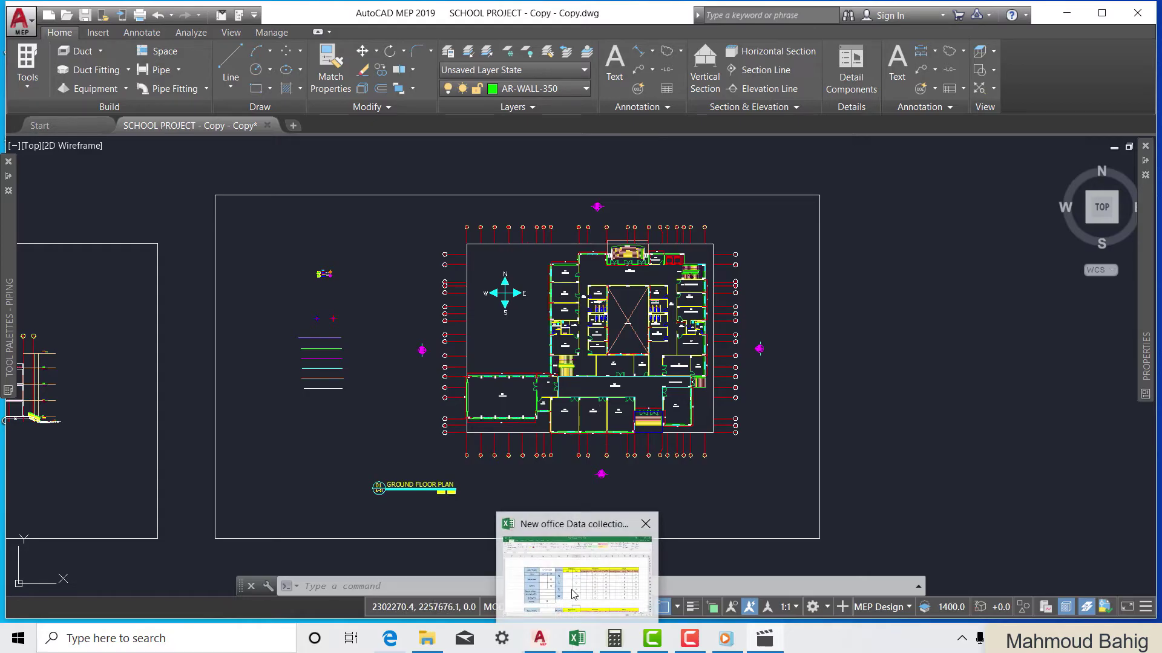
Compare the class room G01 space name in the Excel data collection sheet with classroom G01 on the AutoCAD ground floor plan
{"action": "left_click", "coordinate": [575, 574]}
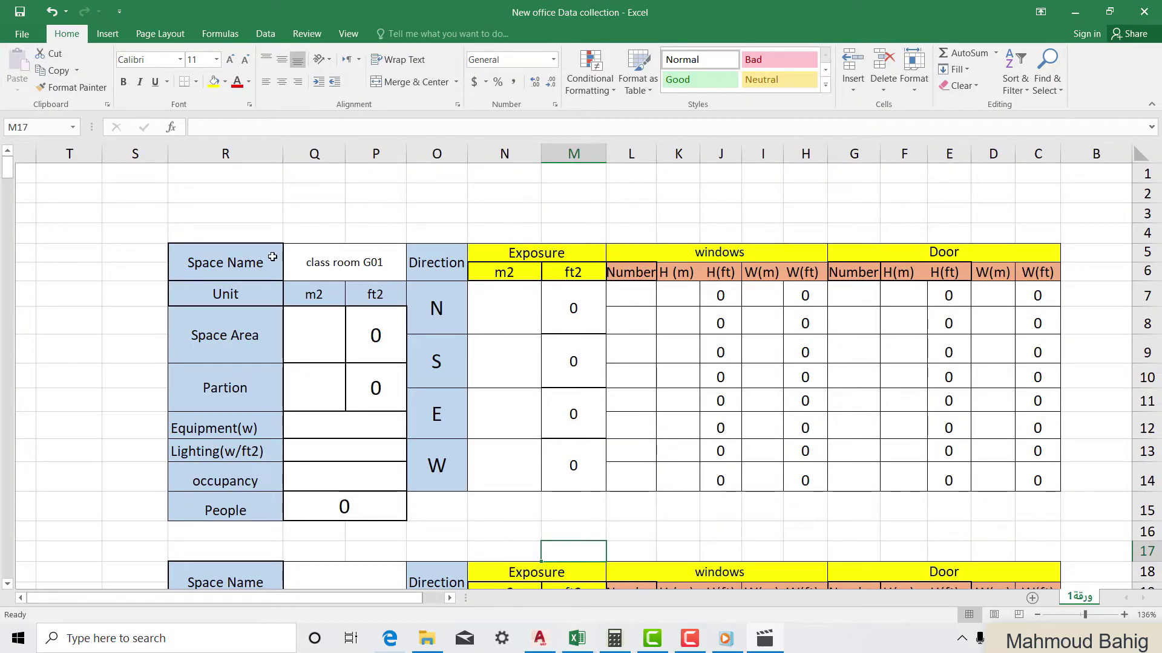
{"action": "left_click", "coordinate": [348, 269]}
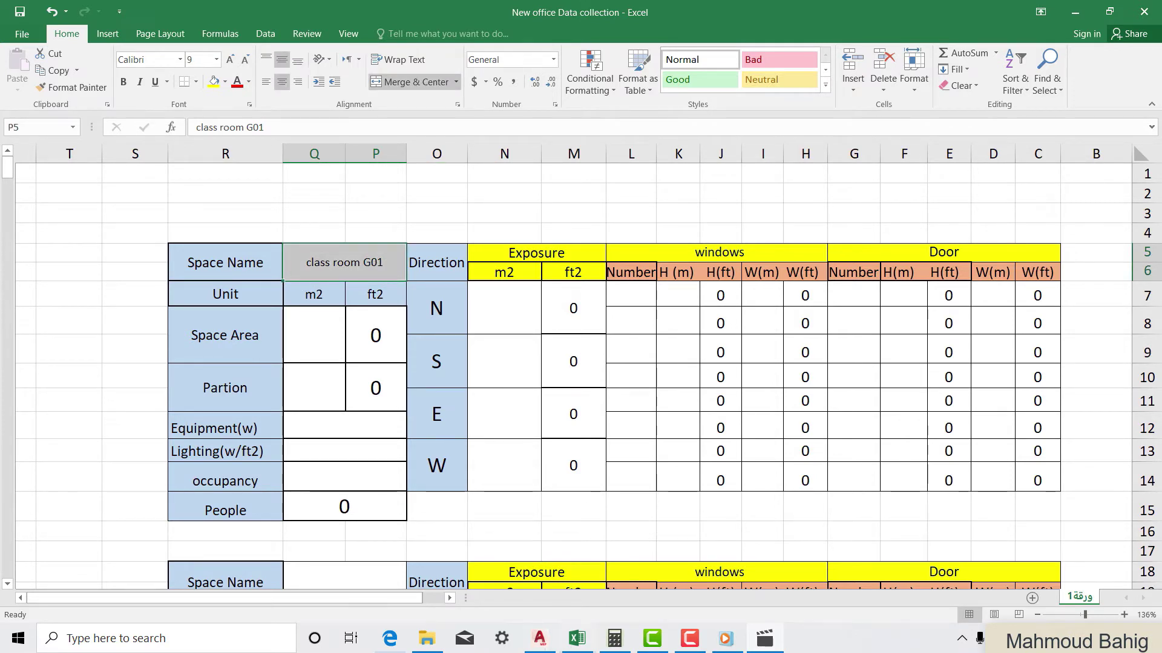
{"action": "left_click", "coordinate": [539, 639]}
{"action": "scroll", "coordinate": [614, 170], "scroll_direction": "up", "scroll_amount": 6}
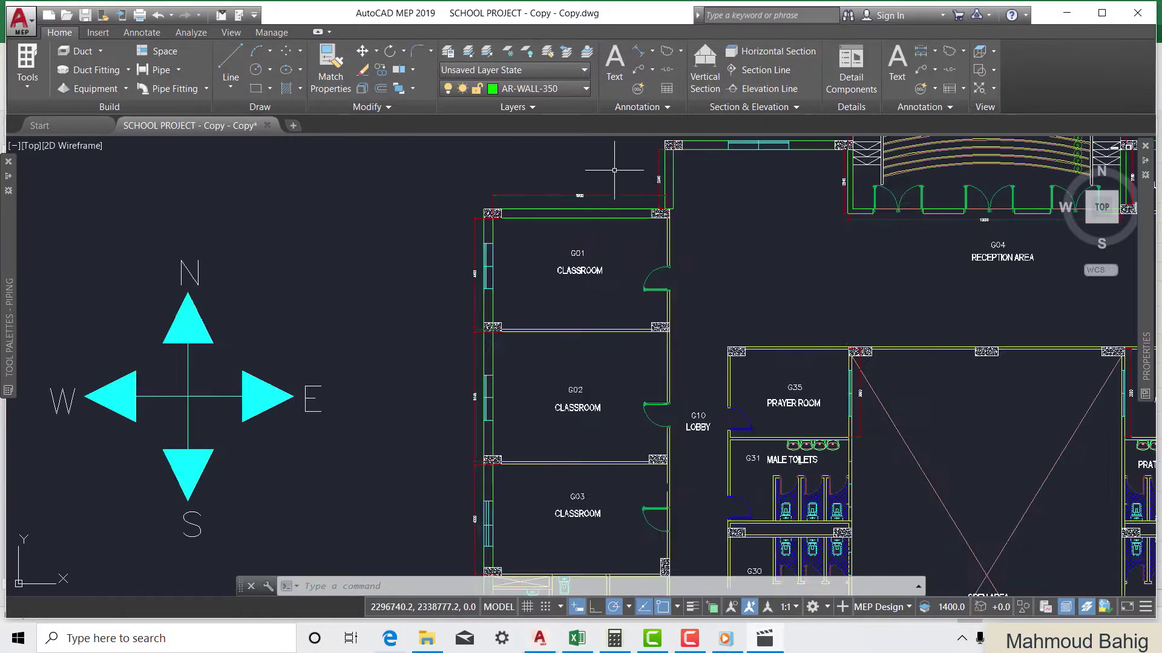
{"action": "scroll", "coordinate": [614, 170], "scroll_direction": "up", "scroll_amount": 2}
{"action": "scroll", "coordinate": [550, 273], "scroll_direction": "up", "scroll_amount": 3}
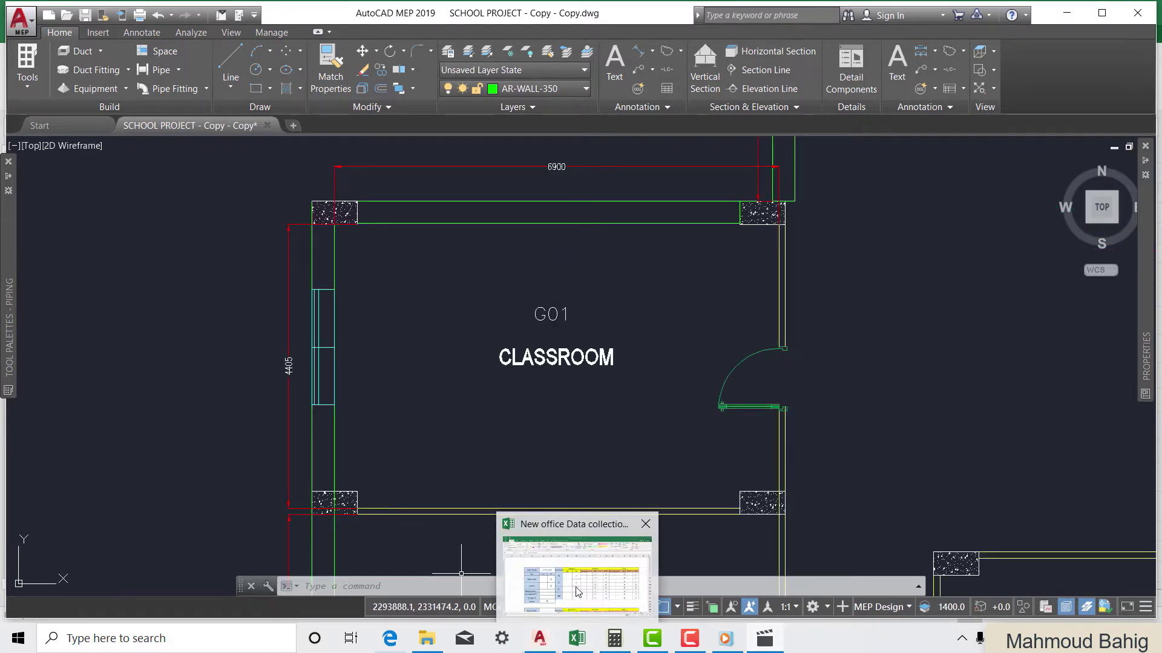
{"action": "left_click", "coordinate": [577, 639]}
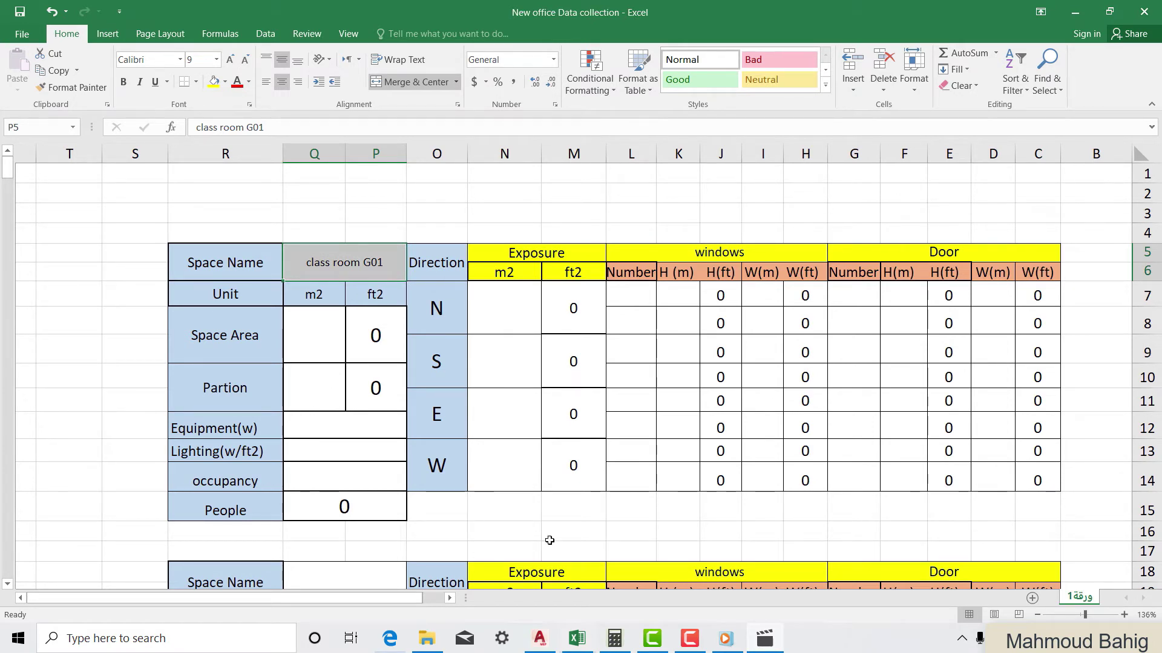
{"action": "mouse_move", "coordinate": [539, 638]}
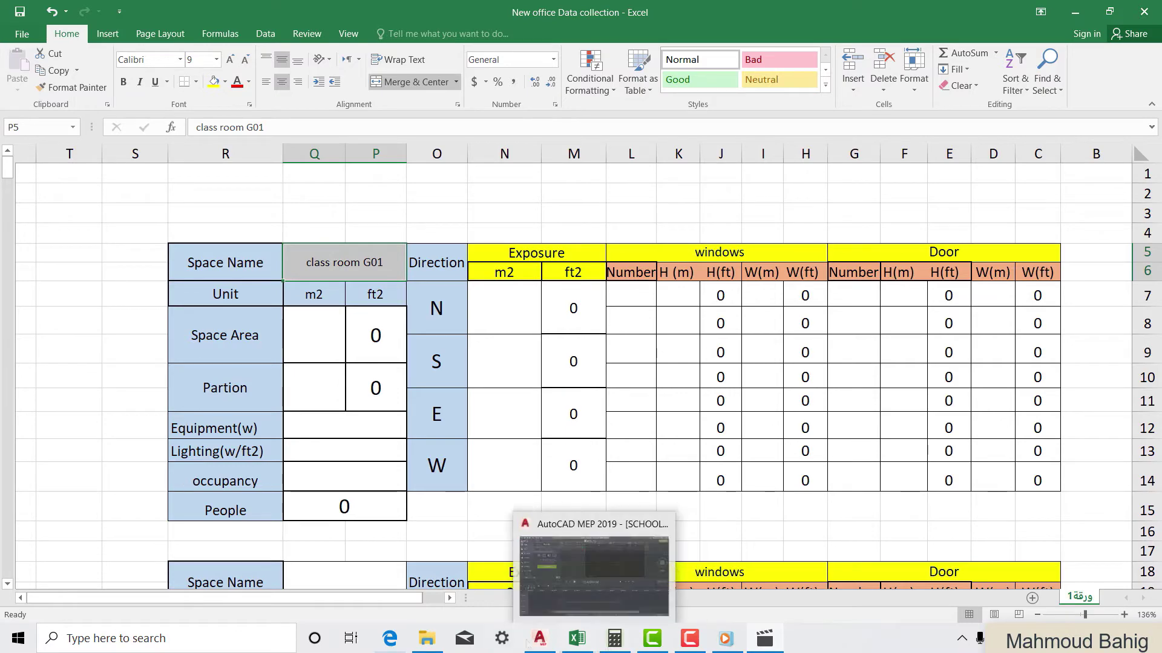
{"action": "left_click", "coordinate": [543, 593]}
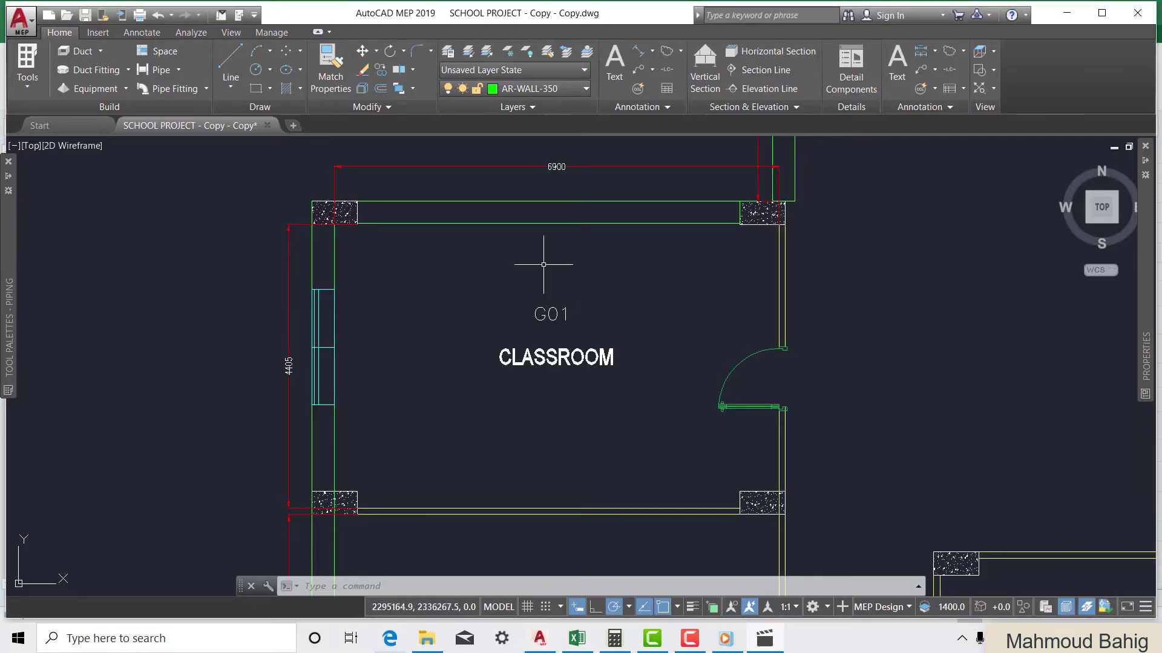
Examine classroom G01 and its surroundings on the ground floor plan, checking its walls against the compass directions and adjoining spaces
{"action": "scroll", "coordinate": [557, 266], "scroll_direction": "down", "scroll_amount": 3}
{"action": "scroll", "coordinate": [402, 306], "scroll_direction": "down", "scroll_amount": 5}
{"action": "scroll", "coordinate": [496, 281], "scroll_direction": "up", "scroll_amount": 3}
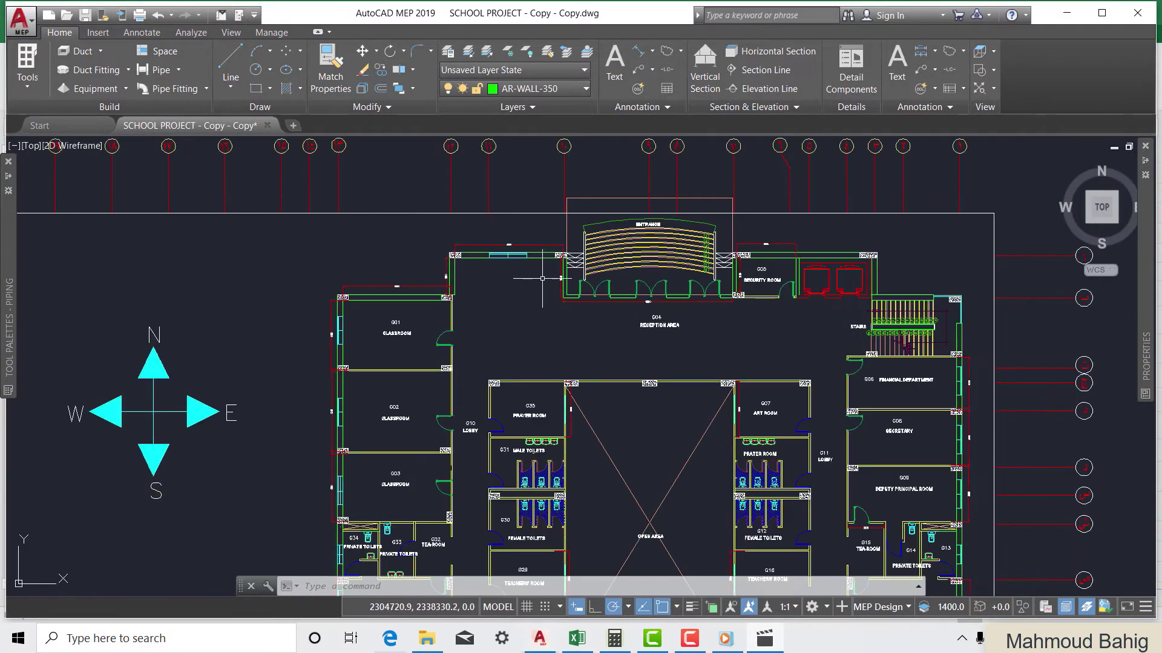
{"action": "scroll", "coordinate": [446, 385], "scroll_direction": "up", "scroll_amount": 5}
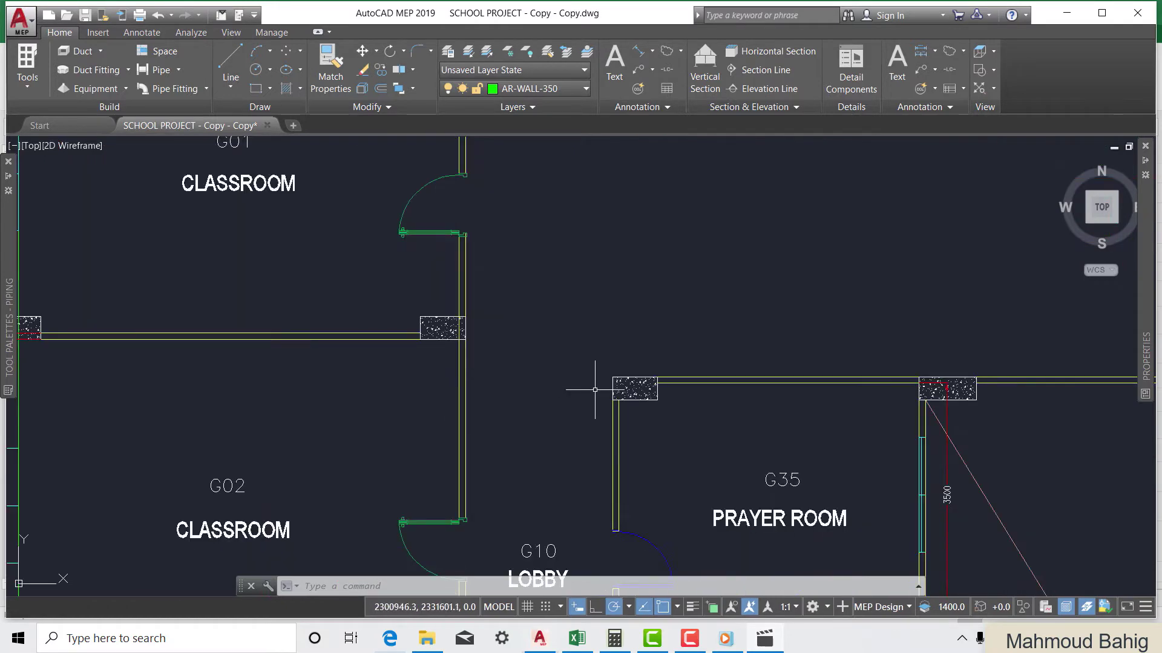
{"action": "scroll", "coordinate": [656, 287], "scroll_direction": "down", "scroll_amount": 2}
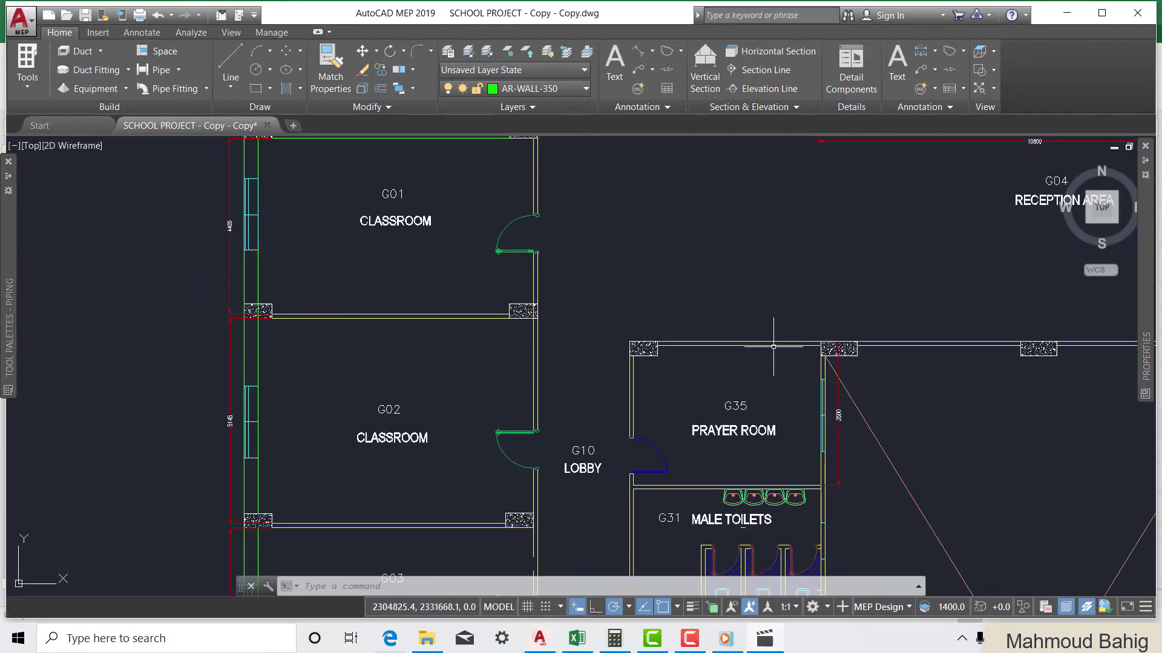
{"action": "scroll", "coordinate": [871, 357], "scroll_direction": "down", "scroll_amount": 4}
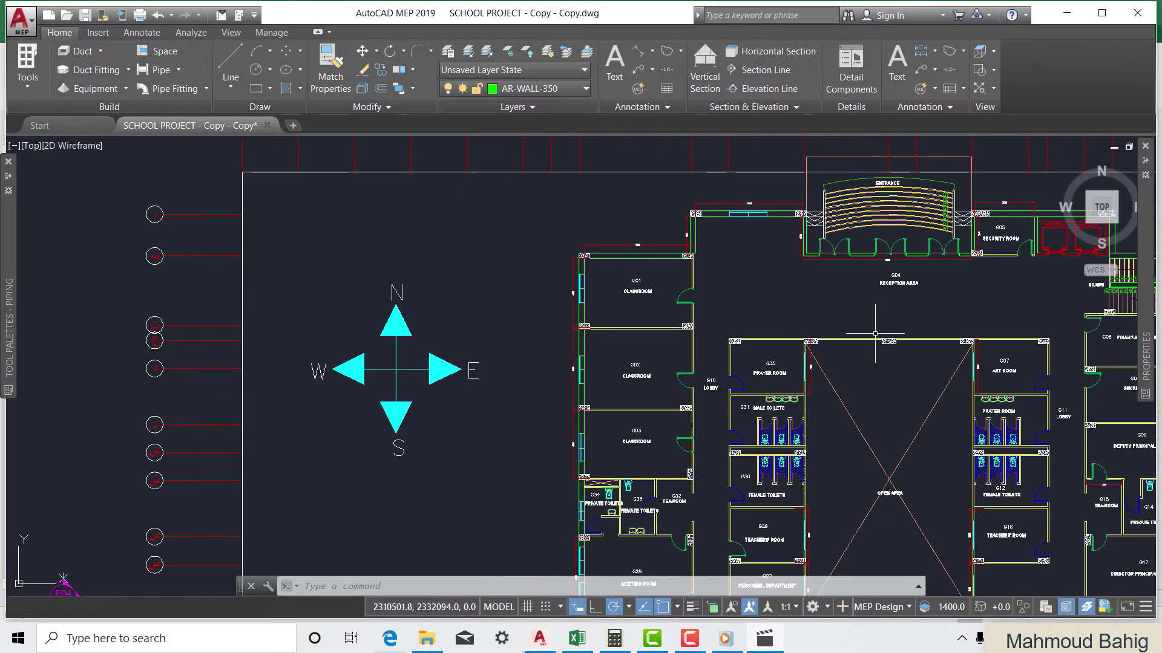
{"action": "scroll", "coordinate": [723, 442], "scroll_direction": "up", "scroll_amount": 2}
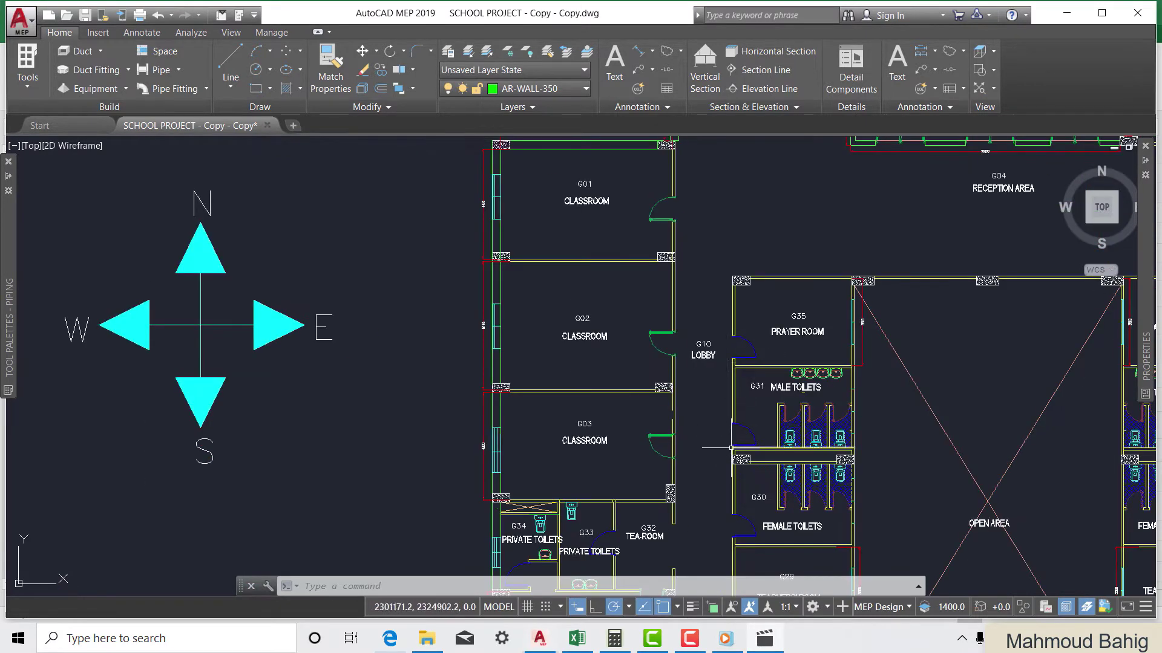
{"action": "scroll", "coordinate": [458, 275], "scroll_direction": "down", "scroll_amount": 3}
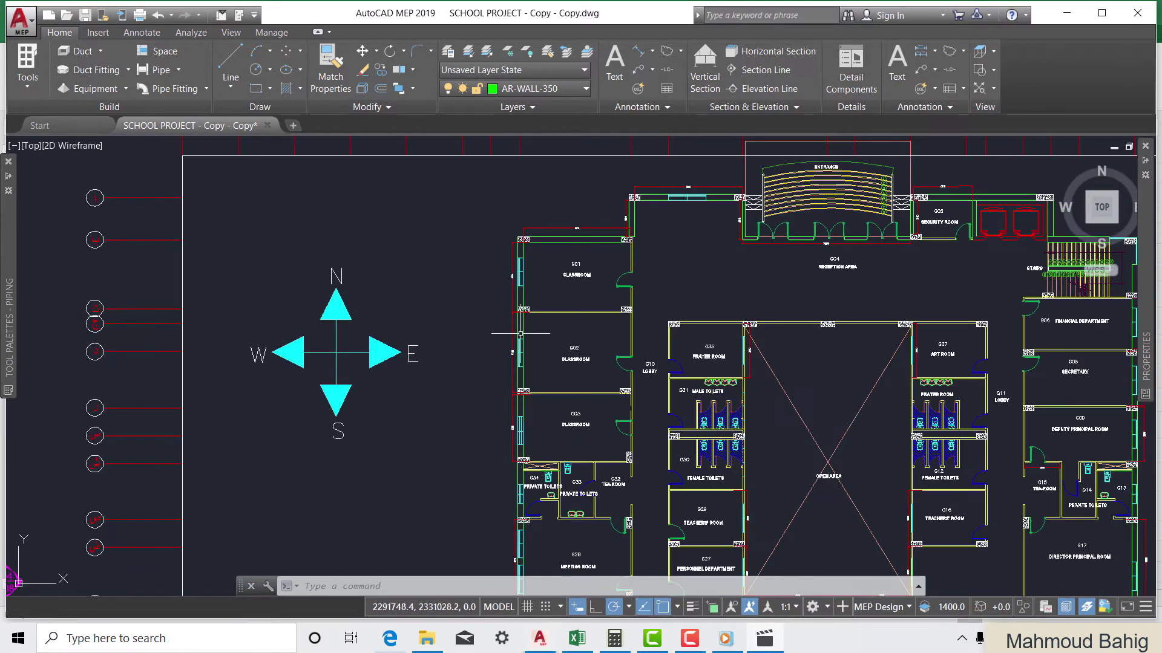
{"action": "scroll", "coordinate": [499, 269], "scroll_direction": "up", "scroll_amount": 5}
{"action": "scroll", "coordinate": [524, 357], "scroll_direction": "down", "scroll_amount": 2}
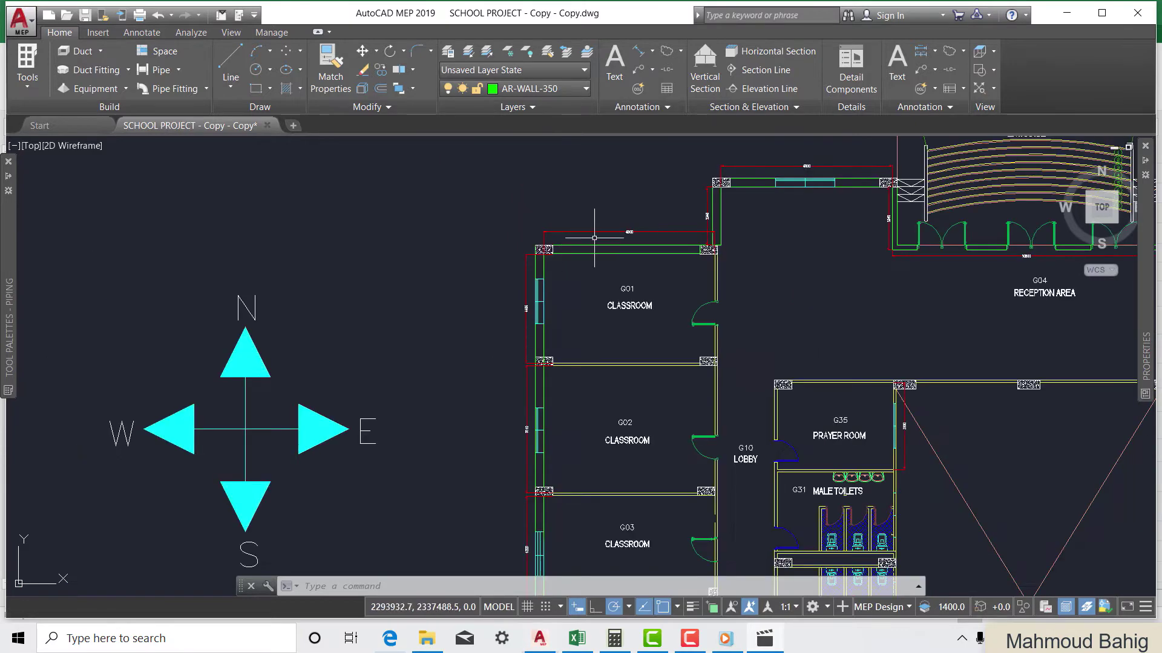
{"action": "scroll", "coordinate": [594, 238], "scroll_direction": "up", "scroll_amount": 3}
{"action": "scroll", "coordinate": [477, 371], "scroll_direction": "down", "scroll_amount": 3}
{"action": "scroll", "coordinate": [778, 228], "scroll_direction": "up", "scroll_amount": 4}
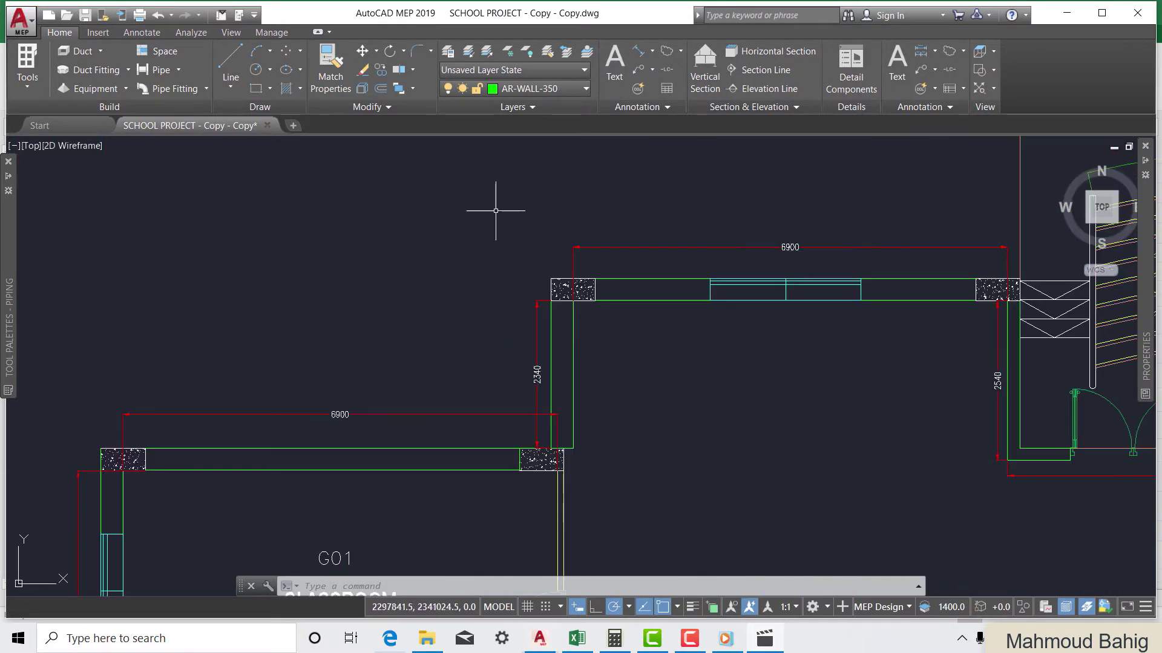
{"action": "scroll", "coordinate": [492, 208], "scroll_direction": "down", "scroll_amount": 4}
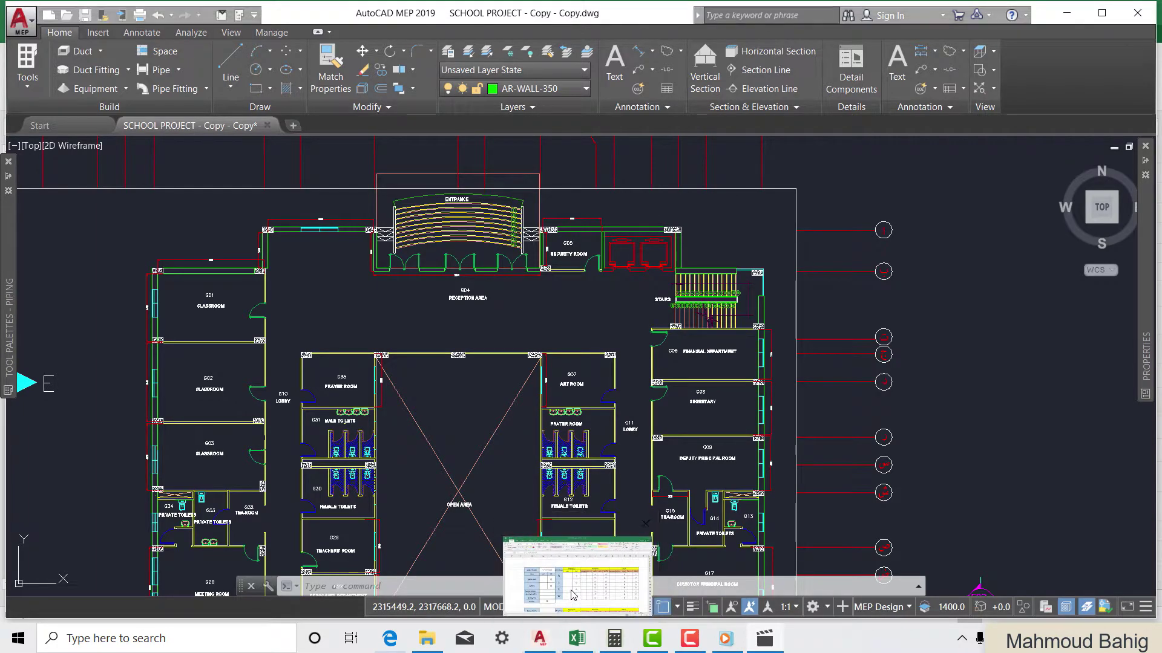
Switch to the Excel data collection sheet and review the occupancy, people and north exposure cells for class room G01
{"action": "left_click", "coordinate": [576, 638]}
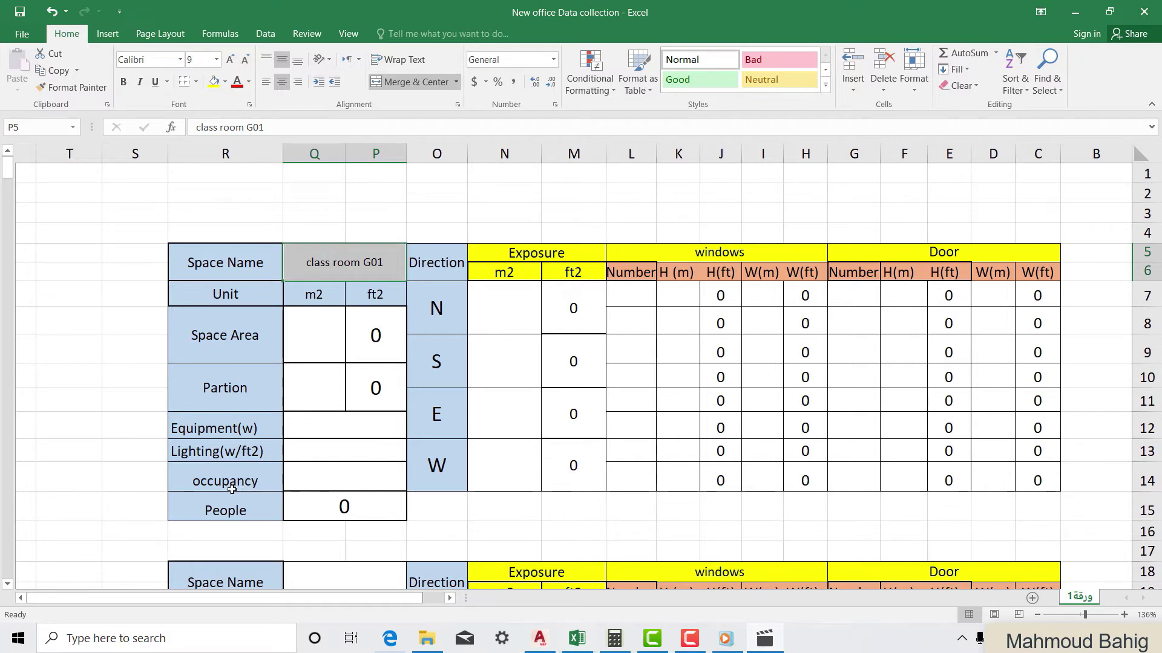
{"action": "left_click", "coordinate": [326, 477]}
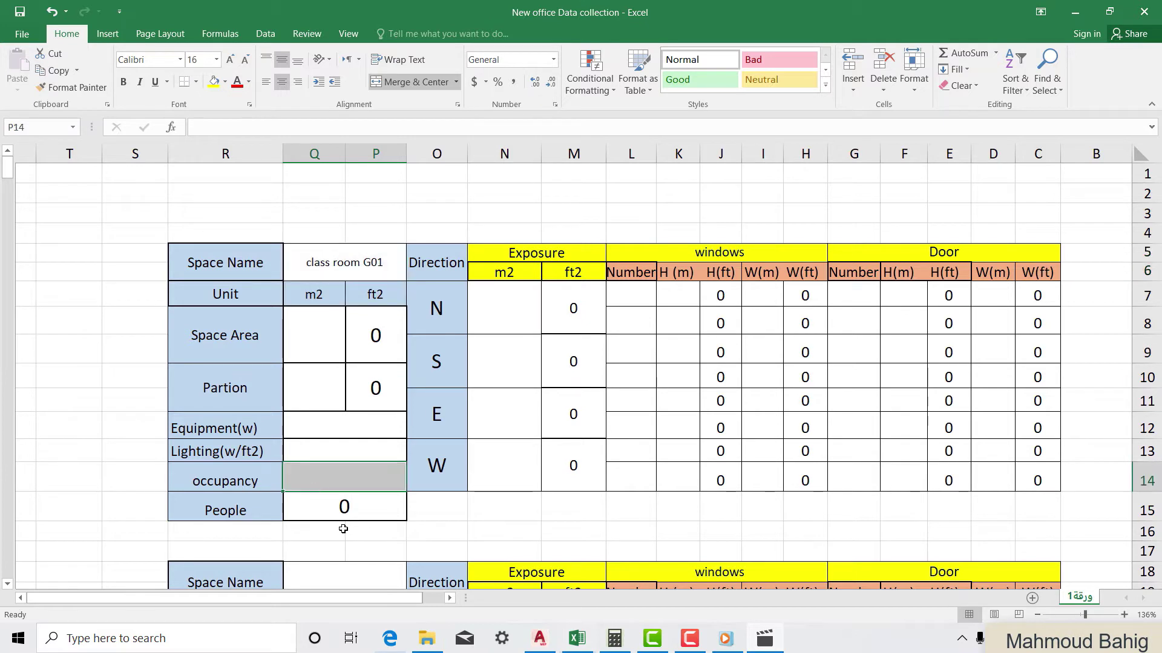
{"action": "left_click", "coordinate": [344, 507]}
{"action": "left_click", "coordinate": [345, 480]}
{"action": "left_click", "coordinate": [506, 305]}
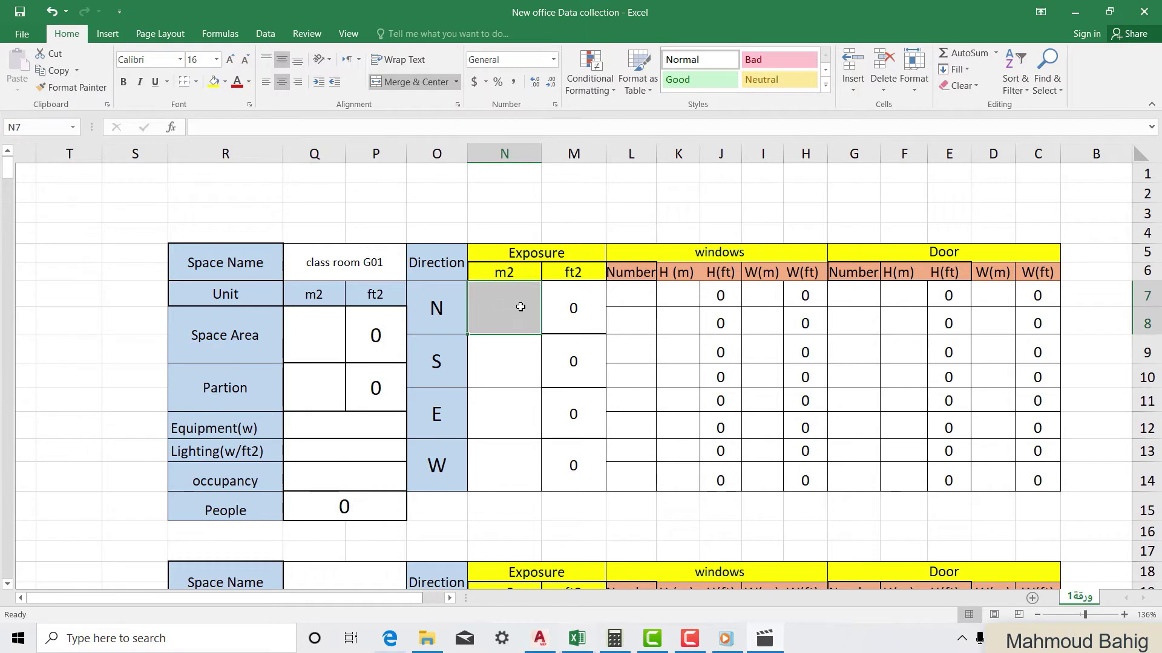
{"action": "left_click", "coordinate": [574, 307]}
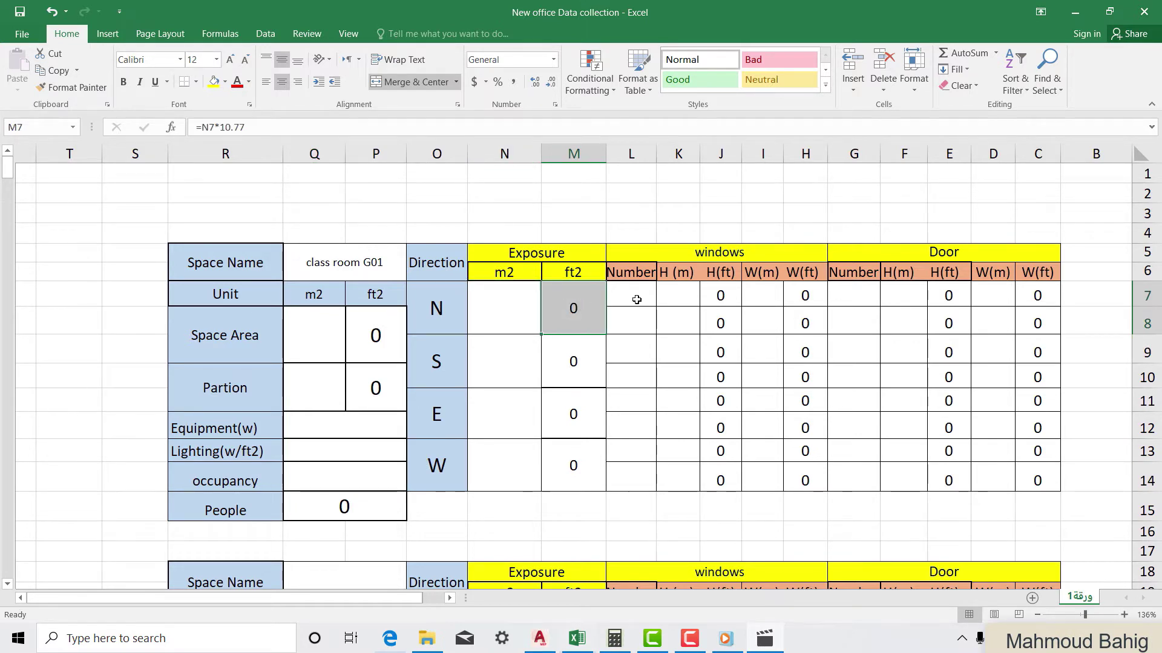
Review the windows section of the class room G01 table, checking the two window number rows for the north direction
{"action": "left_click", "coordinate": [722, 252]}
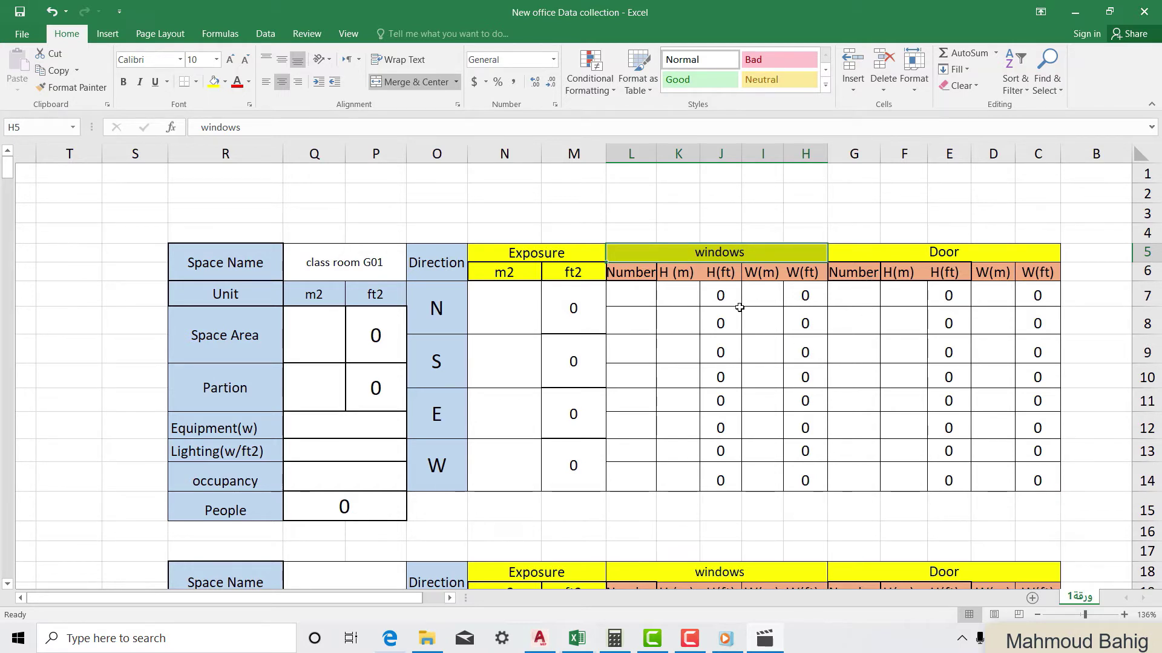
{"action": "left_click", "coordinate": [633, 302]}
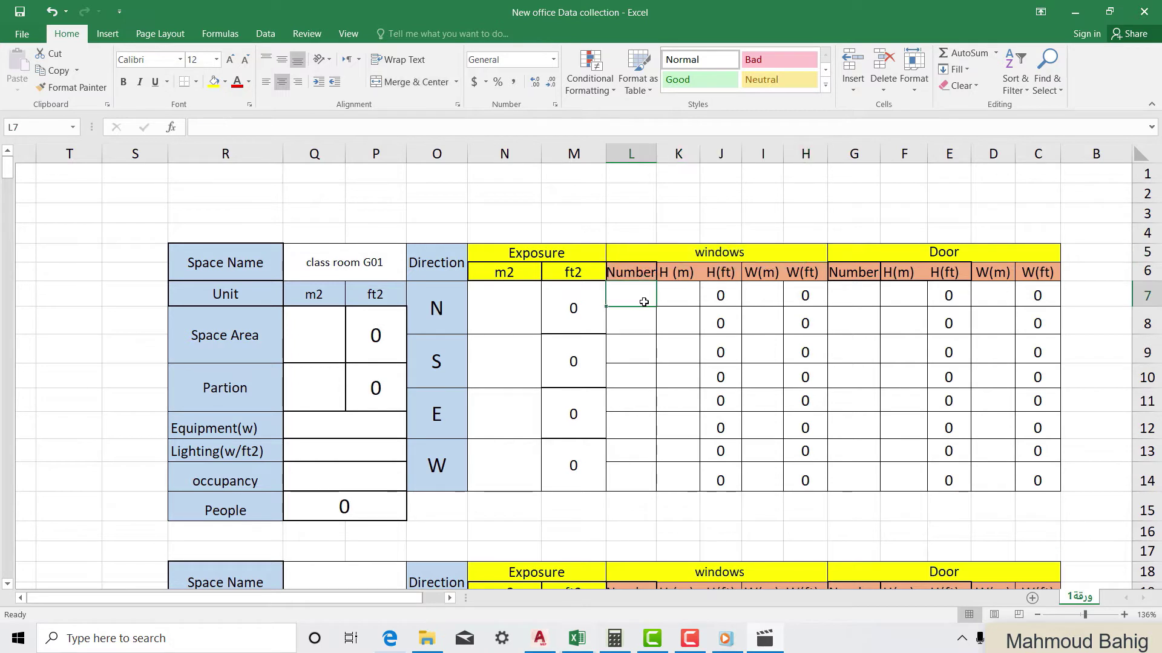
{"action": "left_click", "coordinate": [638, 321]}
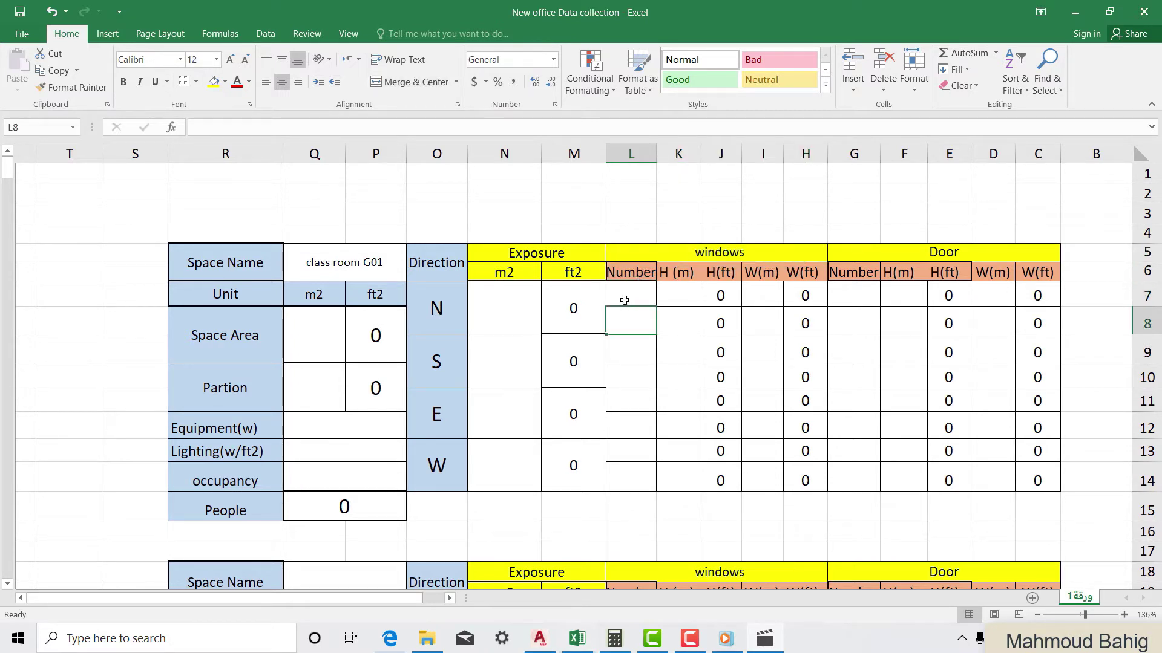
{"action": "left_click", "coordinate": [625, 300]}
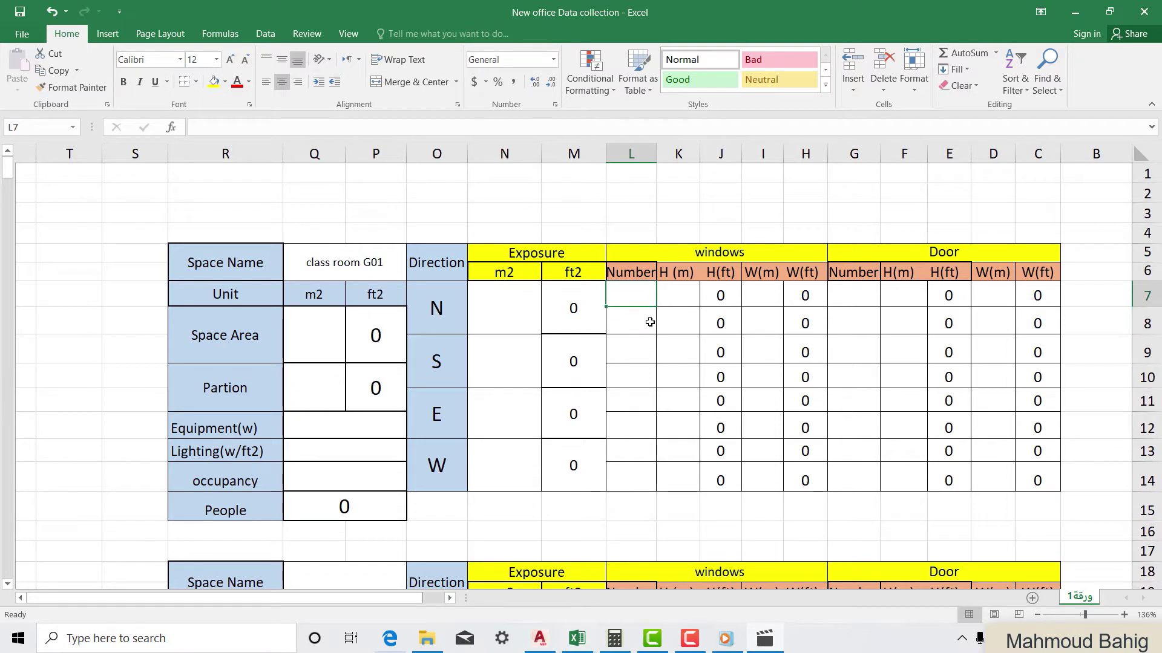
{"action": "left_click", "coordinate": [640, 322]}
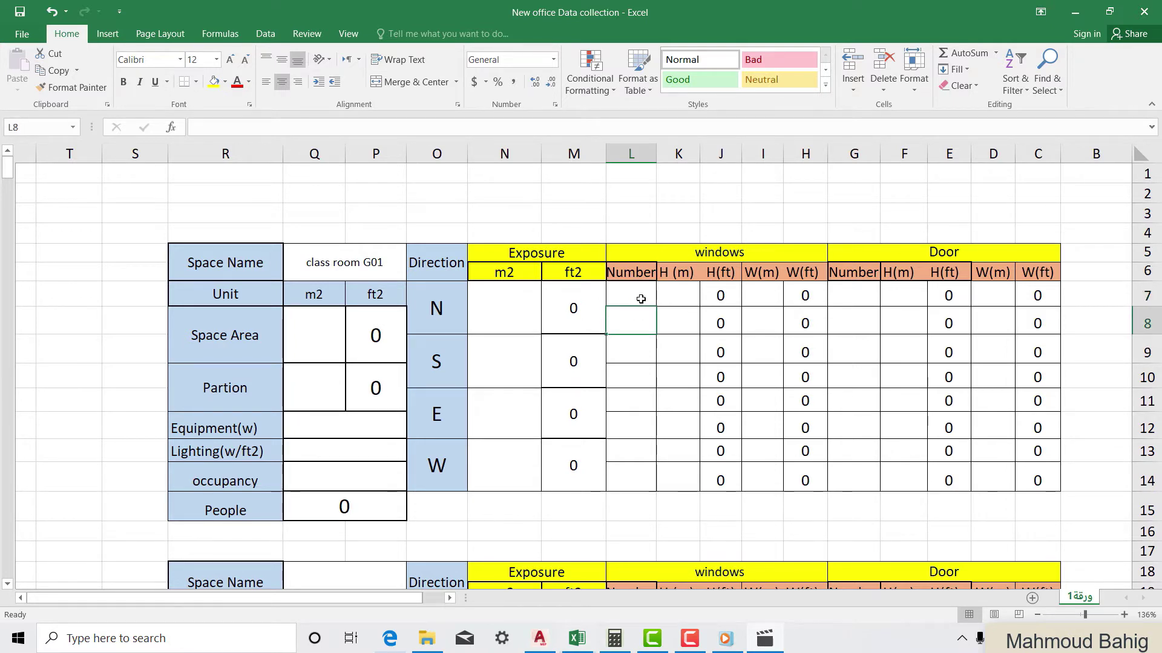
{"action": "left_click", "coordinate": [641, 298]}
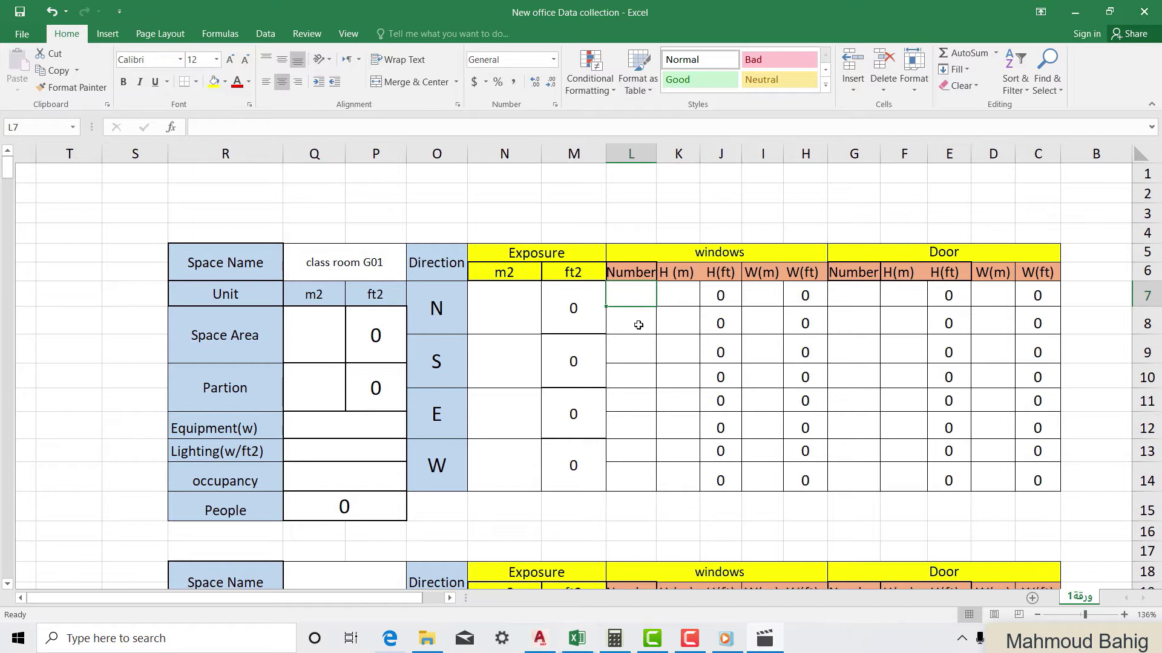
{"action": "left_click", "coordinate": [638, 325]}
{"action": "left_click", "coordinate": [647, 301]}
{"action": "mouse_move", "coordinate": [576, 638]}
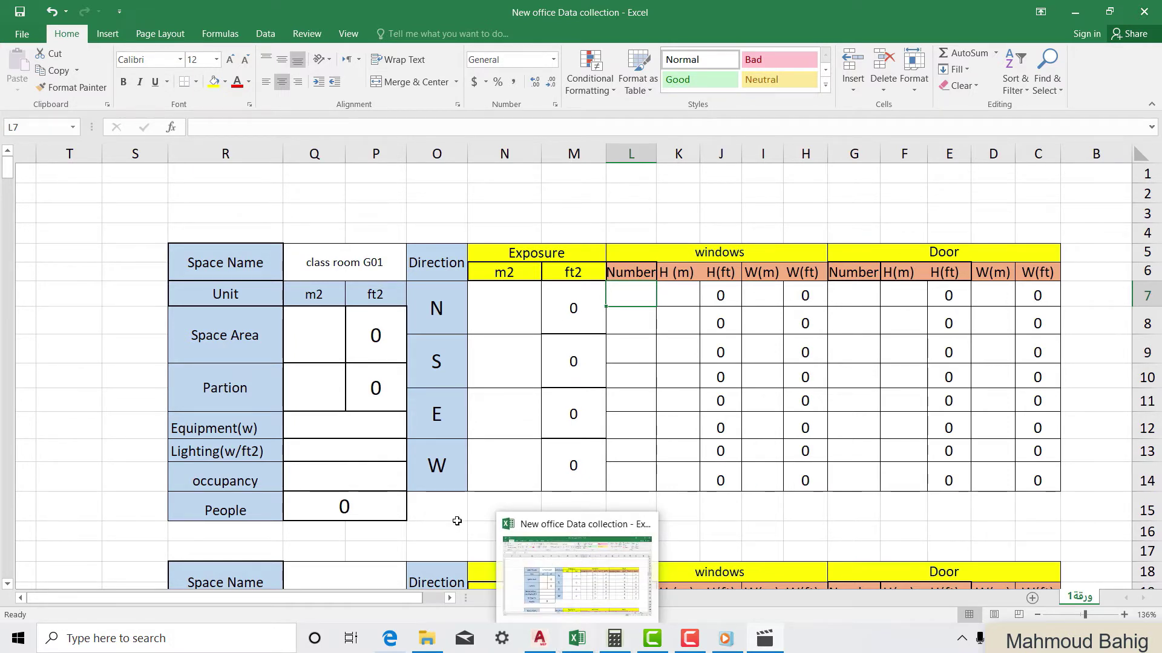
{"action": "left_click", "coordinate": [573, 574]}
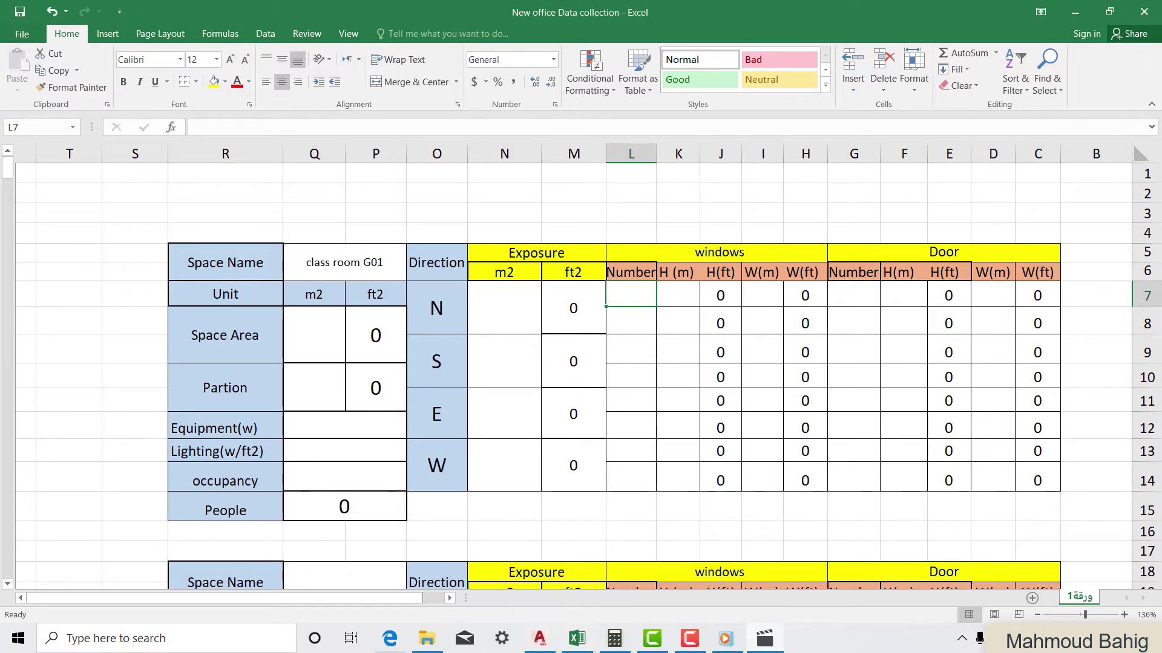
Switch to the AutoCAD floor plan and start a polyline along classroom G01's inner boundary, tracing the southwest column to the south wall
{"action": "mouse_move", "coordinate": [539, 639]}
{"action": "left_click", "coordinate": [541, 563]}
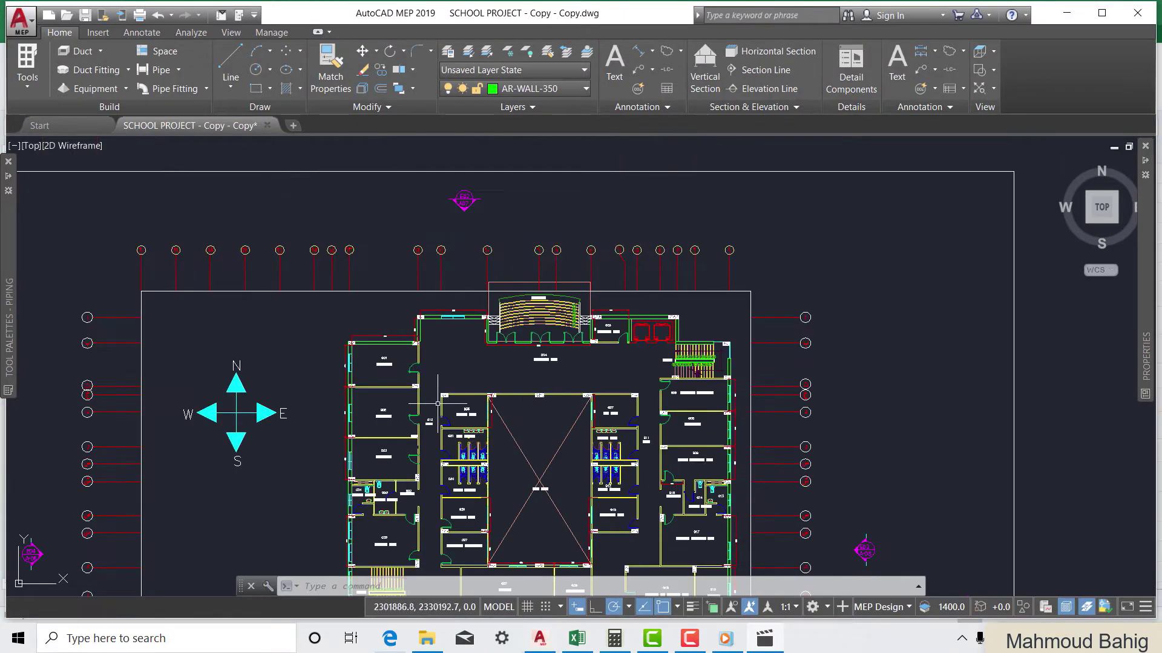
{"action": "scroll", "coordinate": [438, 403], "scroll_direction": "up", "scroll_amount": 5}
{"action": "scroll", "coordinate": [476, 345], "scroll_direction": "up", "scroll_amount": 2}
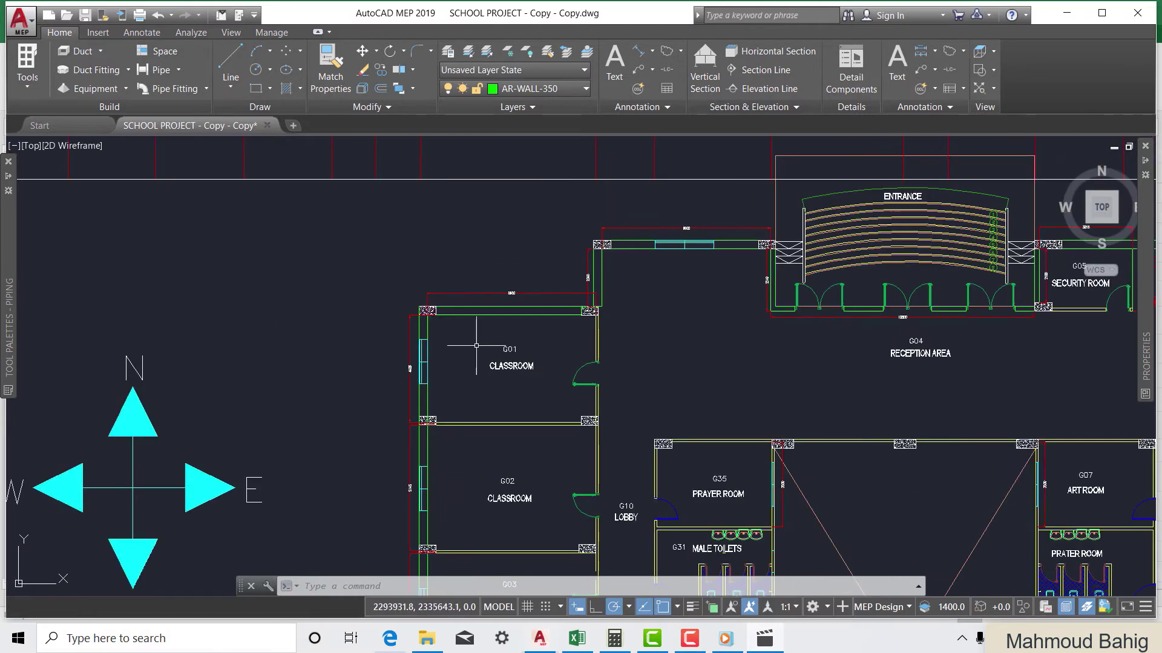
{"action": "scroll", "coordinate": [476, 345], "scroll_direction": "up", "scroll_amount": 1}
{"action": "scroll", "coordinate": [363, 363], "scroll_direction": "up", "scroll_amount": 3}
{"action": "scroll", "coordinate": [586, 299], "scroll_direction": "down", "scroll_amount": 1}
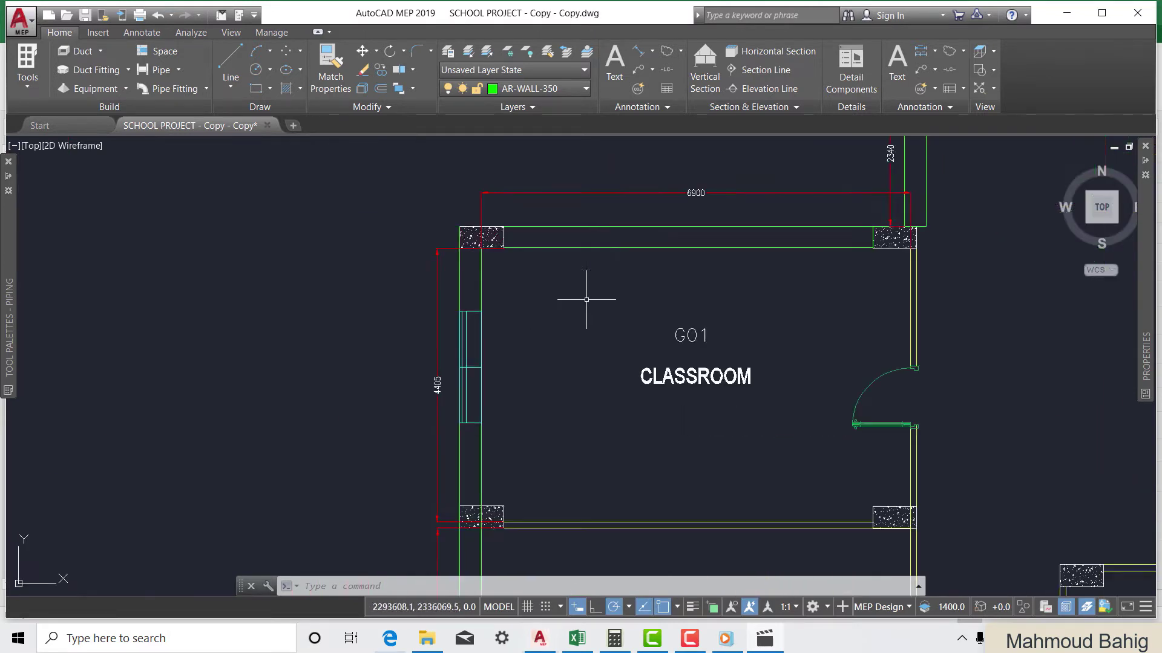
{"action": "left_click", "coordinate": [230, 84]}
{"action": "left_click", "coordinate": [271, 150]}
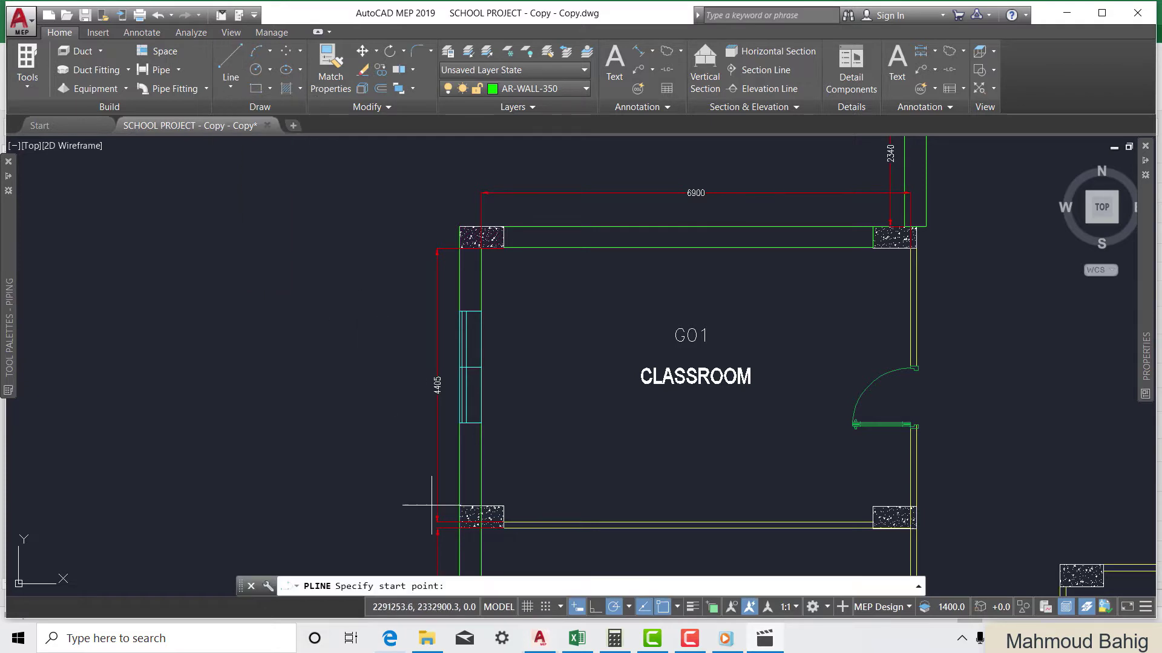
{"action": "scroll", "coordinate": [432, 505], "scroll_direction": "up", "scroll_amount": 4}
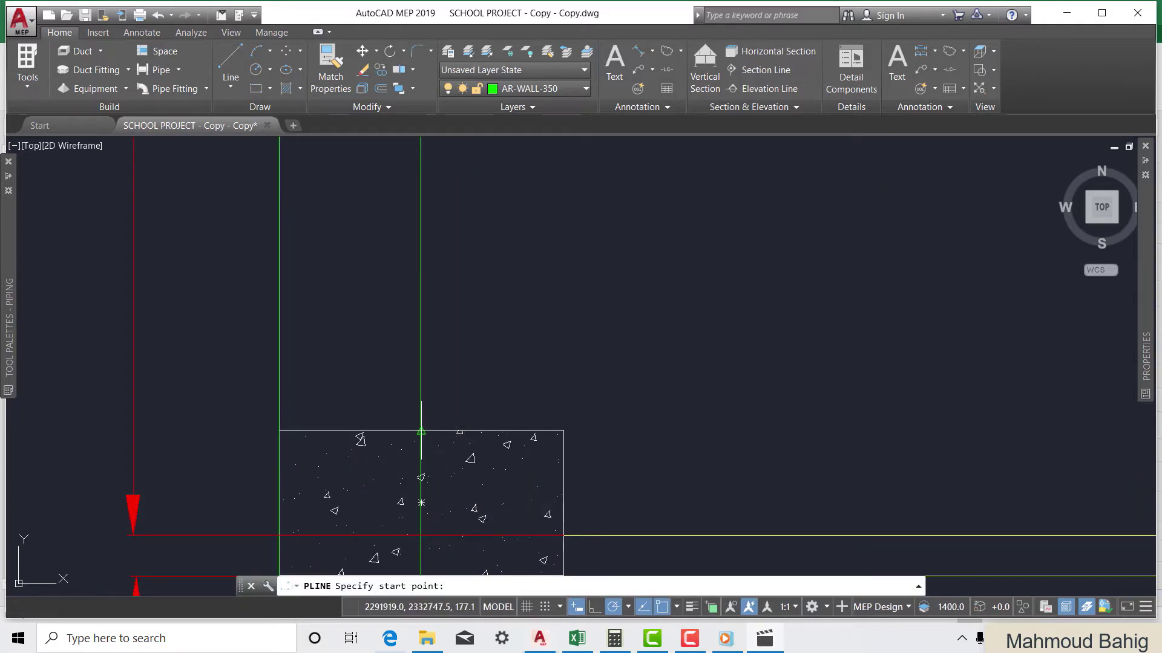
{"action": "left_click", "coordinate": [421, 431]}
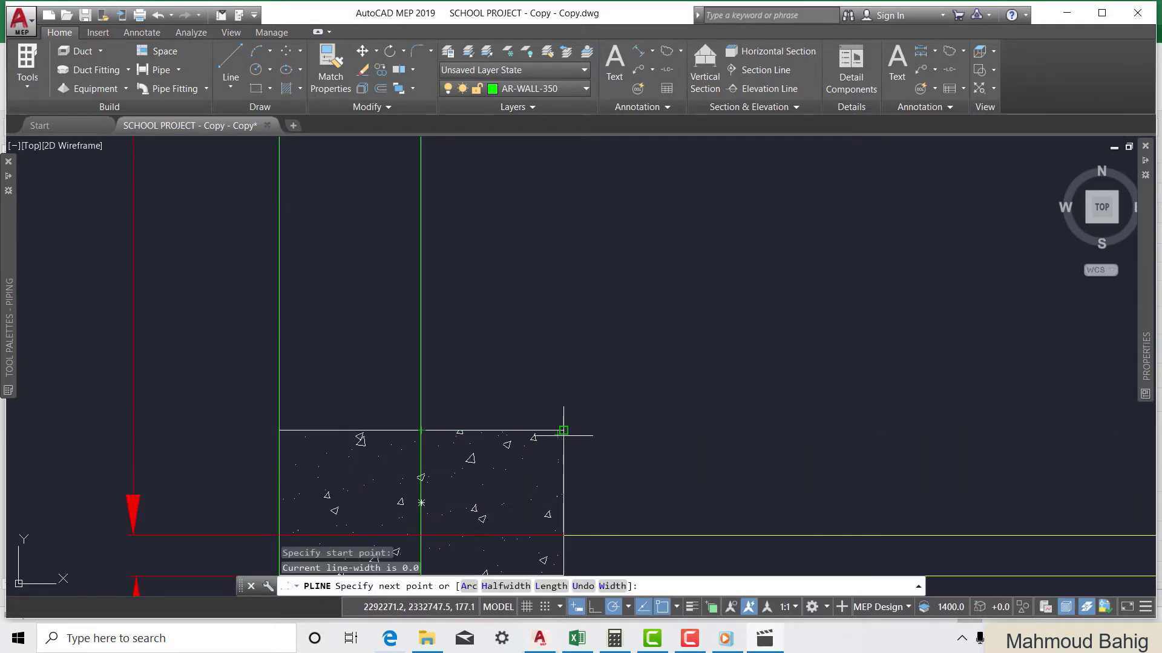
{"action": "left_click", "coordinate": [563, 430]}
{"action": "middle_click_drag", "start_coordinate": [553, 517], "coordinate": [552, 475]}
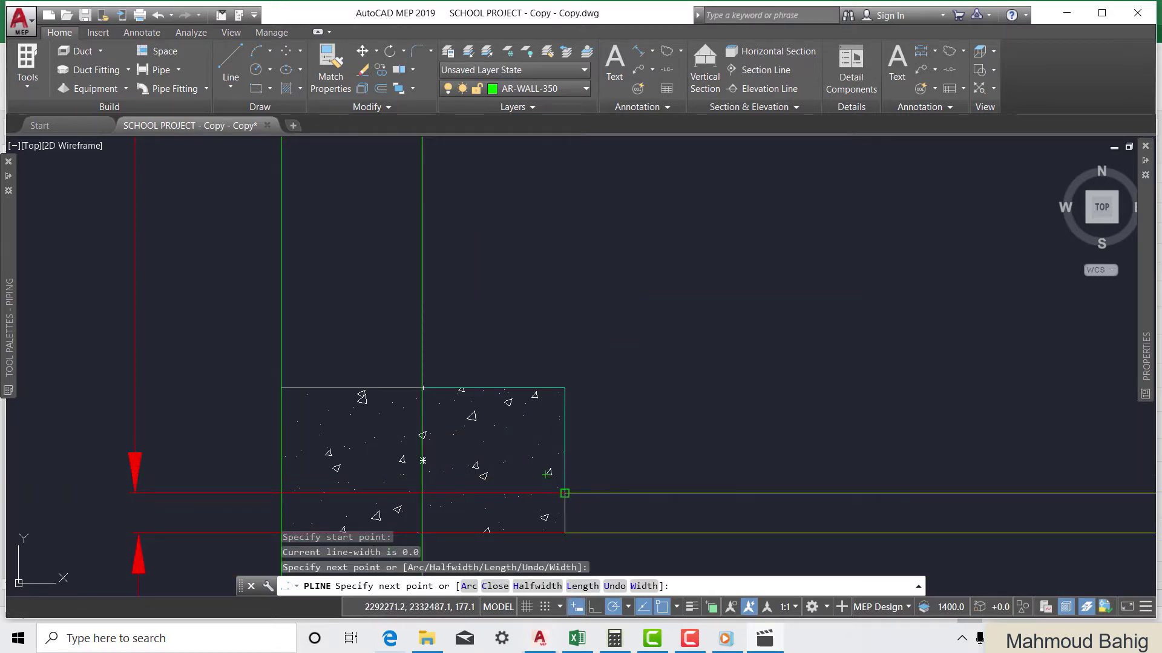
{"action": "left_click", "coordinate": [564, 493]}
Continue the polyline along classroom G01's south wall and around the southeast column to the east wall's inner face
{"action": "scroll", "coordinate": [483, 450], "scroll_direction": "down", "scroll_amount": 5}
{"action": "scroll", "coordinate": [1077, 481], "scroll_direction": "up", "scroll_amount": 4}
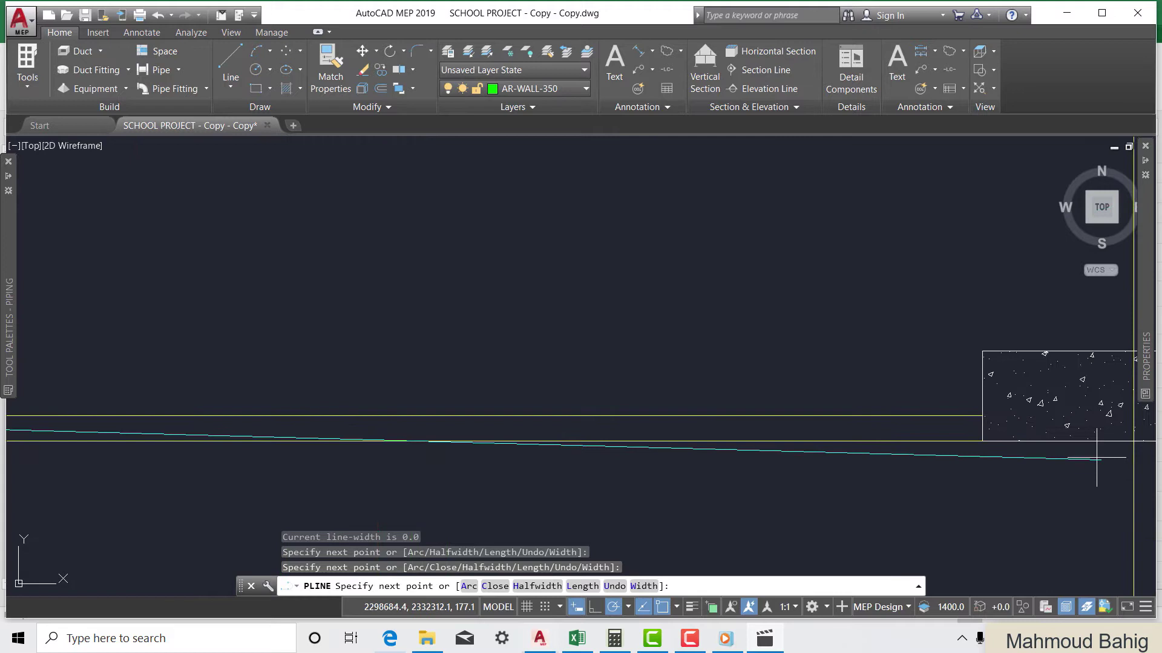
{"action": "left_click", "coordinate": [981, 415]}
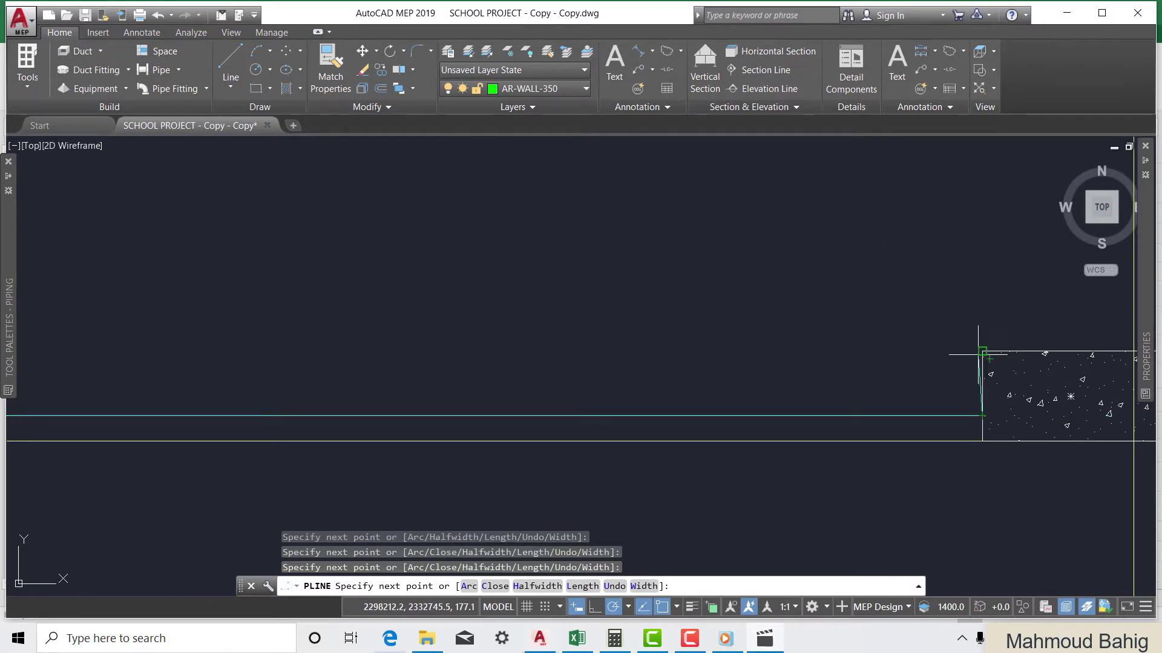
{"action": "left_click", "coordinate": [982, 351]}
{"action": "scroll", "coordinate": [982, 351], "scroll_direction": "down", "scroll_amount": 3}
{"action": "scroll", "coordinate": [1022, 383], "scroll_direction": "up", "scroll_amount": 3}
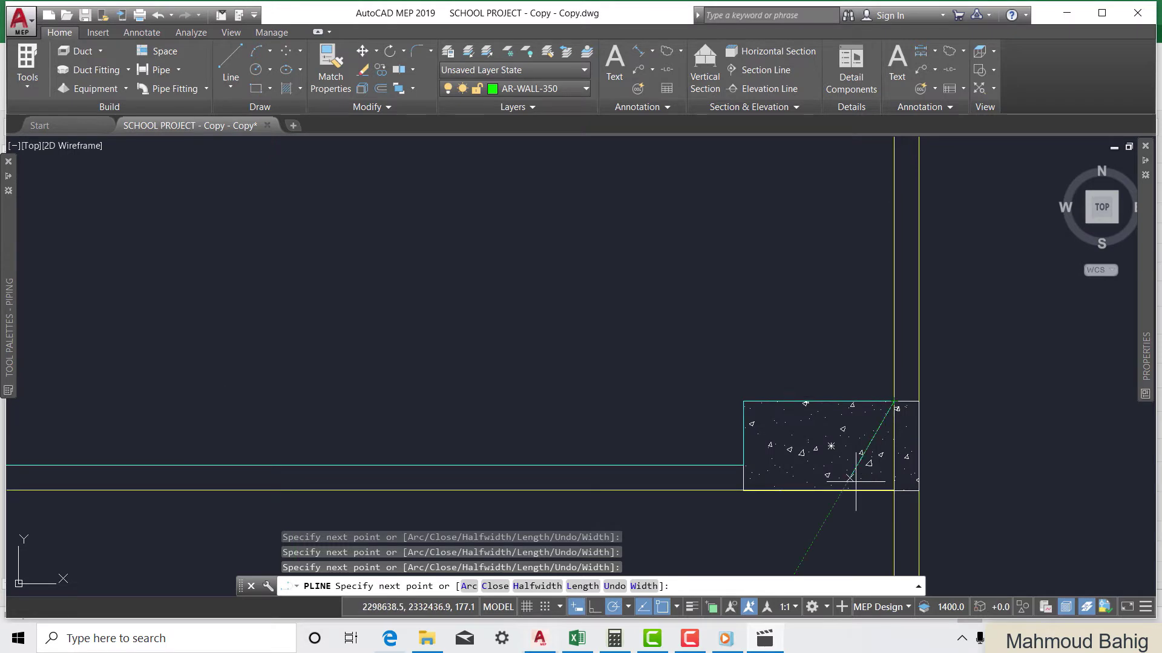
Continue the polyline up classroom G01's east wall and along the northeast column to the north wall's inner face
{"action": "scroll", "coordinate": [854, 483], "scroll_direction": "down", "scroll_amount": 6}
{"action": "scroll", "coordinate": [847, 241], "scroll_direction": "up", "scroll_amount": 6}
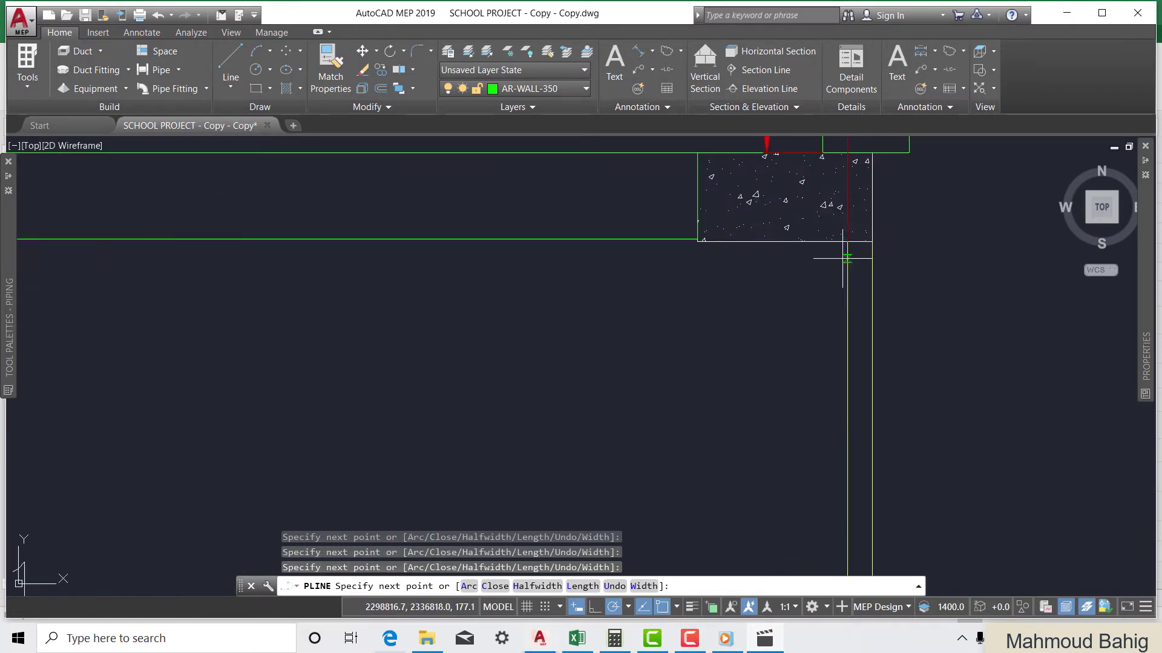
{"action": "left_click", "coordinate": [847, 240]}
{"action": "scroll", "coordinate": [859, 272], "scroll_direction": "down", "scroll_amount": 4}
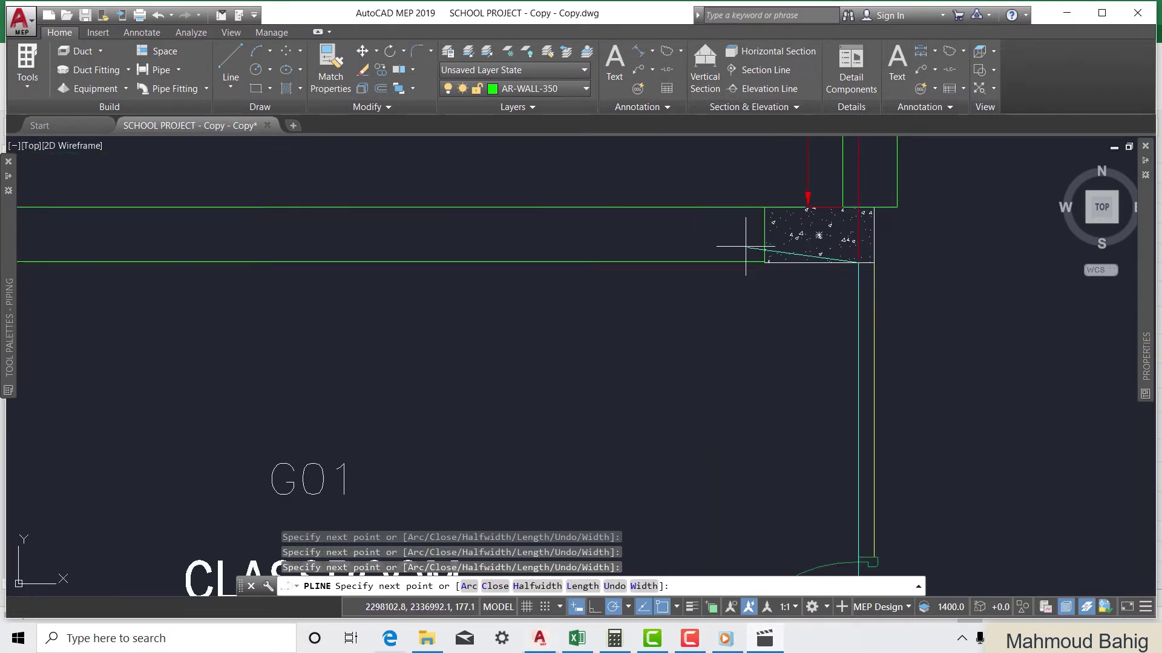
{"action": "scroll", "coordinate": [881, 208], "scroll_direction": "up", "scroll_amount": 6}
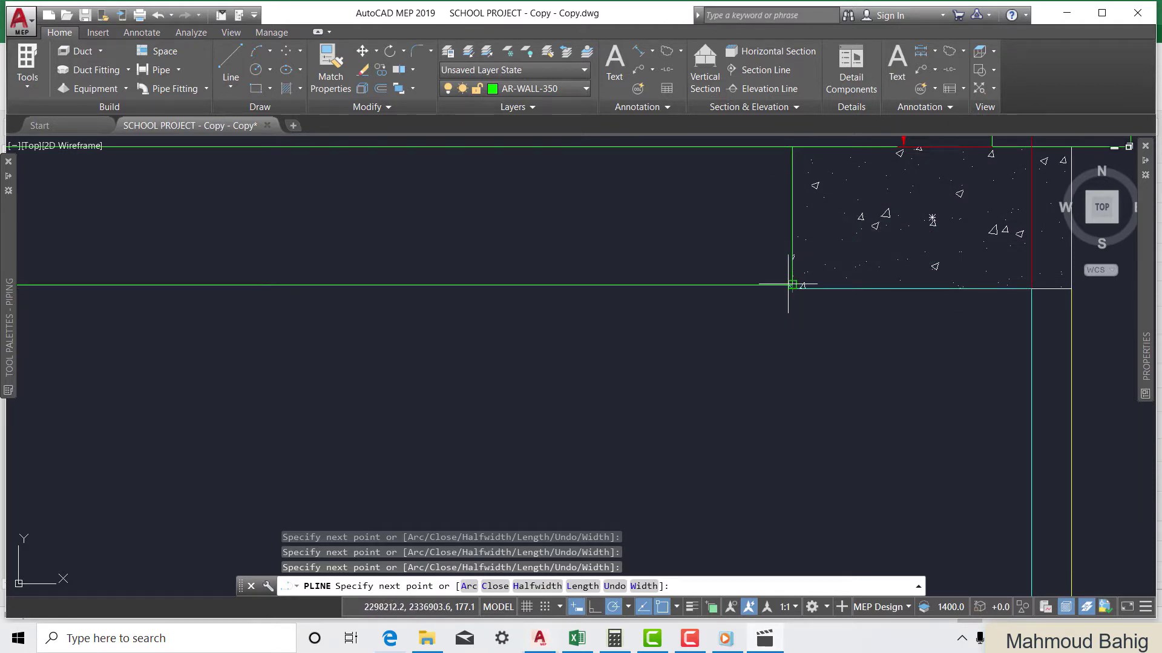
{"action": "scroll", "coordinate": [807, 288], "scroll_direction": "up", "scroll_amount": 4}
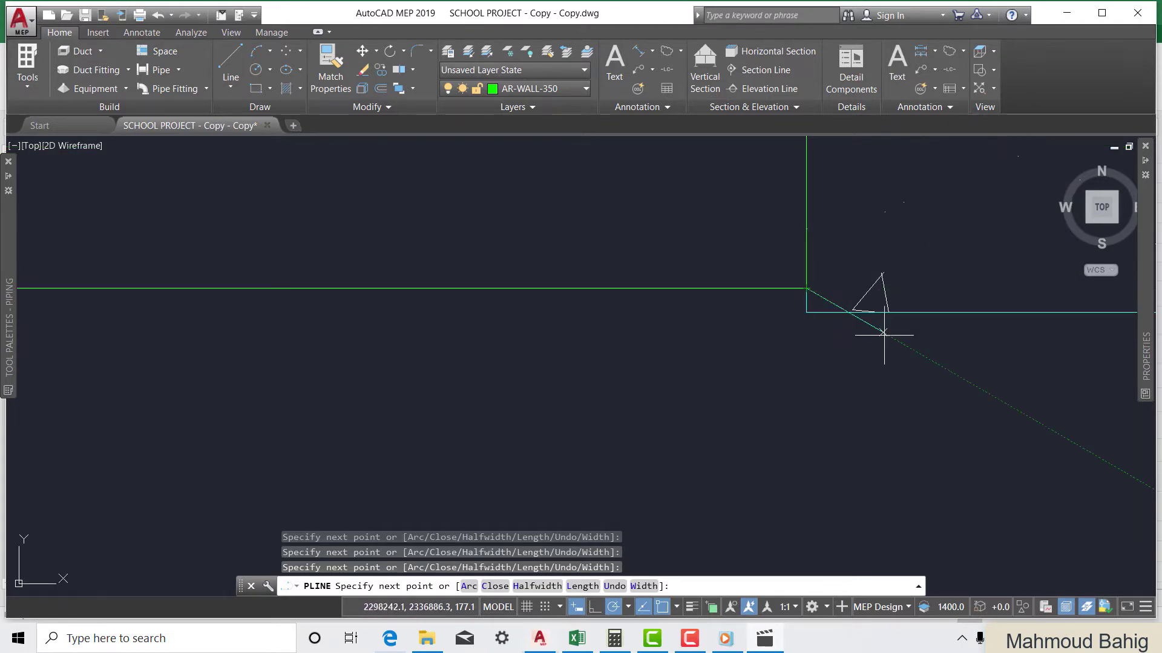
Continue the polyline along classroom G01's north wall and the northwest column to the west wall's inner face
{"action": "scroll", "coordinate": [887, 369], "scroll_direction": "down", "scroll_amount": 5}
{"action": "scroll", "coordinate": [280, 362], "scroll_direction": "up", "scroll_amount": 6}
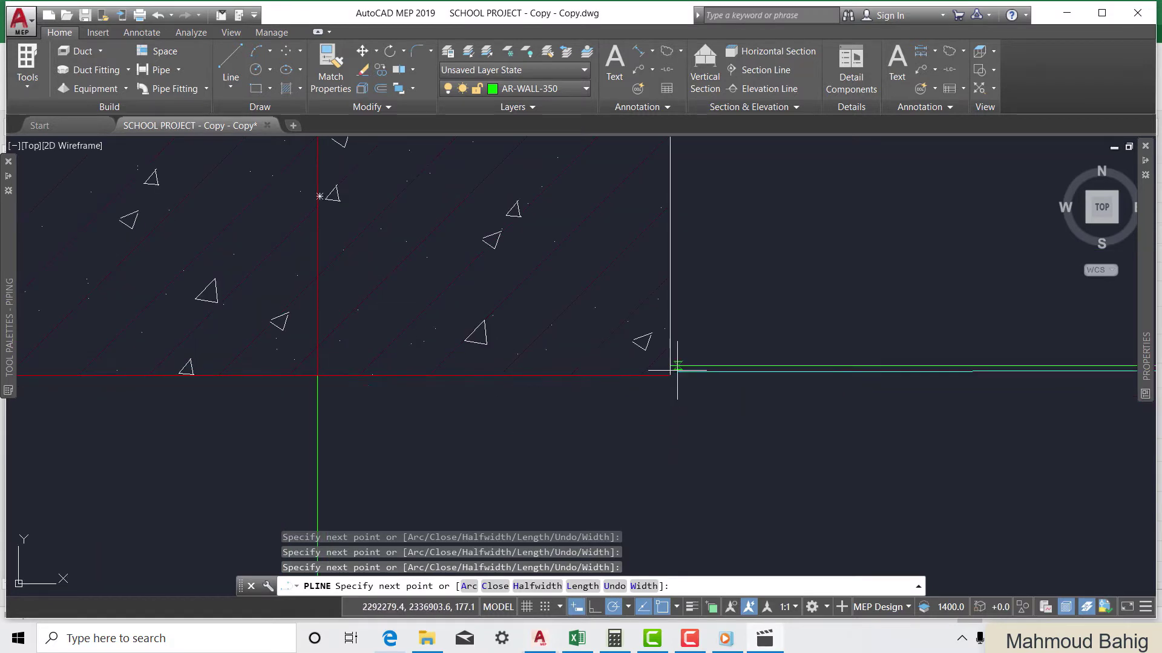
{"action": "scroll", "coordinate": [670, 366], "scroll_direction": "up", "scroll_amount": 3}
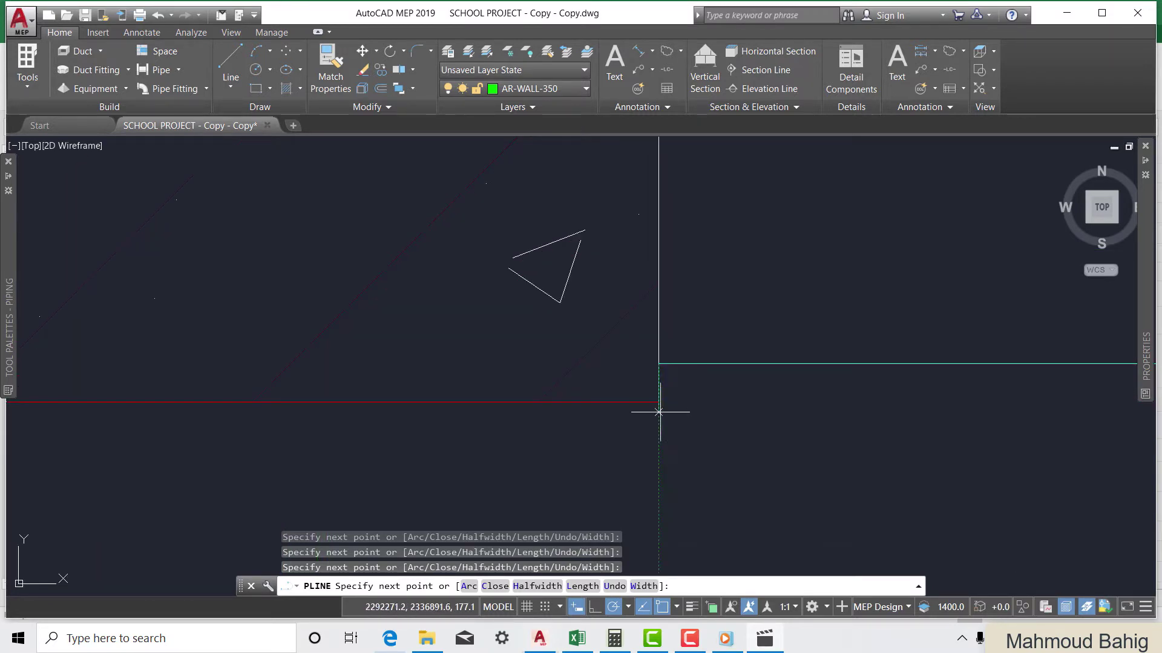
{"action": "scroll", "coordinate": [492, 394], "scroll_direction": "down", "scroll_amount": 4}
{"action": "scroll", "coordinate": [376, 379], "scroll_direction": "up", "scroll_amount": 3}
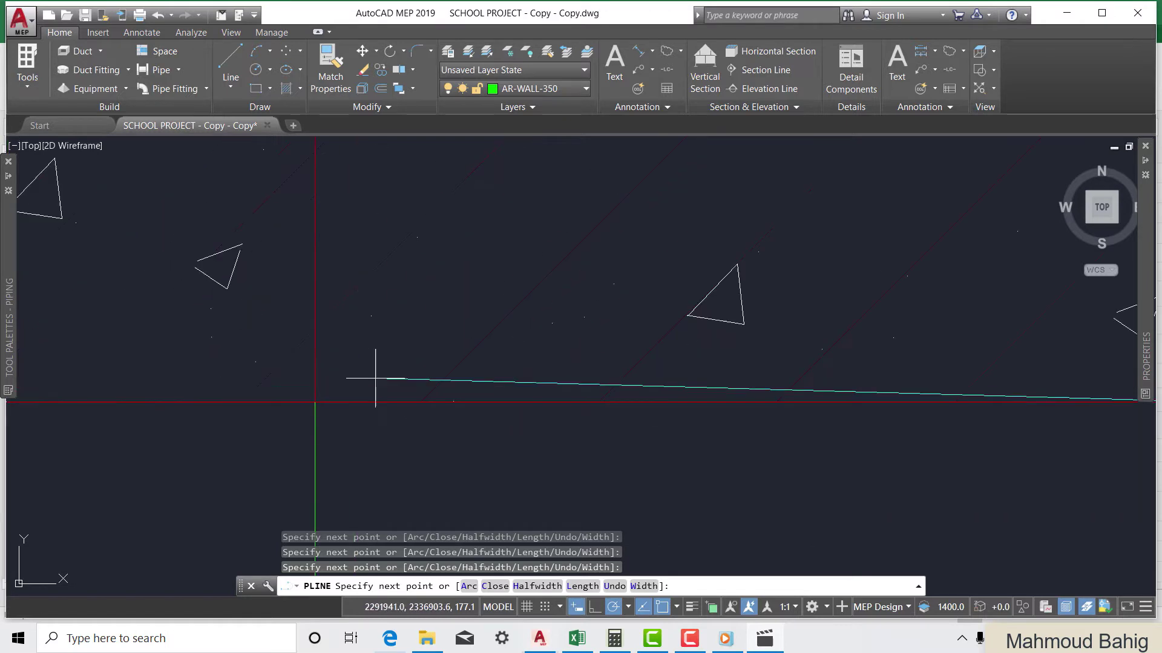
{"action": "left_click", "coordinate": [316, 401]}
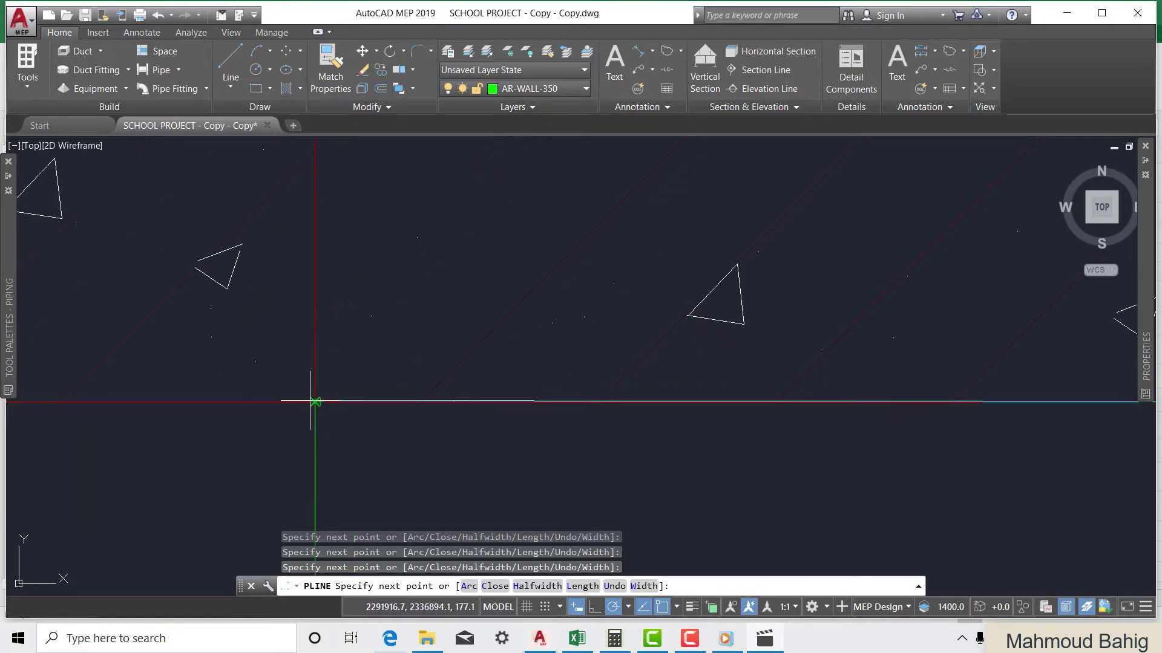
Close the polyline along the inner face of classroom G01's west wall
{"action": "scroll", "coordinate": [384, 341], "scroll_direction": "down", "scroll_amount": 3}
{"action": "scroll", "coordinate": [441, 299], "scroll_direction": "up", "scroll_amount": 3}
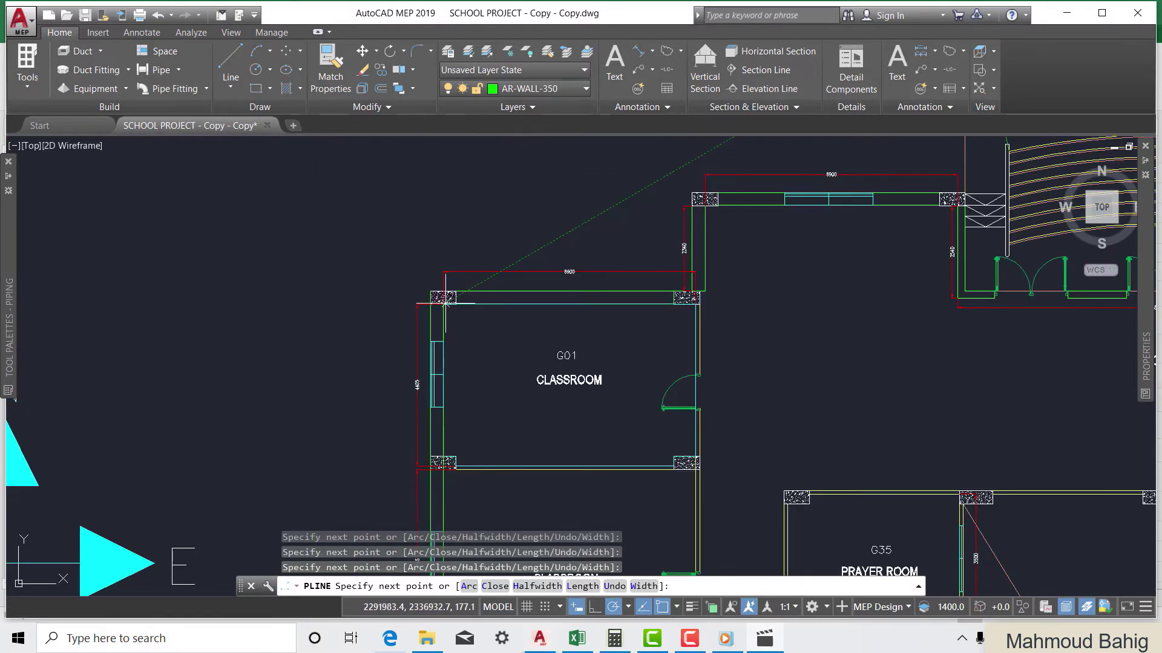
{"action": "scroll", "coordinate": [444, 417], "scroll_direction": "up", "scroll_amount": 2}
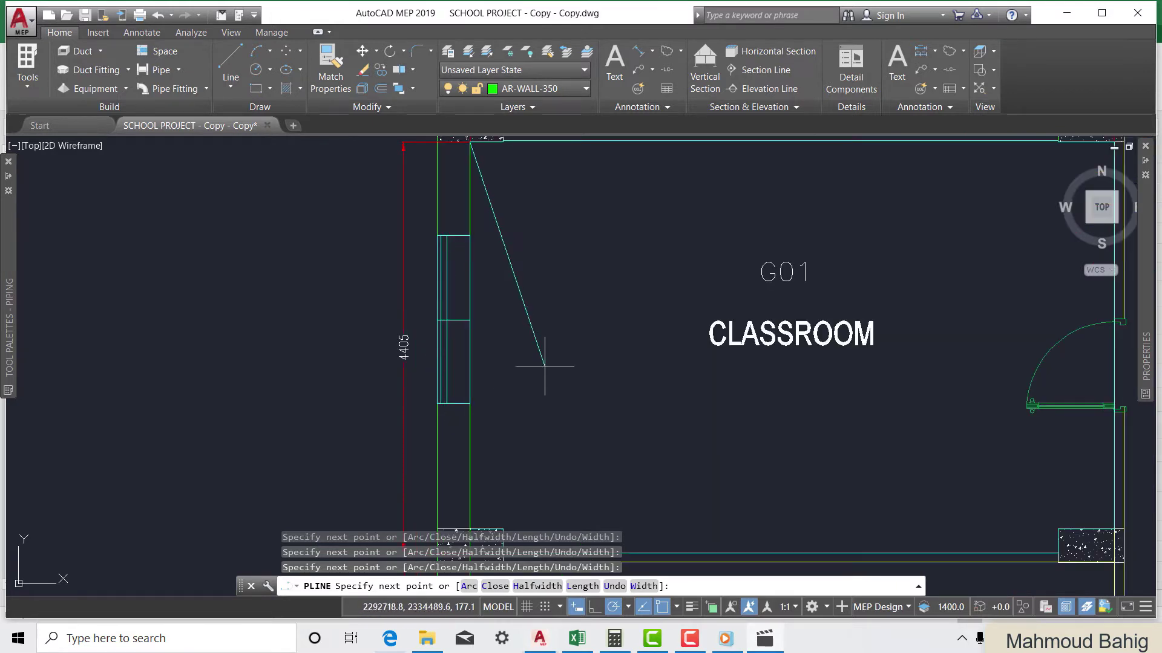
{"action": "key", "text": "Return"}
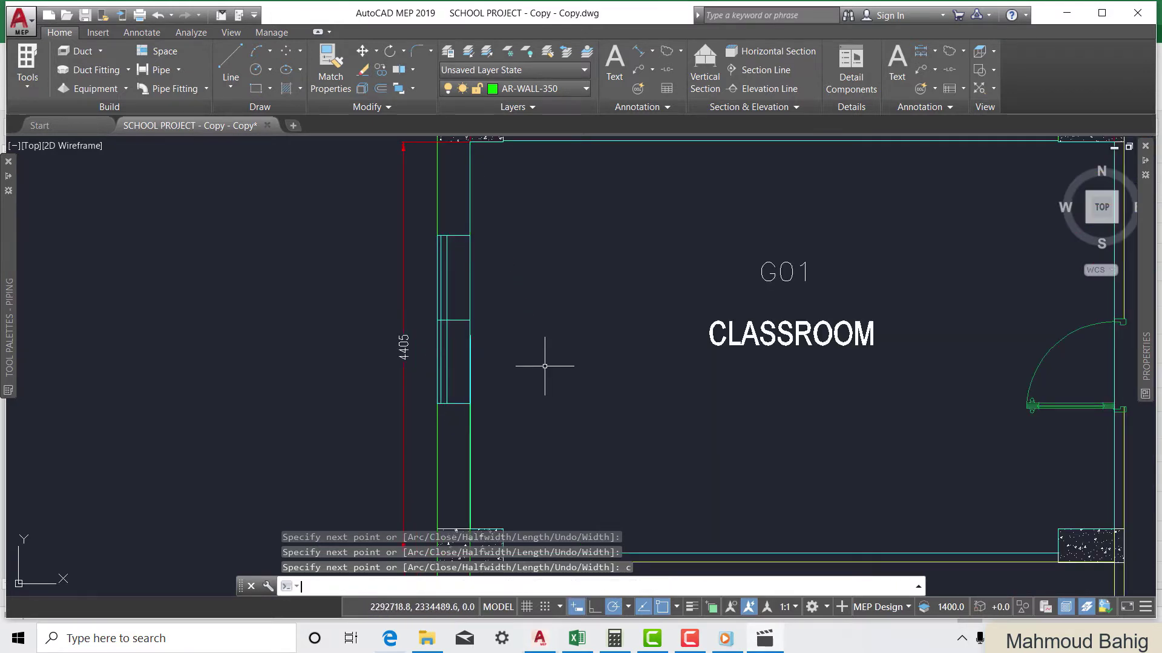
Select the classroom G01 boundary polyline, check its outline along the walls and columns, and clear the selection
{"action": "scroll", "coordinate": [555, 384], "scroll_direction": "down", "scroll_amount": 3}
{"action": "scroll", "coordinate": [678, 478], "scroll_direction": "up", "scroll_amount": 4}
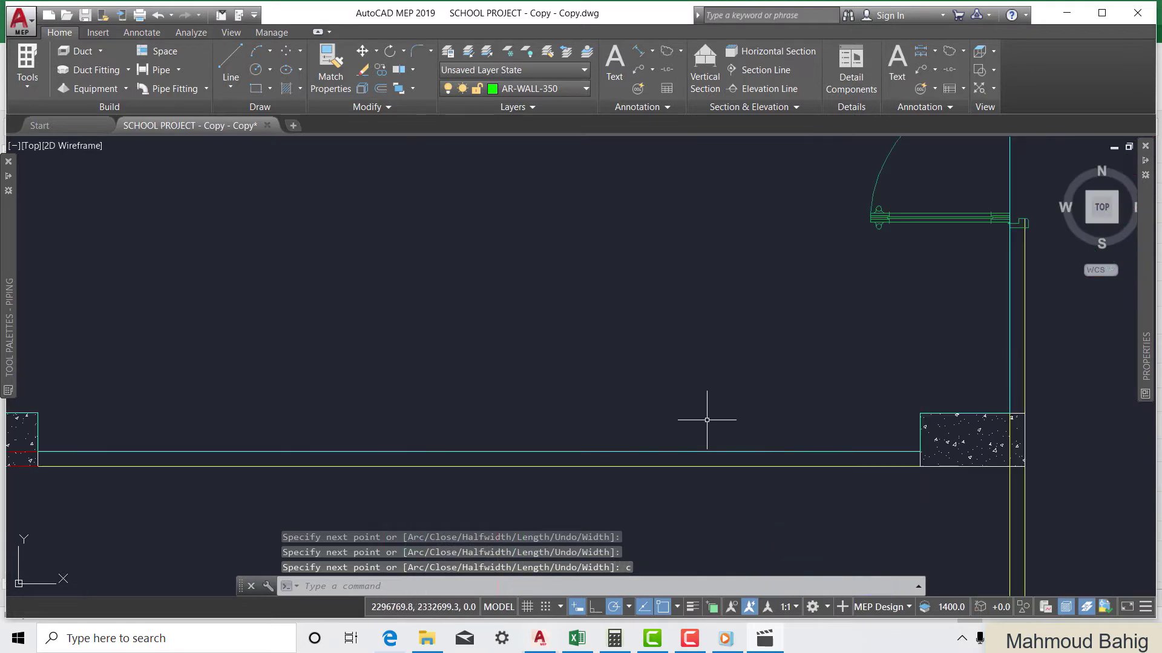
{"action": "left_click", "coordinate": [684, 452]}
{"action": "scroll", "coordinate": [741, 376], "scroll_direction": "down", "scroll_amount": 4}
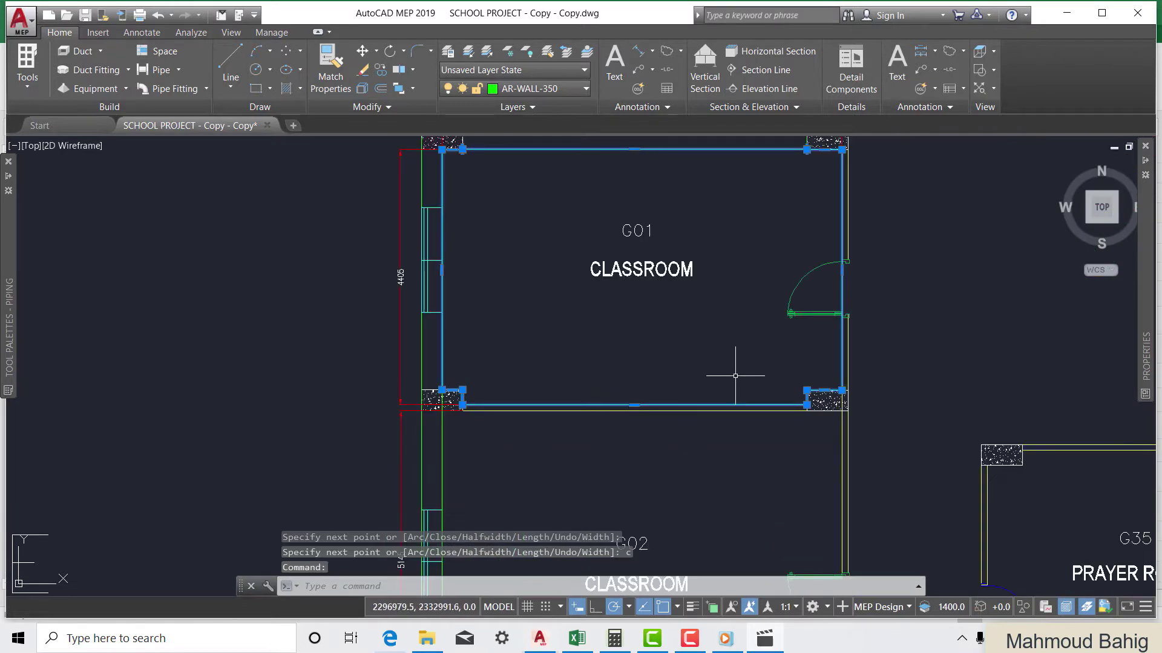
{"action": "scroll", "coordinate": [695, 300], "scroll_direction": "up", "scroll_amount": 2}
{"action": "scroll", "coordinate": [695, 378], "scroll_direction": "down", "scroll_amount": 2}
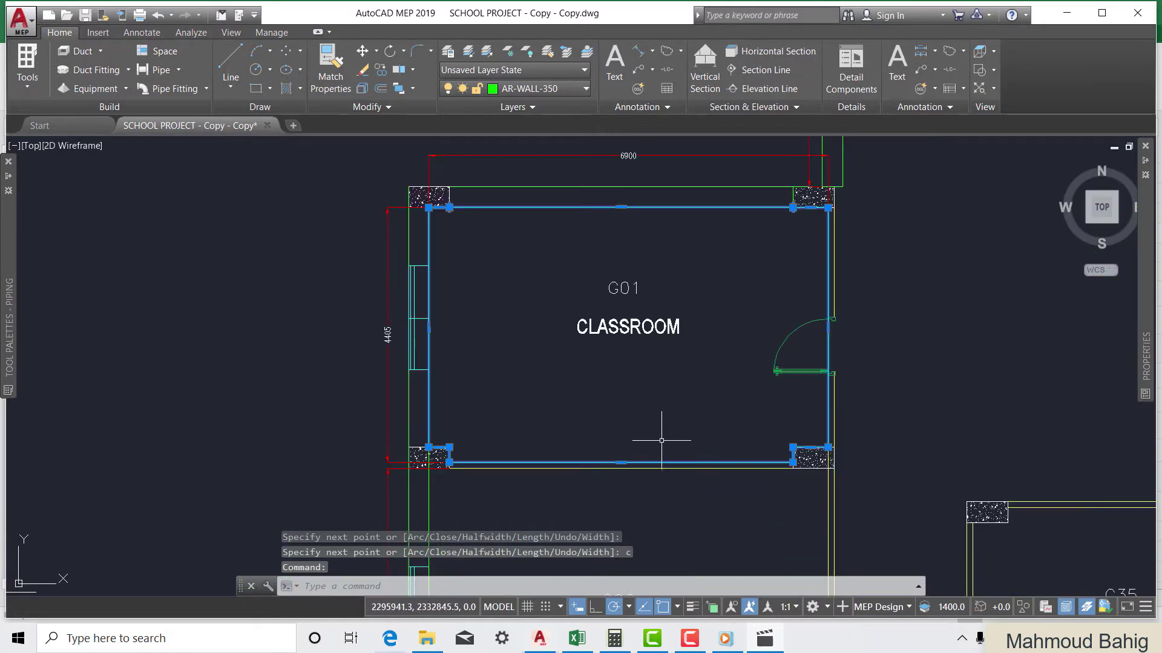
{"action": "key", "text": "Escape"}
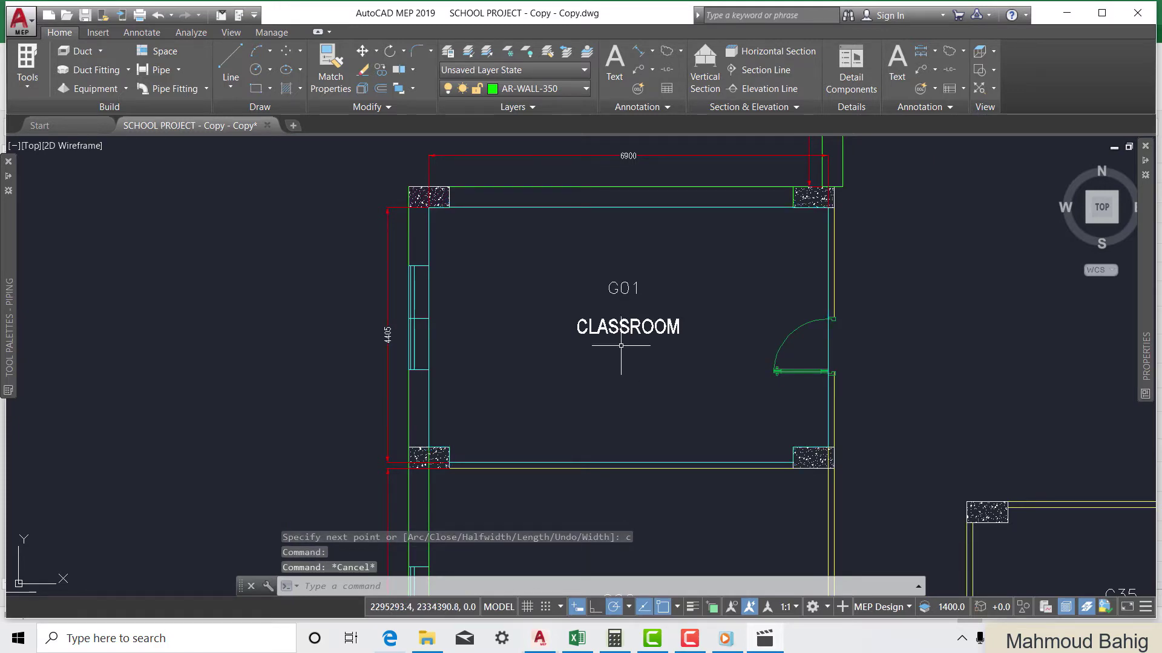
Start a polyline at classroom G02's northwest inner corner and trace its north side to the east wall
{"action": "scroll", "coordinate": [621, 345], "scroll_direction": "down", "scroll_amount": 8}
{"action": "scroll", "coordinate": [424, 272], "scroll_direction": "up", "scroll_amount": 6}
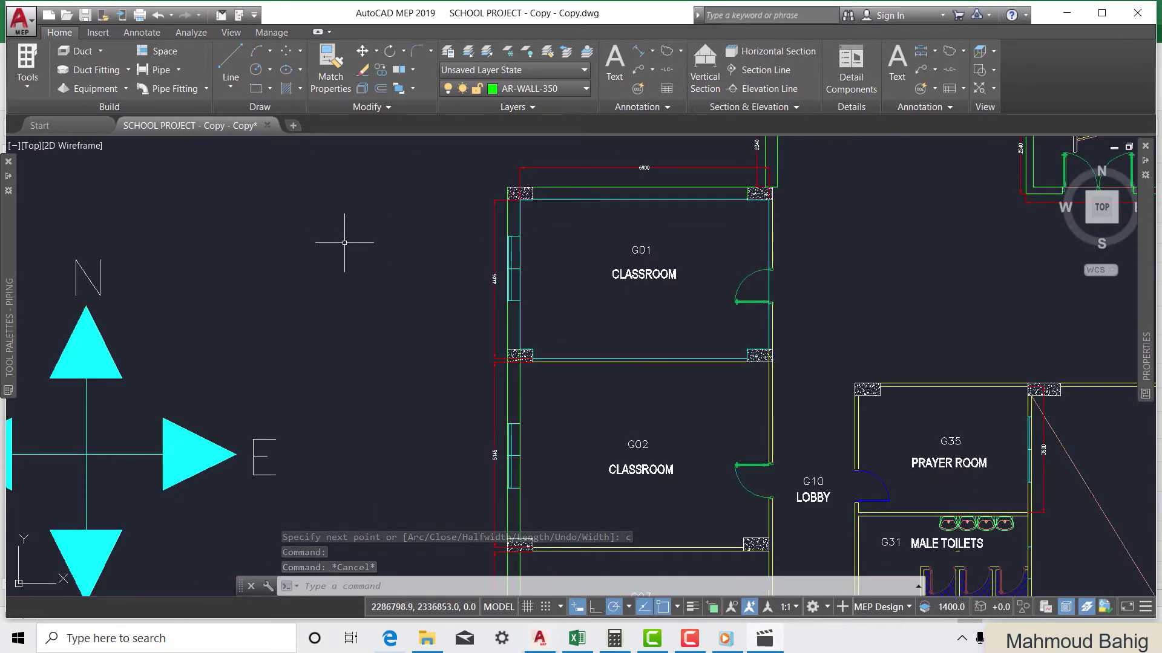
{"action": "left_click", "coordinate": [230, 64]}
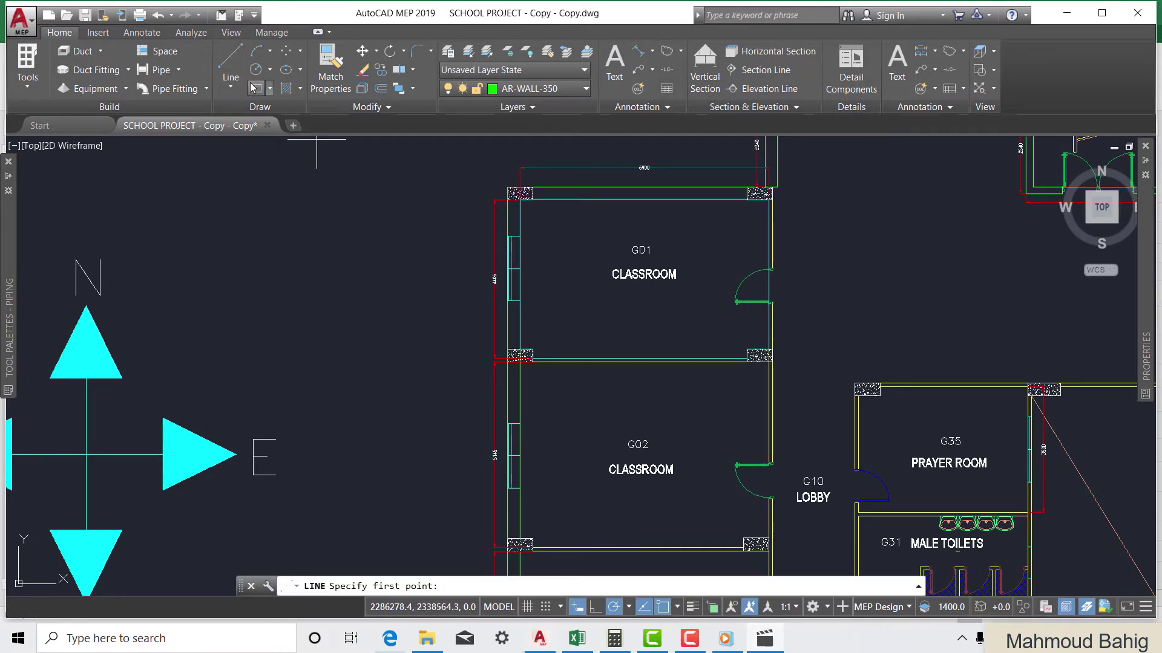
{"action": "left_click", "coordinate": [231, 86]}
{"action": "left_click", "coordinate": [259, 148]}
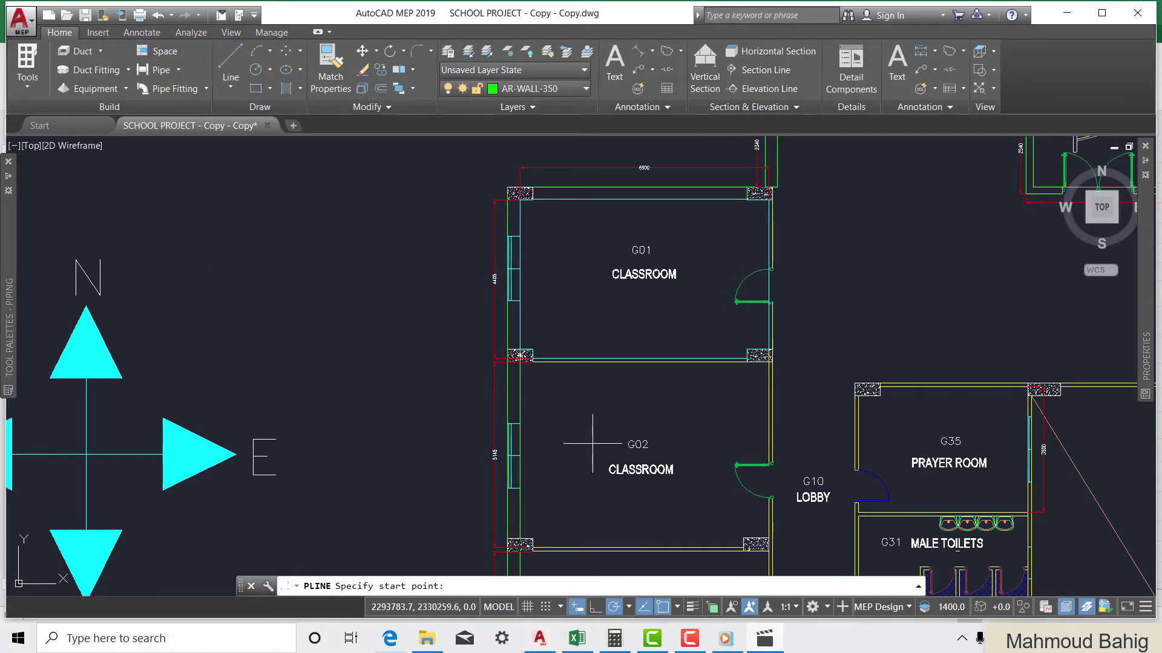
{"action": "scroll", "coordinate": [518, 363], "scroll_direction": "up", "scroll_amount": 8}
{"action": "left_click", "coordinate": [481, 274]}
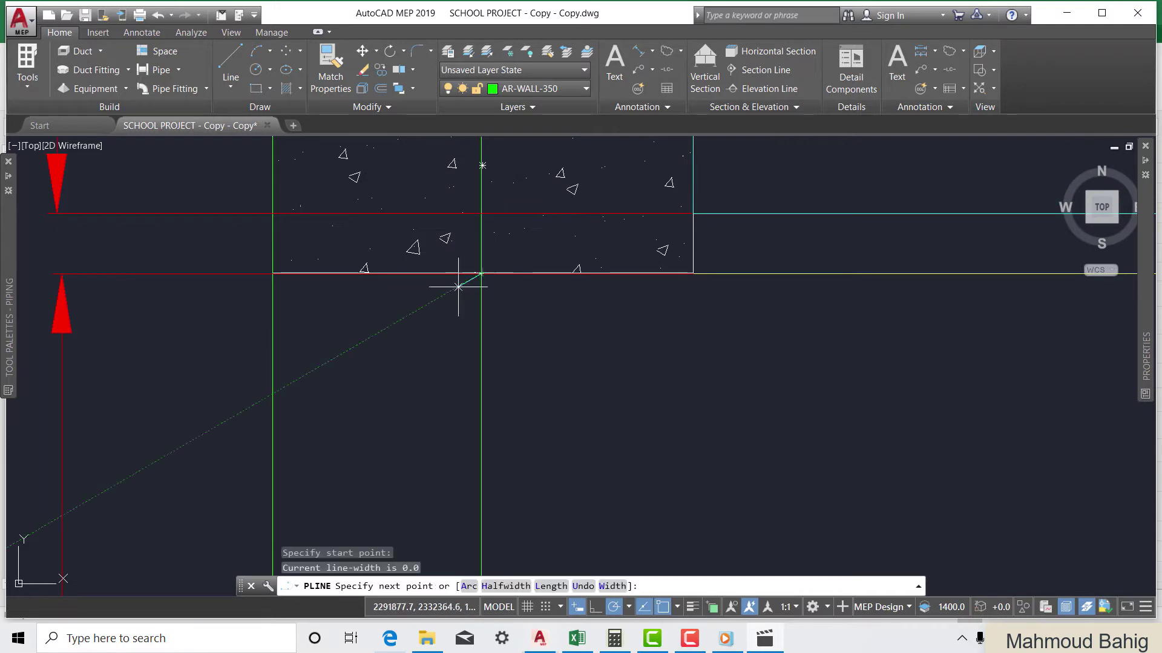
{"action": "scroll", "coordinate": [679, 345], "scroll_direction": "down", "scroll_amount": 6}
{"action": "scroll", "coordinate": [827, 309], "scroll_direction": "up", "scroll_amount": 8}
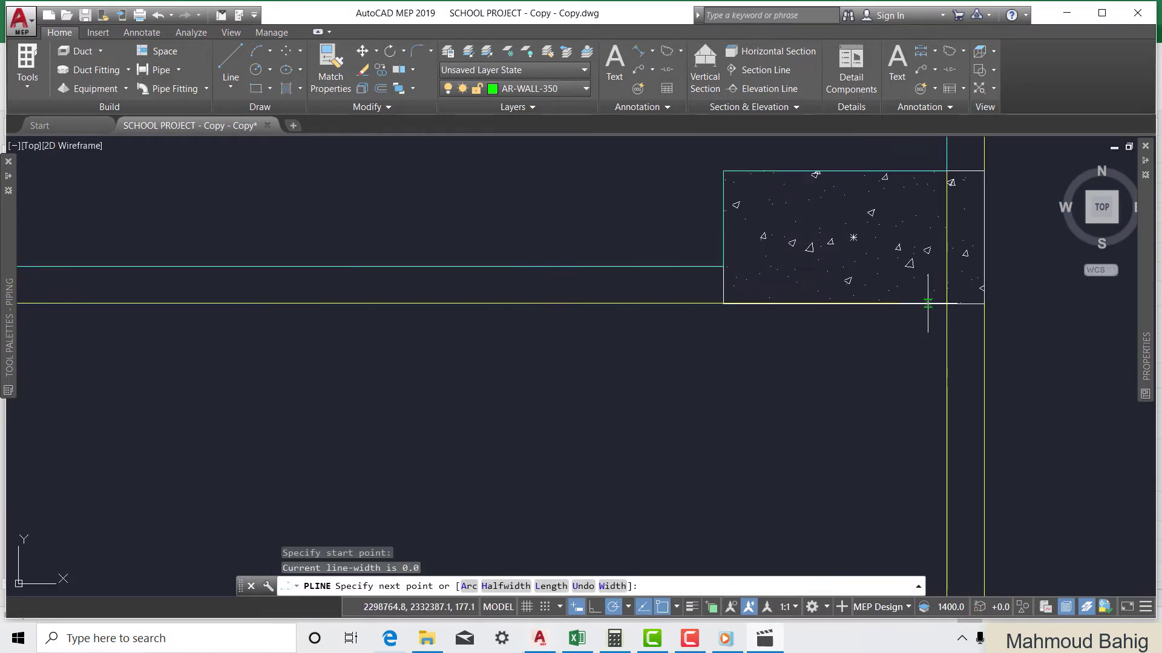
{"action": "left_click", "coordinate": [928, 303]}
{"action": "scroll", "coordinate": [885, 524], "scroll_direction": "down", "scroll_amount": 5}
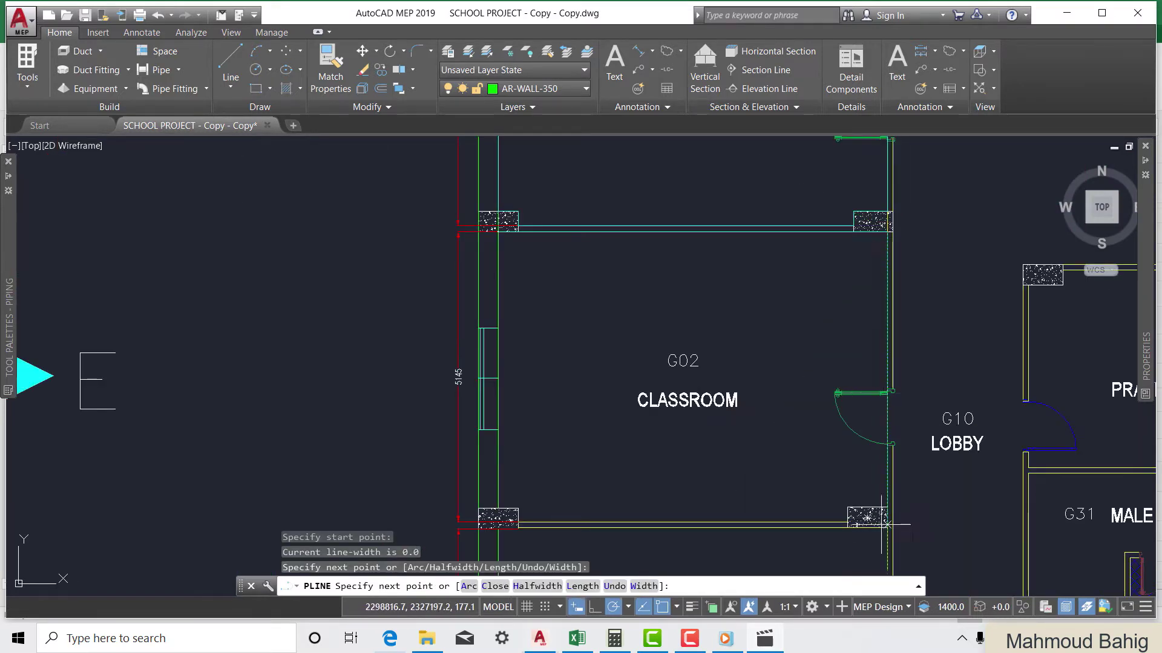
Continue the polyline down classroom G02's east wall and around the southeast column to the south wall
{"action": "scroll", "coordinate": [885, 524], "scroll_direction": "up", "scroll_amount": 6}
{"action": "left_click", "coordinate": [888, 465]}
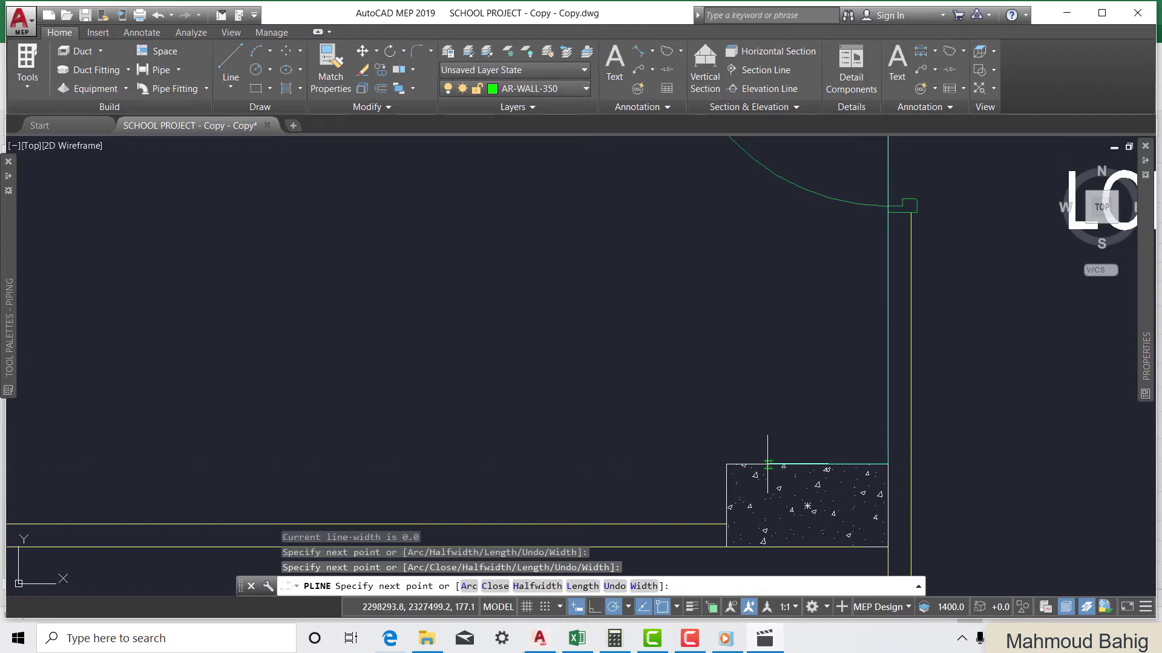
{"action": "left_click", "coordinate": [727, 464]}
{"action": "scroll", "coordinate": [752, 394], "scroll_direction": "down", "scroll_amount": 5}
{"action": "scroll", "coordinate": [748, 462], "scroll_direction": "up", "scroll_amount": 5}
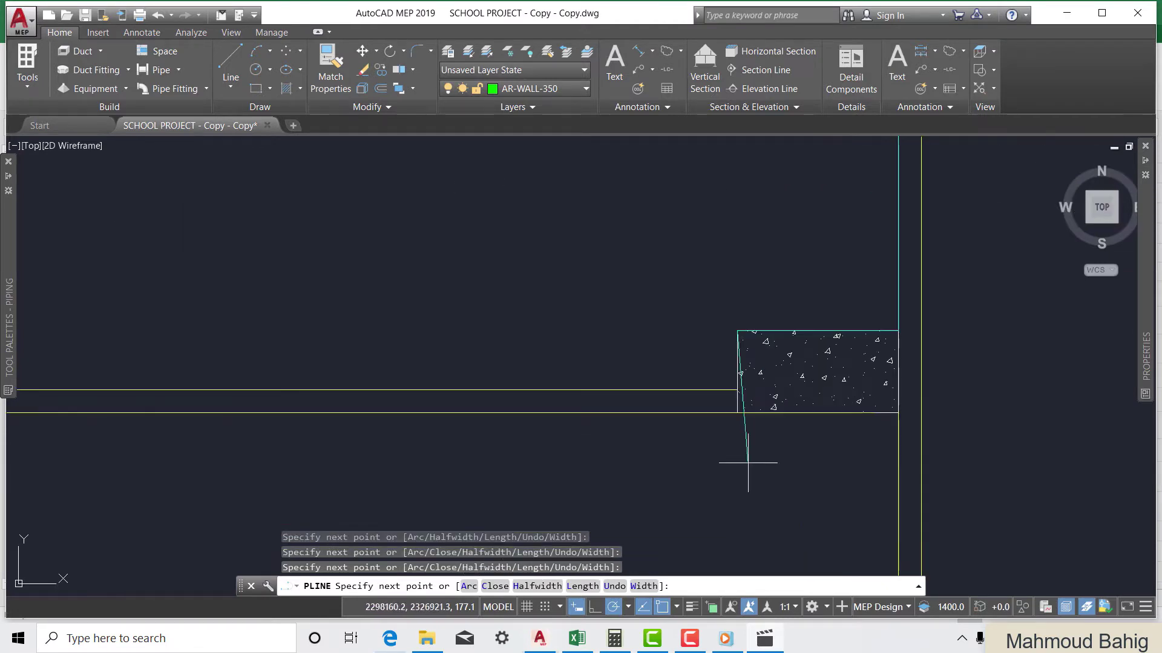
{"action": "left_click", "coordinate": [739, 394]}
Continue the classroom G02 polyline along the south wall and around the southwest column to the west wall's inner face
{"action": "scroll", "coordinate": [874, 434], "scroll_direction": "down", "scroll_amount": 6}
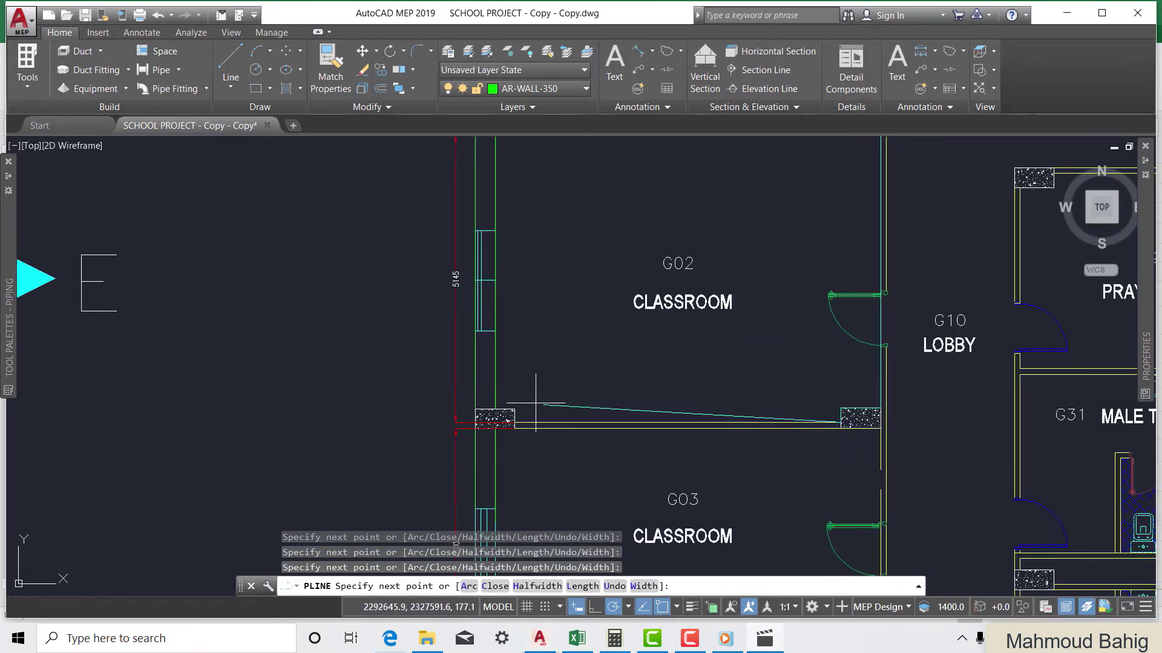
{"action": "scroll", "coordinate": [537, 402], "scroll_direction": "up", "scroll_amount": 6}
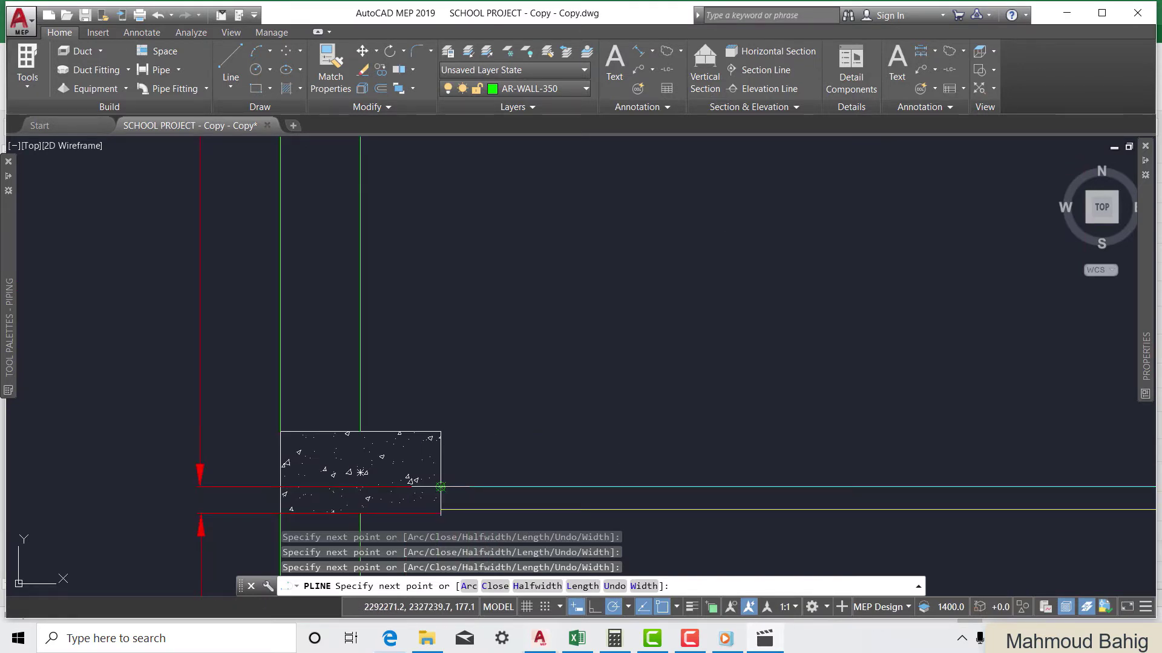
{"action": "left_click", "coordinate": [441, 487]}
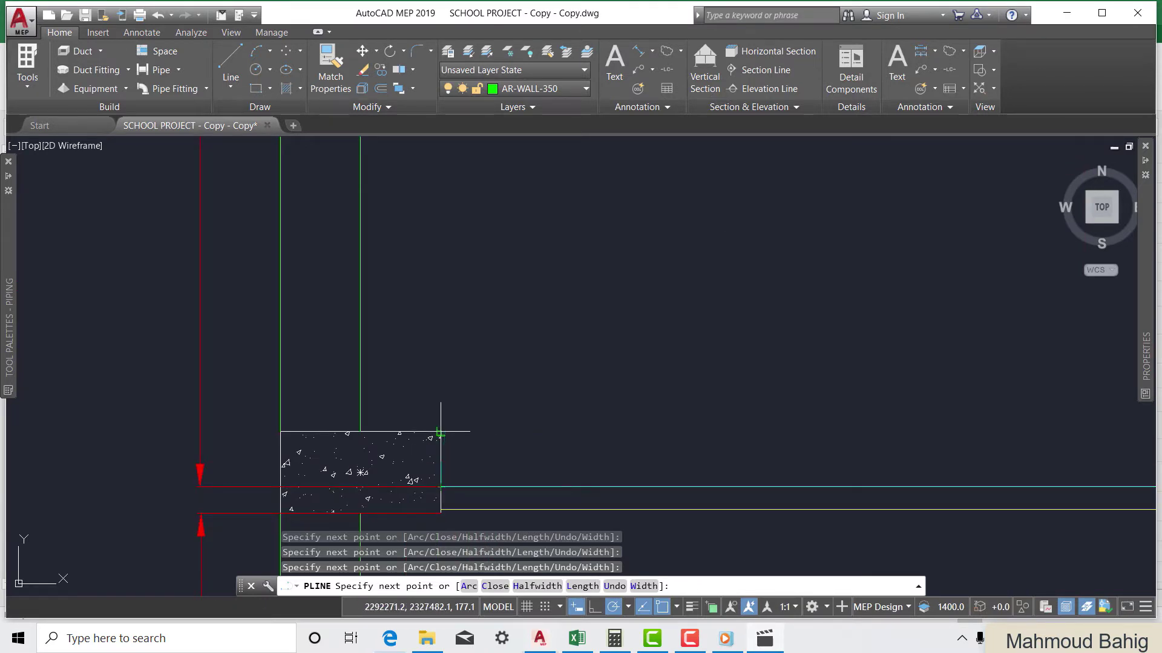
{"action": "left_click", "coordinate": [440, 432]}
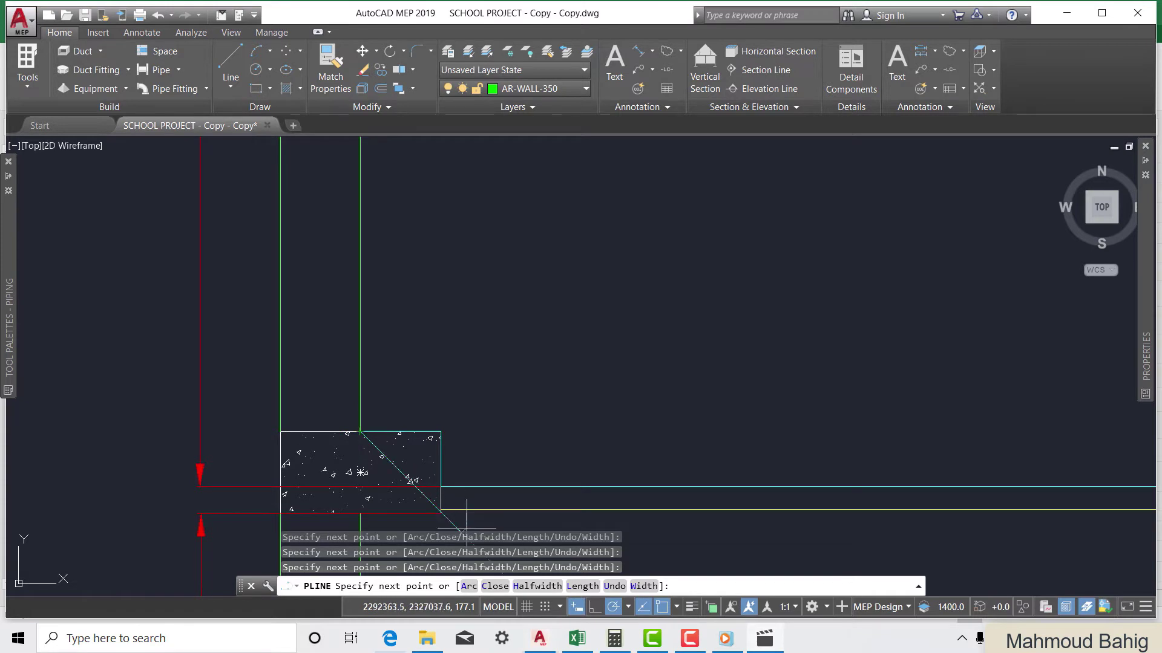
{"action": "scroll", "coordinate": [467, 527], "scroll_direction": "down", "scroll_amount": 6}
{"action": "scroll", "coordinate": [456, 270], "scroll_direction": "down", "scroll_amount": 2}
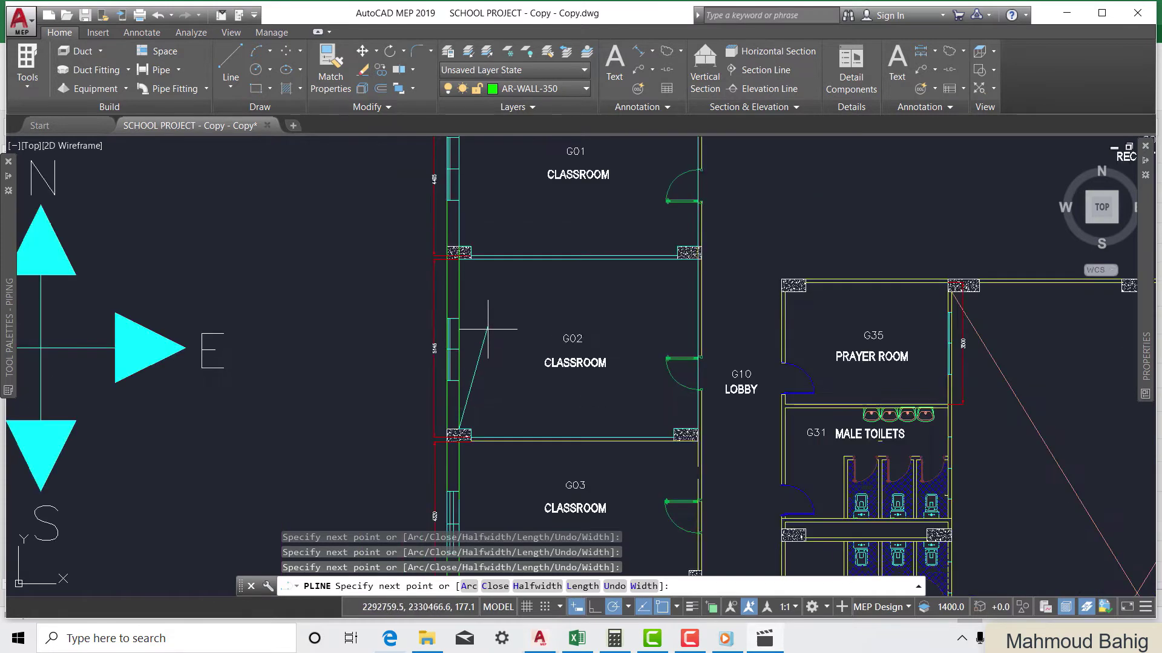
Finish the polyline at the west wall's inner face and close it along that wall to complete the classroom G02 boundary
{"action": "scroll", "coordinate": [435, 447], "scroll_direction": "up", "scroll_amount": 4}
{"action": "scroll", "coordinate": [453, 460], "scroll_direction": "up", "scroll_amount": 8}
{"action": "scroll", "coordinate": [520, 431], "scroll_direction": "down", "scroll_amount": 2}
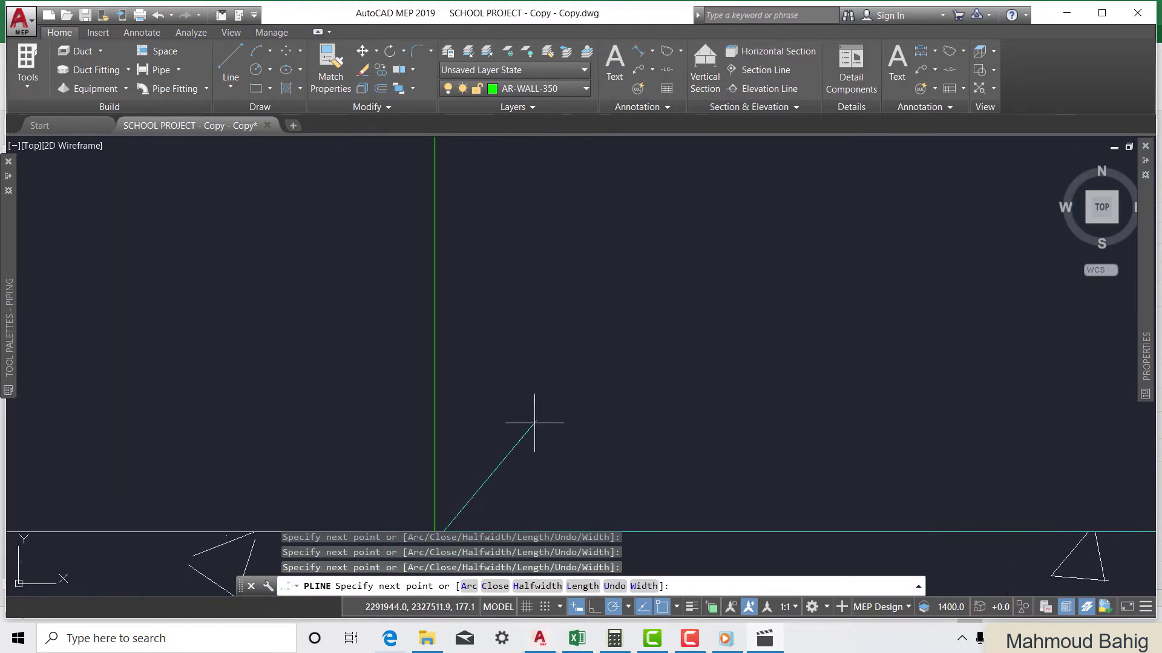
{"action": "scroll", "coordinate": [544, 405], "scroll_direction": "up", "scroll_amount": 2}
{"action": "scroll", "coordinate": [511, 450], "scroll_direction": "up", "scroll_amount": 6}
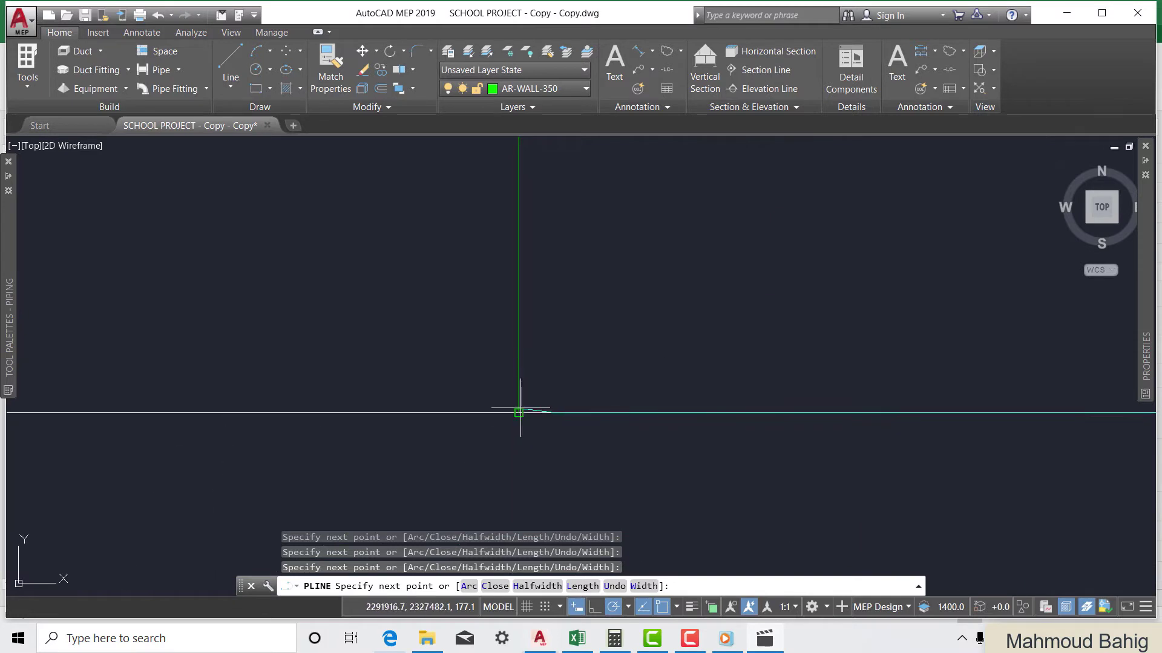
{"action": "scroll", "coordinate": [521, 422], "scroll_direction": "down", "scroll_amount": 8}
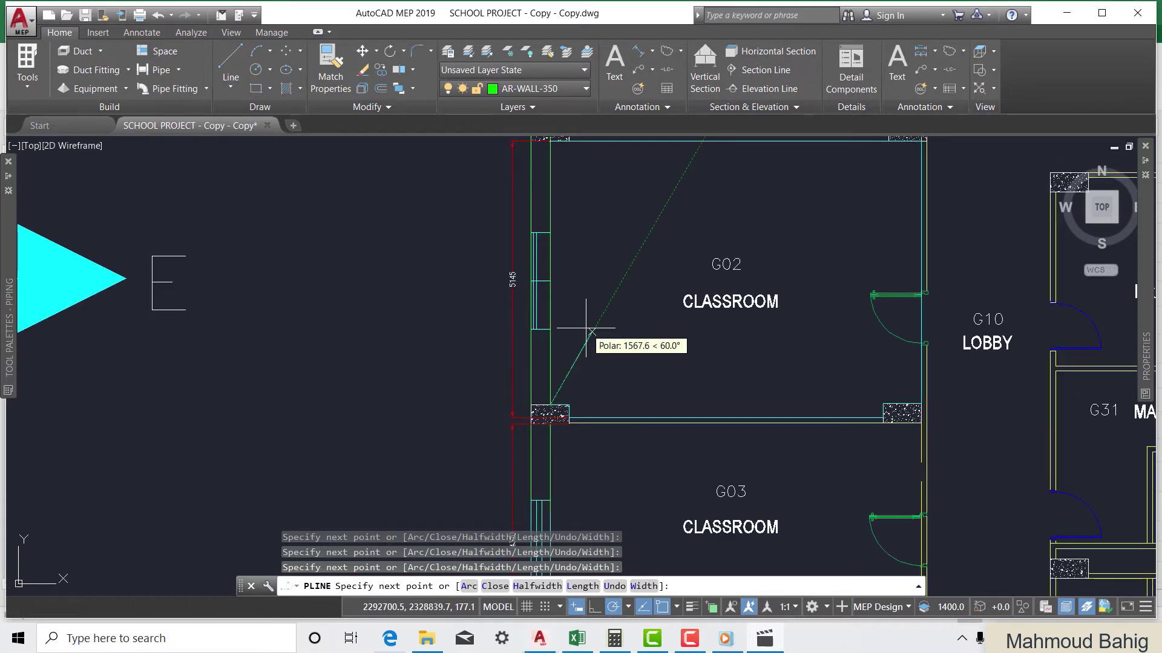
{"action": "type", "text": "c"}
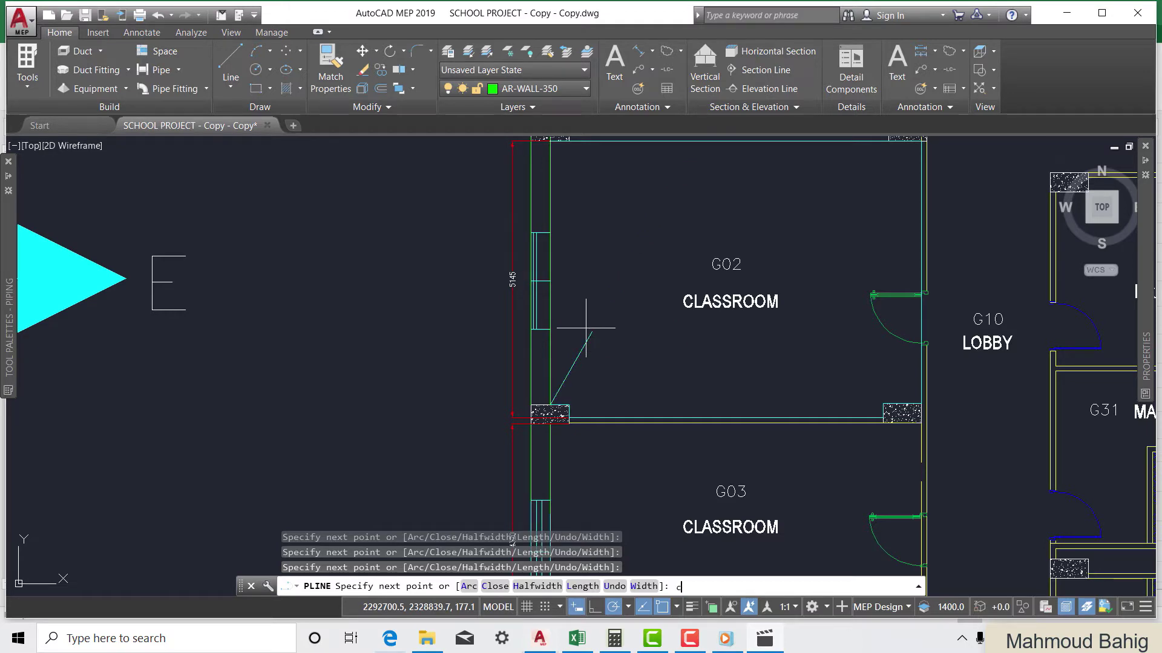
{"action": "key", "text": "Return"}
Open the Load/Unload Applications dialog with the AP command and browse to the Desktop folder
{"action": "scroll", "coordinate": [586, 328], "scroll_direction": "down", "scroll_amount": 6}
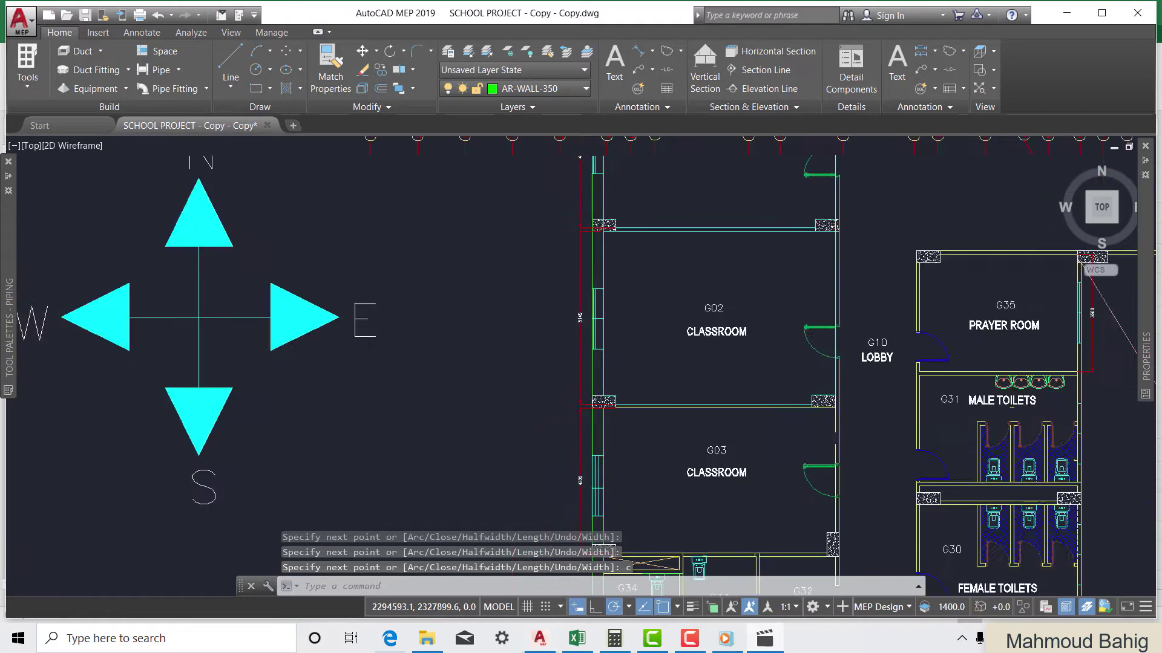
{"action": "scroll", "coordinate": [656, 366], "scroll_direction": "up", "scroll_amount": 4}
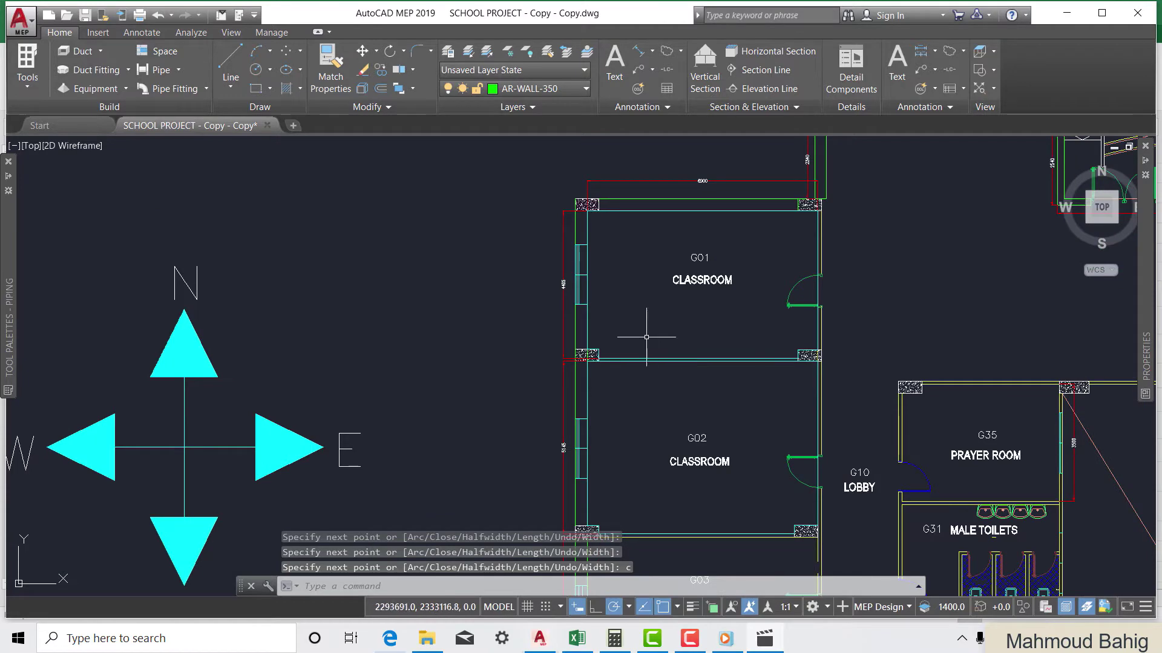
{"action": "scroll", "coordinate": [623, 306], "scroll_direction": "down", "scroll_amount": 5}
{"action": "scroll", "coordinate": [491, 359], "scroll_direction": "up", "scroll_amount": 3}
{"action": "scroll", "coordinate": [491, 359], "scroll_direction": "down", "scroll_amount": 4}
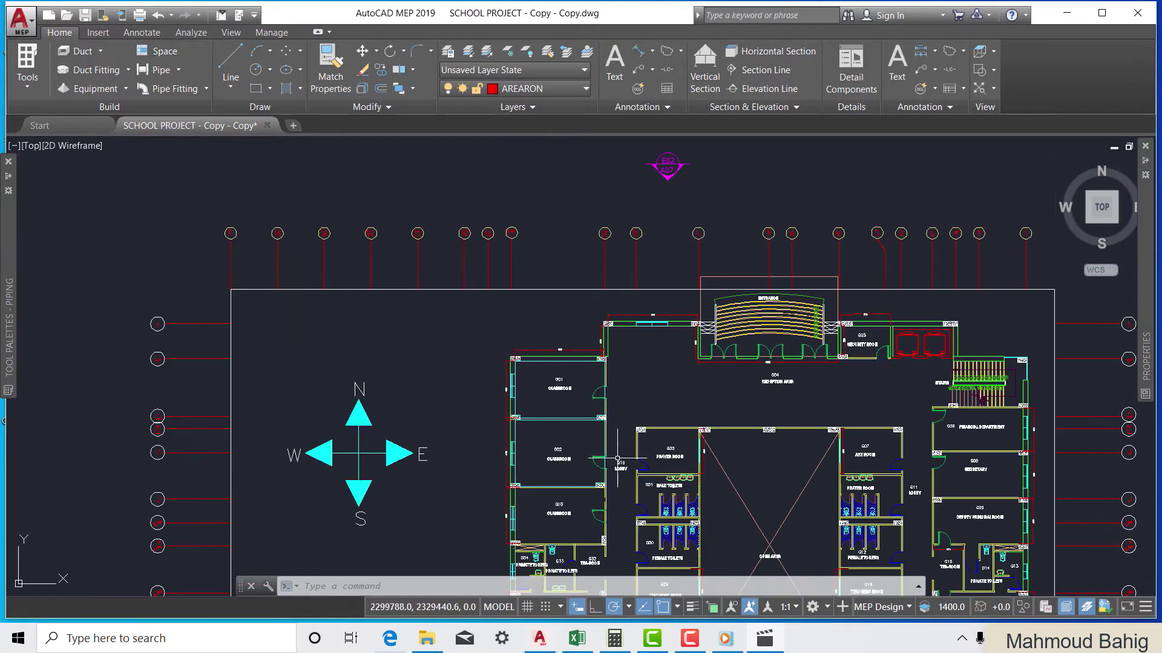
{"action": "scroll", "coordinate": [605, 436], "scroll_direction": "up", "scroll_amount": 4}
{"action": "type", "text": "AP"}
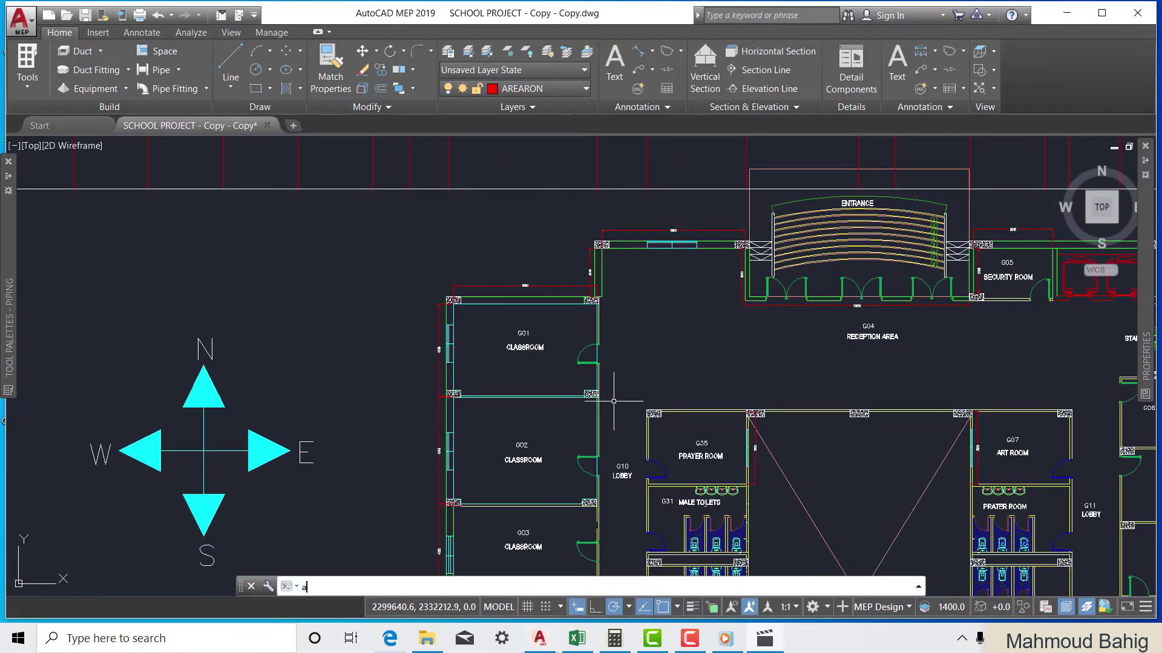
{"action": "key", "text": "Return"}
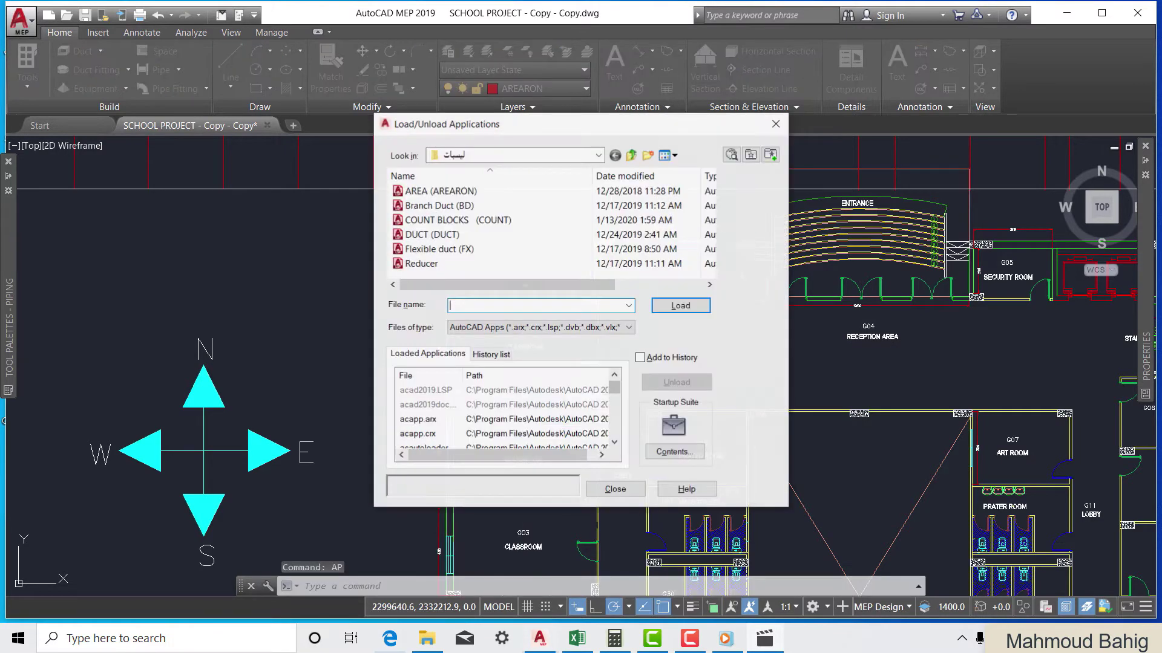
{"action": "left_click", "coordinate": [515, 155]}
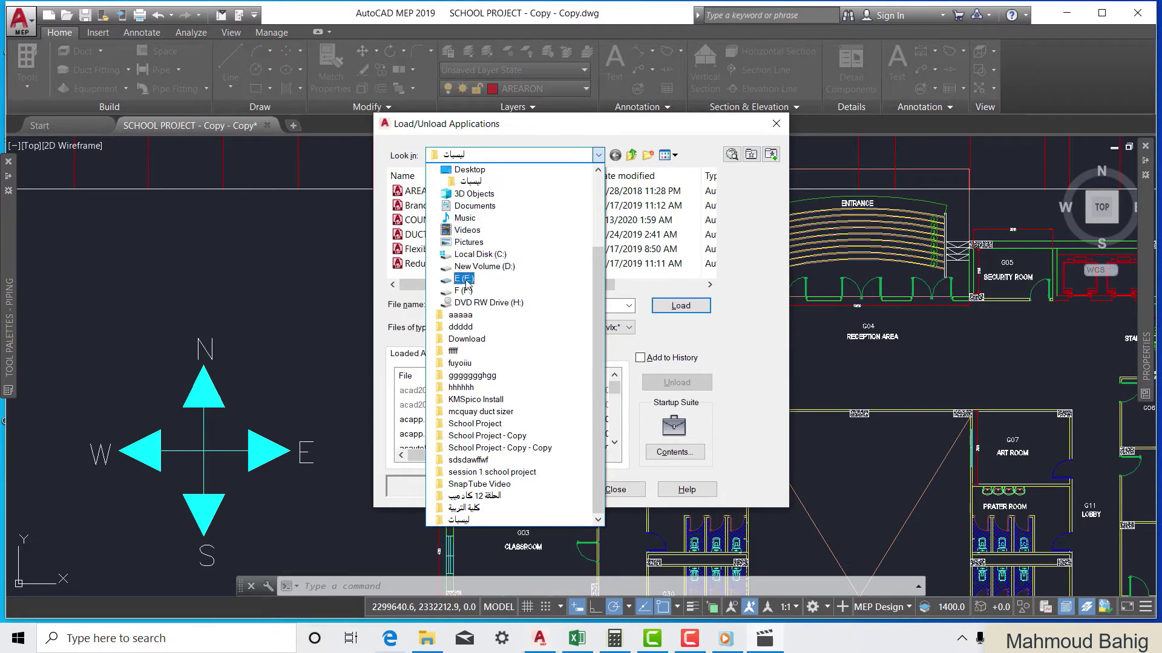
{"action": "scroll", "coordinate": [467, 217], "scroll_direction": "up", "scroll_amount": 3}
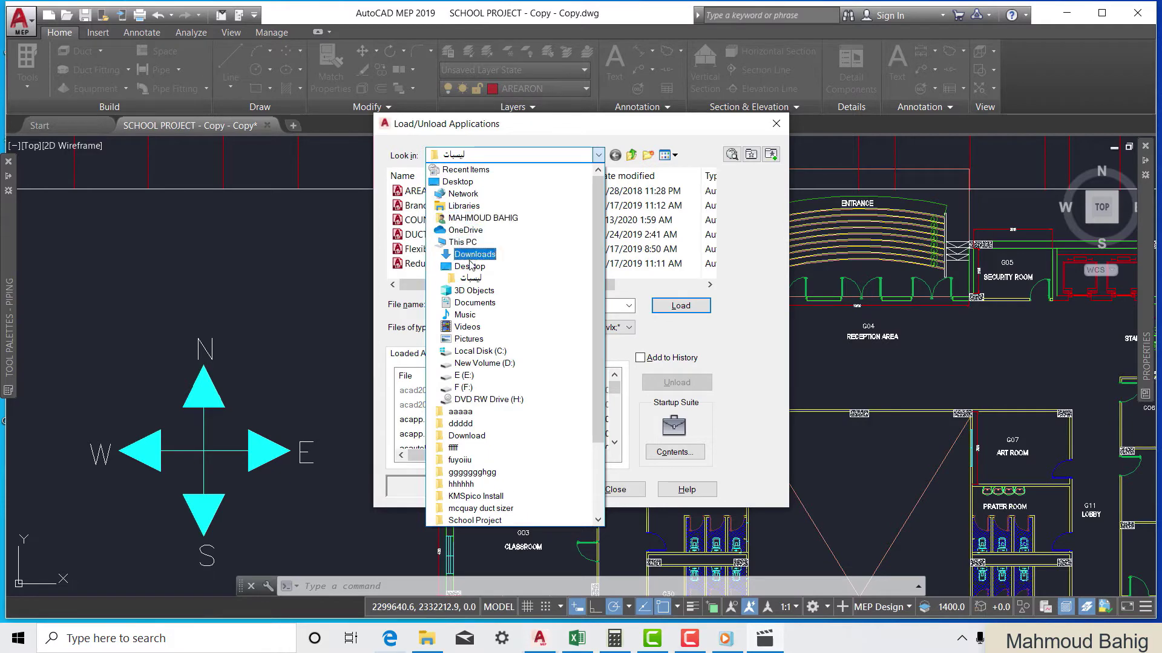
{"action": "left_click", "coordinate": [471, 267]}
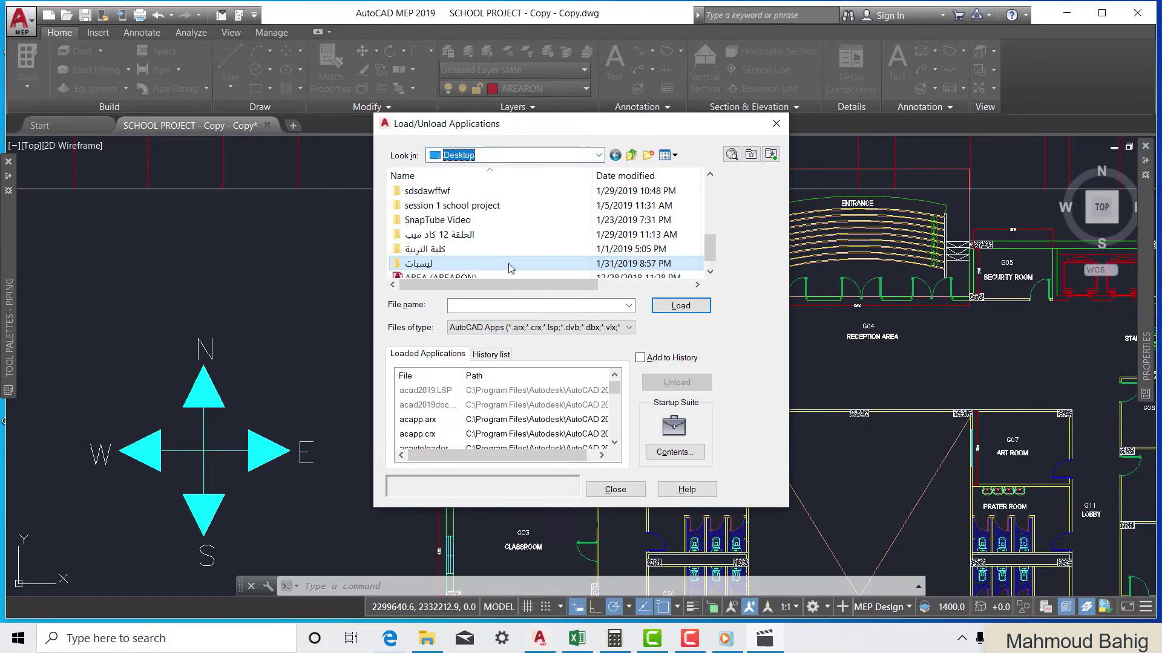
Load the AREA (AREARON) LISP file, set it to always load, and close the dialog
{"action": "left_click", "coordinate": [455, 265]}
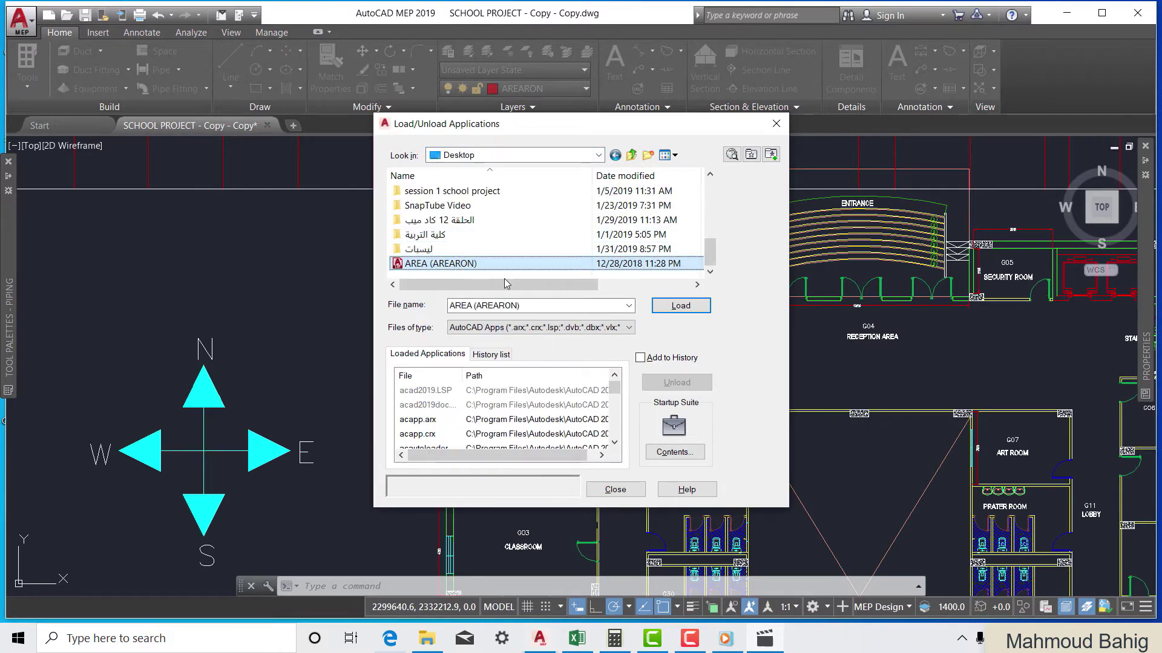
{"action": "left_click", "coordinate": [687, 307]}
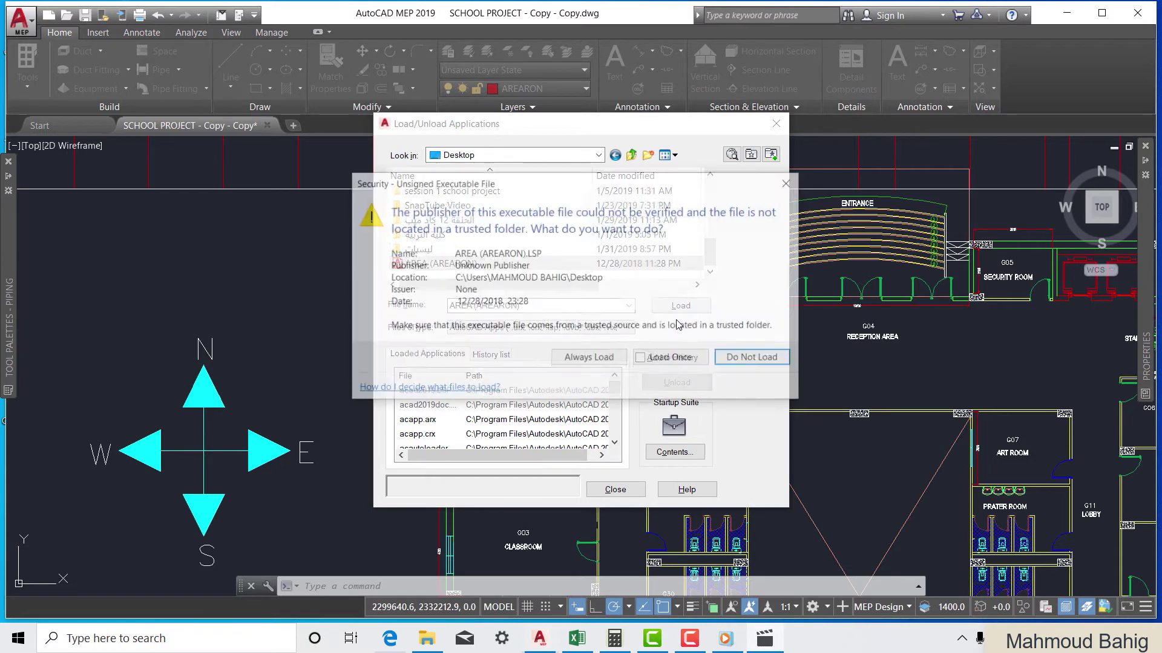
{"action": "left_click", "coordinate": [611, 361]}
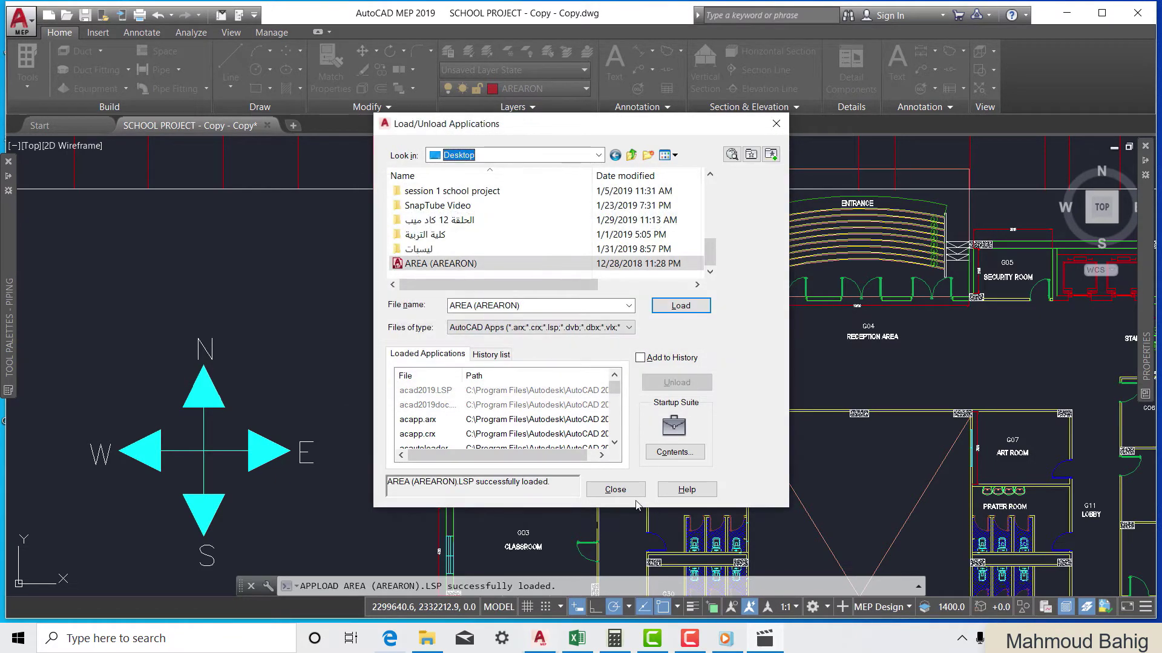
{"action": "left_click", "coordinate": [615, 490]}
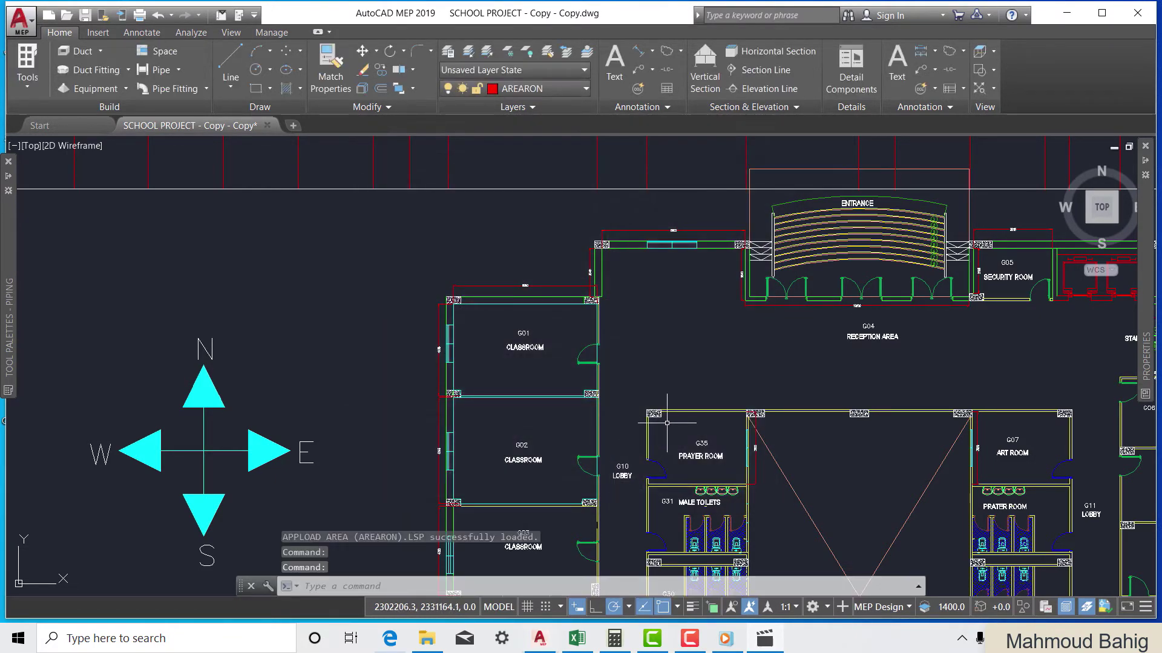
Start the AREARON command and set its scale to 500
{"action": "type", "text": "AREARON"}
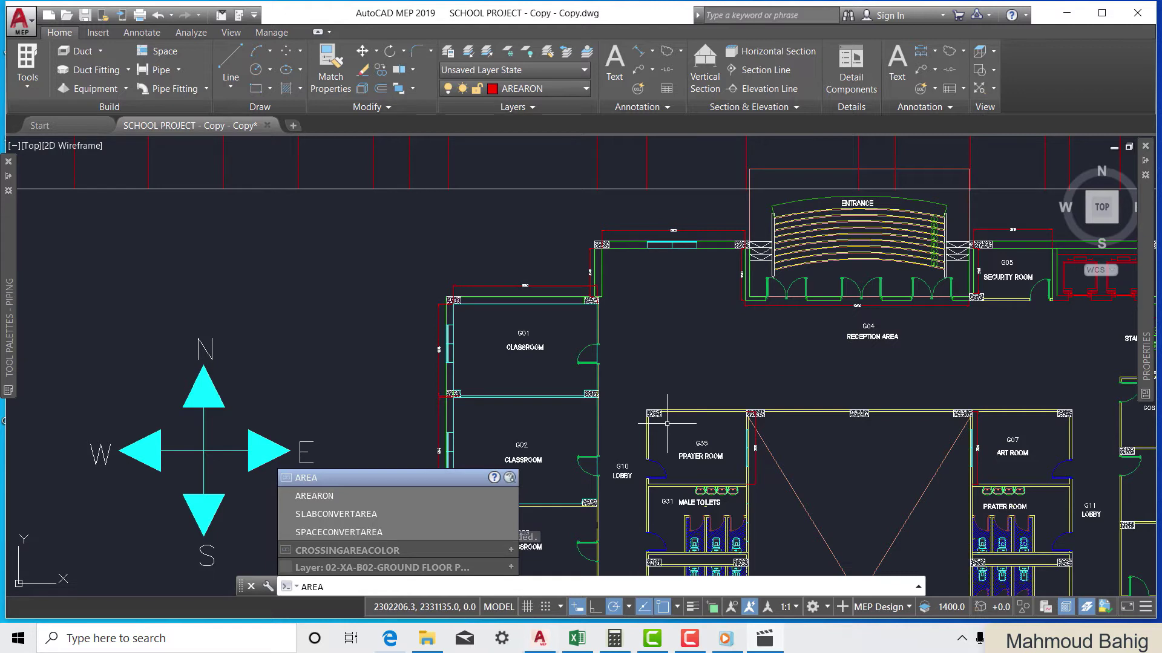
{"action": "left_click", "coordinate": [336, 496]}
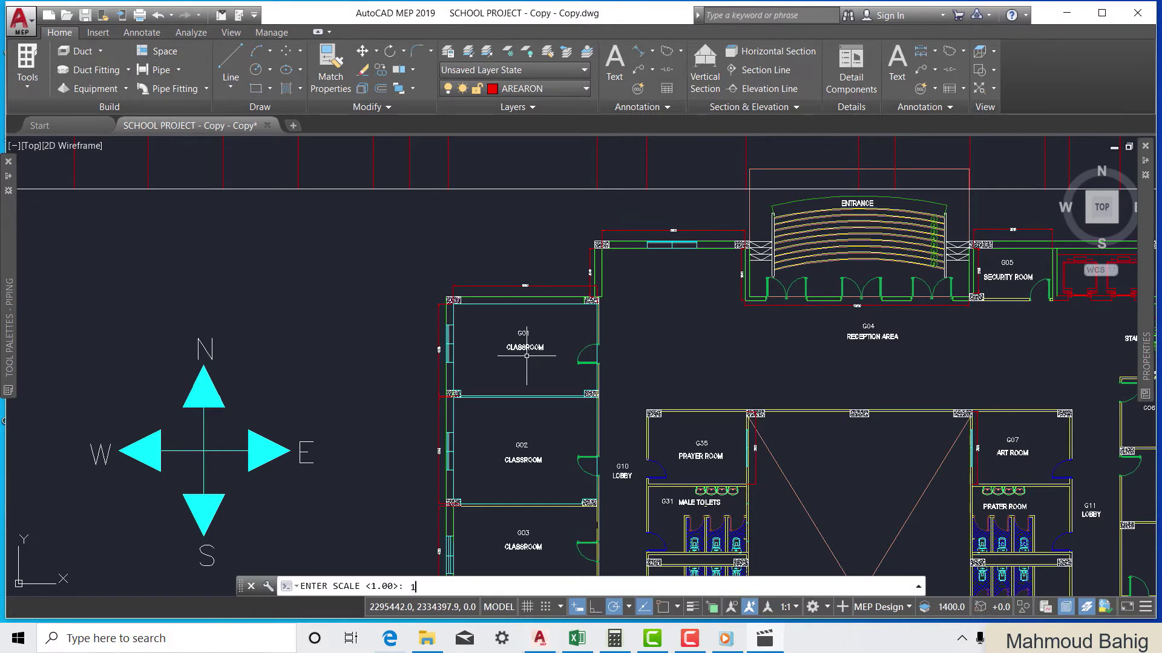
{"action": "type", "text": "300"}
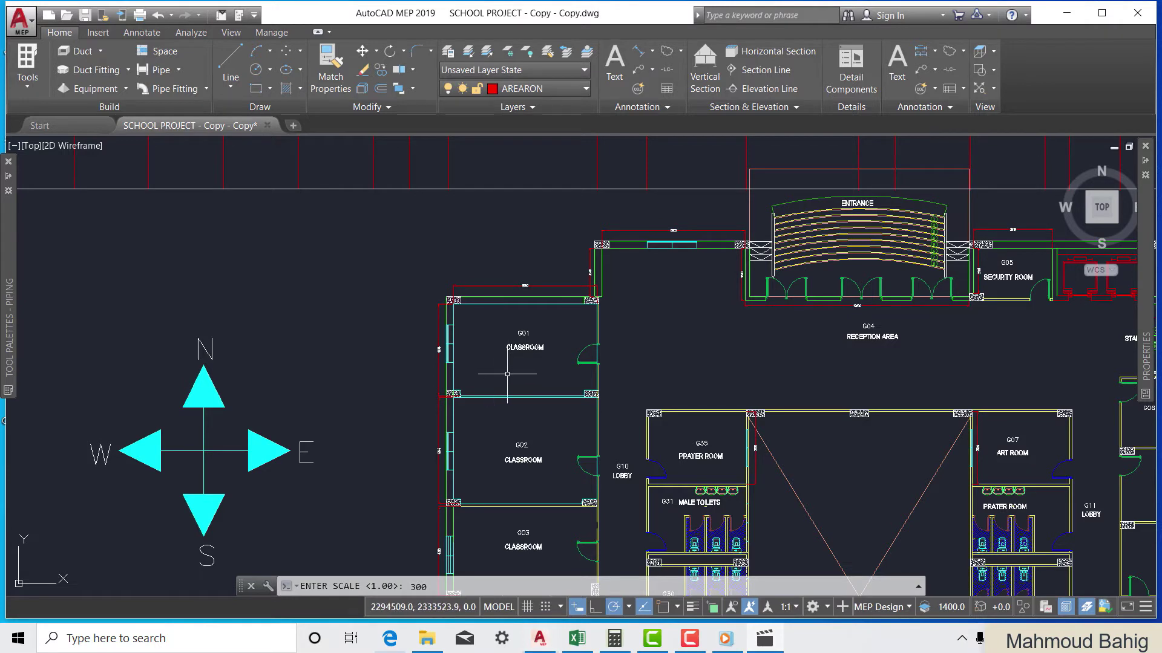
{"action": "key", "text": "BackSpace"}
{"action": "key", "text": "BackSpace"}
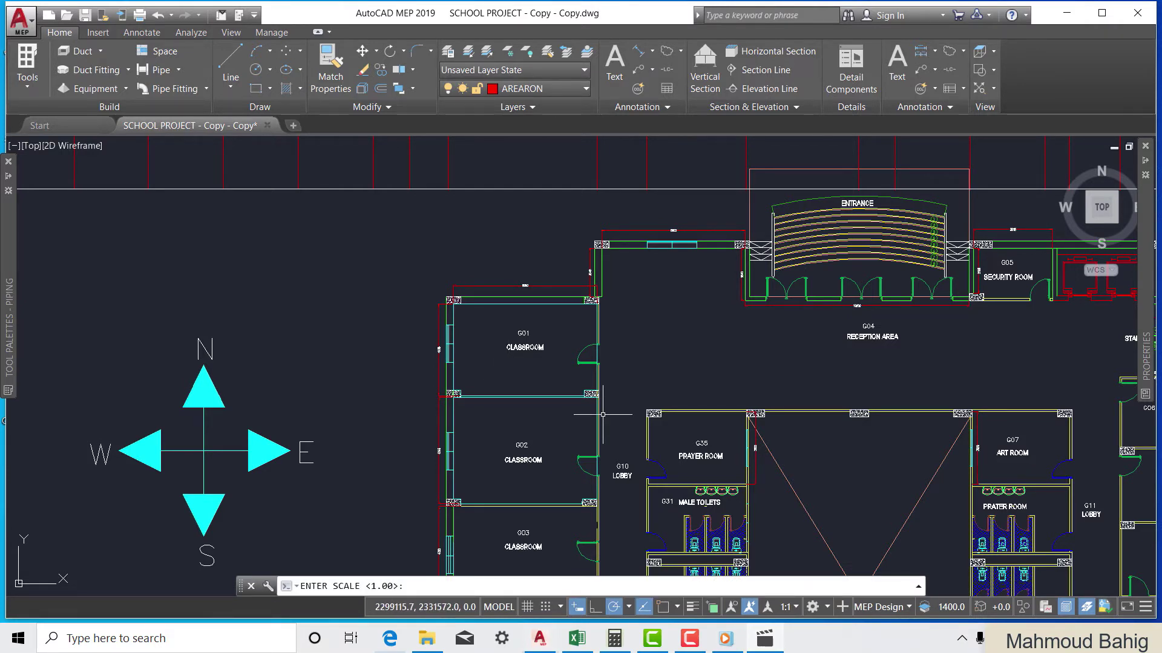
{"action": "type", "text": "500"}
{"action": "key", "text": "Return"}
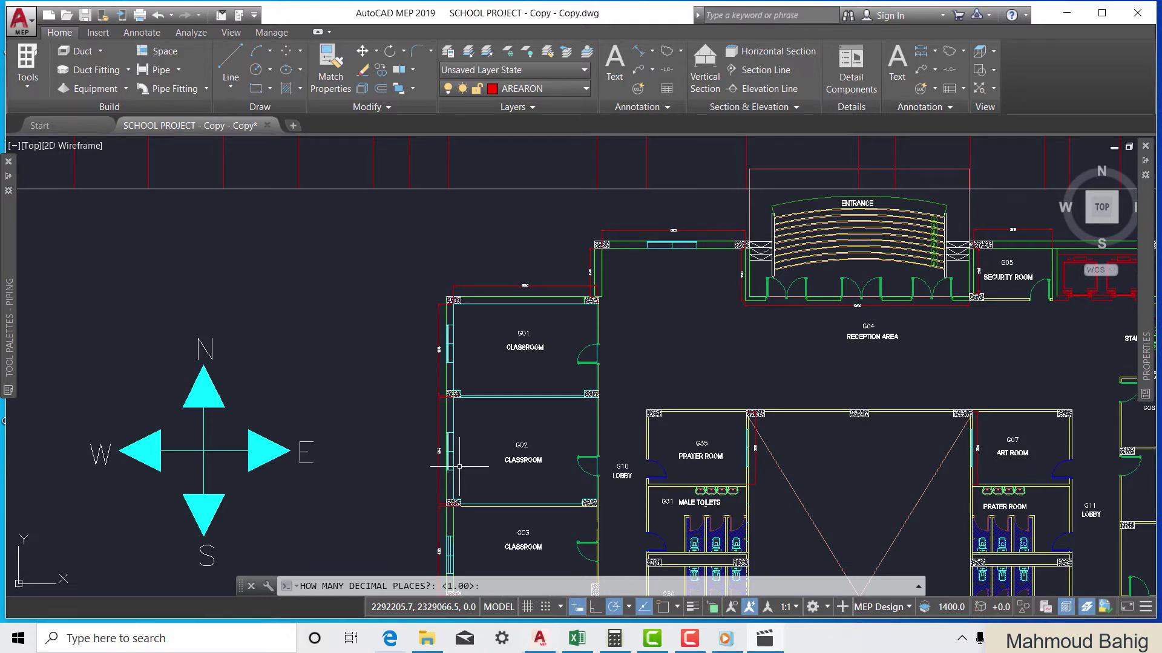
Try to set the number of decimal places for the area labels to 0
{"action": "type", "text": "0"}
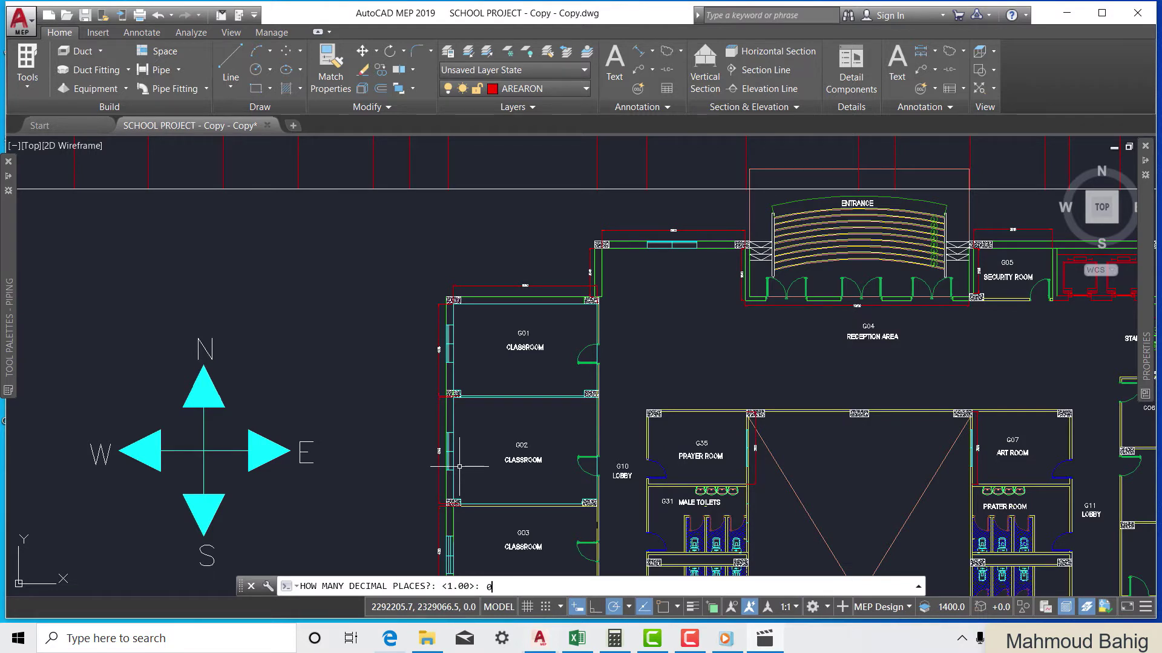
{"action": "key", "text": "Return"}
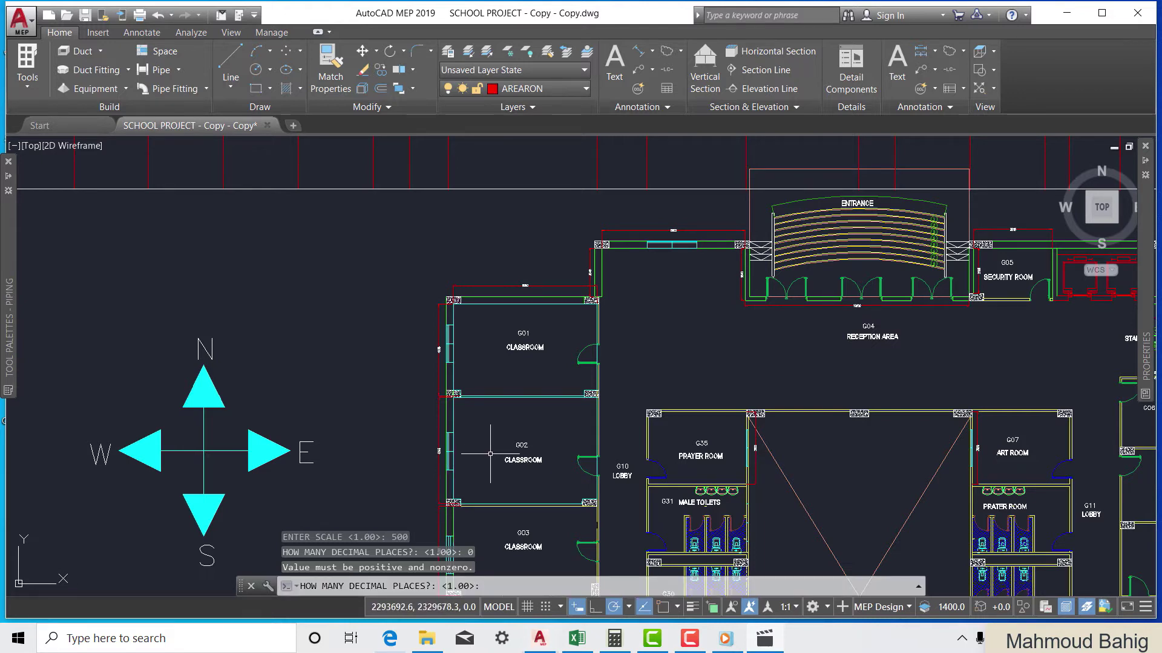
{"action": "type", "text": "0"}
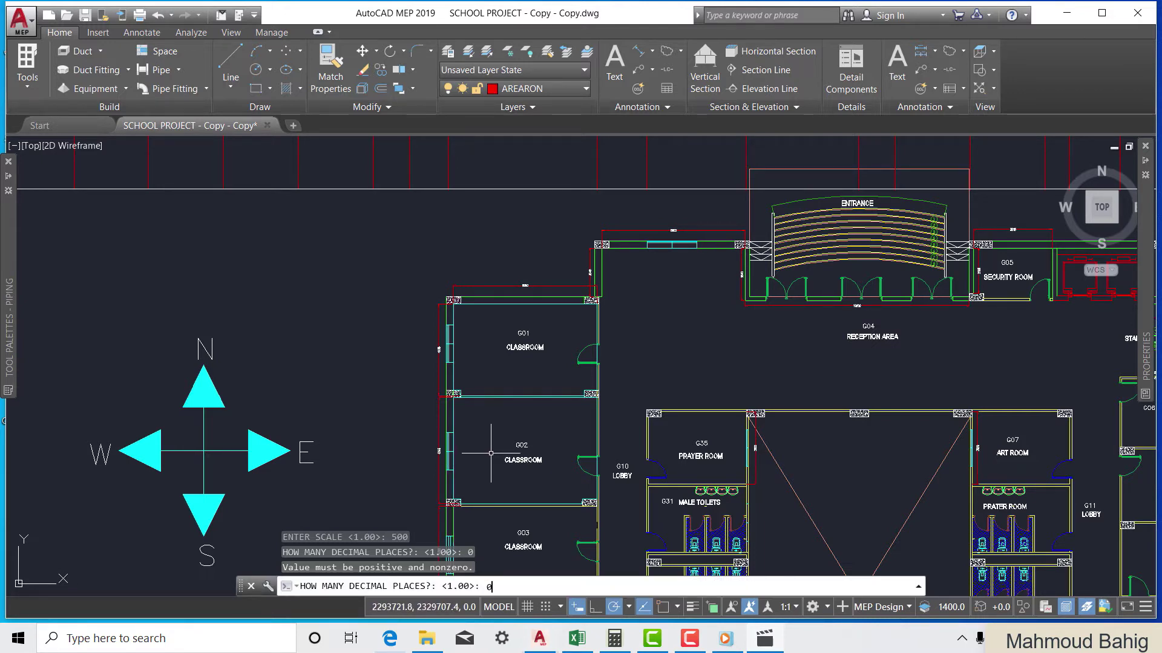
{"action": "key", "text": "Return"}
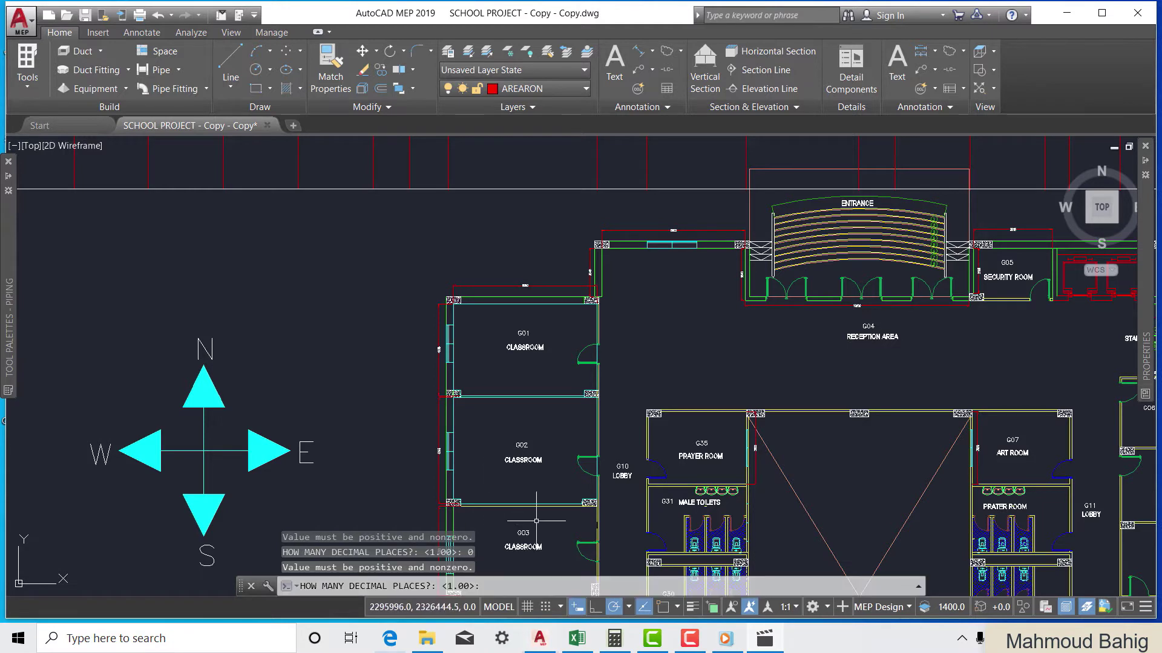
Set the decimal places to 1 and place area labels for the closed boundary polylines of classrooms G01 and G02
{"action": "type", "text": "1"}
{"action": "key", "text": "Return"}
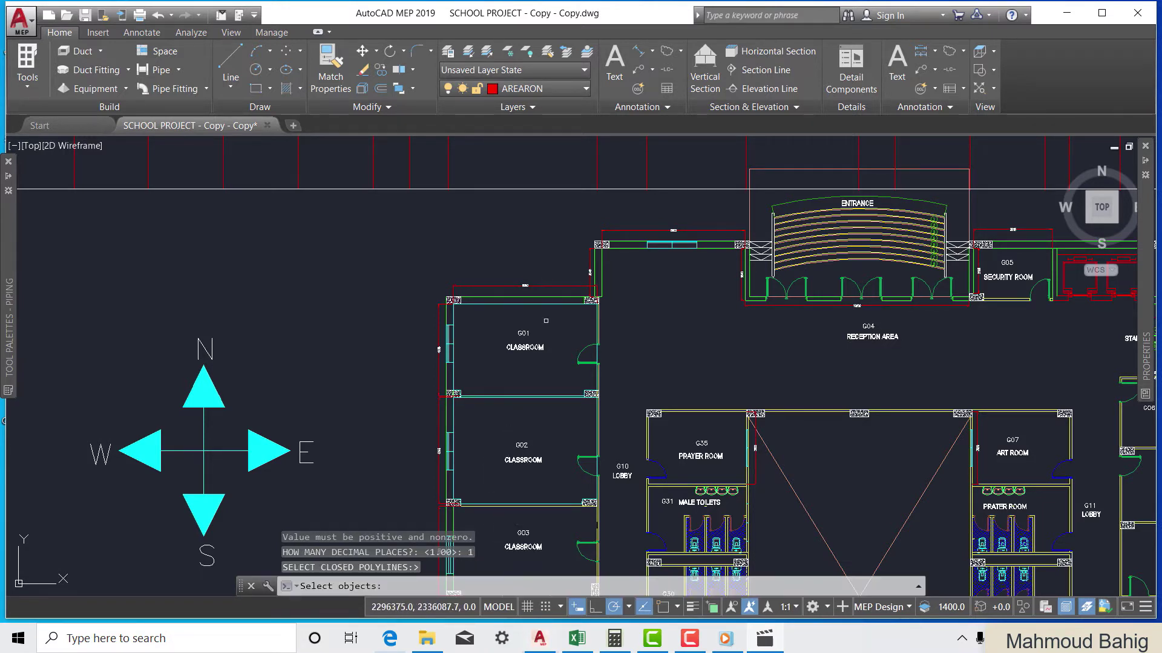
{"action": "scroll", "coordinate": [546, 320], "scroll_direction": "up", "scroll_amount": 2}
{"action": "left_click", "coordinate": [576, 295]}
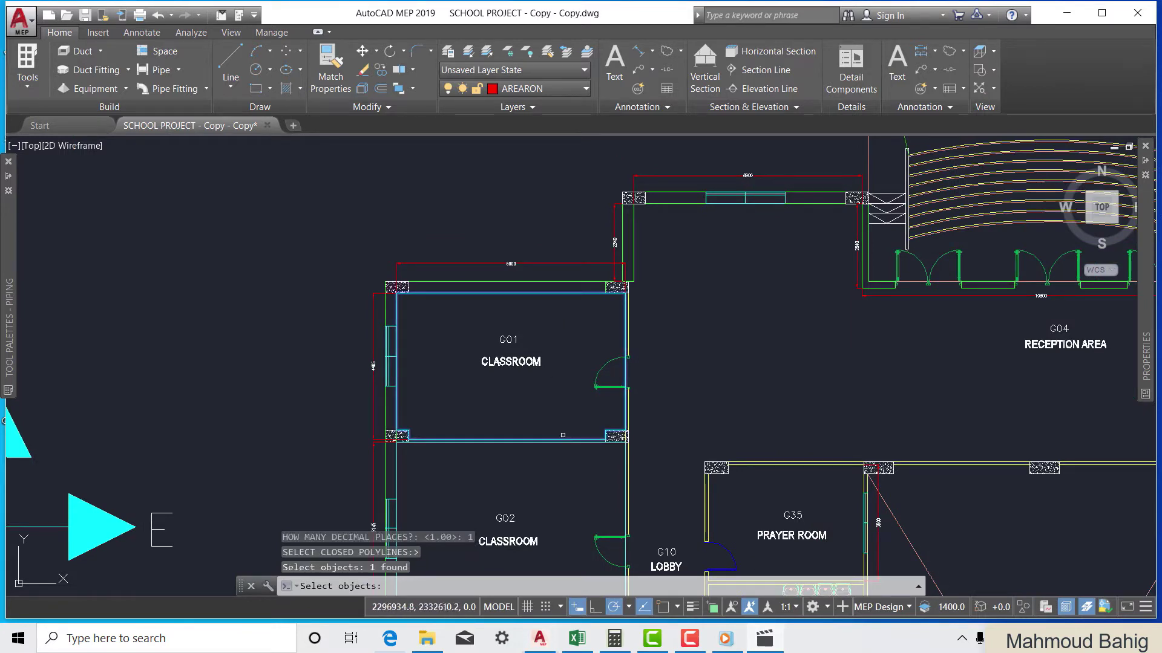
{"action": "scroll", "coordinate": [563, 435], "scroll_direction": "up", "scroll_amount": 2}
{"action": "left_click", "coordinate": [587, 422]}
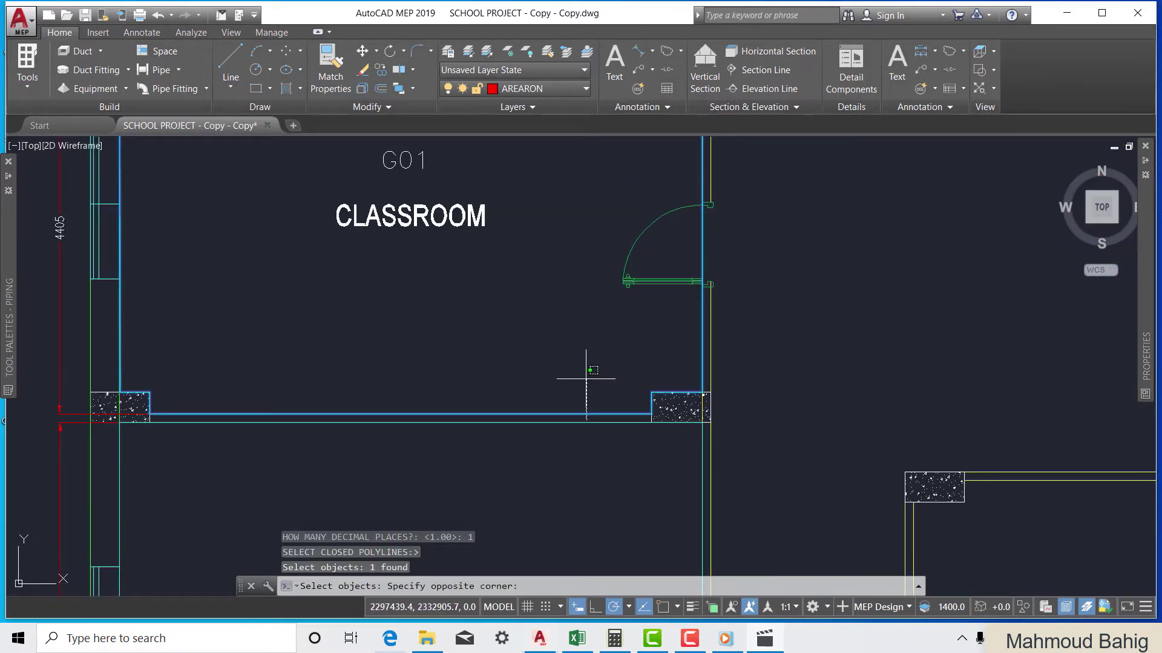
{"action": "left_click", "coordinate": [533, 425]}
{"action": "scroll", "coordinate": [584, 328], "scroll_direction": "down", "scroll_amount": 3}
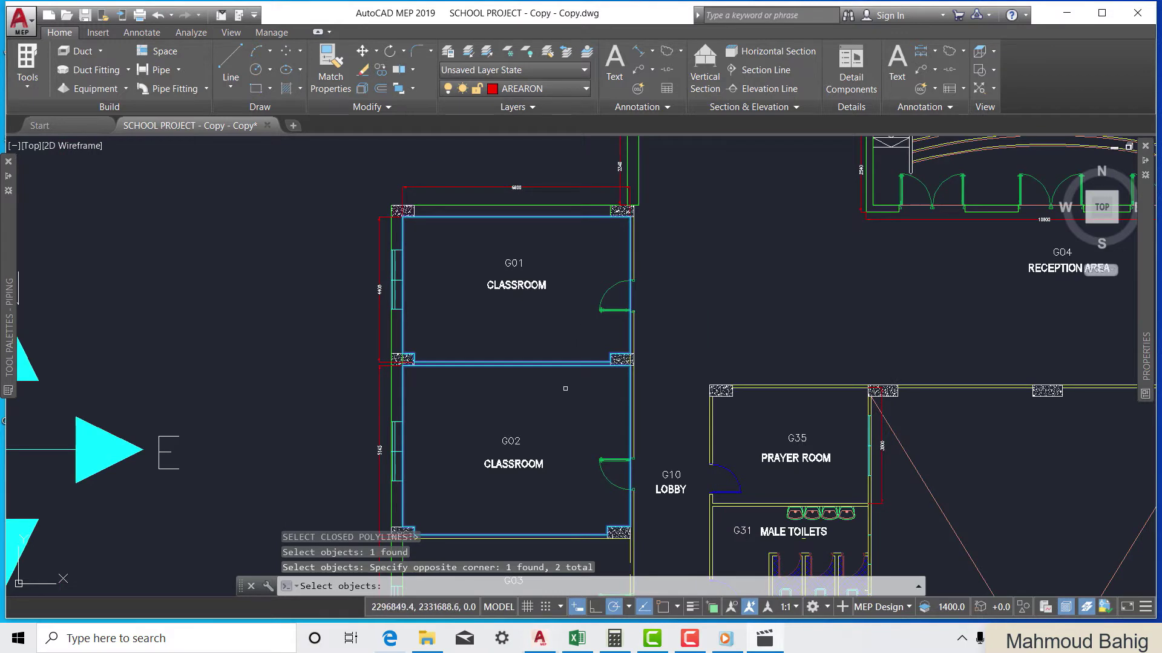
{"action": "key", "text": "Return"}
Set the paper text height of the area labels in classrooms G01 and G02 to 500
{"action": "left_click", "coordinate": [542, 306]}
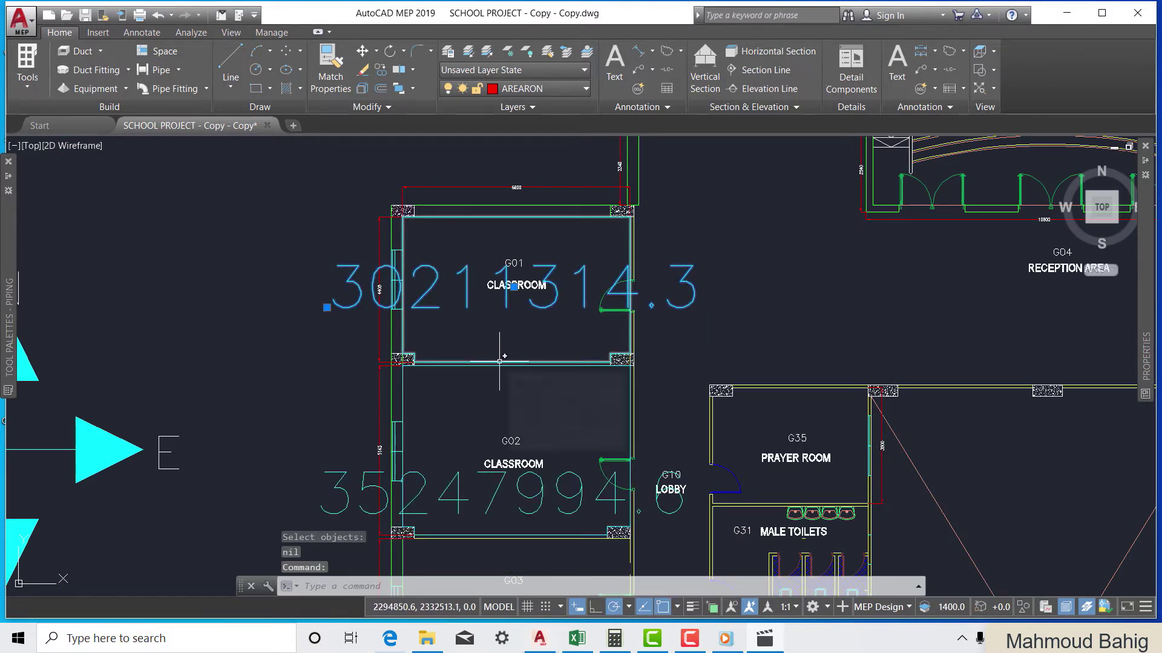
{"action": "key", "text": "Escape"}
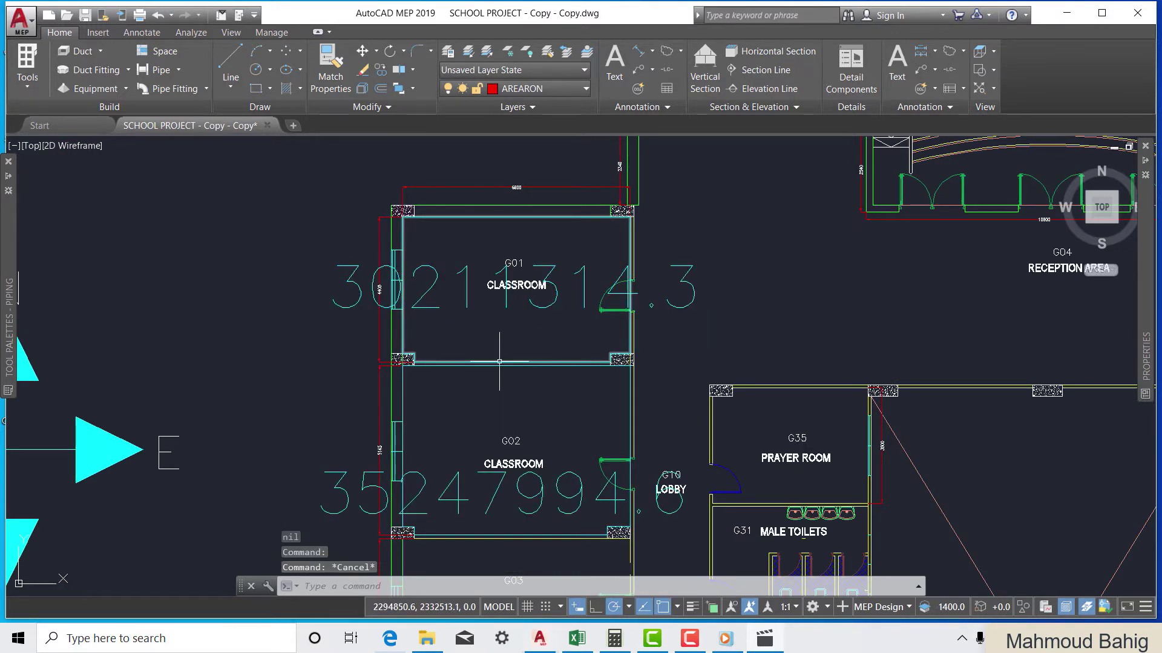
{"action": "left_click", "coordinate": [535, 310]}
{"action": "left_click", "coordinate": [584, 490]}
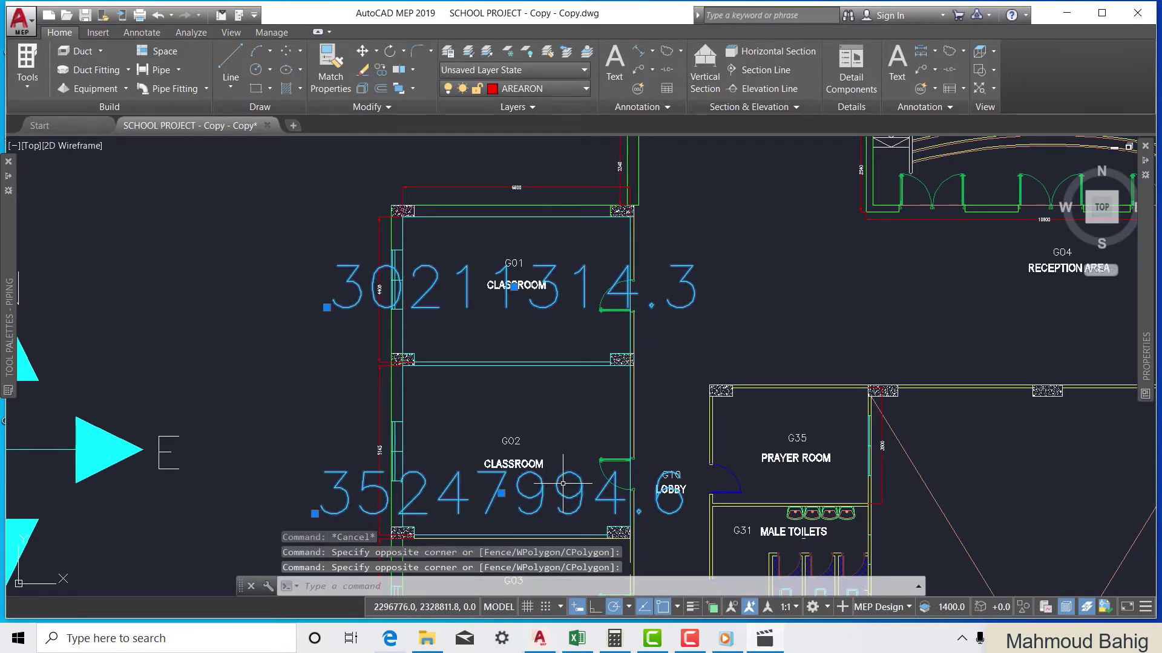
{"action": "mouse_move", "coordinate": [1150, 248]}
{"action": "scroll", "coordinate": [1107, 263], "scroll_direction": "down", "scroll_amount": 5}
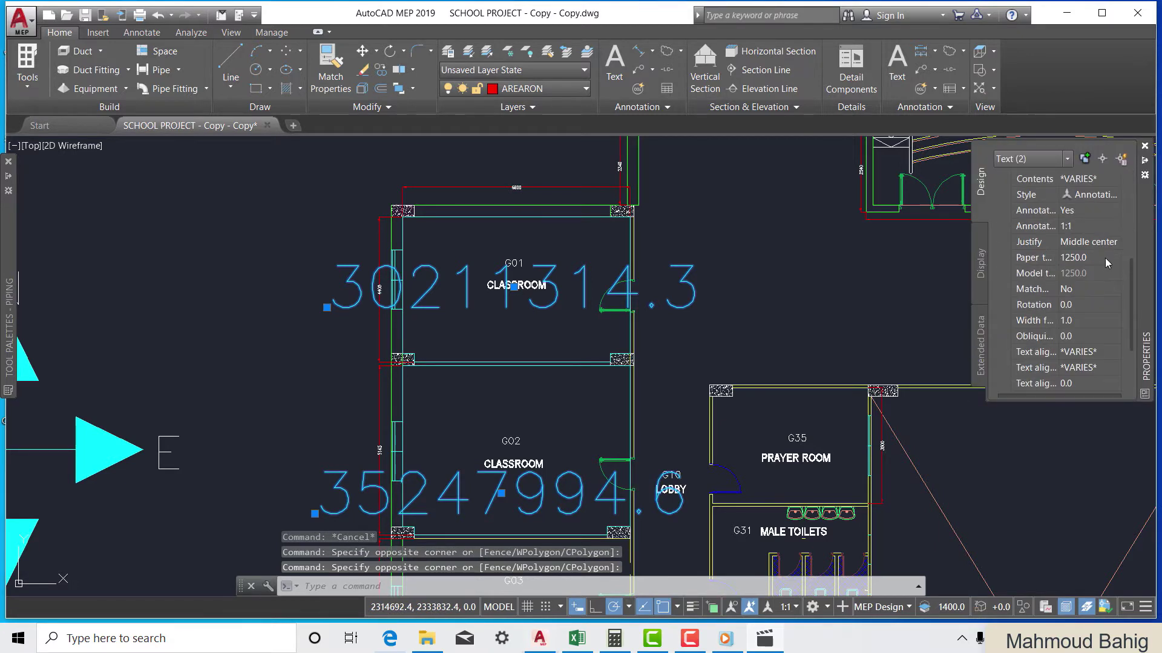
{"action": "left_click", "coordinate": [1098, 257]}
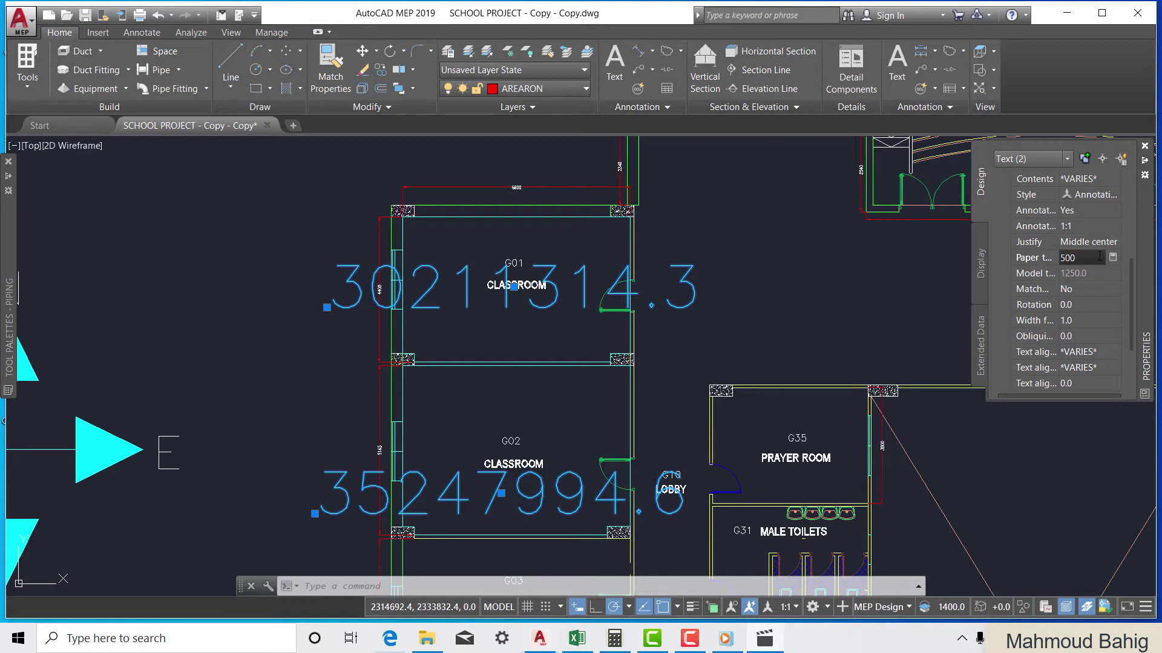
{"action": "type", "text": "500"}
{"action": "key", "text": "Return"}
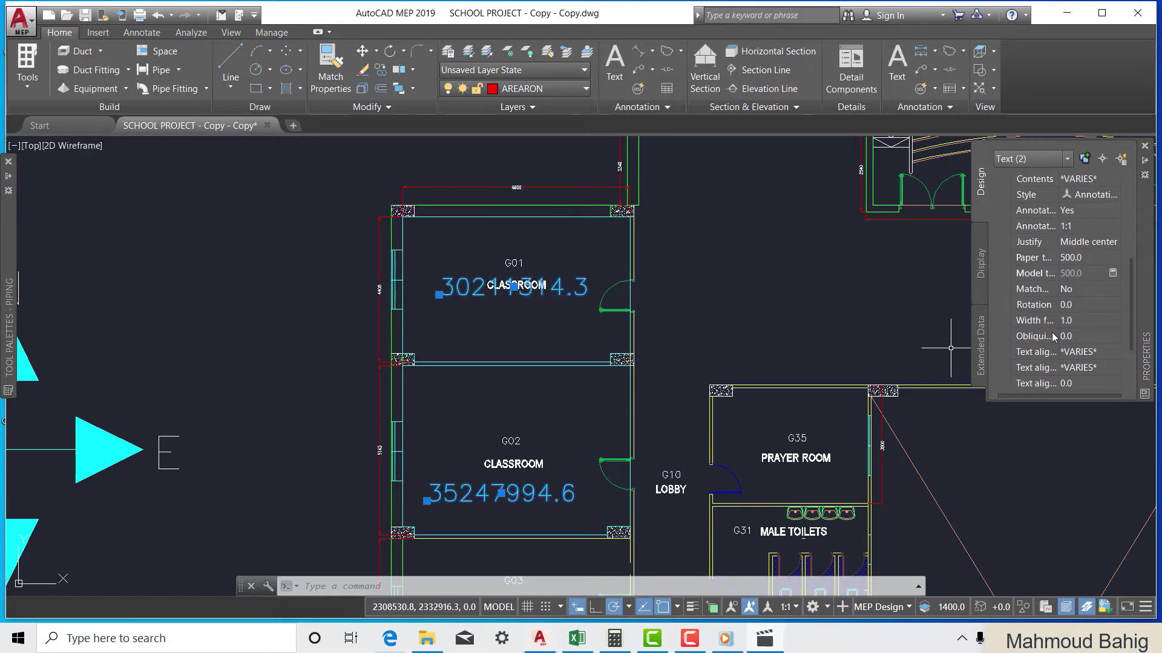
Move the G01 area label straight down to sit just below the CLASSROOM text, then clear the selection
{"action": "scroll", "coordinate": [452, 286], "scroll_direction": "up", "scroll_amount": 2}
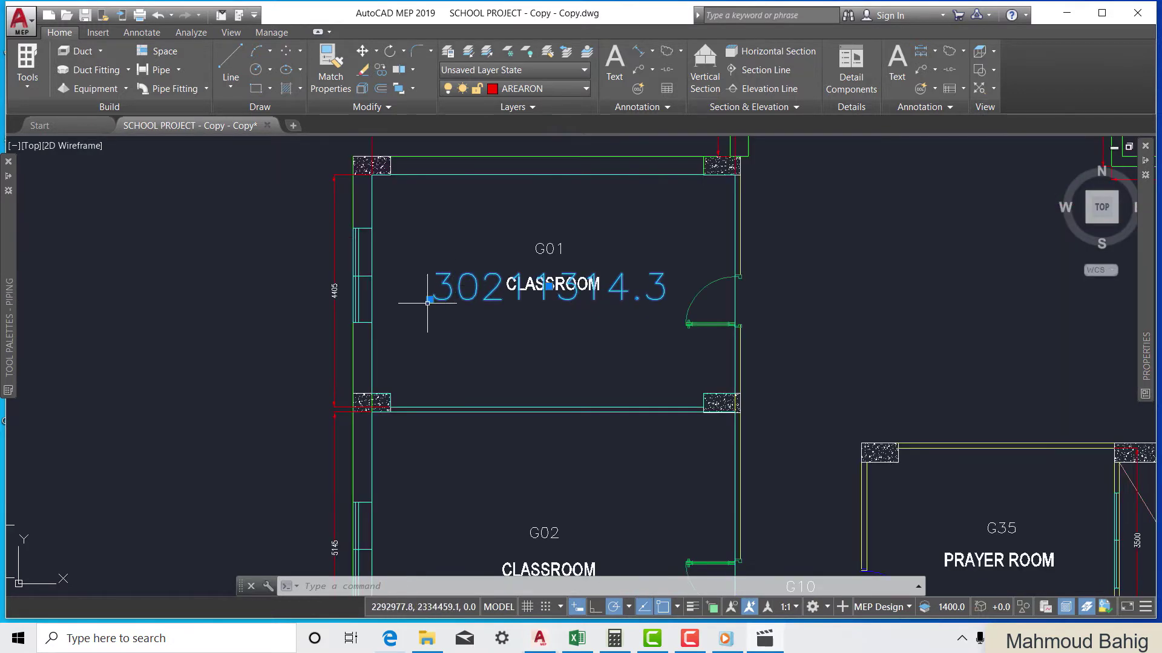
{"action": "left_click", "coordinate": [430, 299]}
{"action": "left_click", "coordinate": [429, 333]}
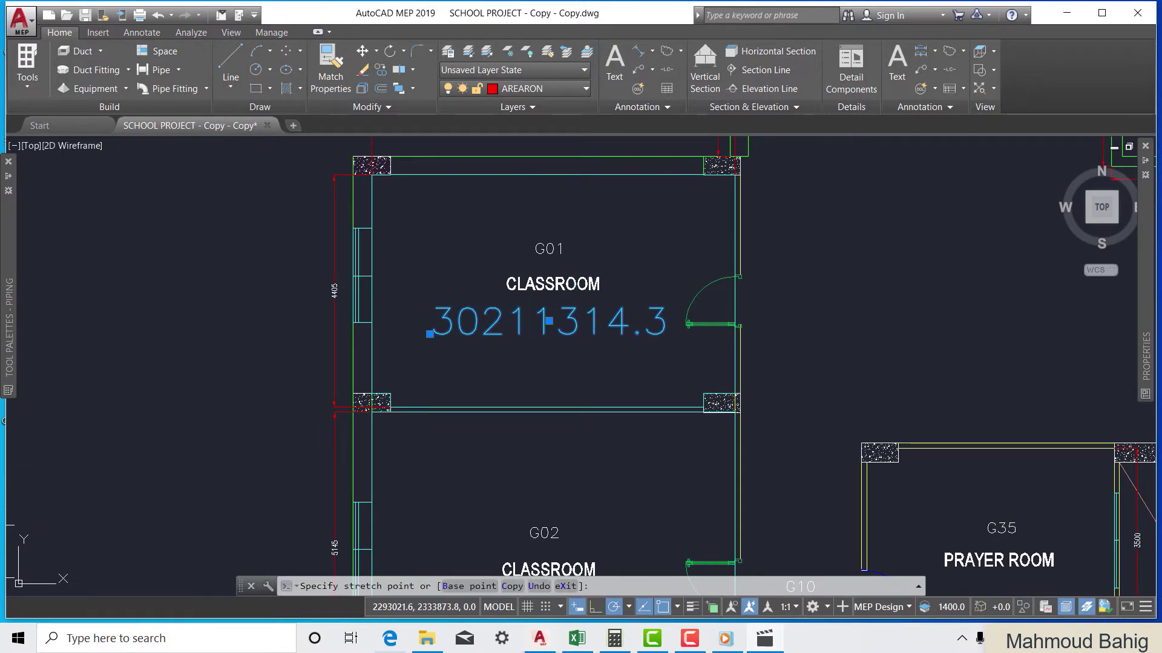
{"action": "scroll", "coordinate": [581, 278], "scroll_direction": "down", "scroll_amount": 2}
{"action": "scroll", "coordinate": [558, 429], "scroll_direction": "up", "scroll_amount": 2}
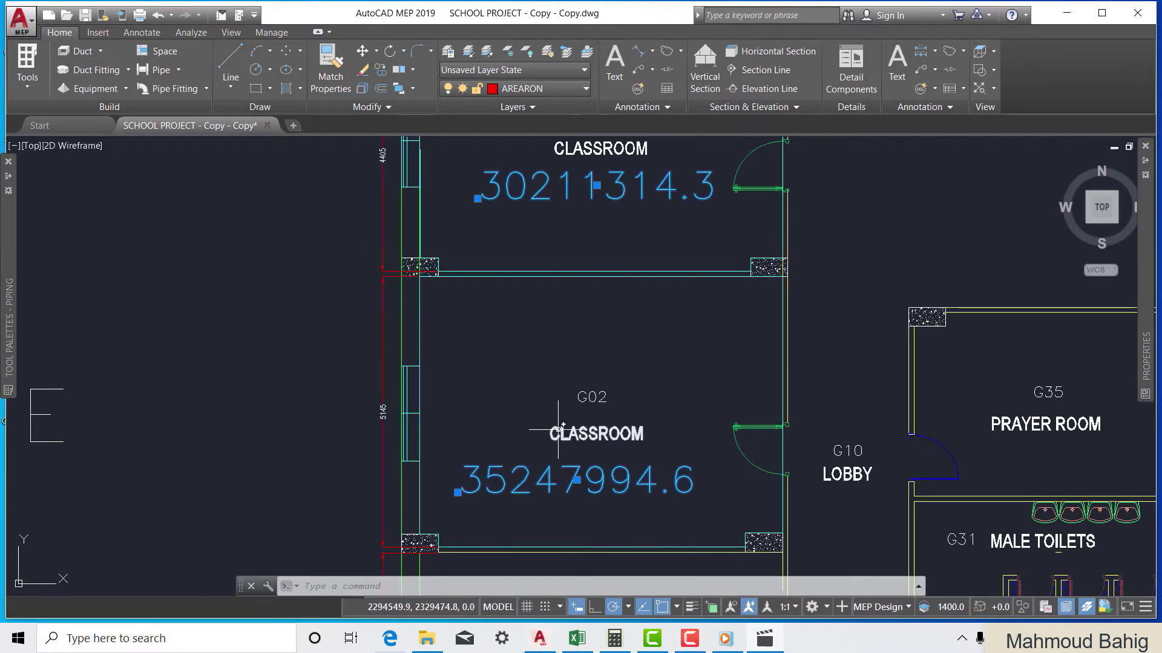
{"action": "key", "text": "Escape"}
{"action": "scroll", "coordinate": [523, 417], "scroll_direction": "down", "scroll_amount": 2}
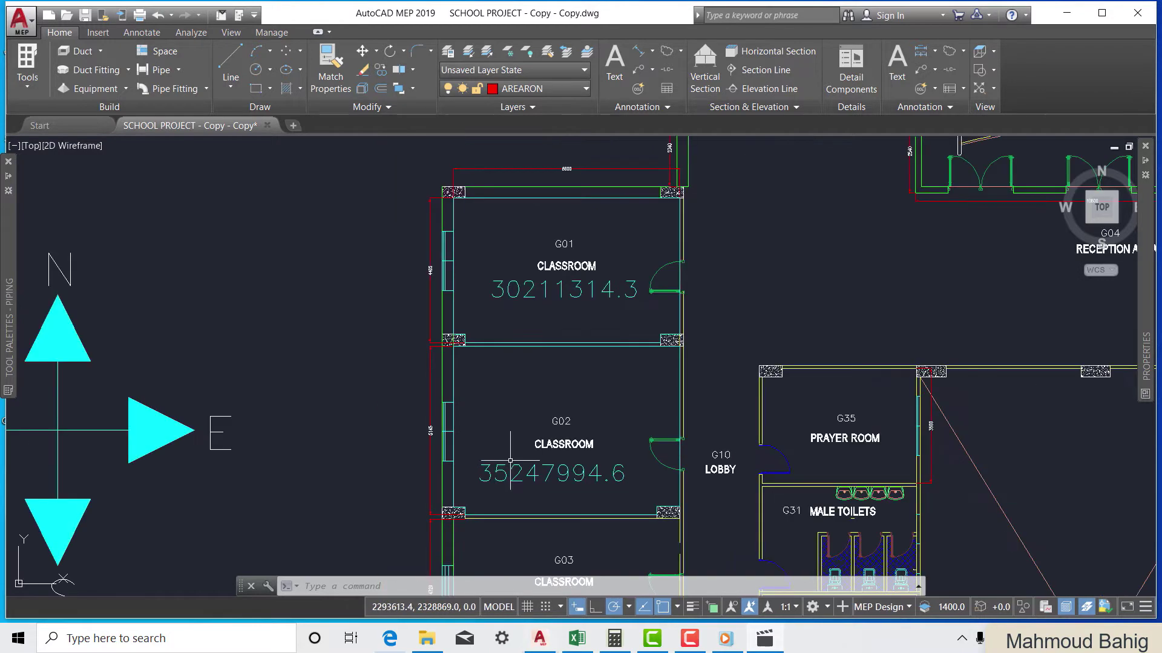
Examine the area labels of classrooms G01 and G02 up close
{"action": "scroll", "coordinate": [572, 219], "scroll_direction": "up", "scroll_amount": 1}
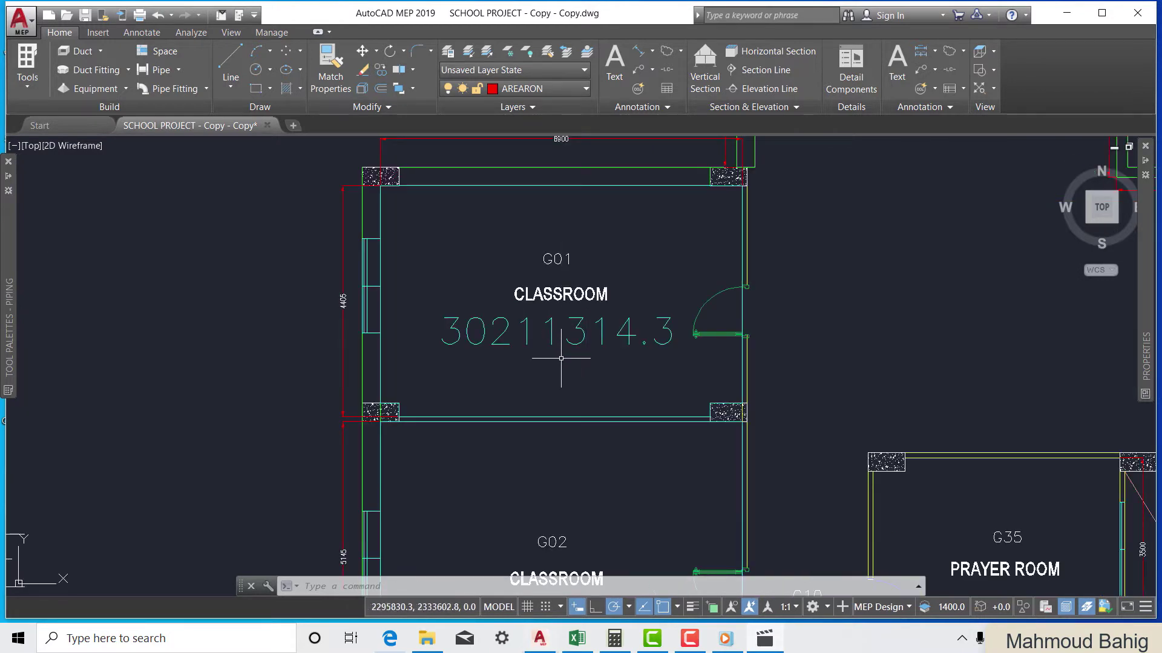
{"action": "scroll", "coordinate": [574, 351], "scroll_direction": "up", "scroll_amount": 2}
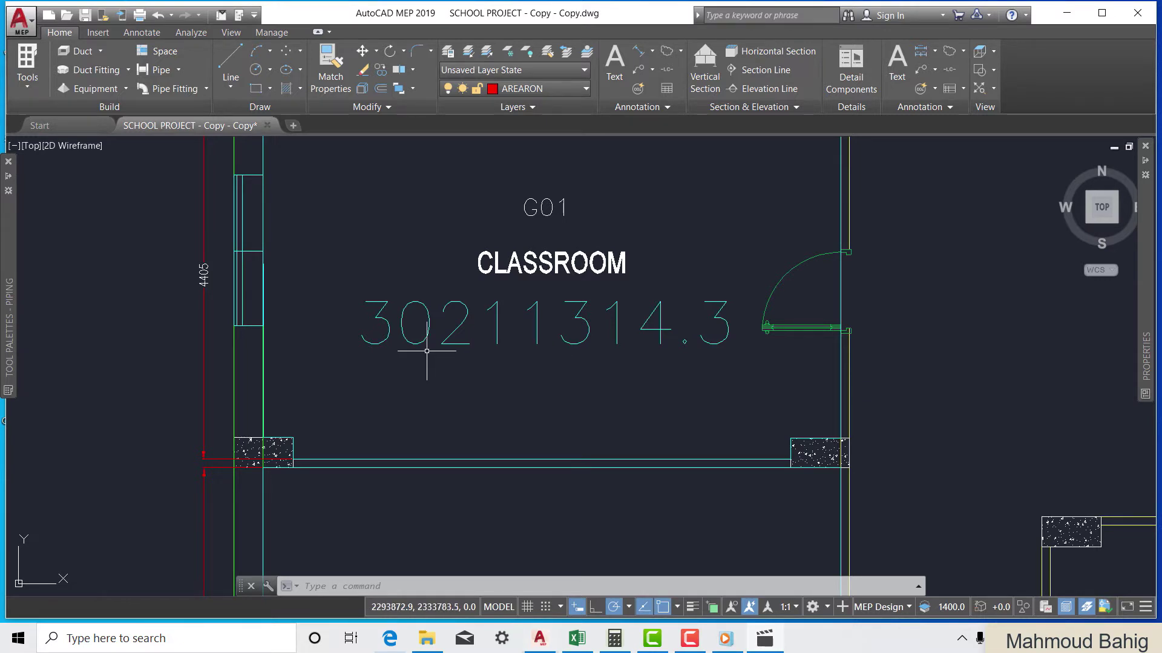
{"action": "scroll", "coordinate": [542, 287], "scroll_direction": "down", "scroll_amount": 4}
{"action": "scroll", "coordinate": [487, 564], "scroll_direction": "up", "scroll_amount": 2}
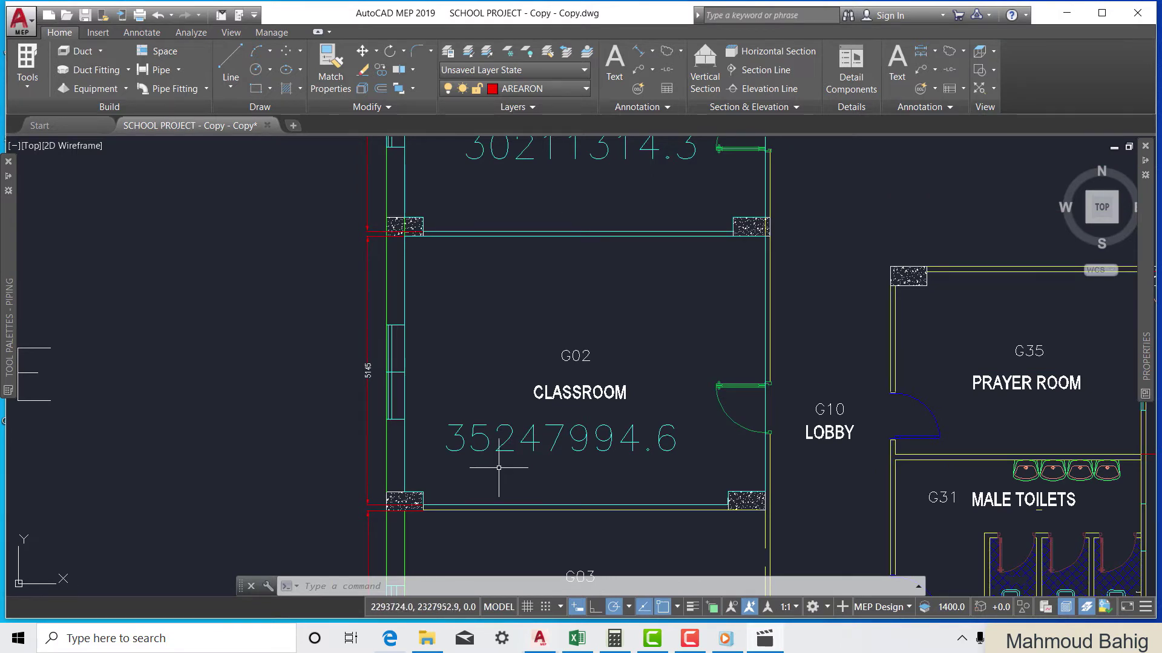
{"action": "scroll", "coordinate": [541, 445], "scroll_direction": "down", "scroll_amount": 2}
{"action": "scroll", "coordinate": [542, 164], "scroll_direction": "up", "scroll_amount": 2}
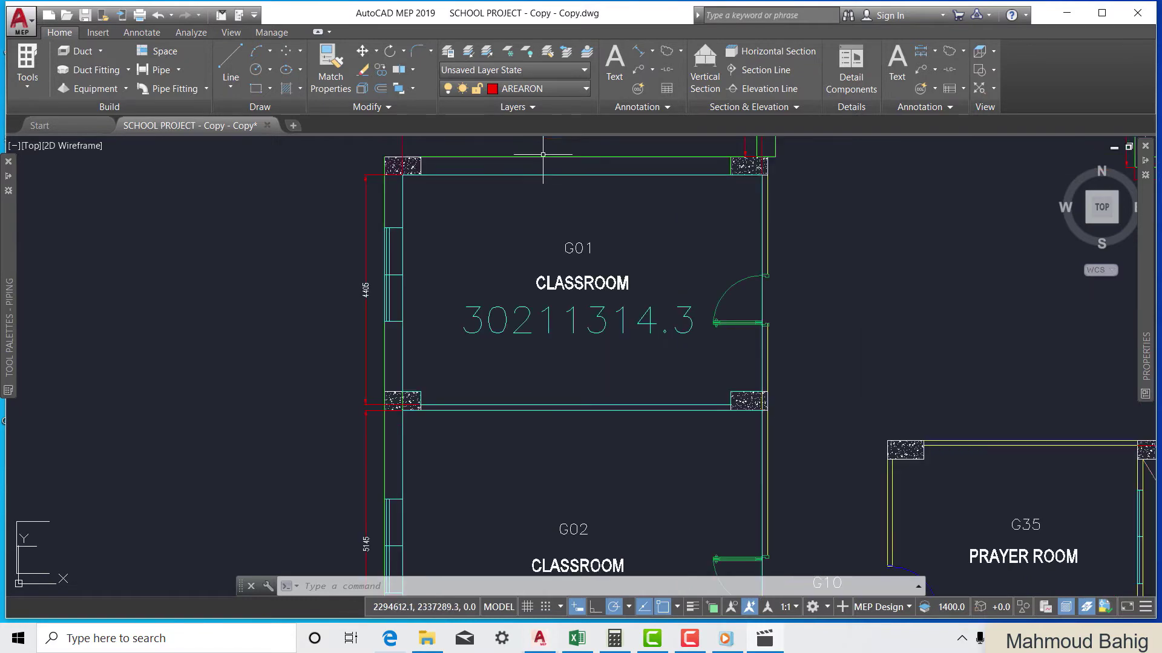
Measure the width of the north wall window between classroom G01 and the entrance with an aligned dimension
{"action": "scroll", "coordinate": [514, 272], "scroll_direction": "down", "scroll_amount": 6}
{"action": "scroll", "coordinate": [570, 239], "scroll_direction": "up", "scroll_amount": 8}
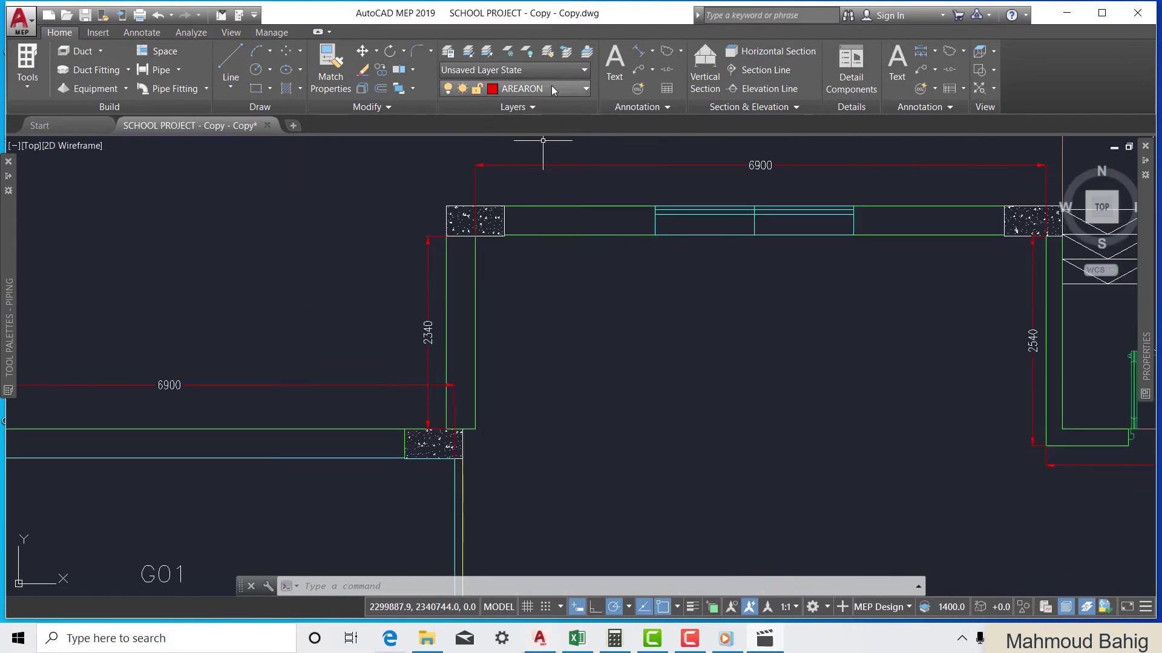
{"action": "left_click", "coordinate": [639, 54]}
{"action": "scroll", "coordinate": [703, 219], "scroll_direction": "up", "scroll_amount": 4}
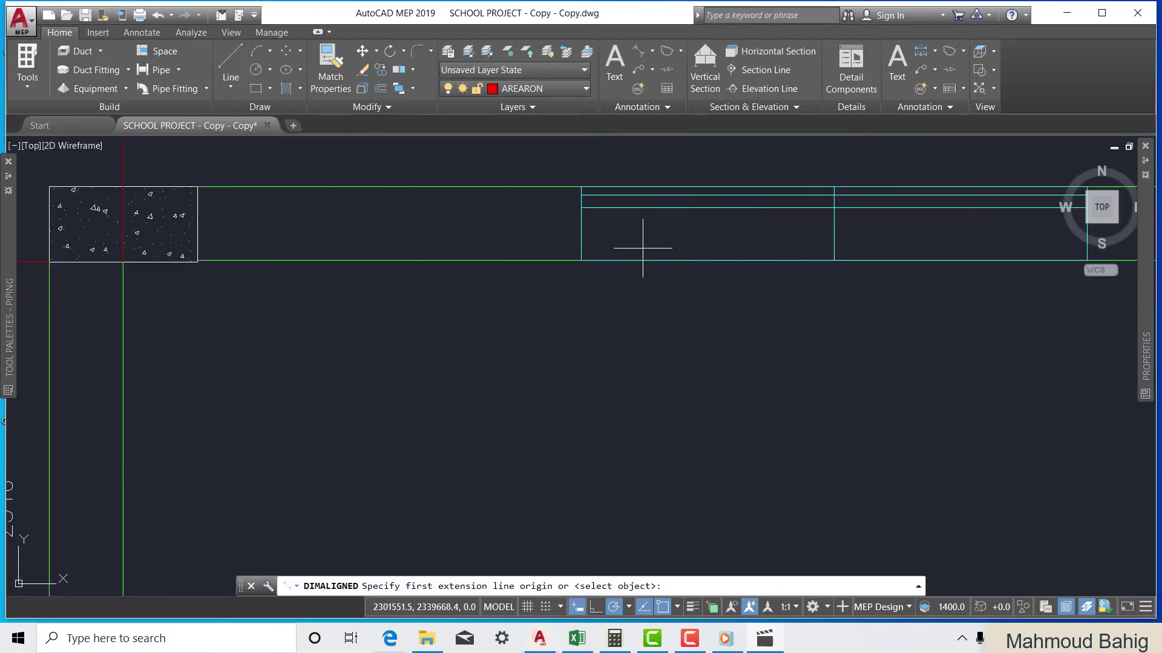
{"action": "left_click", "coordinate": [566, 260]}
{"action": "scroll", "coordinate": [566, 261], "scroll_direction": "down", "scroll_amount": 4}
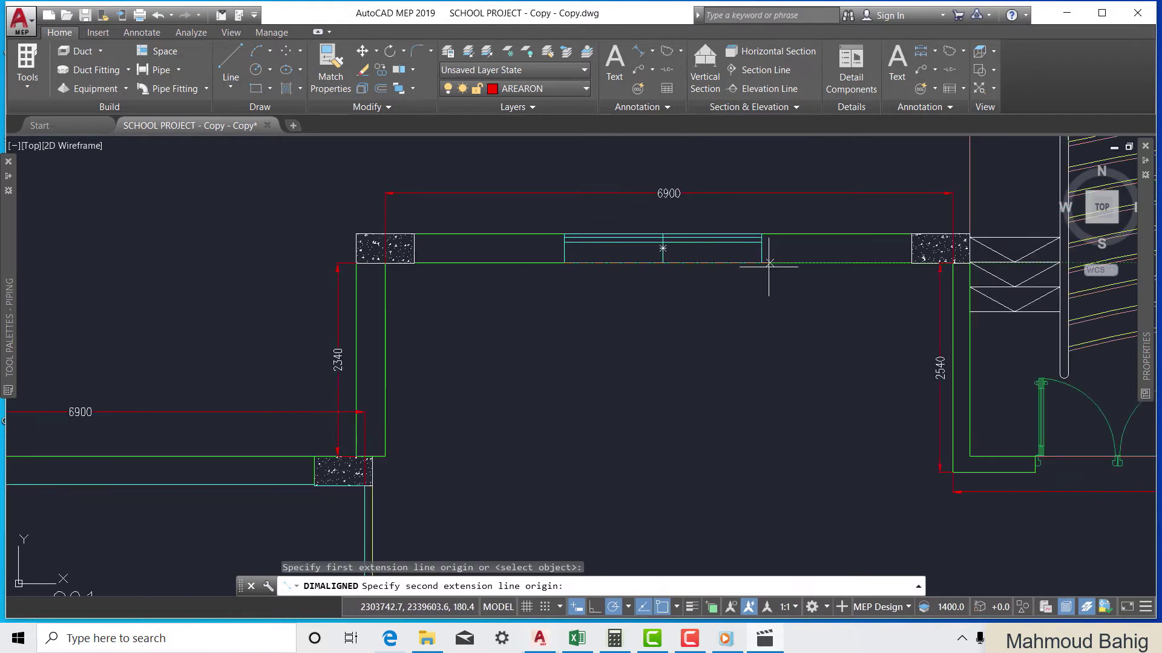
{"action": "left_click", "coordinate": [761, 263]}
{"action": "scroll", "coordinate": [684, 338], "scroll_direction": "up", "scroll_amount": 6}
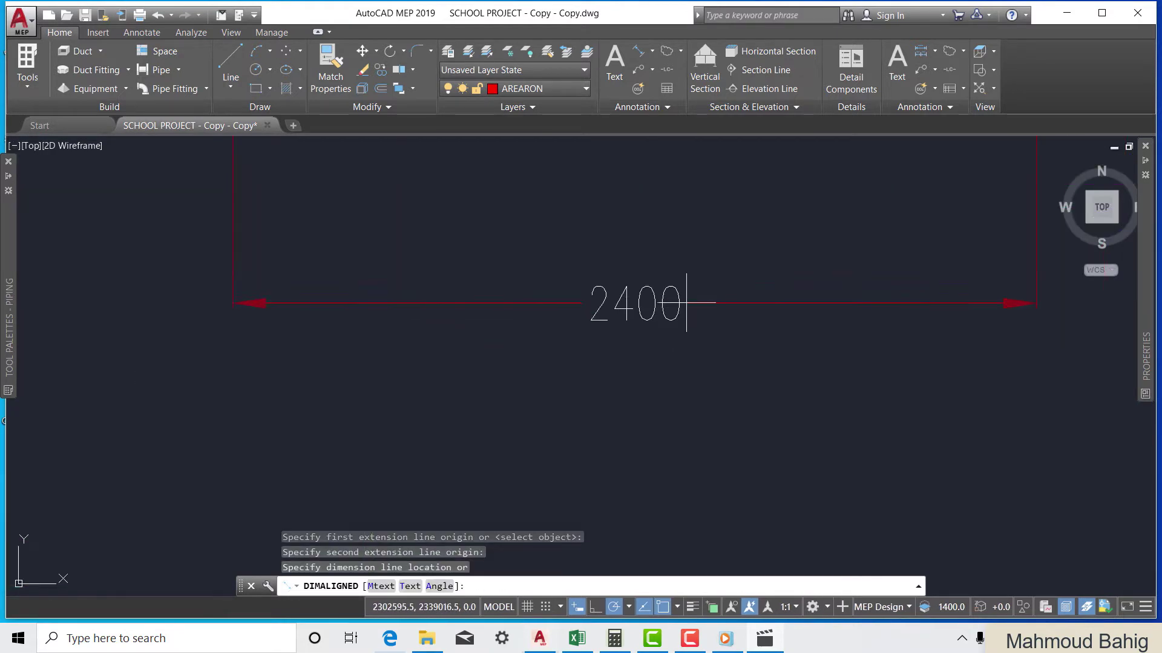
{"action": "scroll", "coordinate": [687, 299], "scroll_direction": "down", "scroll_amount": 6}
{"action": "scroll", "coordinate": [714, 257], "scroll_direction": "up", "scroll_amount": 2}
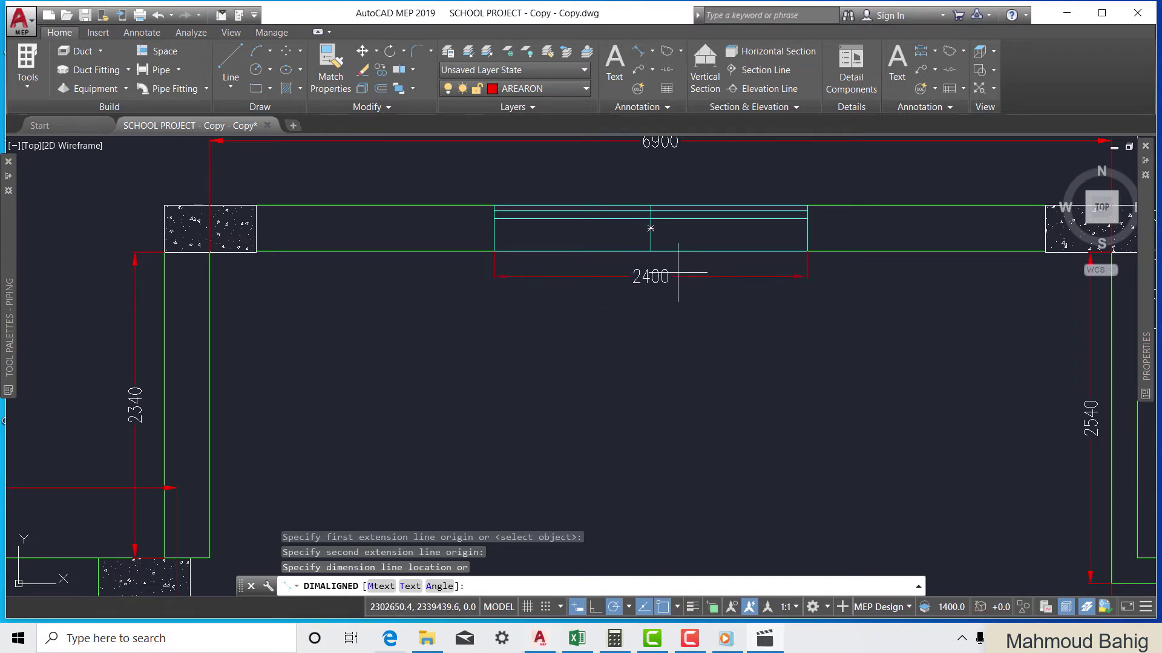
{"action": "scroll", "coordinate": [675, 266], "scroll_direction": "down", "scroll_amount": 4}
{"action": "scroll", "coordinate": [686, 289], "scroll_direction": "up", "scroll_amount": 4}
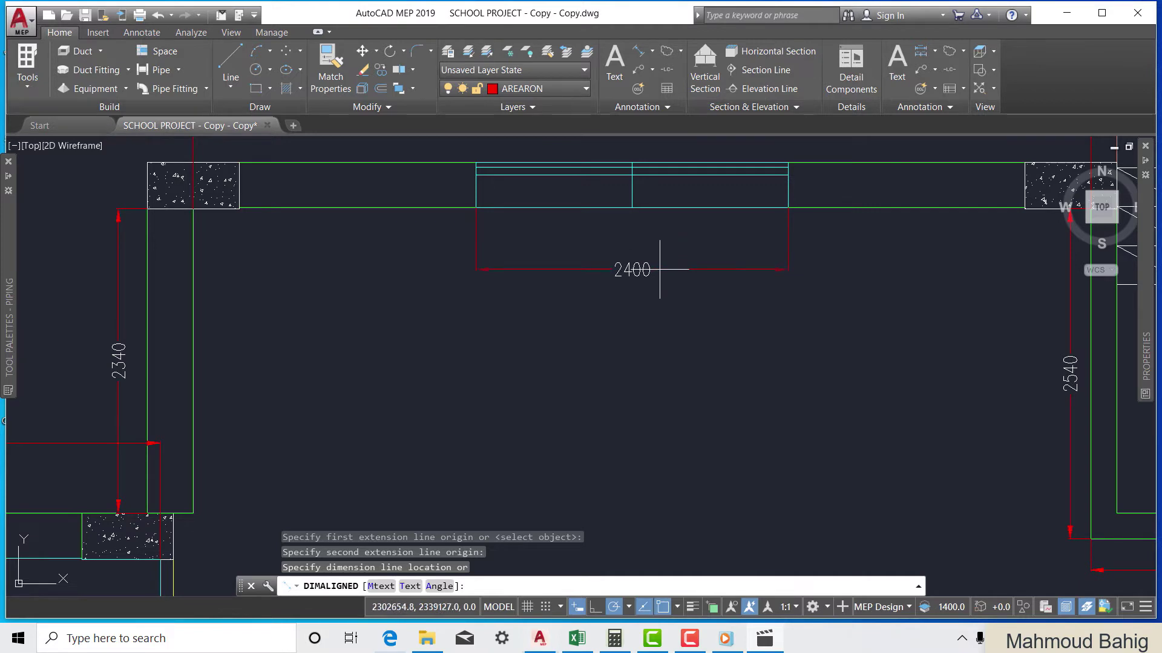
{"action": "left_click", "coordinate": [660, 269]}
Measure the width of classroom G01's west window with an aligned dimension, without keeping the dimension
{"action": "scroll", "coordinate": [616, 291], "scroll_direction": "down", "scroll_amount": 5}
{"action": "scroll", "coordinate": [276, 373], "scroll_direction": "up", "scroll_amount": 2}
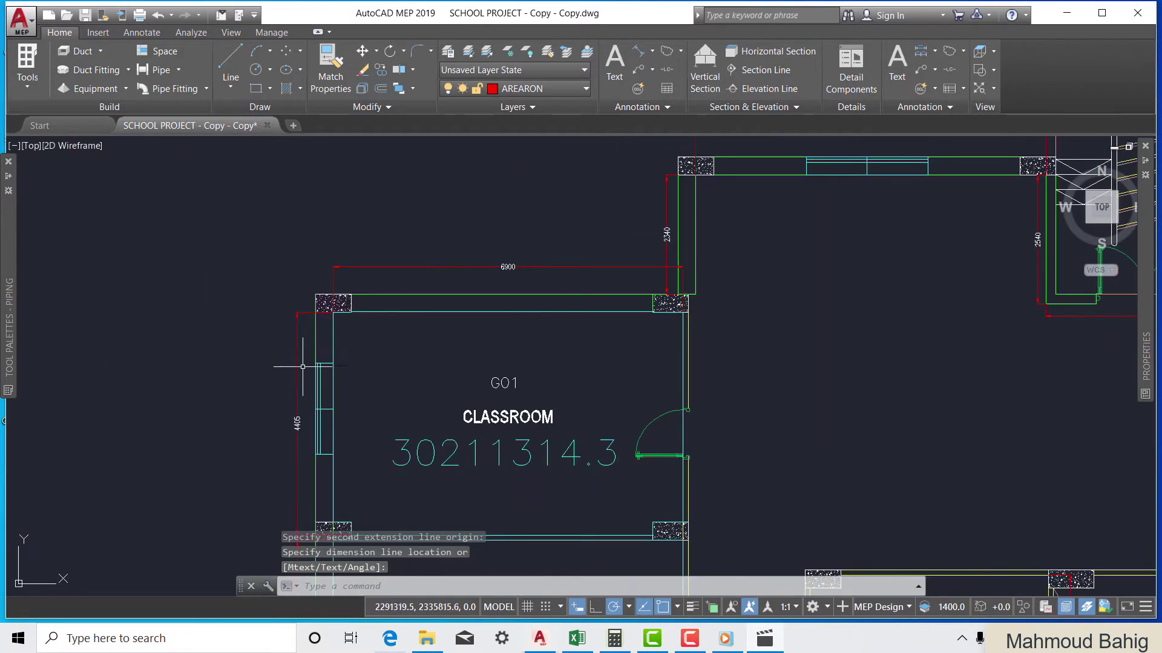
{"action": "key", "text": "Return"}
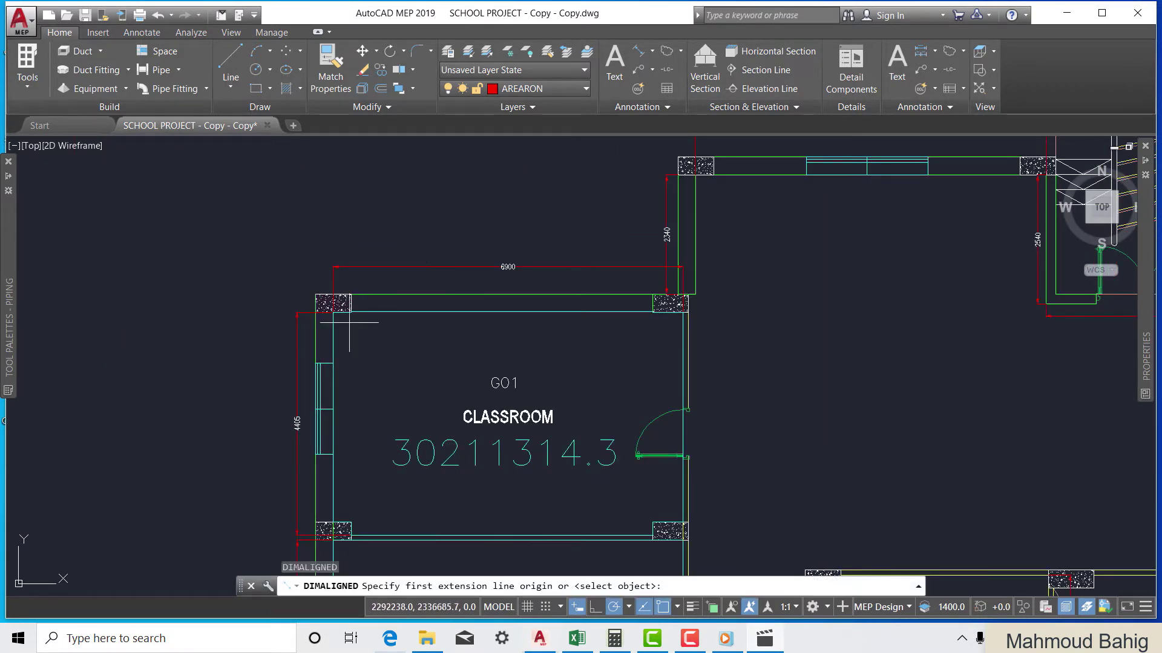
{"action": "left_click", "coordinate": [332, 363]}
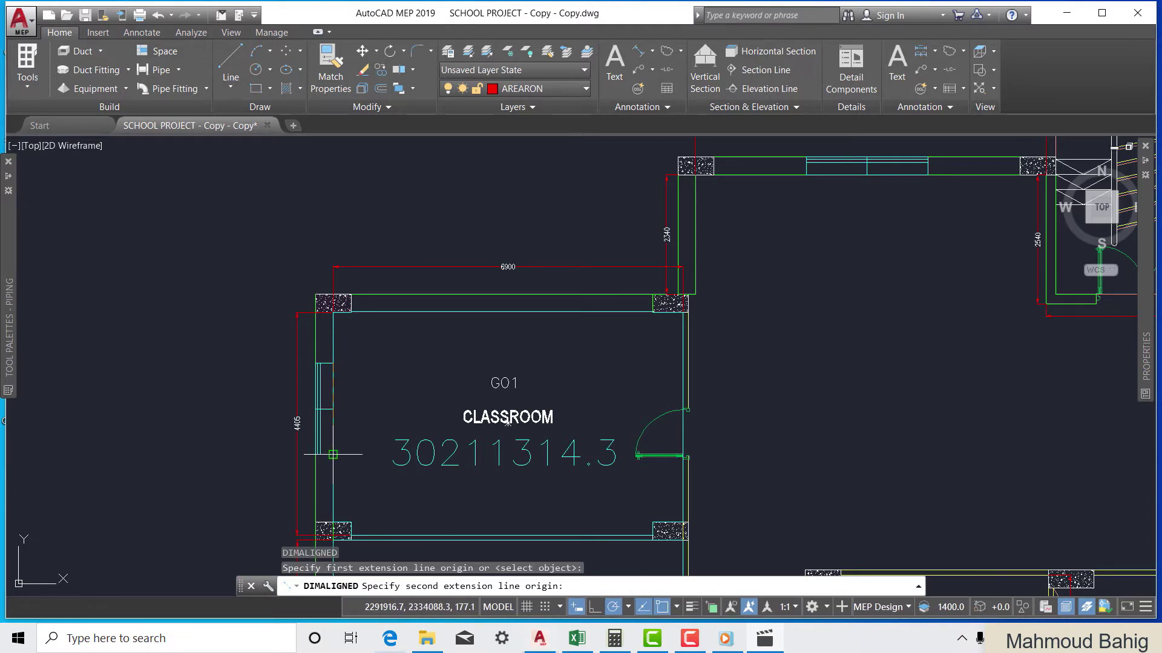
{"action": "left_click", "coordinate": [333, 455]}
{"action": "scroll", "coordinate": [381, 452], "scroll_direction": "up", "scroll_amount": 2}
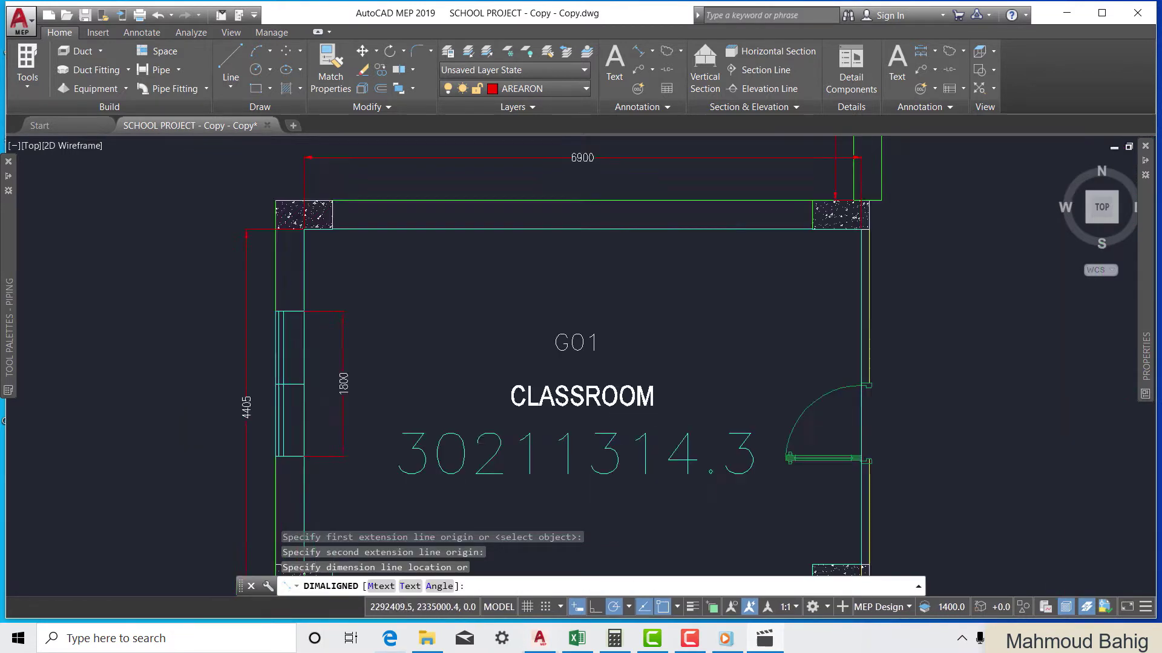
{"action": "scroll", "coordinate": [343, 383], "scroll_direction": "down", "scroll_amount": 4}
{"action": "scroll", "coordinate": [339, 369], "scroll_direction": "up", "scroll_amount": 4}
{"action": "key", "text": "Escape"}
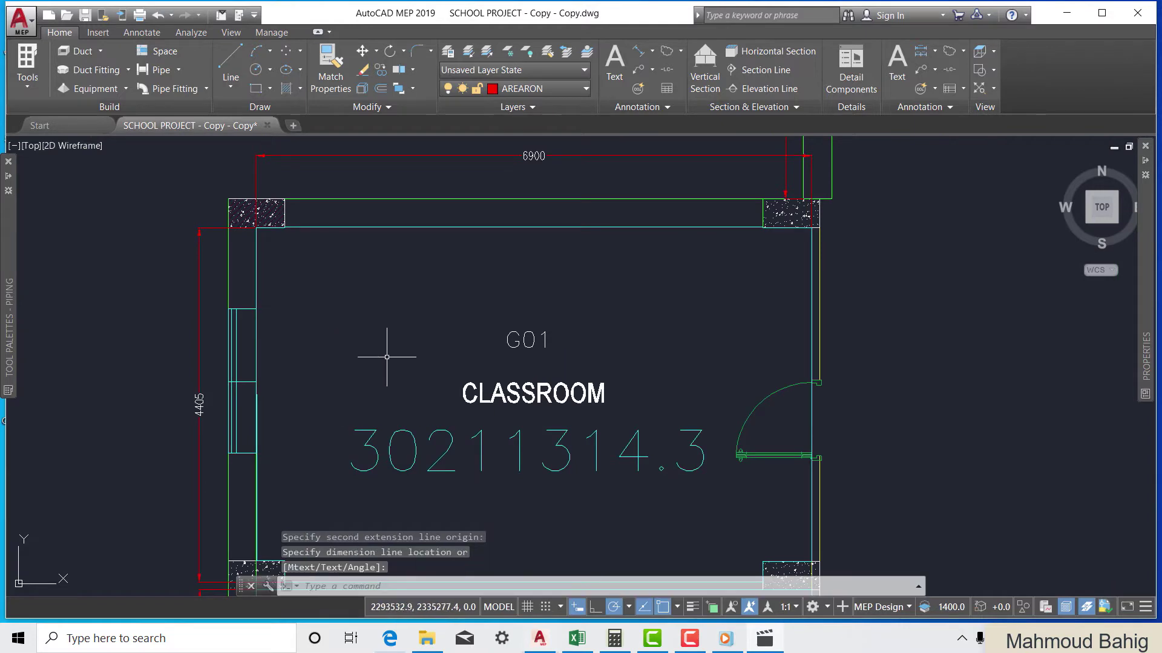
Measure the opening width of the westernmost double door between the entrance and reception area G04 with an aligned dimension
{"action": "scroll", "coordinate": [387, 356], "scroll_direction": "down", "scroll_amount": 4}
{"action": "scroll", "coordinate": [402, 359], "scroll_direction": "down", "scroll_amount": 5}
{"action": "scroll", "coordinate": [462, 326], "scroll_direction": "up", "scroll_amount": 3}
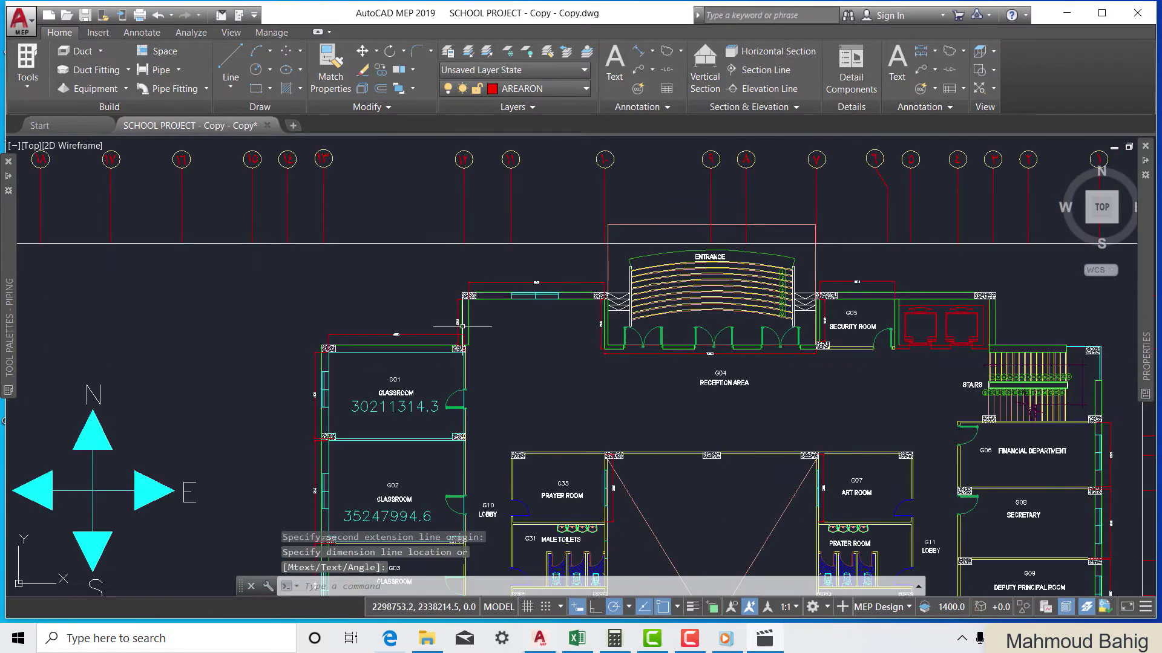
{"action": "scroll", "coordinate": [661, 363], "scroll_direction": "up", "scroll_amount": 8}
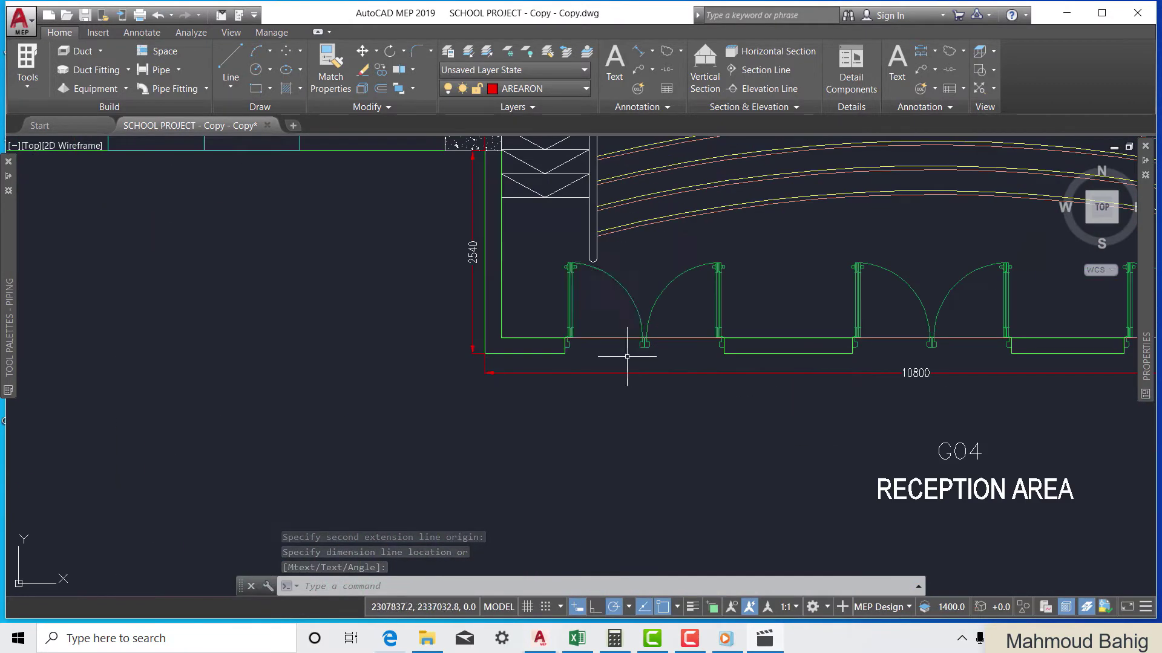
{"action": "key", "text": "Return"}
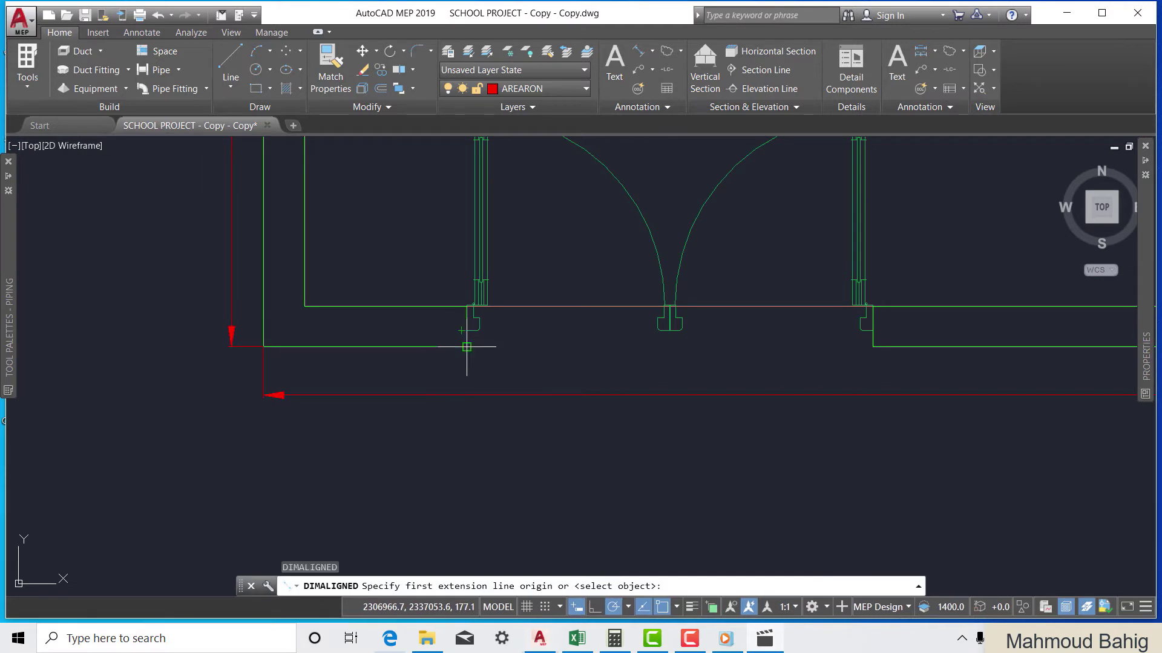
{"action": "left_click", "coordinate": [466, 347]}
{"action": "left_click", "coordinate": [873, 347]}
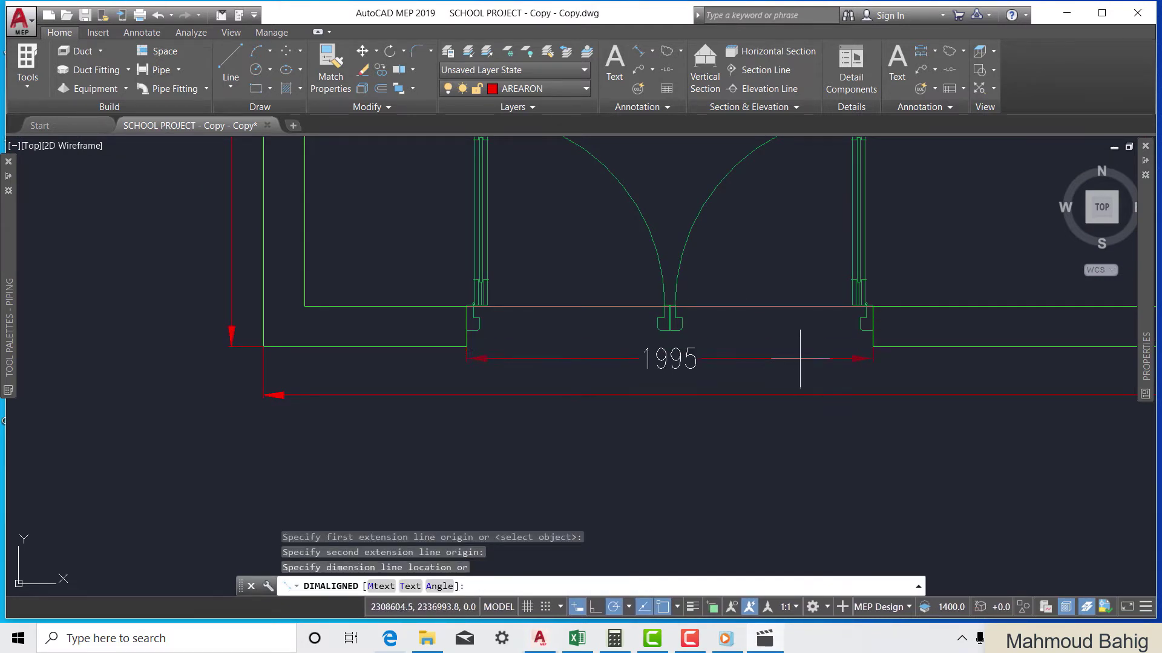
{"action": "left_click", "coordinate": [763, 369]}
Switch to Excel and enter 30.2 m2 as the space area of classroom G01, checking the area label in the AutoCAD plan
{"action": "scroll", "coordinate": [718, 358], "scroll_direction": "down", "scroll_amount": 5}
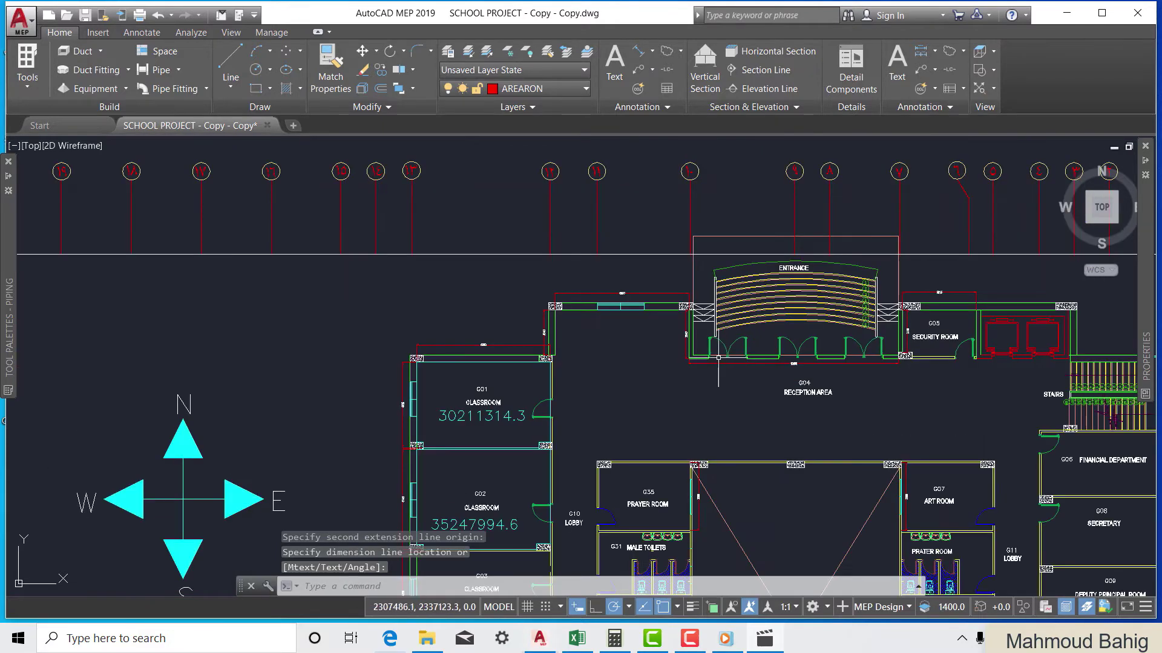
{"action": "scroll", "coordinate": [475, 418], "scroll_direction": "up", "scroll_amount": 3}
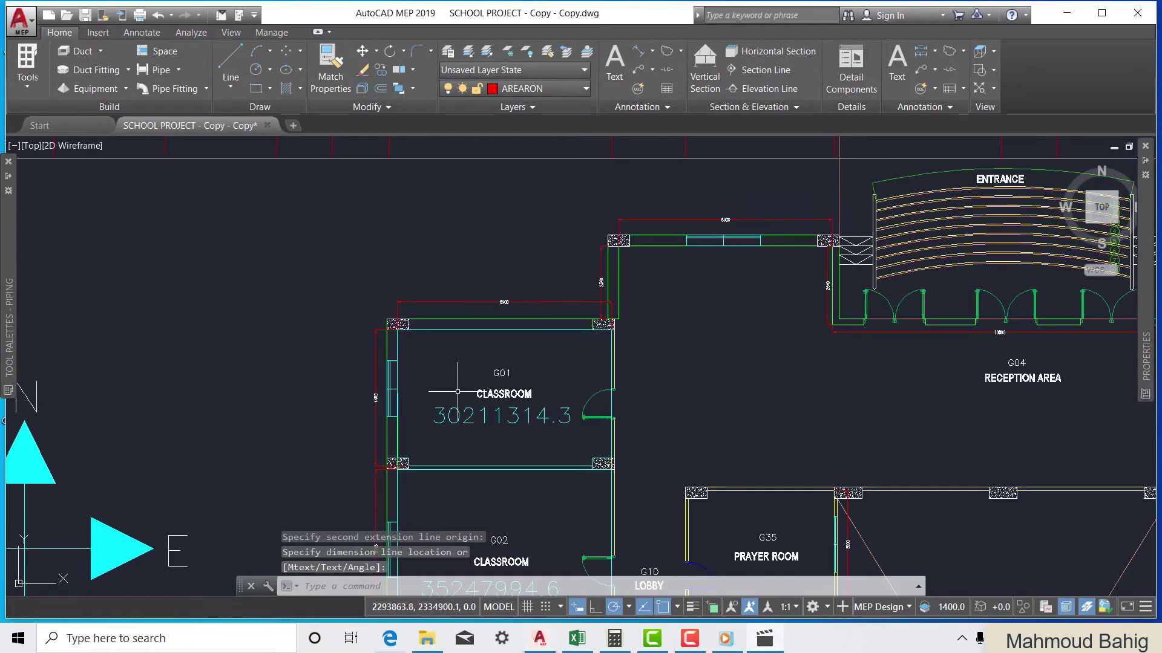
{"action": "scroll", "coordinate": [438, 418], "scroll_direction": "up", "scroll_amount": 3}
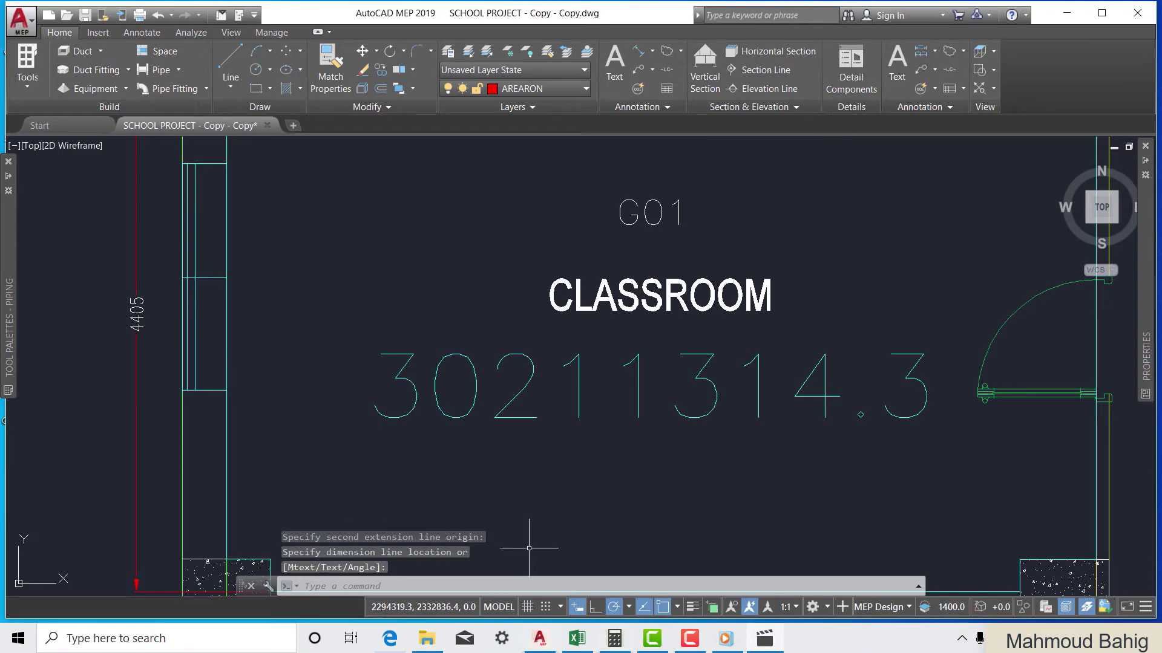
{"action": "left_click", "coordinate": [576, 638]}
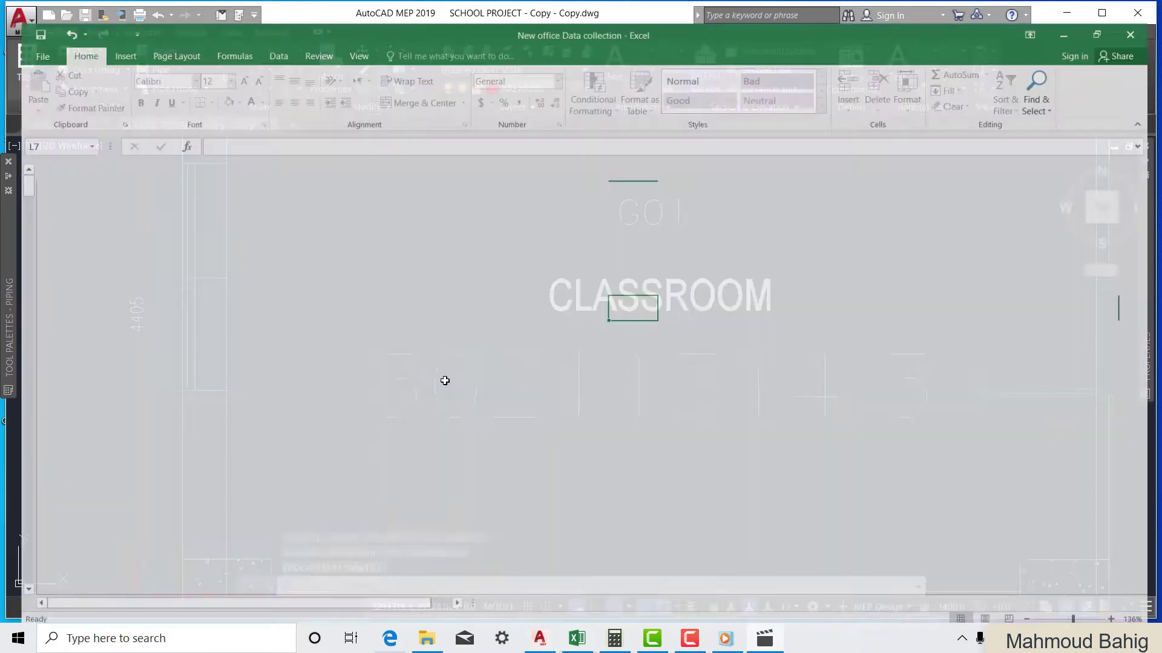
{"action": "left_click", "coordinate": [326, 334]}
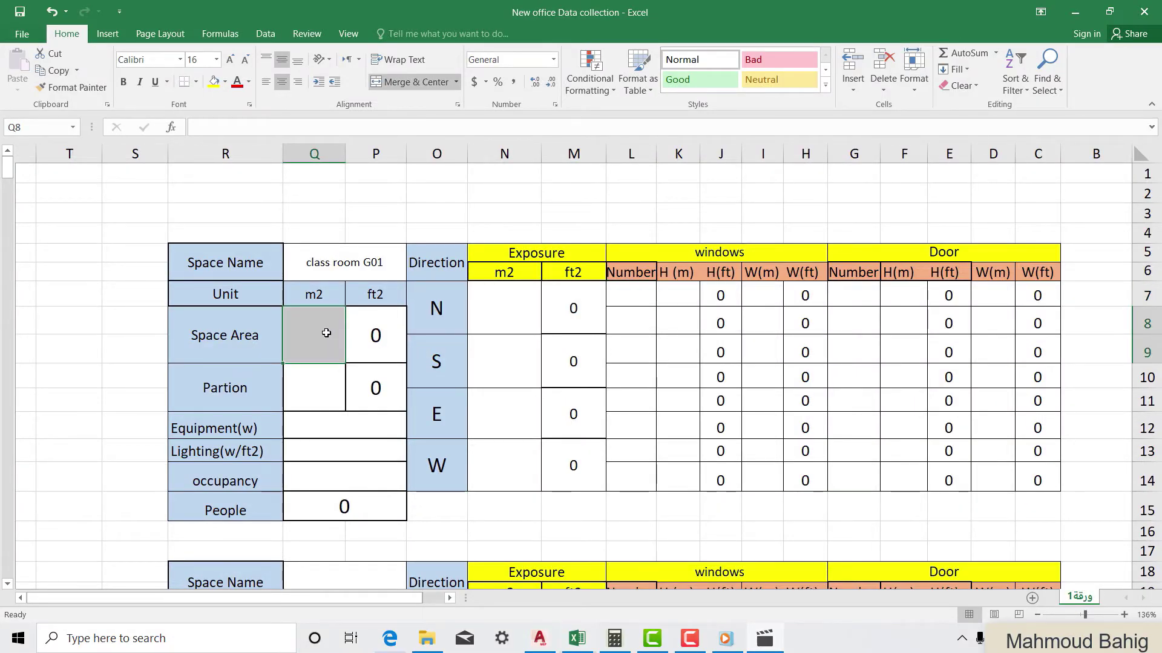
{"action": "type", "text": "30"}
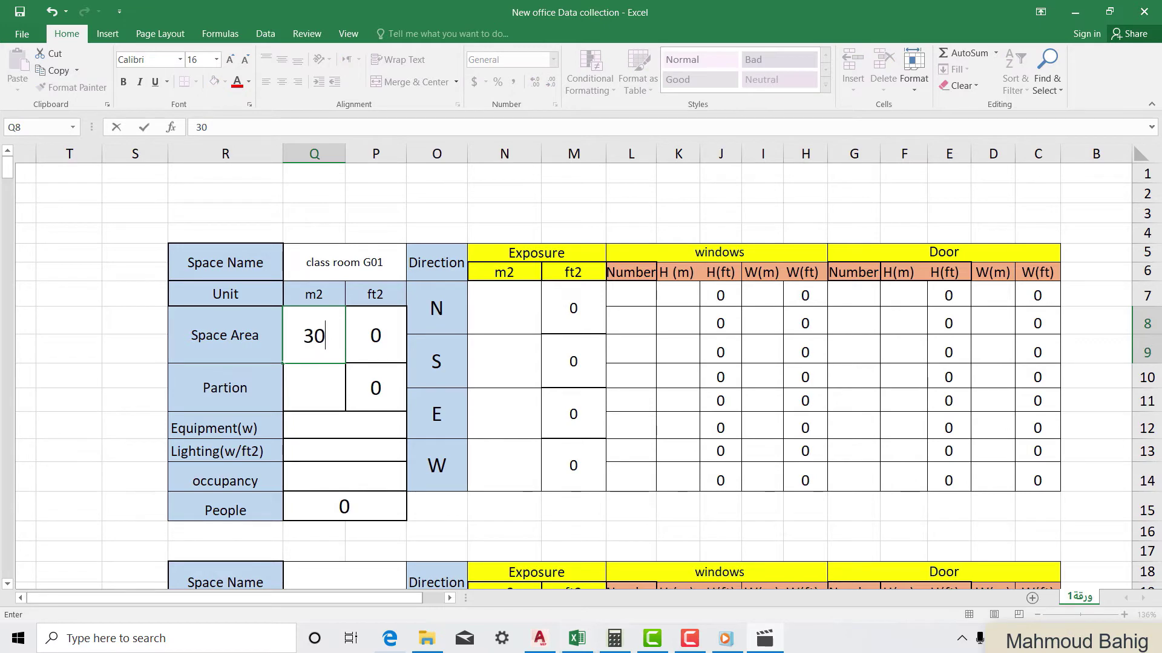
{"action": "mouse_move", "coordinate": [539, 638]}
{"action": "left_click", "coordinate": [552, 597]}
{"action": "left_click", "coordinate": [314, 377]}
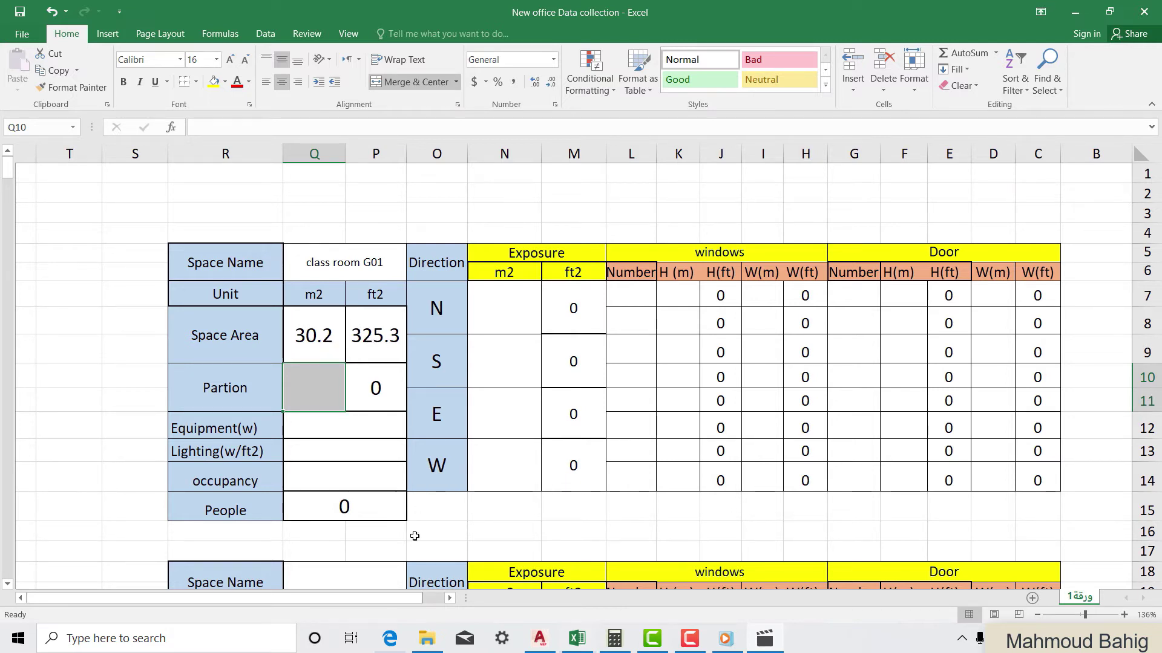
Switch to AutoCAD and start a polyline at classroom G01's northeast inner corner, running down the east wall to the southeast column's upper edge
{"action": "mouse_move", "coordinate": [652, 639]}
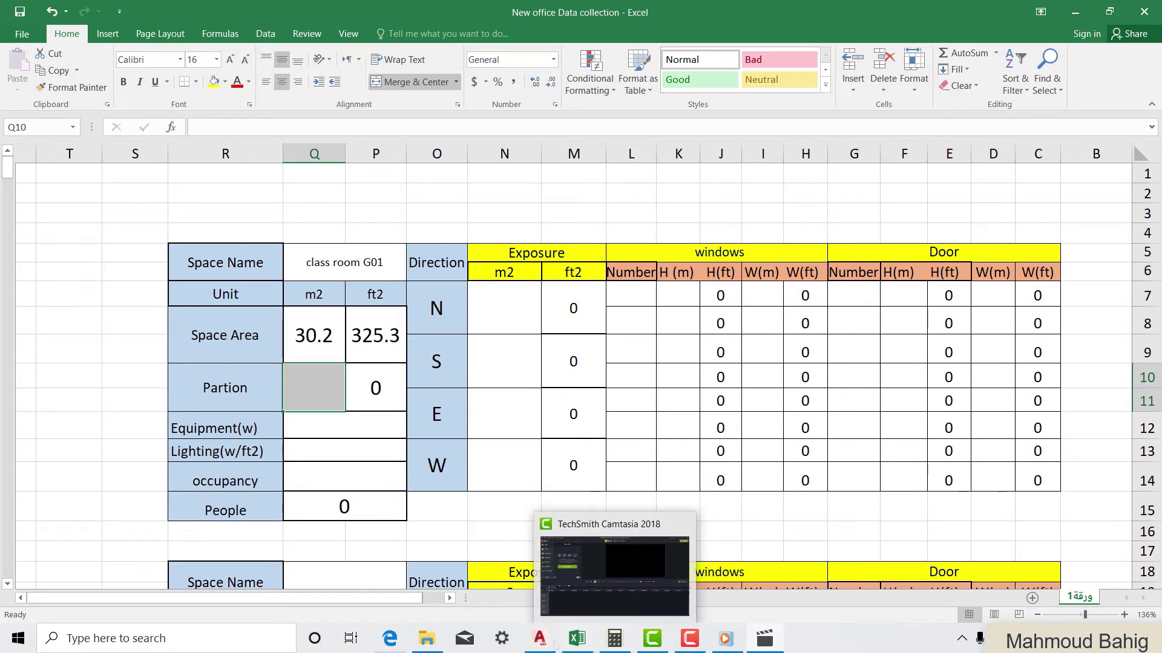
{"action": "mouse_move", "coordinate": [552, 644]}
{"action": "left_click", "coordinate": [543, 582]}
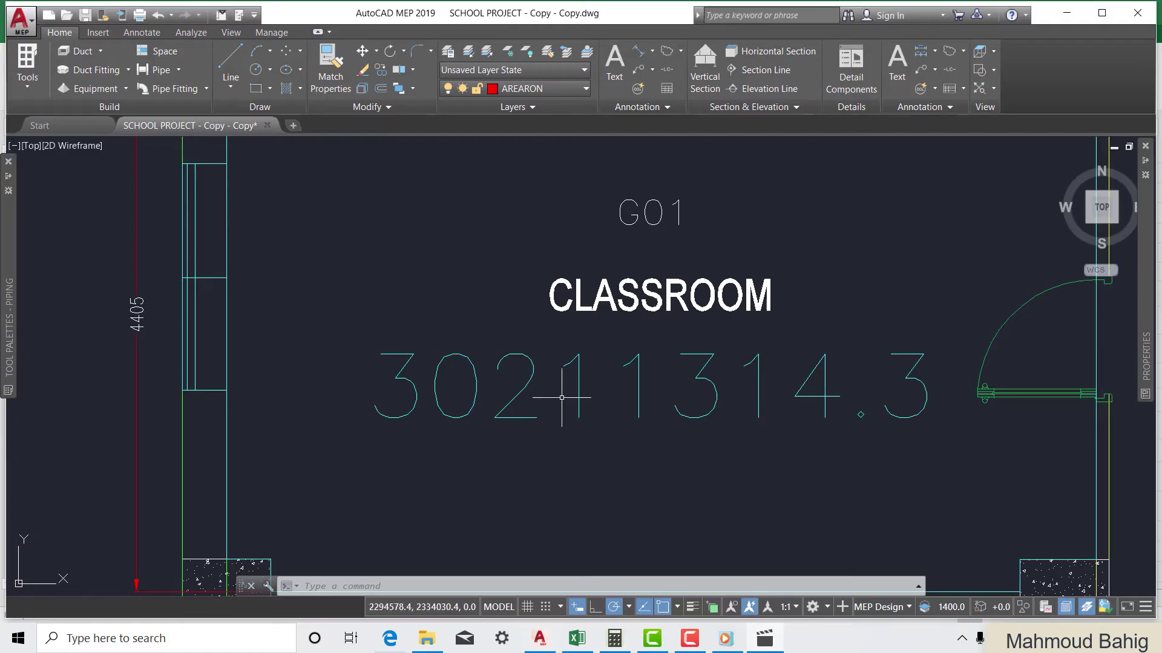
{"action": "scroll", "coordinate": [559, 396], "scroll_direction": "down", "scroll_amount": 2}
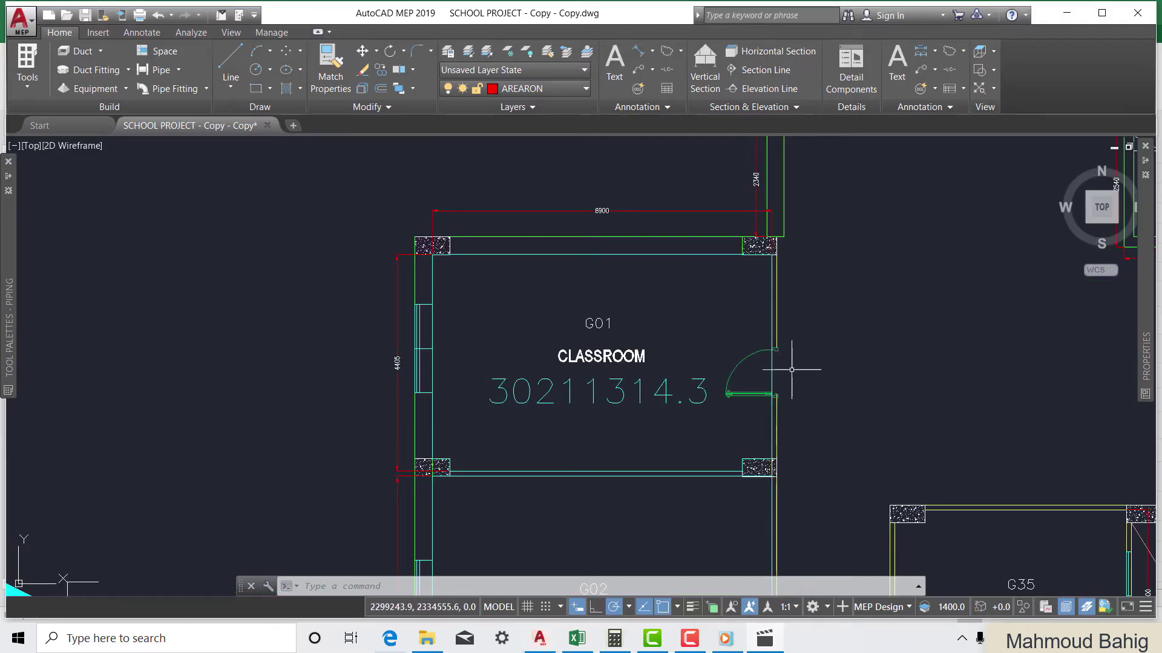
{"action": "scroll", "coordinate": [726, 357], "scroll_direction": "down", "scroll_amount": 2}
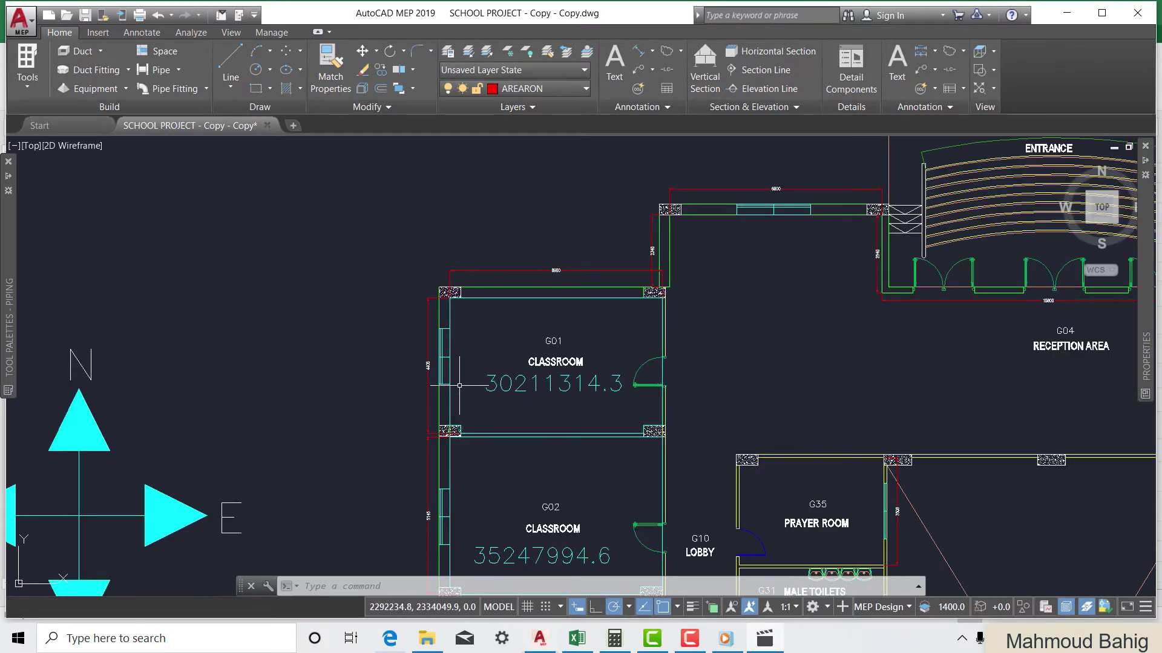
{"action": "left_click", "coordinate": [234, 79]}
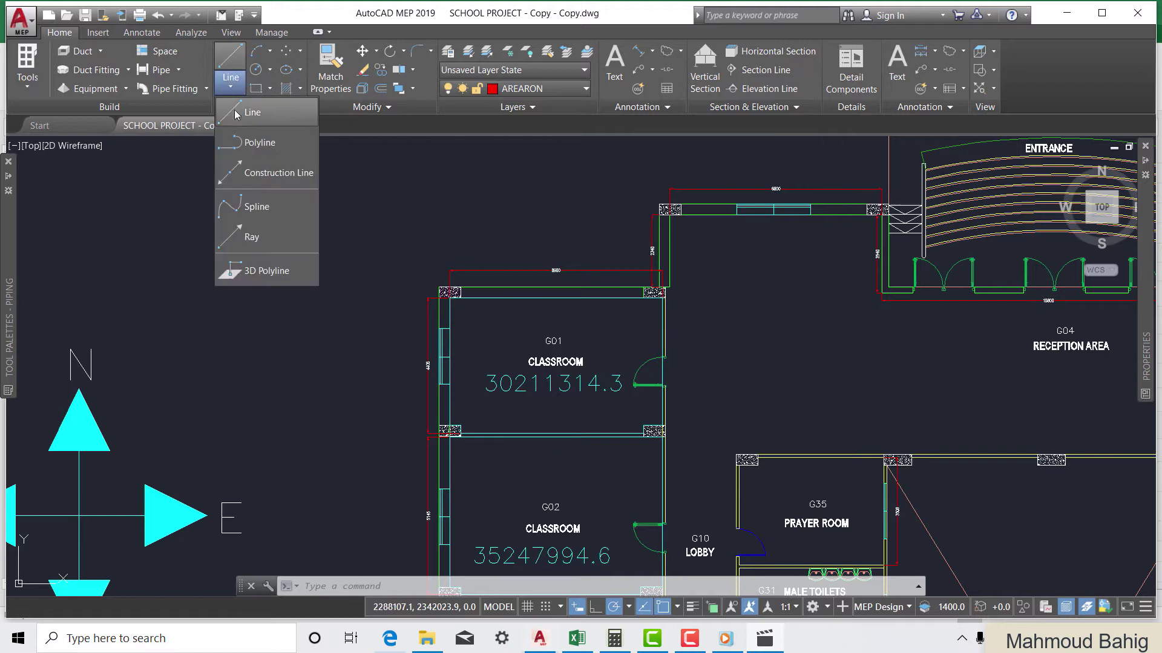
{"action": "left_click", "coordinate": [251, 144]}
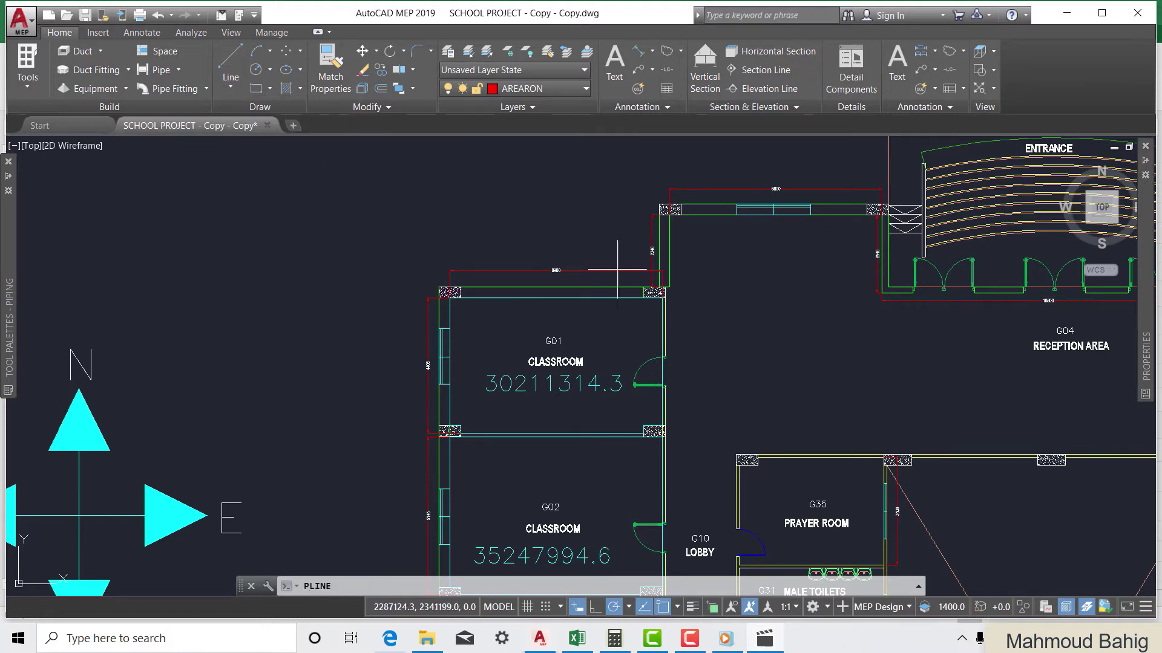
{"action": "scroll", "coordinate": [666, 299], "scroll_direction": "up", "scroll_amount": 8}
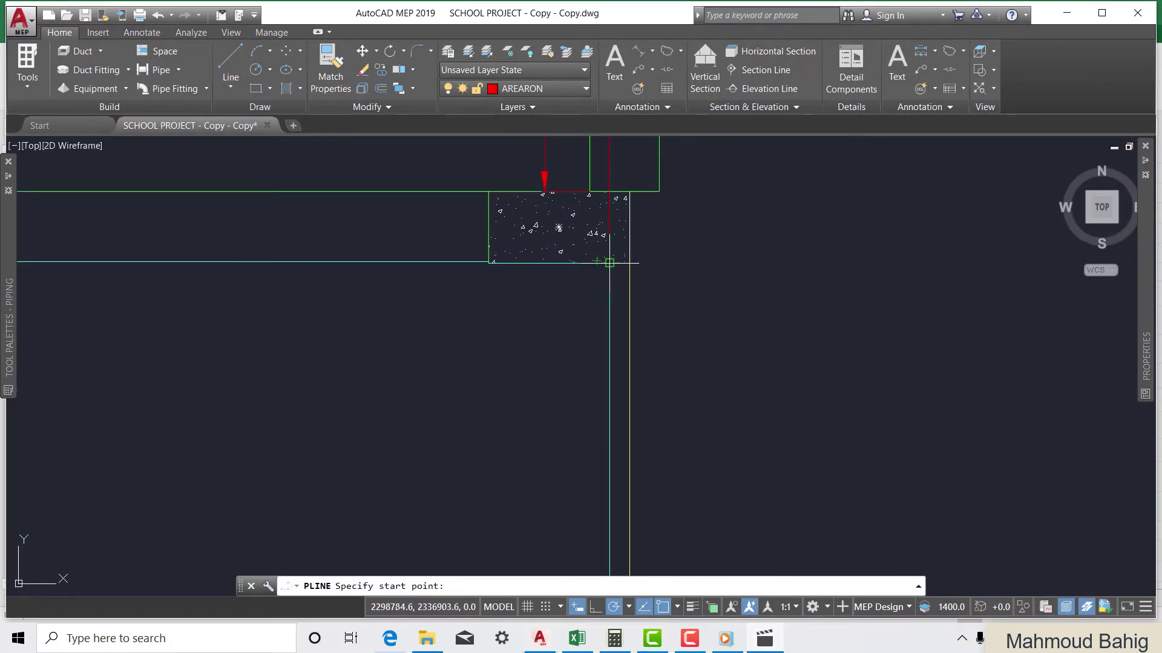
{"action": "left_click", "coordinate": [609, 262]}
{"action": "scroll", "coordinate": [623, 248], "scroll_direction": "down", "scroll_amount": 3}
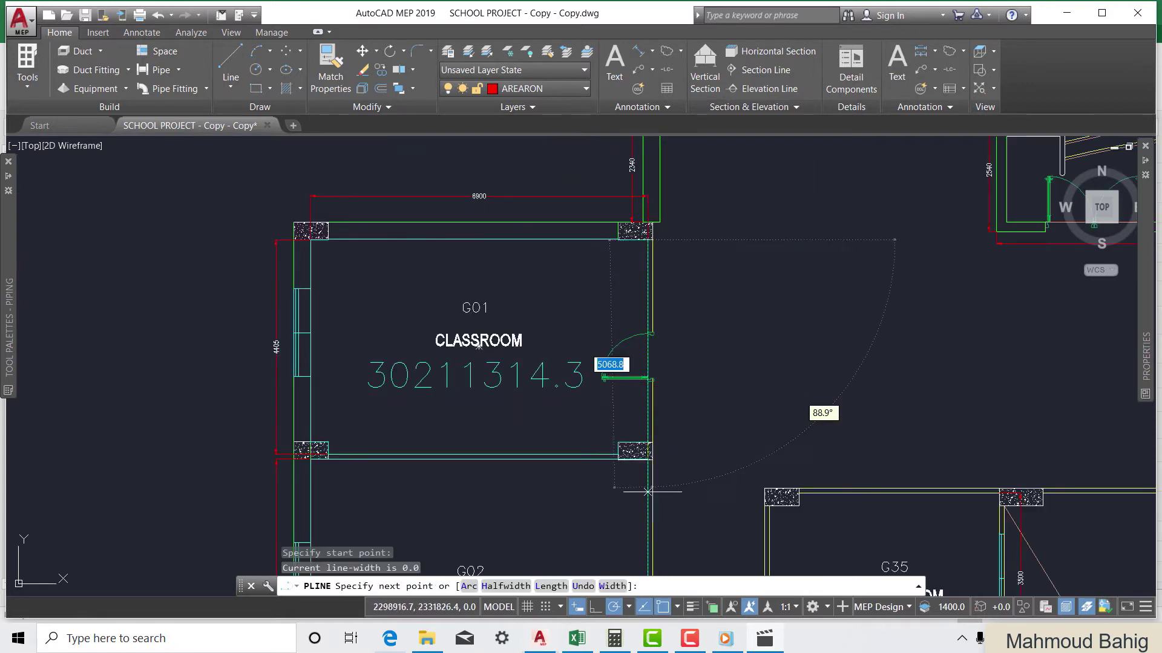
{"action": "scroll", "coordinate": [628, 370], "scroll_direction": "up", "scroll_amount": 3}
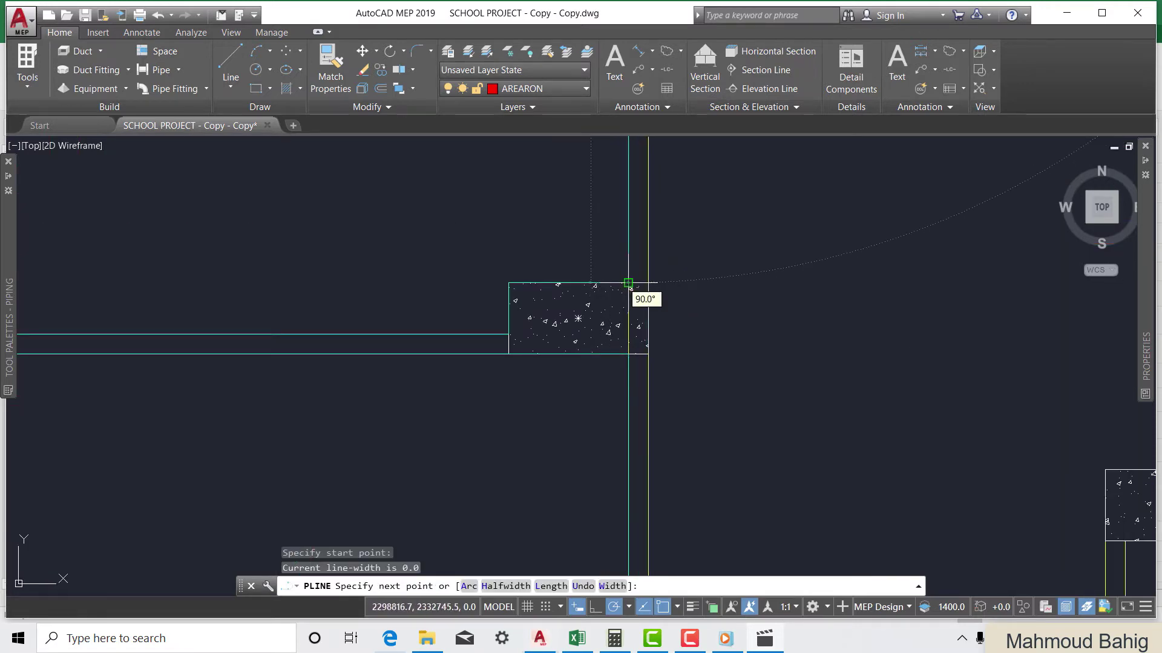
{"action": "left_click", "coordinate": [628, 283]}
Continue the polyline through the southeast column to the south wall line, then west along it to the southwest column, and finish it
{"action": "scroll", "coordinate": [757, 363], "scroll_direction": "down", "scroll_amount": 2}
{"action": "scroll", "coordinate": [656, 332], "scroll_direction": "up", "scroll_amount": 2}
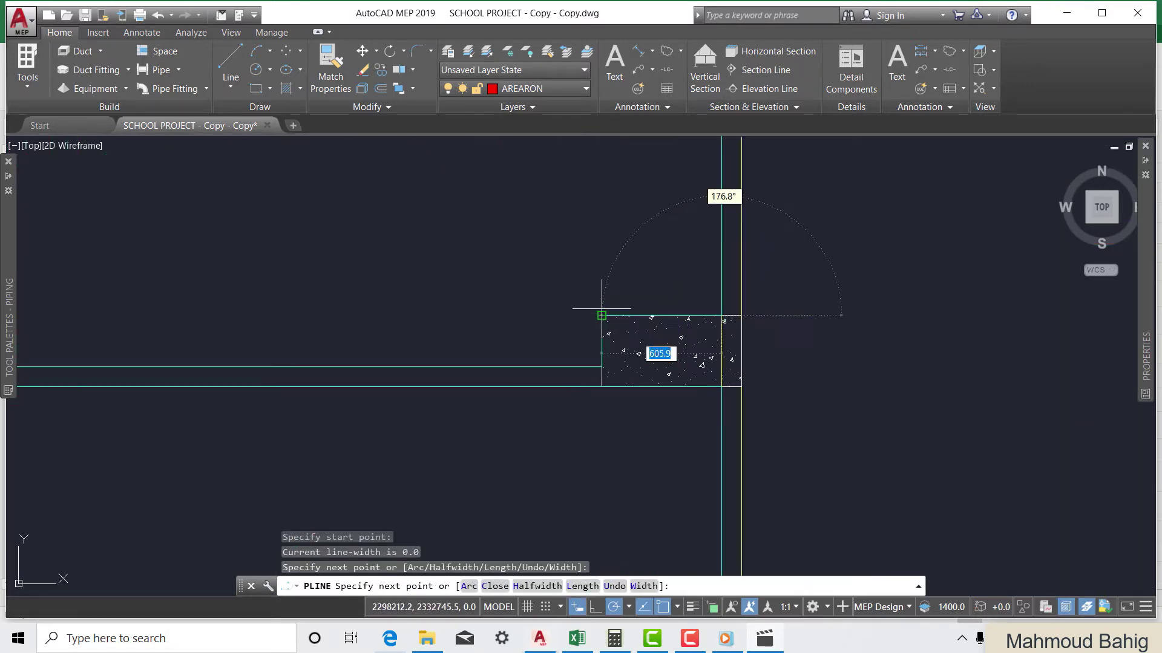
{"action": "scroll", "coordinate": [742, 357], "scroll_direction": "up", "scroll_amount": 2}
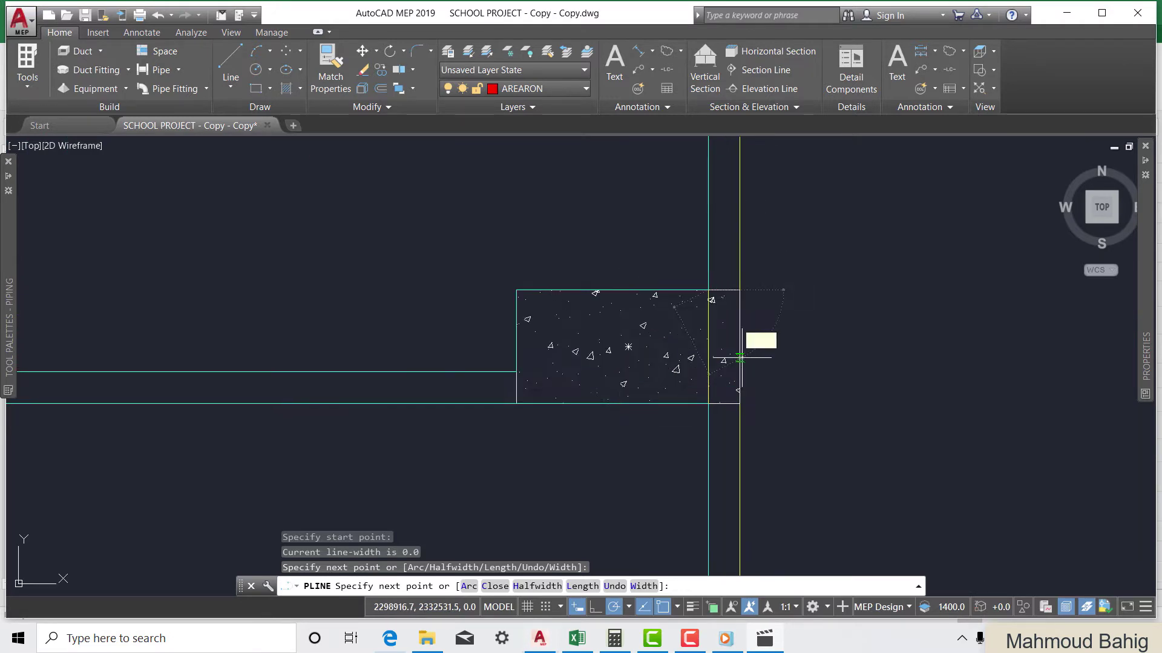
{"action": "scroll", "coordinate": [739, 357], "scroll_direction": "up", "scroll_amount": 2}
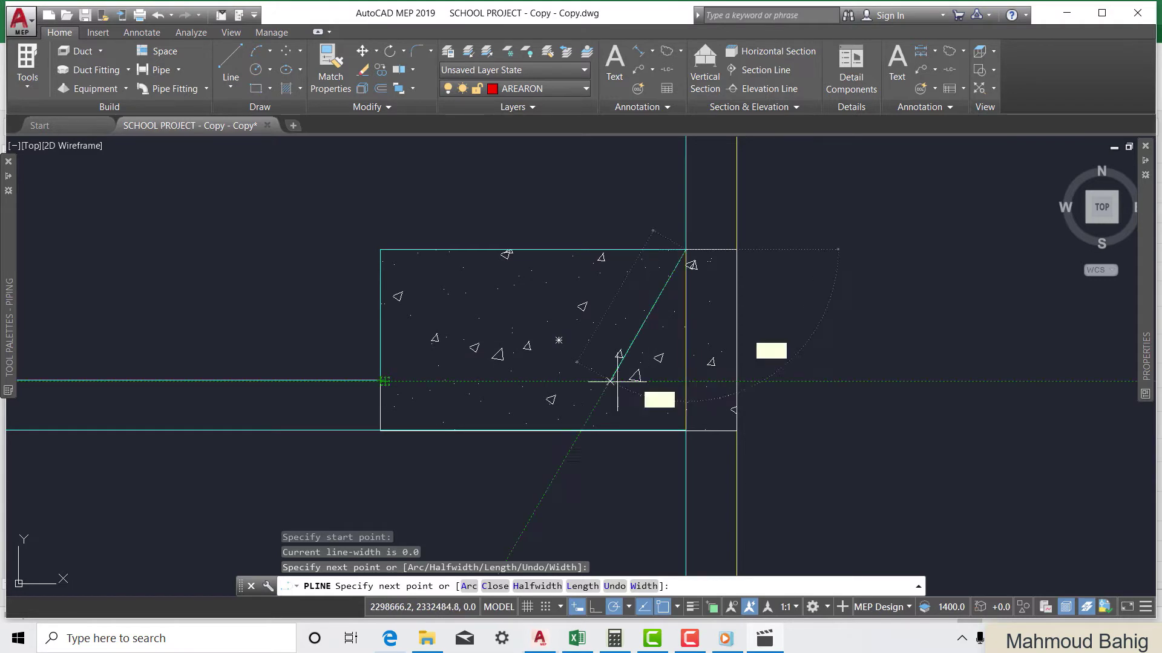
{"action": "left_click", "coordinate": [686, 379]}
{"action": "scroll", "coordinate": [690, 391], "scroll_direction": "down", "scroll_amount": 2}
{"action": "scroll", "coordinate": [562, 384], "scroll_direction": "up", "scroll_amount": 2}
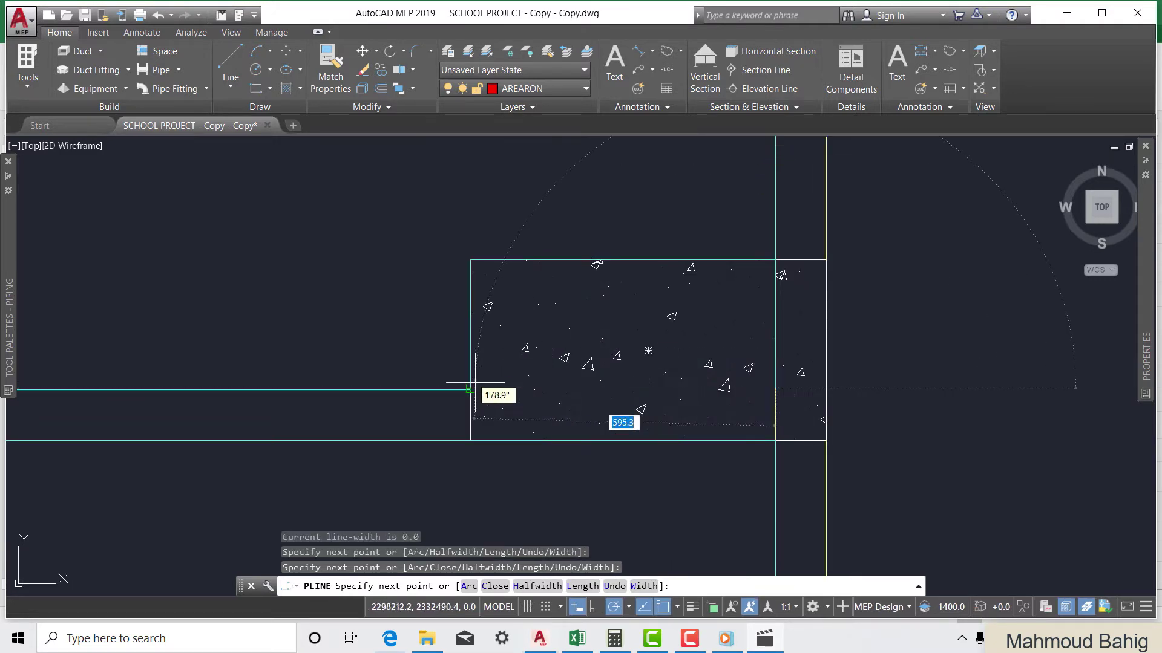
{"action": "left_click", "coordinate": [871, 389]}
{"action": "scroll", "coordinate": [565, 391], "scroll_direction": "down", "scroll_amount": 2}
{"action": "scroll", "coordinate": [533, 400], "scroll_direction": "up", "scroll_amount": 2}
{"action": "scroll", "coordinate": [378, 385], "scroll_direction": "up", "scroll_amount": 5}
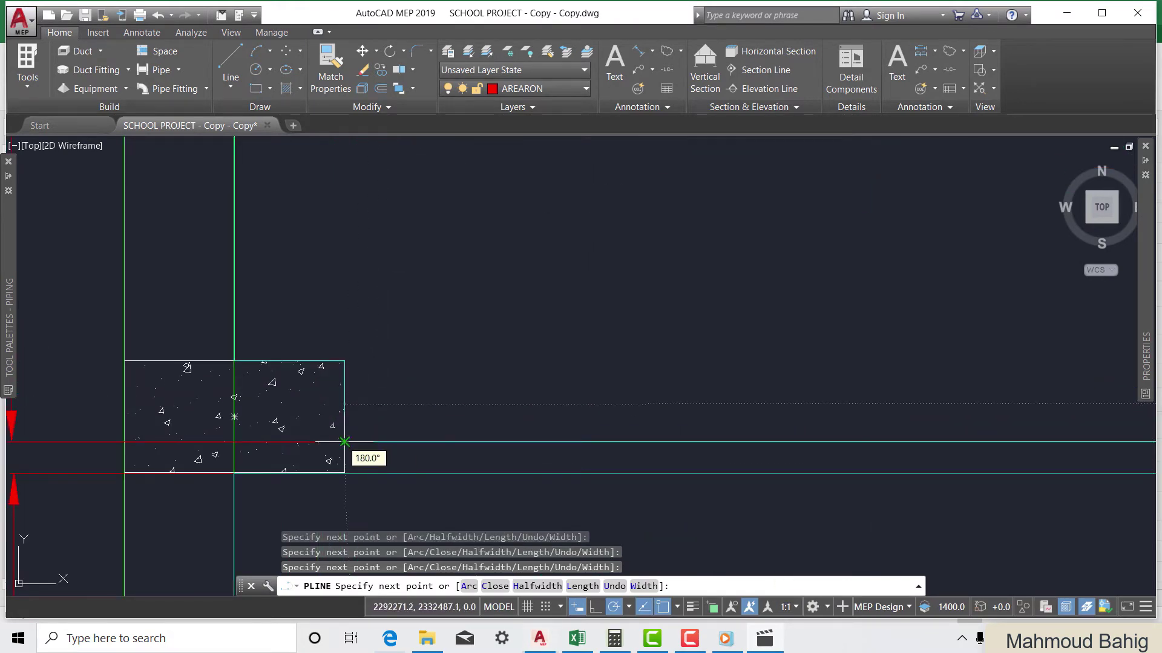
{"action": "scroll", "coordinate": [344, 442], "scroll_direction": "up", "scroll_amount": 4}
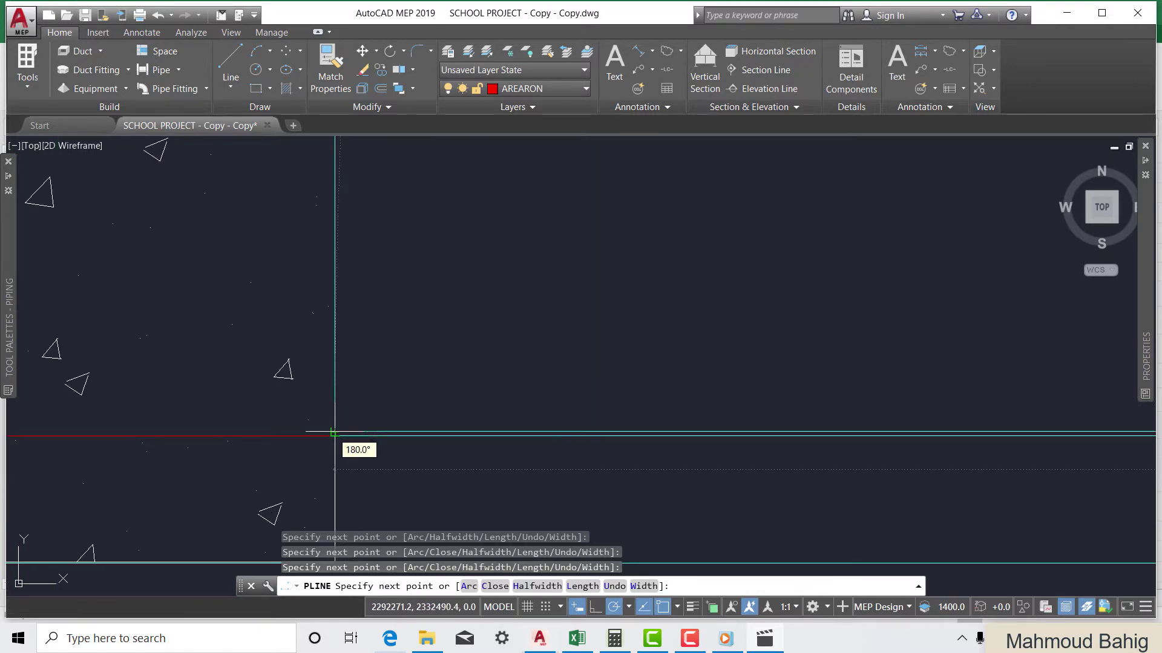
{"action": "key", "text": "Return"}
Stretch the new polyline's western endpoint down onto the south wall line at the southwest column's face
{"action": "scroll", "coordinate": [344, 426], "scroll_direction": "up", "scroll_amount": 4}
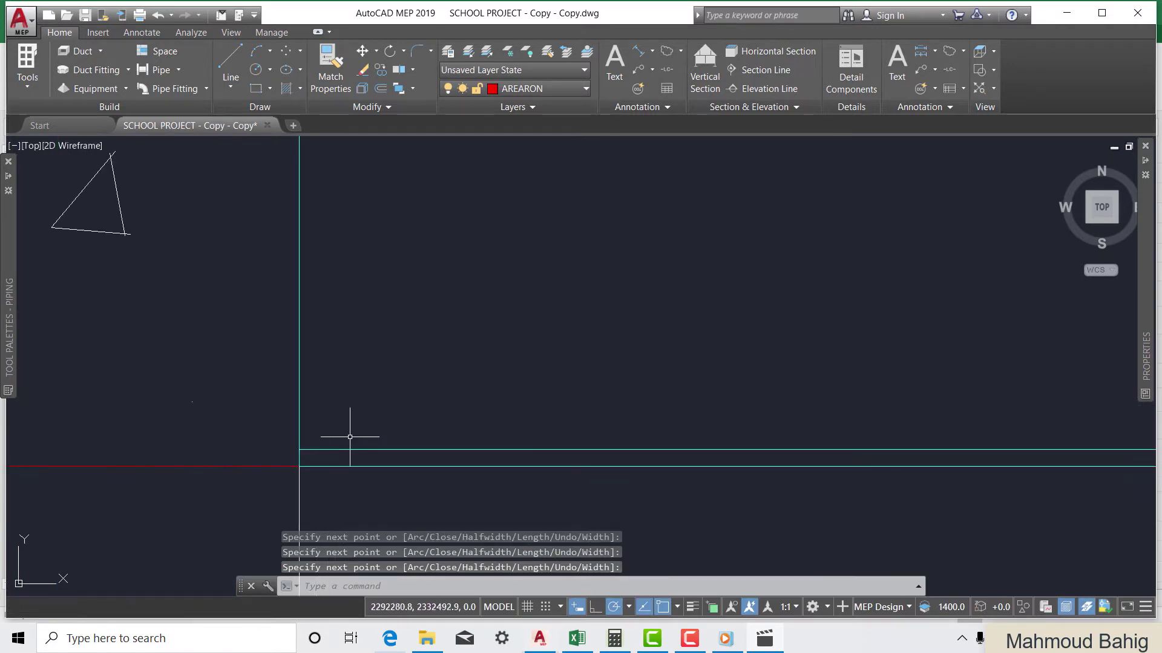
{"action": "left_click", "coordinate": [313, 454]}
{"action": "left_click", "coordinate": [301, 447]}
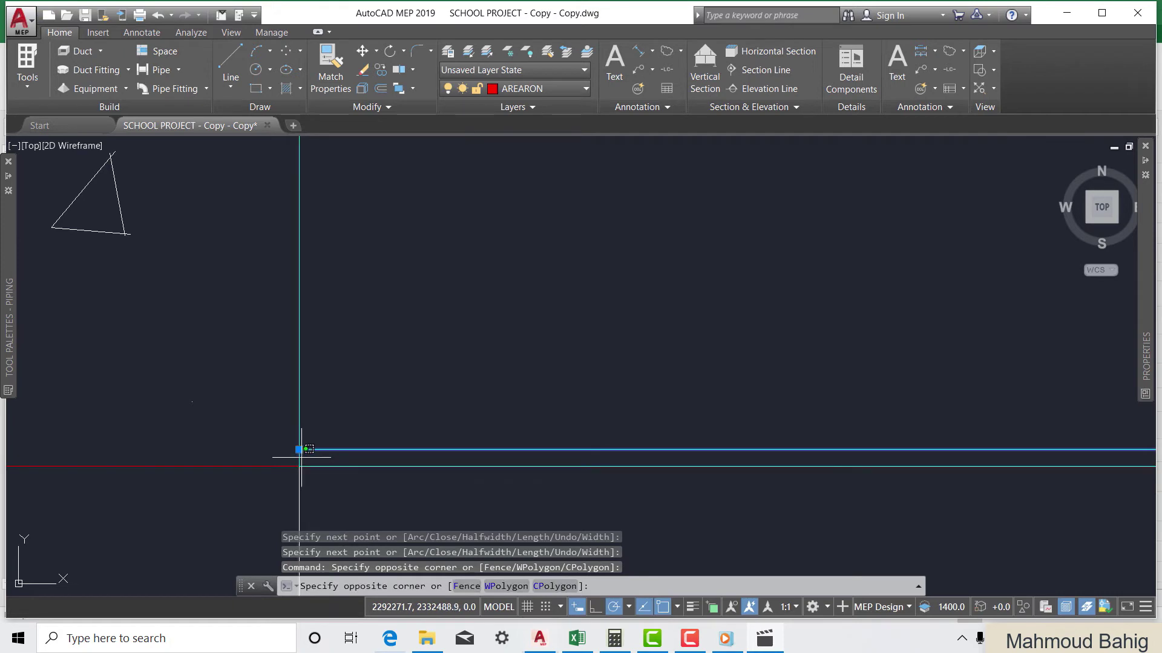
{"action": "left_click", "coordinate": [305, 445]}
{"action": "scroll", "coordinate": [308, 446], "scroll_direction": "up", "scroll_amount": 5}
{"action": "left_click", "coordinate": [338, 401]}
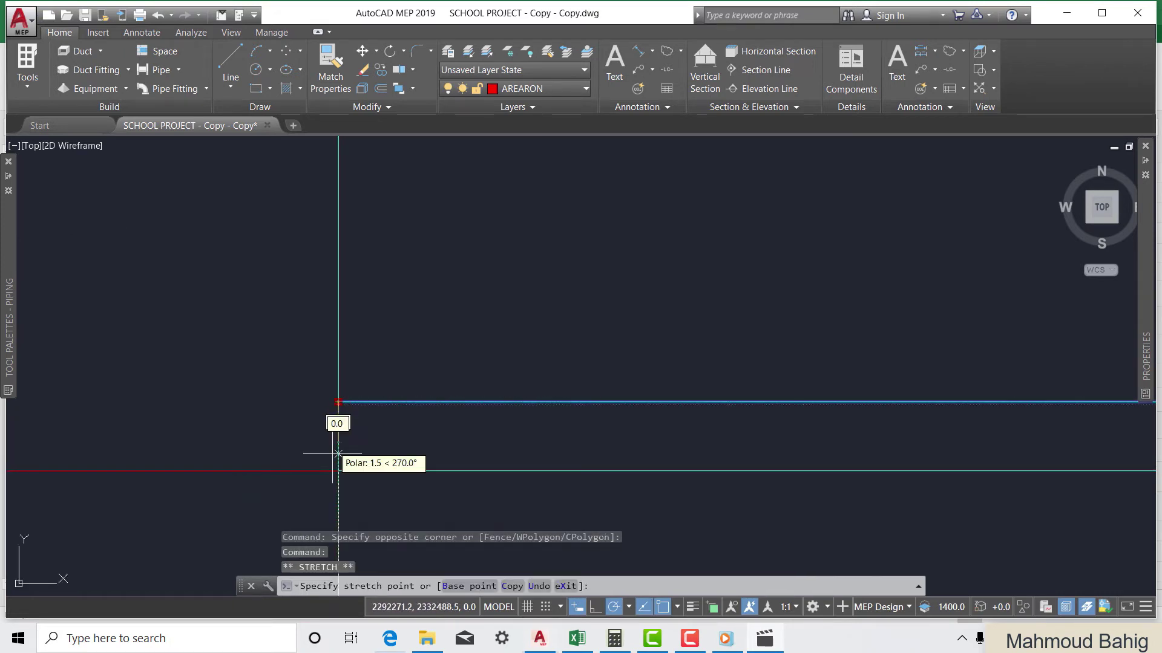
{"action": "left_click", "coordinate": [338, 471]}
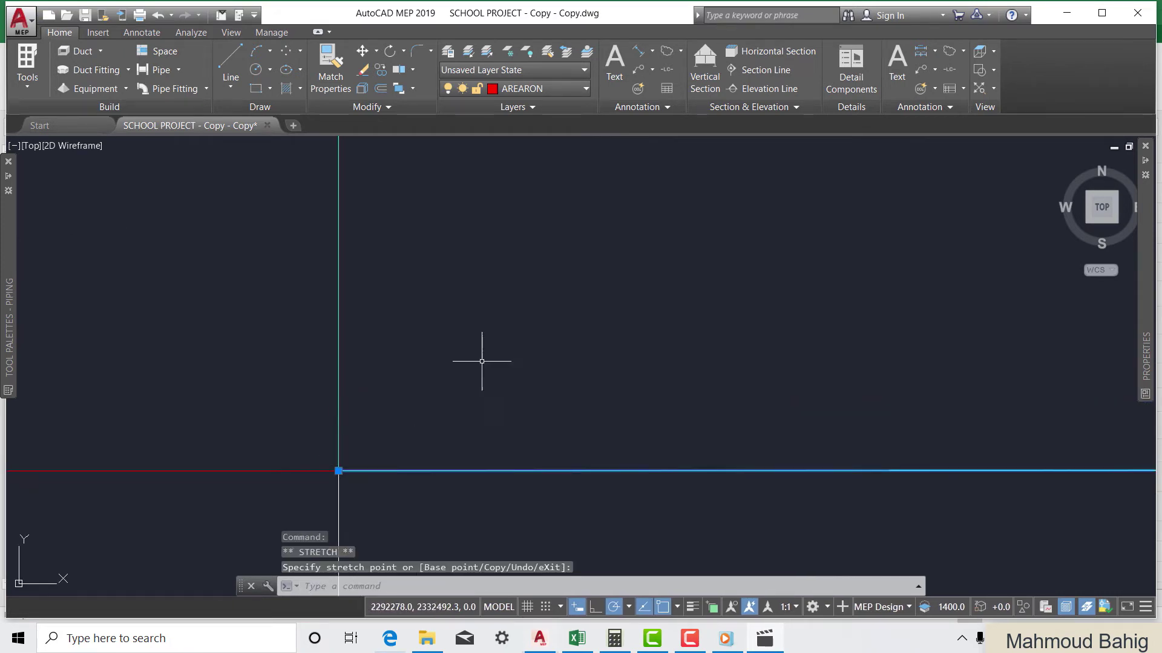
{"action": "scroll", "coordinate": [481, 361], "scroll_direction": "down", "scroll_amount": 4}
{"action": "key", "text": "Escape"}
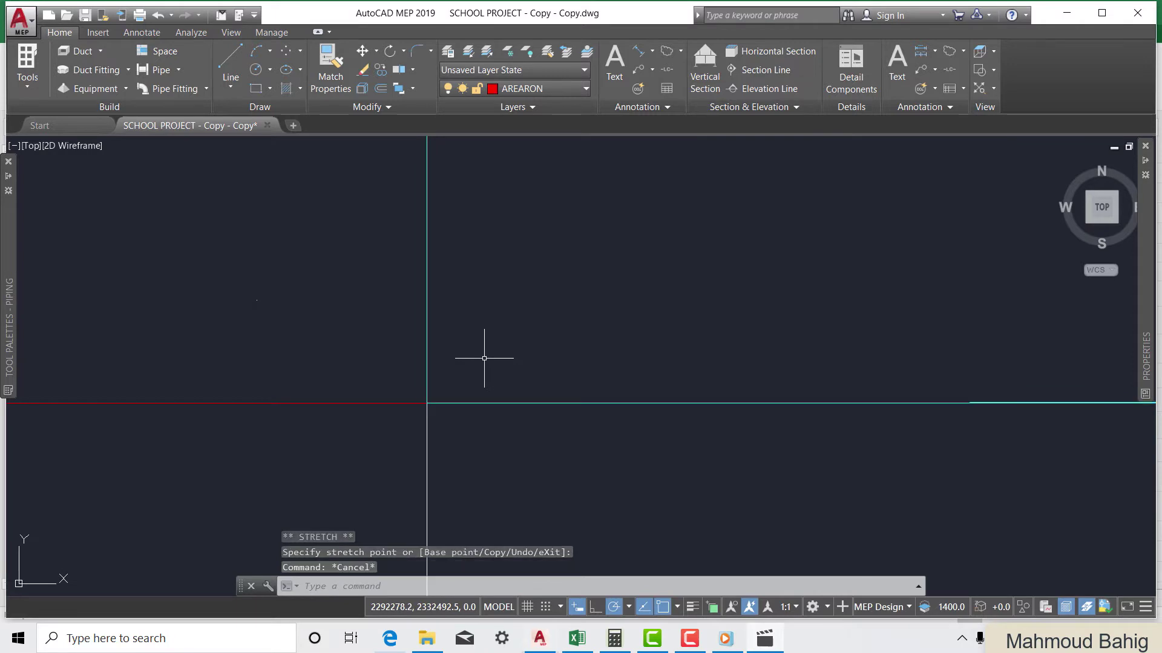
Erase the old AR-WALL-350 outline polyline that runs around the inside of classroom G01
{"action": "scroll", "coordinate": [489, 391], "scroll_direction": "up", "scroll_amount": 3}
{"action": "scroll", "coordinate": [432, 323], "scroll_direction": "up", "scroll_amount": 4}
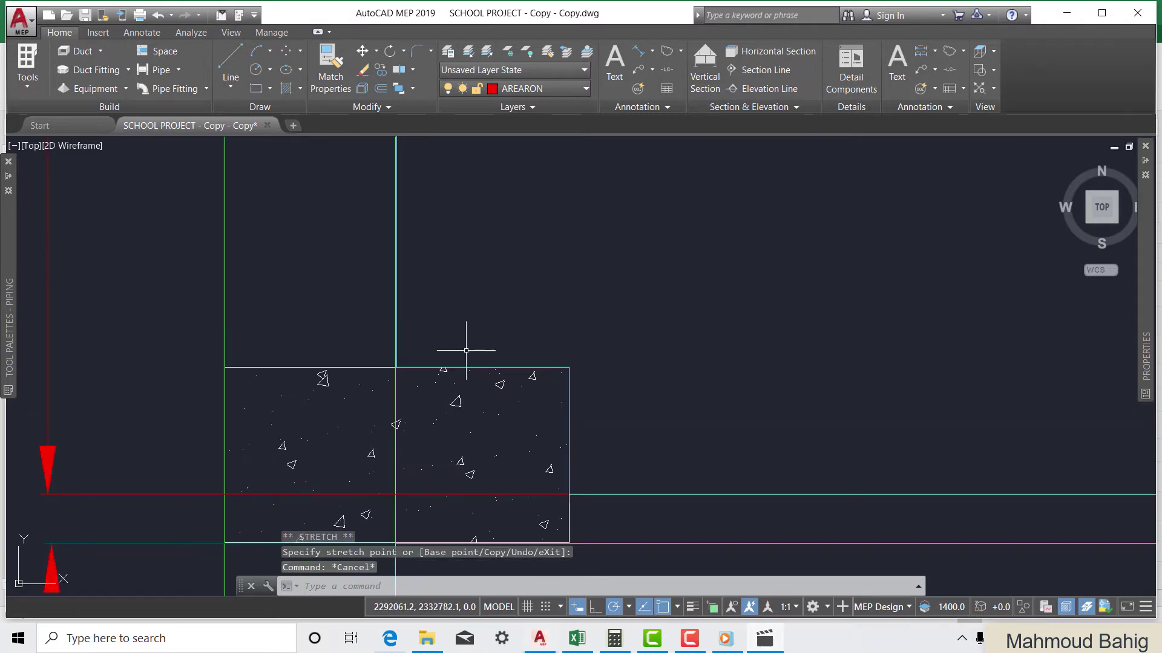
{"action": "left_click", "coordinate": [472, 365]}
{"action": "left_click", "coordinate": [520, 321]}
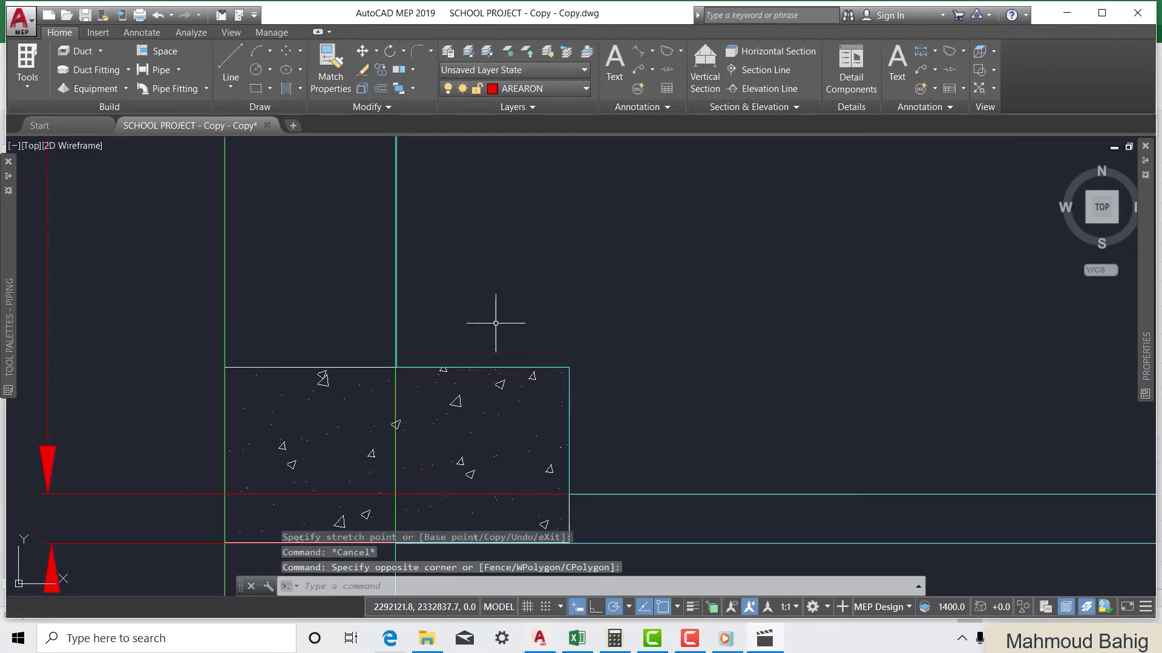
{"action": "scroll", "coordinate": [493, 336], "scroll_direction": "up", "scroll_amount": 2}
{"action": "left_click", "coordinate": [487, 381]}
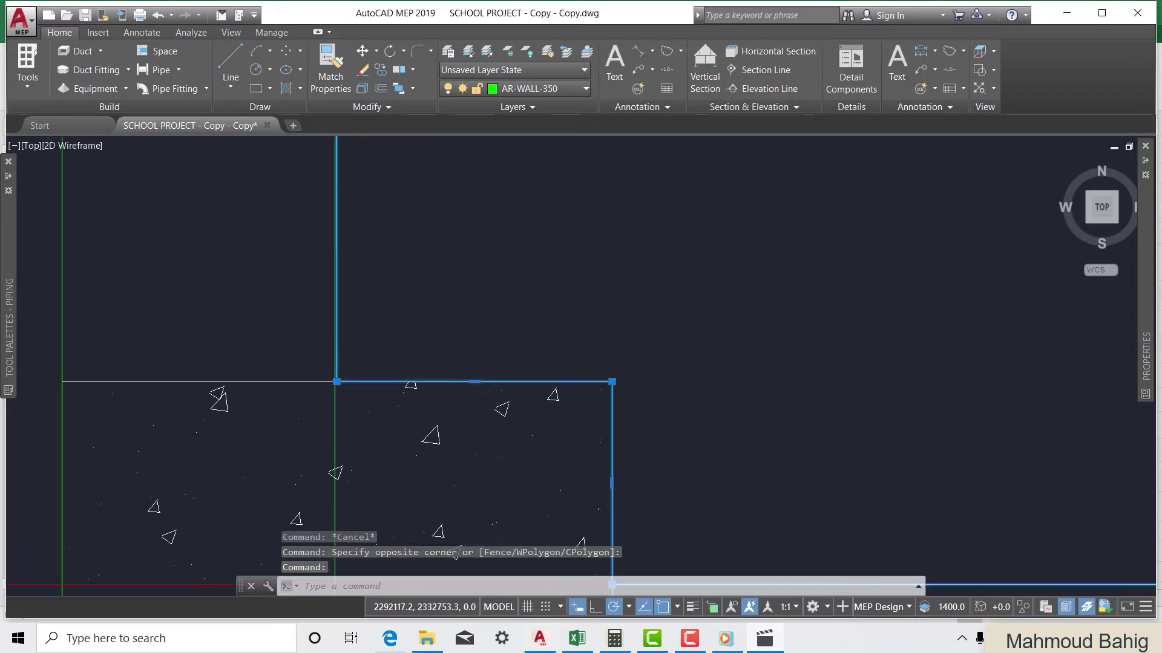
{"action": "scroll", "coordinate": [487, 381], "scroll_direction": "down", "scroll_amount": 10}
{"action": "scroll", "coordinate": [546, 340], "scroll_direction": "up", "scroll_amount": 2}
{"action": "scroll", "coordinate": [547, 339], "scroll_direction": "up", "scroll_amount": 2}
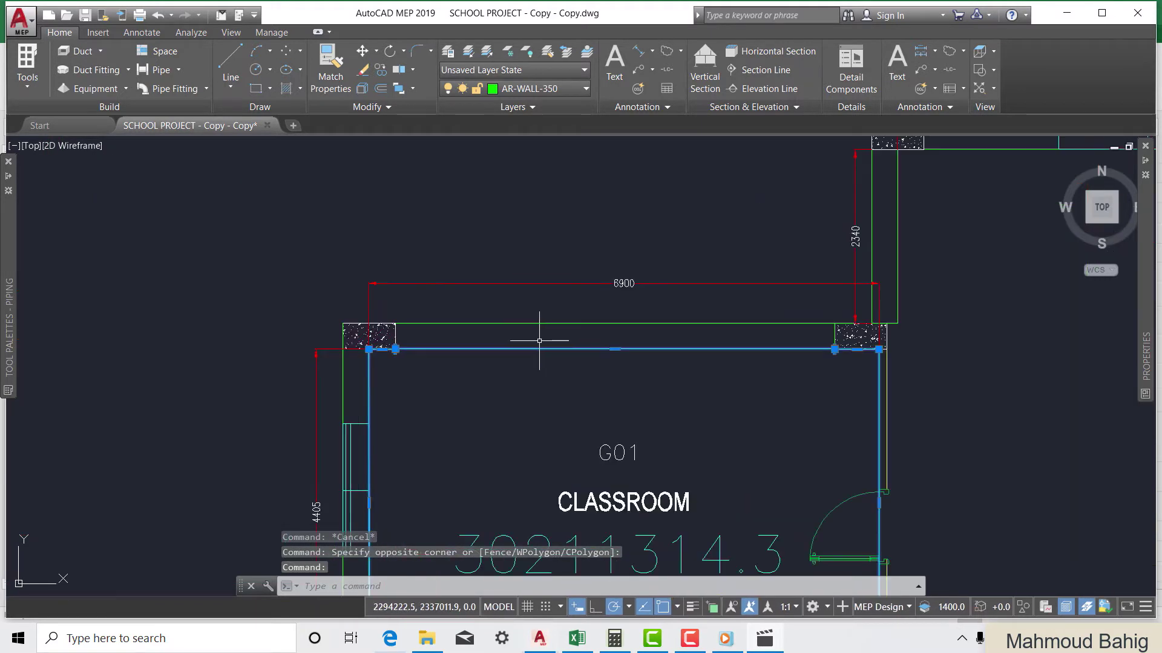
{"action": "key", "text": "Delete"}
Stretch the polyline's western endpoint along classroom G01's south wall, through the southwest column to the west wall's inner line
{"action": "scroll", "coordinate": [680, 324], "scroll_direction": "down", "scroll_amount": 4}
{"action": "scroll", "coordinate": [748, 339], "scroll_direction": "up", "scroll_amount": 4}
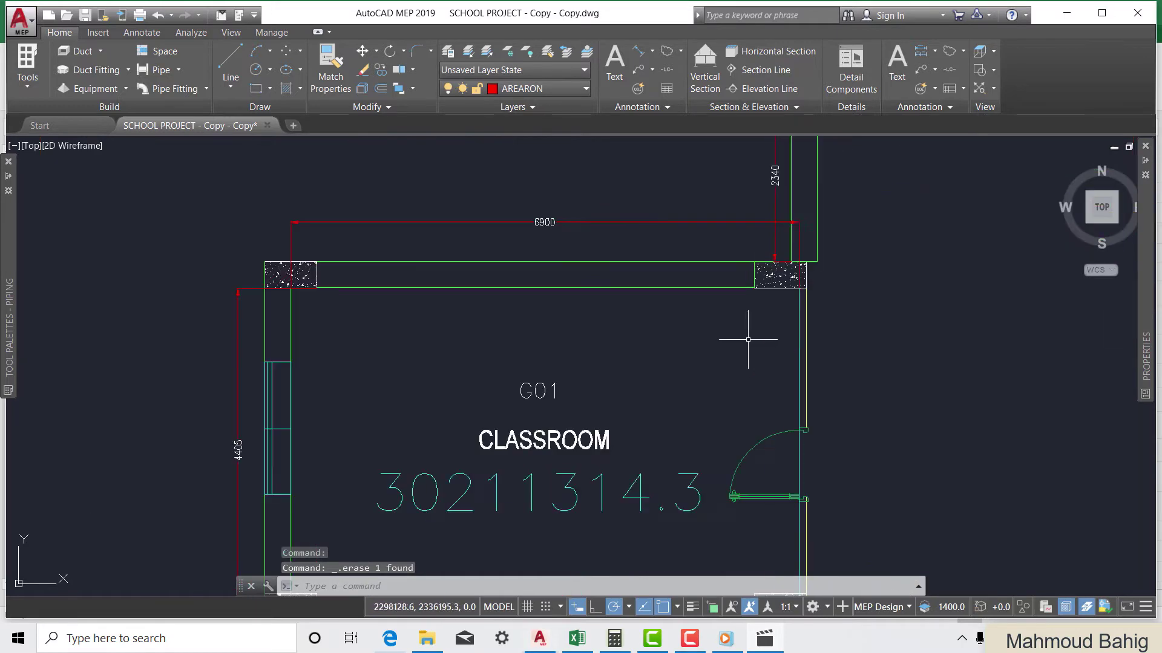
{"action": "left_click", "coordinate": [811, 450]}
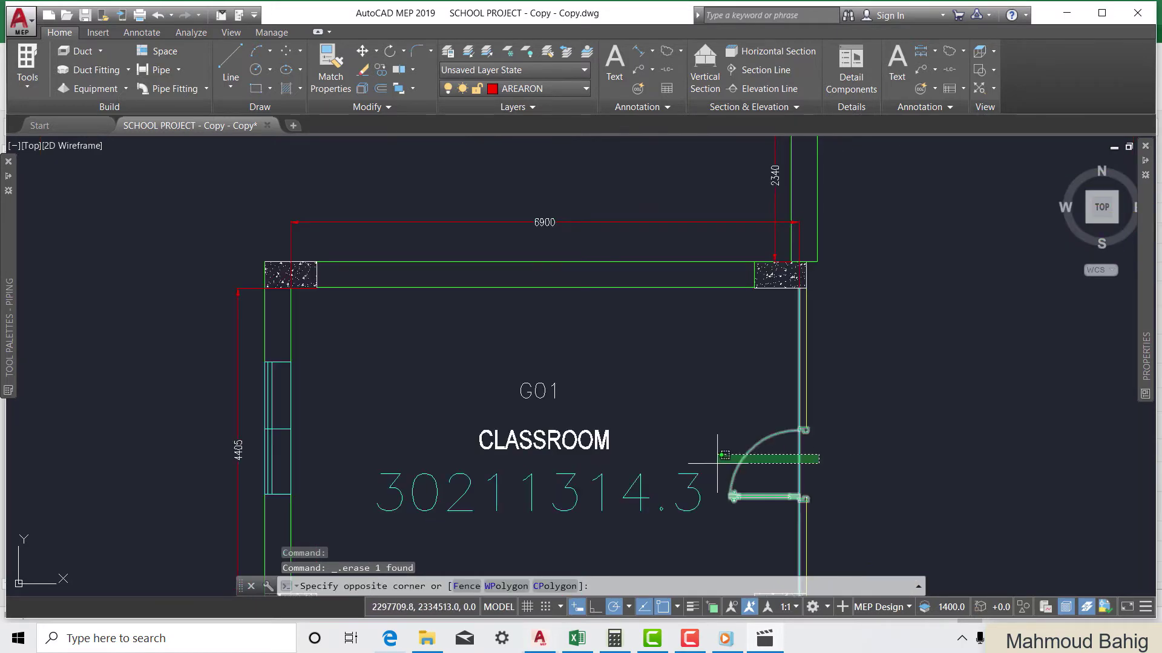
{"action": "left_click", "coordinate": [781, 478]}
{"action": "scroll", "coordinate": [694, 303], "scroll_direction": "down", "scroll_amount": 2}
{"action": "scroll", "coordinate": [694, 303], "scroll_direction": "up", "scroll_amount": 6}
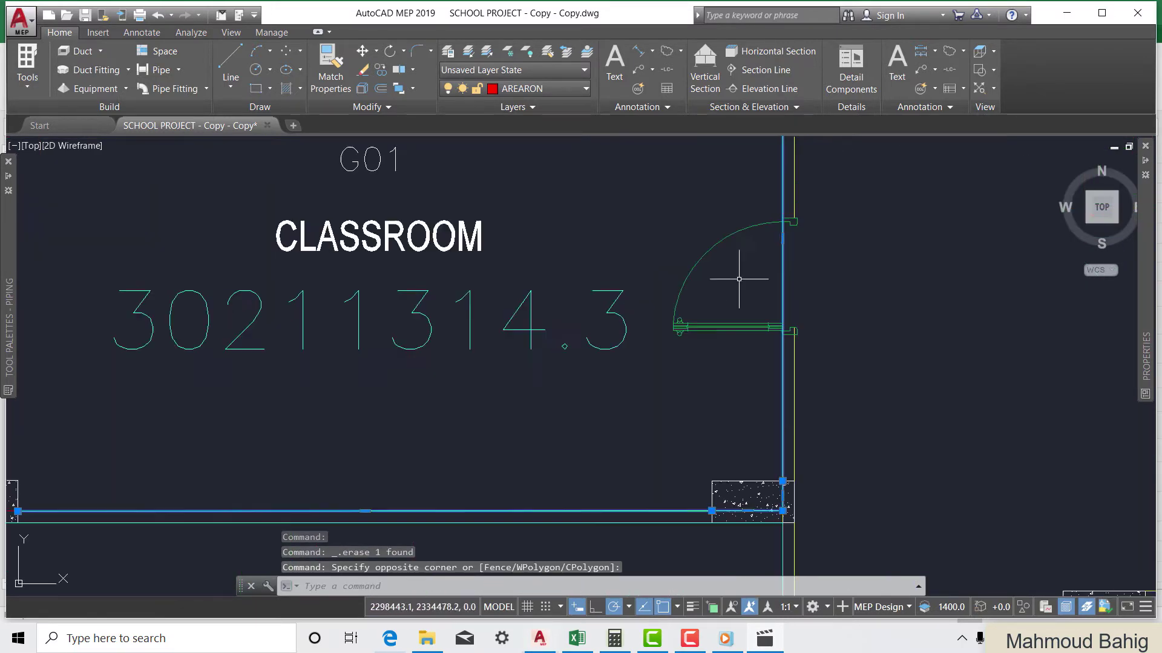
{"action": "scroll", "coordinate": [772, 531], "scroll_direction": "up", "scroll_amount": 3}
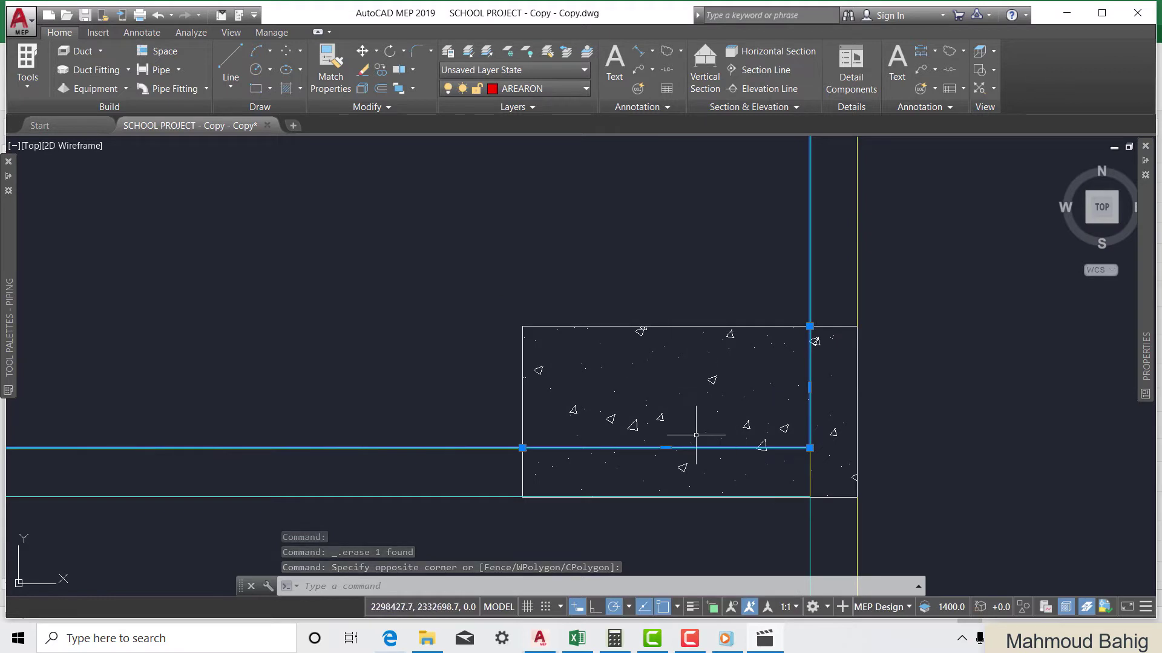
{"action": "scroll", "coordinate": [753, 445], "scroll_direction": "down", "scroll_amount": 5}
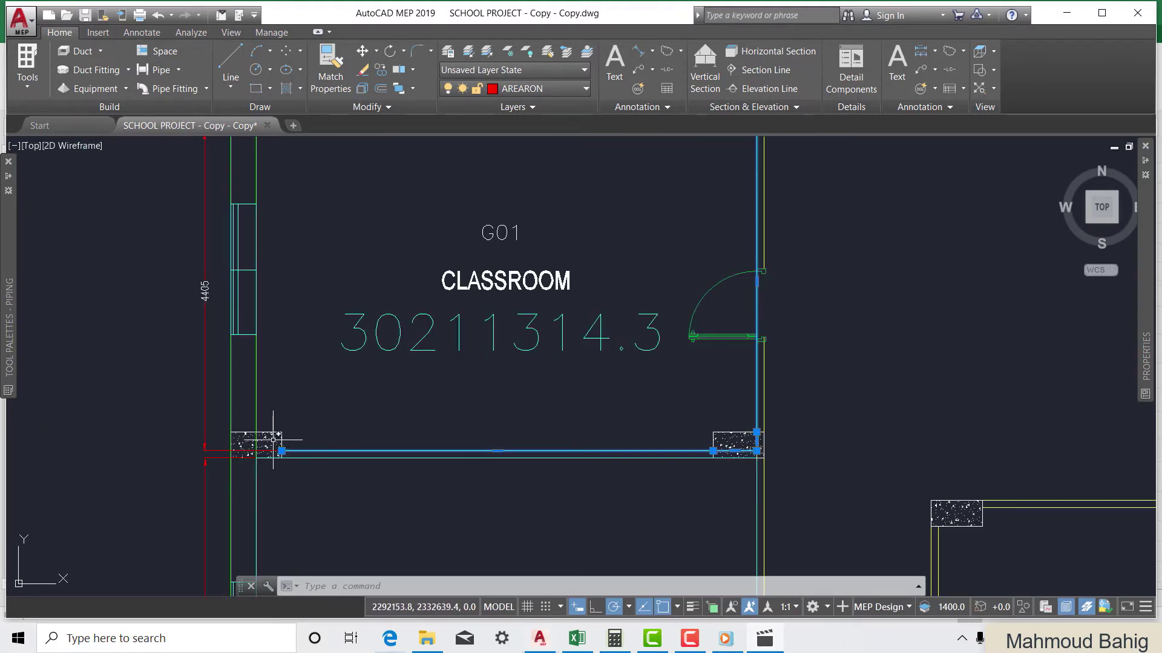
{"action": "scroll", "coordinate": [274, 450], "scroll_direction": "up", "scroll_amount": 8}
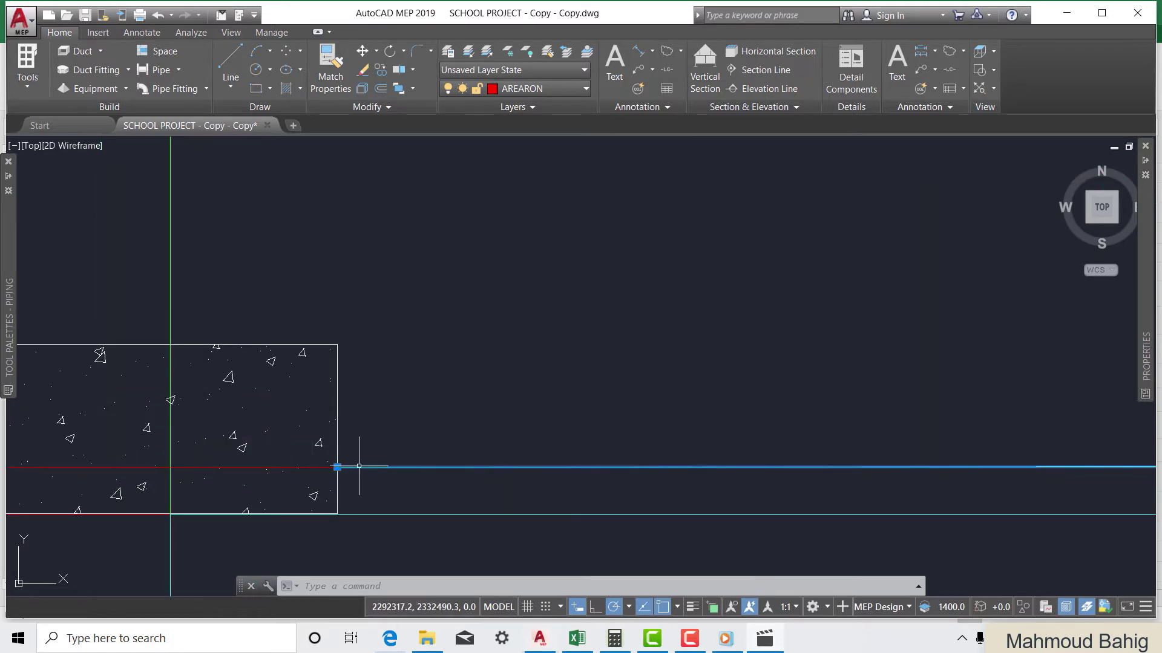
{"action": "scroll", "coordinate": [359, 466], "scroll_direction": "down", "scroll_amount": 4}
{"action": "scroll", "coordinate": [389, 441], "scroll_direction": "up", "scroll_amount": 2}
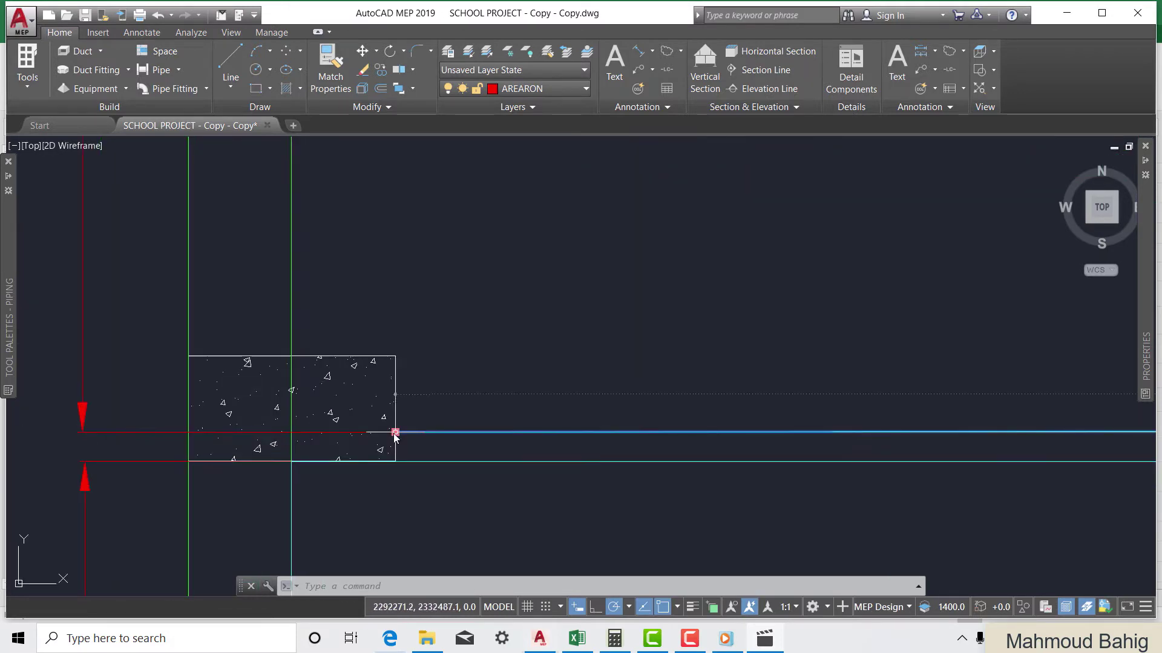
{"action": "left_click", "coordinate": [394, 432]}
{"action": "left_click", "coordinate": [291, 432]}
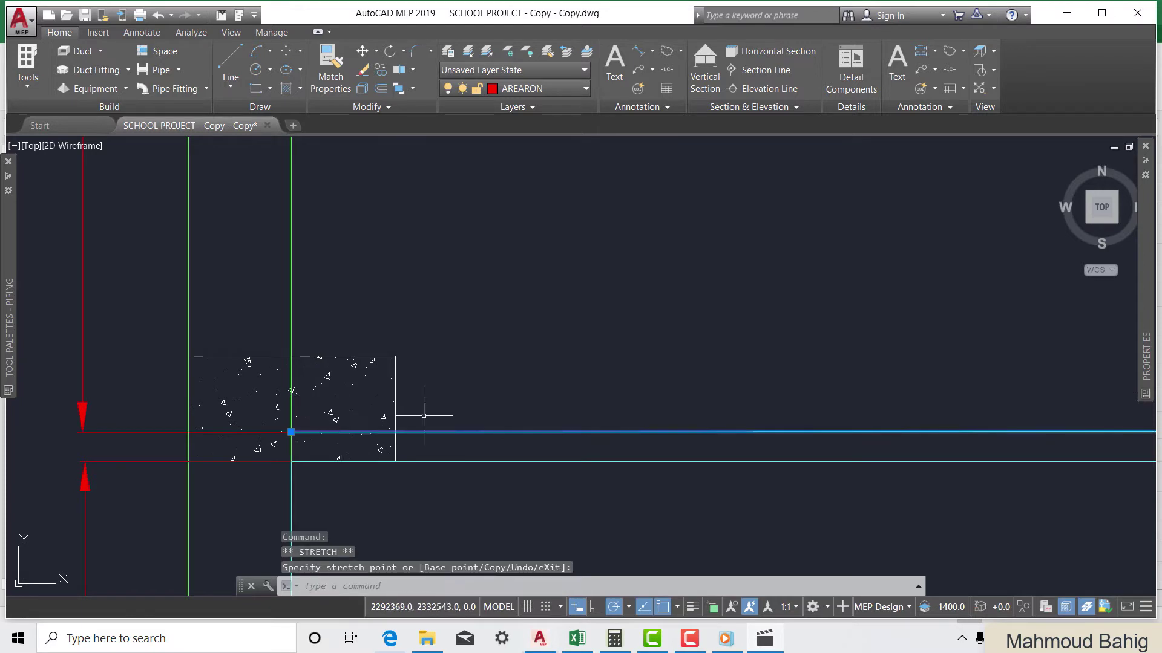
{"action": "scroll", "coordinate": [423, 416], "scroll_direction": "down", "scroll_amount": 4}
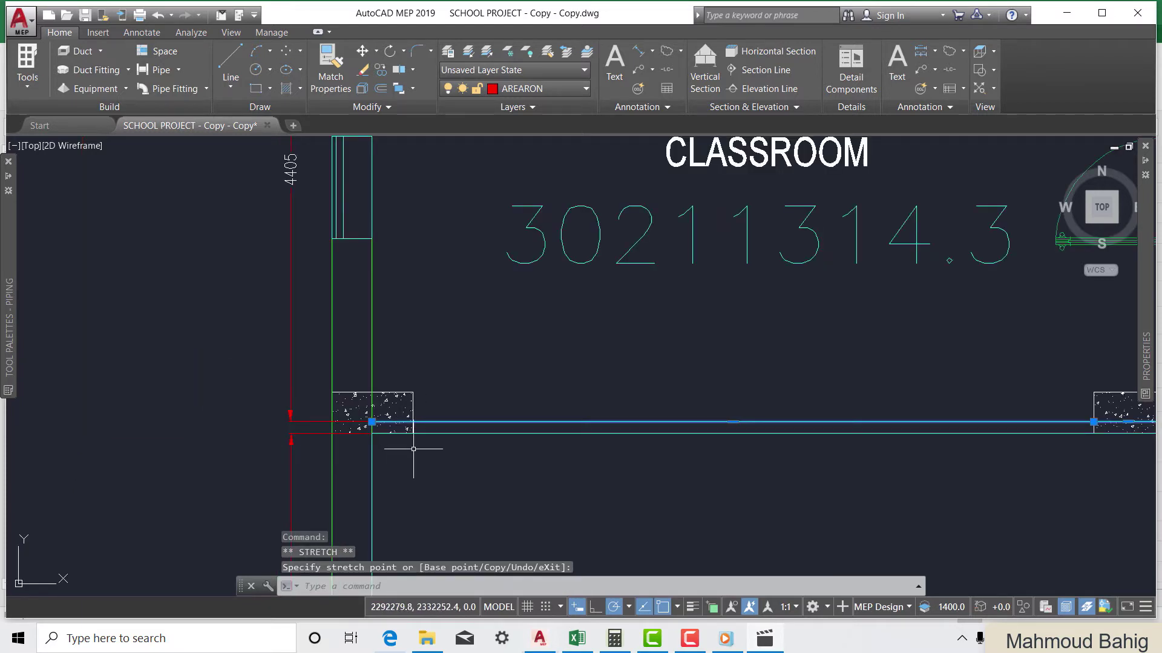
{"action": "key", "text": "Escape"}
List the properties of the polyline along classroom G01's east and south walls to read its total length
{"action": "scroll", "coordinate": [363, 480], "scroll_direction": "down", "scroll_amount": 4}
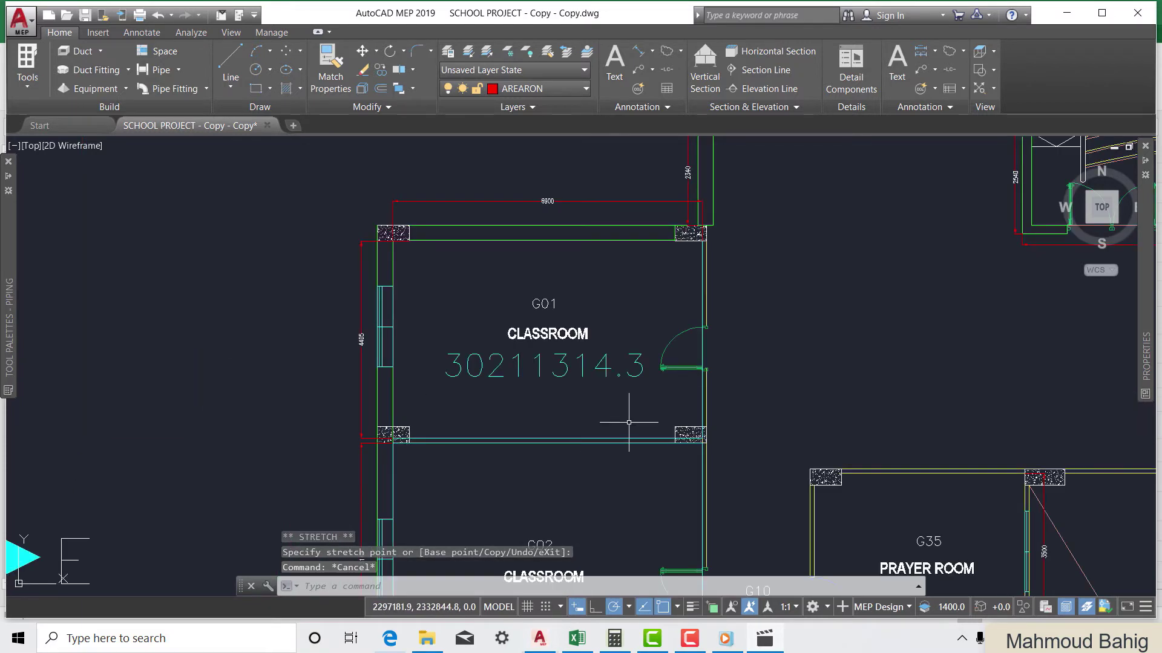
{"action": "scroll", "coordinate": [642, 439], "scroll_direction": "up", "scroll_amount": 4}
{"action": "left_click", "coordinate": [641, 440]}
{"action": "scroll", "coordinate": [641, 440], "scroll_direction": "down", "scroll_amount": 2}
{"action": "scroll", "coordinate": [601, 377], "scroll_direction": "down", "scroll_amount": 2}
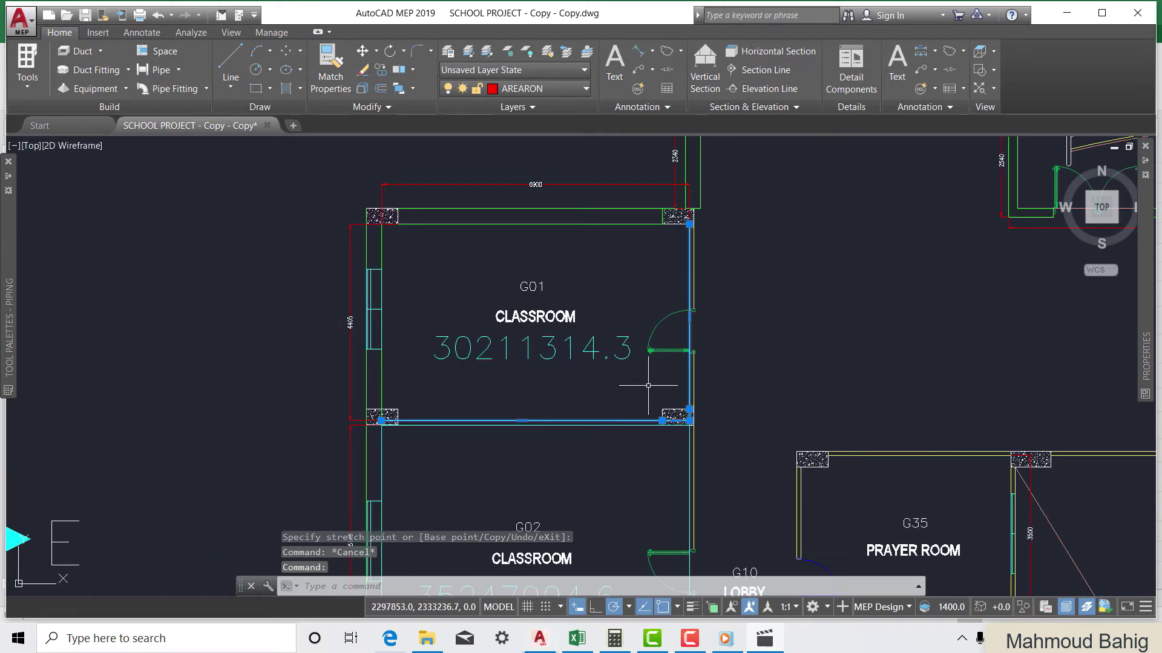
{"action": "scroll", "coordinate": [634, 381], "scroll_direction": "up", "scroll_amount": 2}
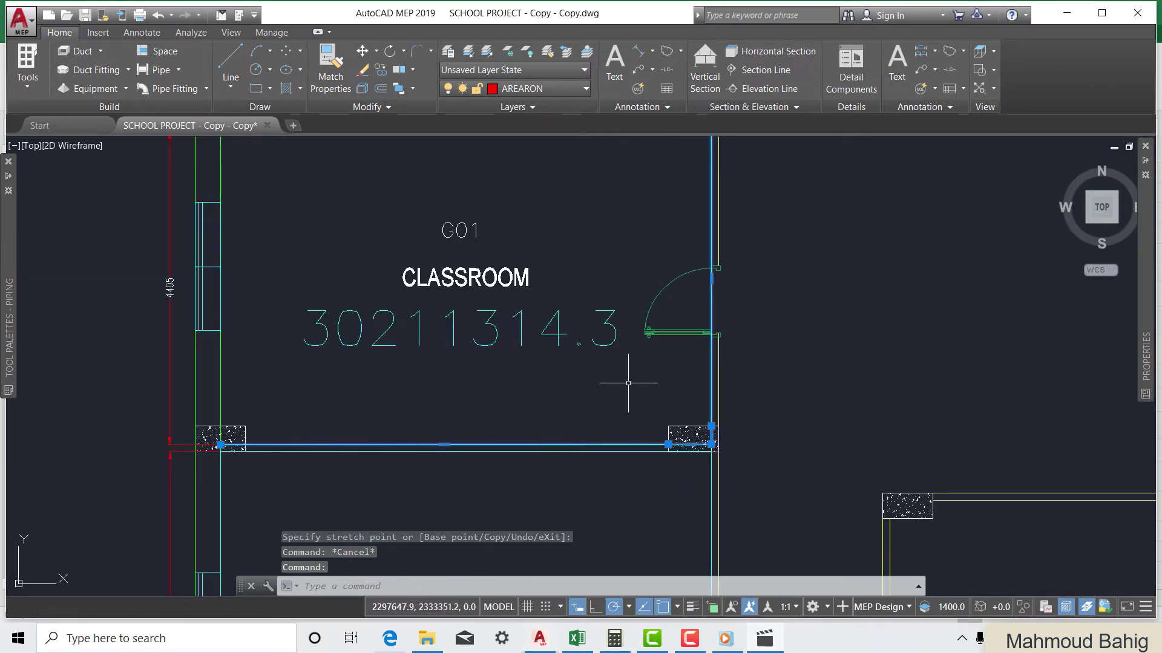
{"action": "type", "text": "li"}
{"action": "key", "text": "Return"}
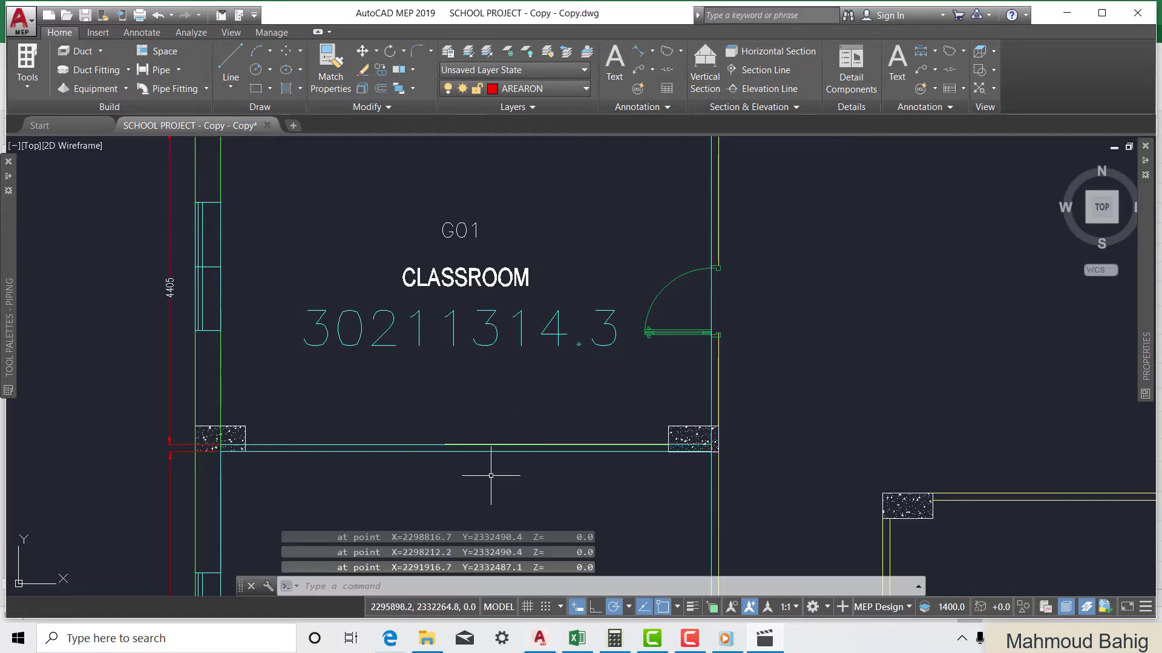
Open the Calculator and enter the partition polyline's length in metres, 11.3
{"action": "left_click", "coordinate": [18, 639]}
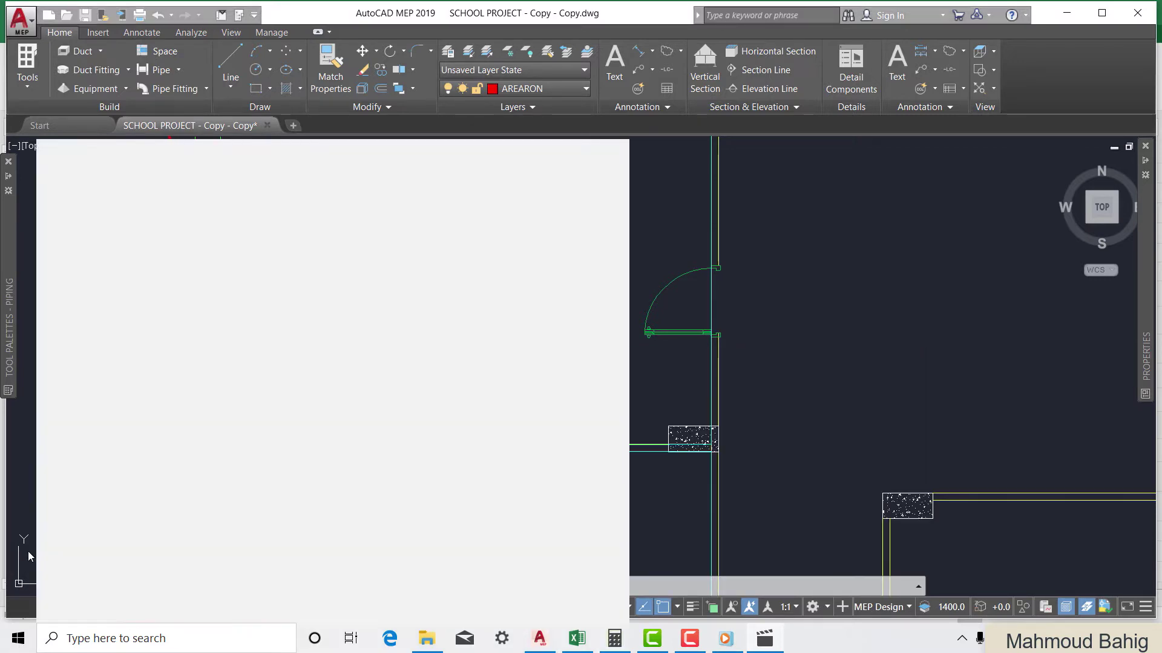
{"action": "scroll", "coordinate": [154, 439], "scroll_direction": "down", "scroll_amount": 6}
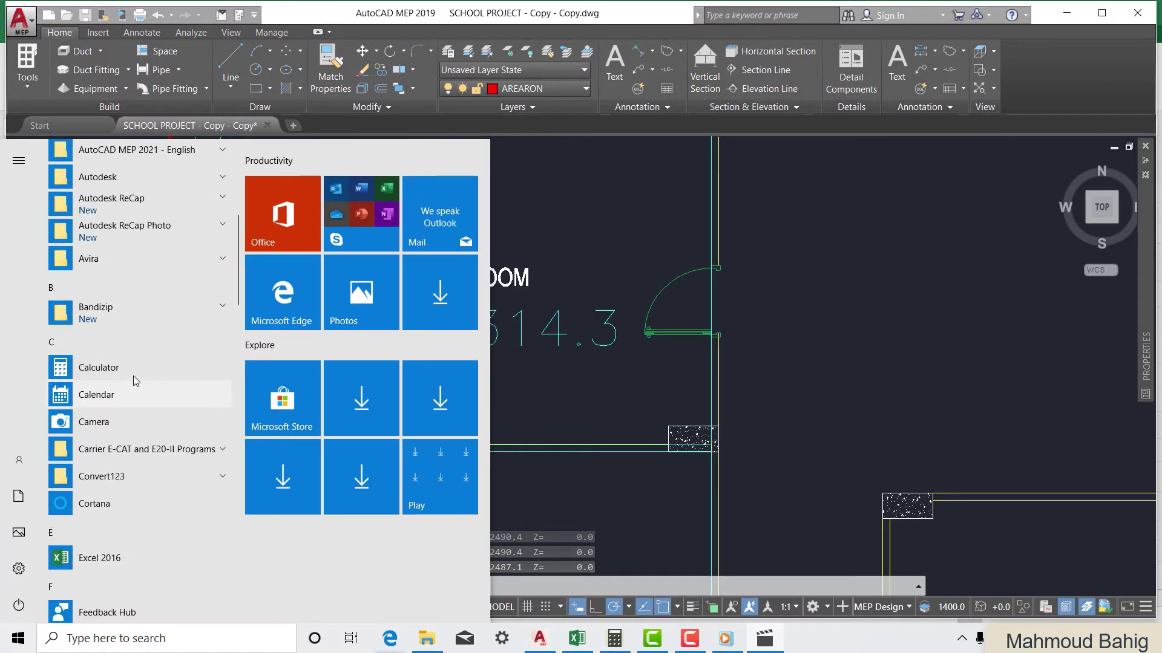
{"action": "left_click", "coordinate": [129, 376]}
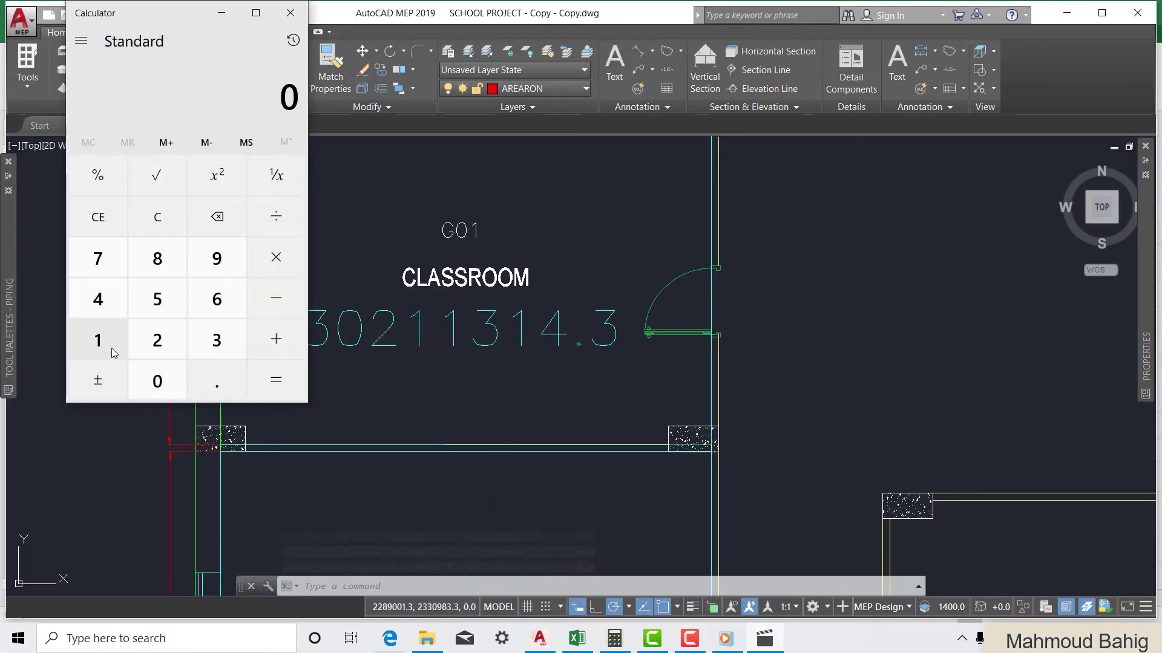
{"action": "left_click", "coordinate": [112, 350]}
{"action": "left_click", "coordinate": [111, 350]}
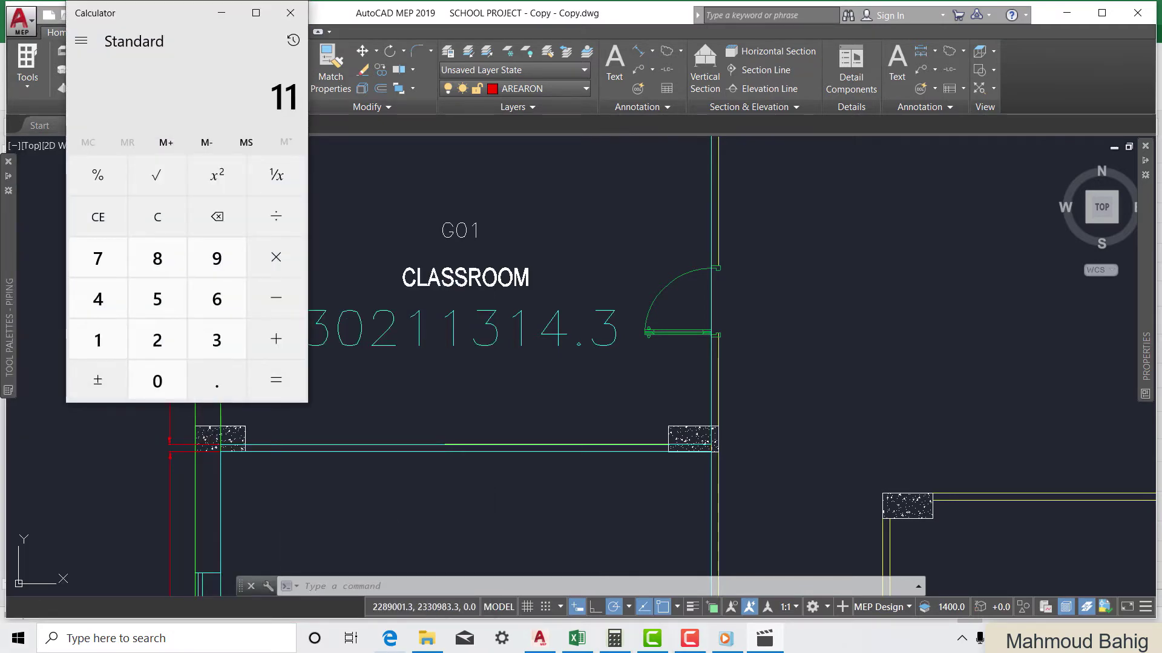
{"action": "mouse_move", "coordinate": [539, 638]}
{"action": "left_click", "coordinate": [551, 586]}
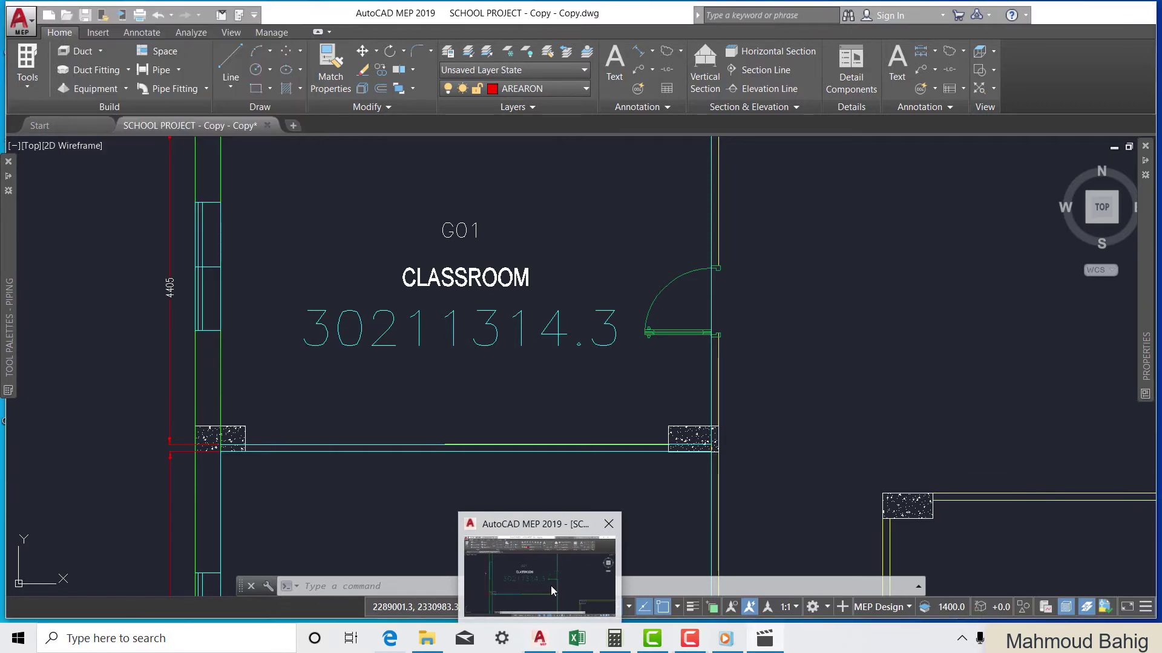
{"action": "left_click", "coordinate": [615, 638]}
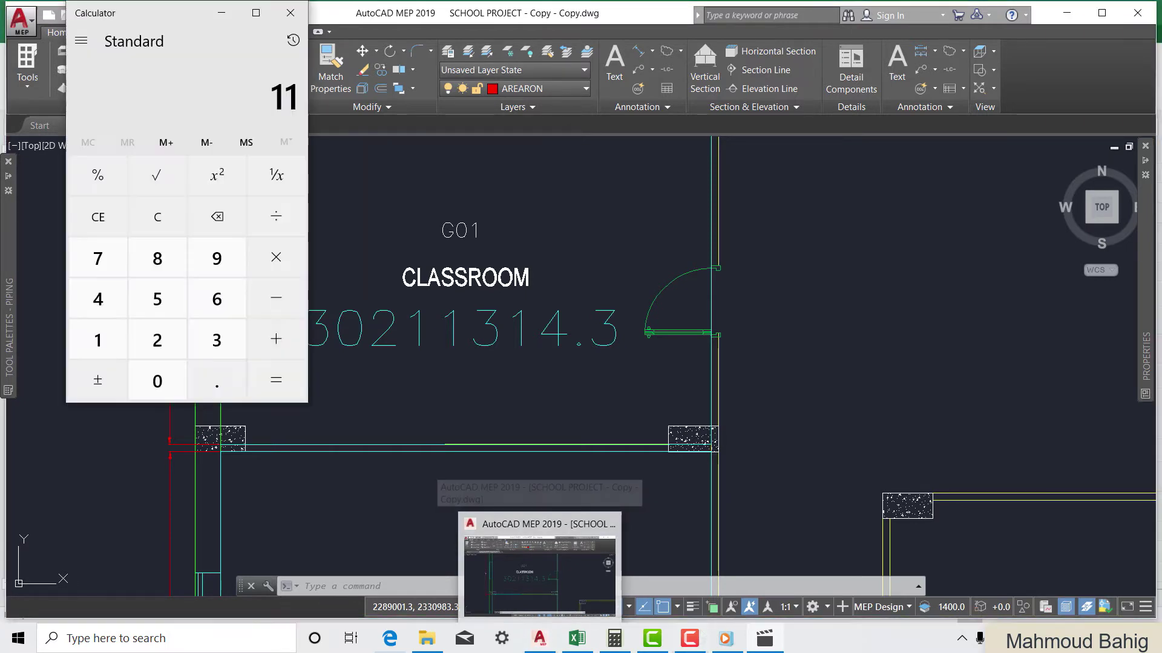
{"action": "left_click", "coordinate": [230, 382]}
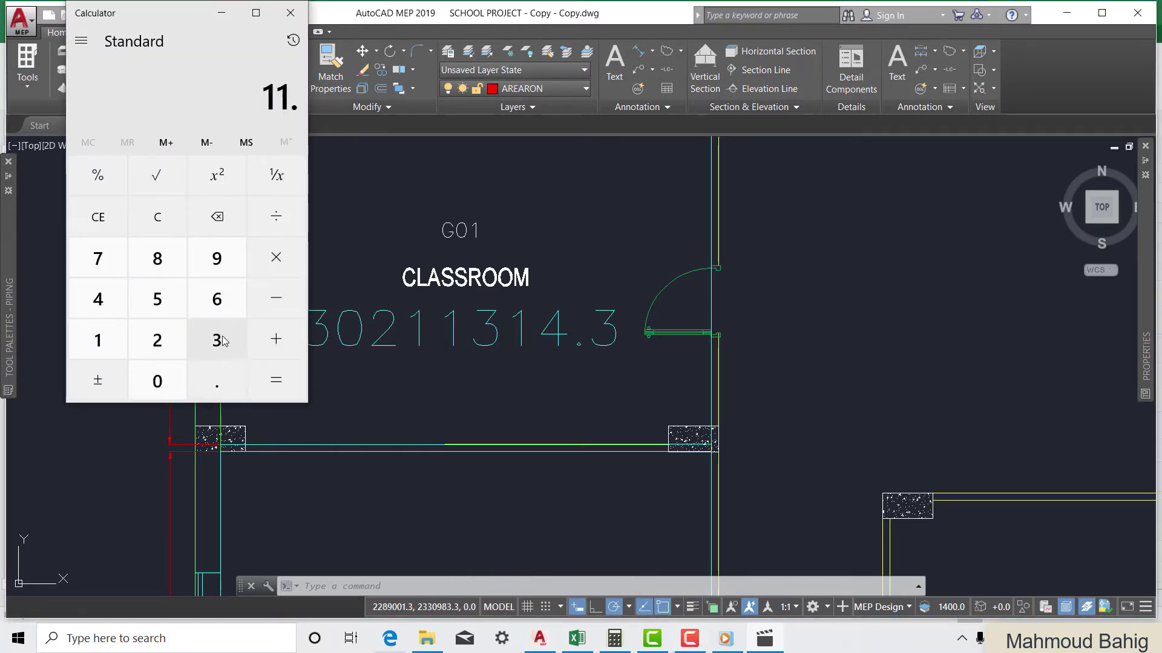
{"action": "left_click", "coordinate": [225, 343]}
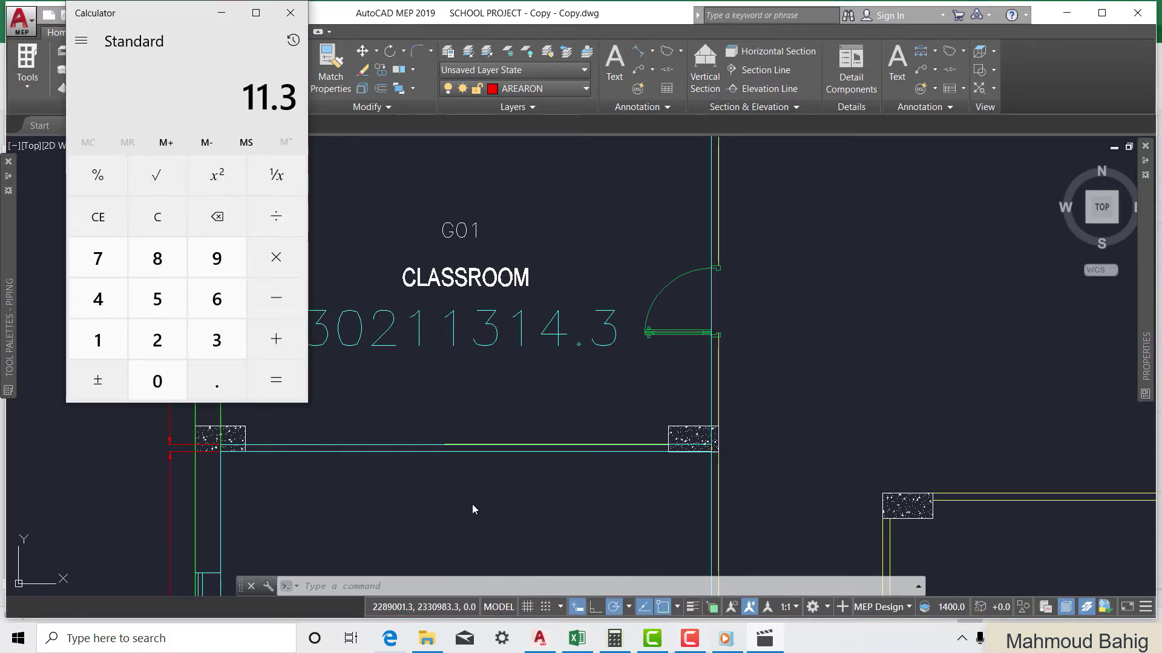
Return to AutoCAD and list the same polyline again to check its length against the Calculator entry
{"action": "left_click", "coordinate": [574, 532]}
{"action": "left_click", "coordinate": [699, 313]}
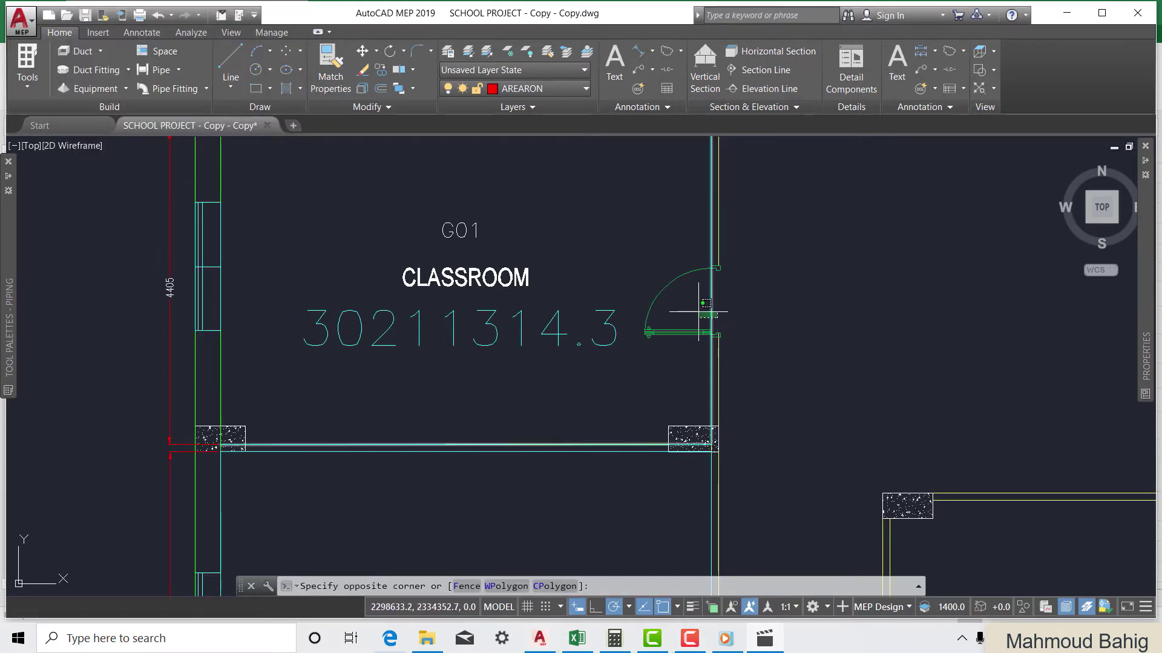
{"action": "left_click", "coordinate": [770, 321]}
{"action": "type", "text": "1"}
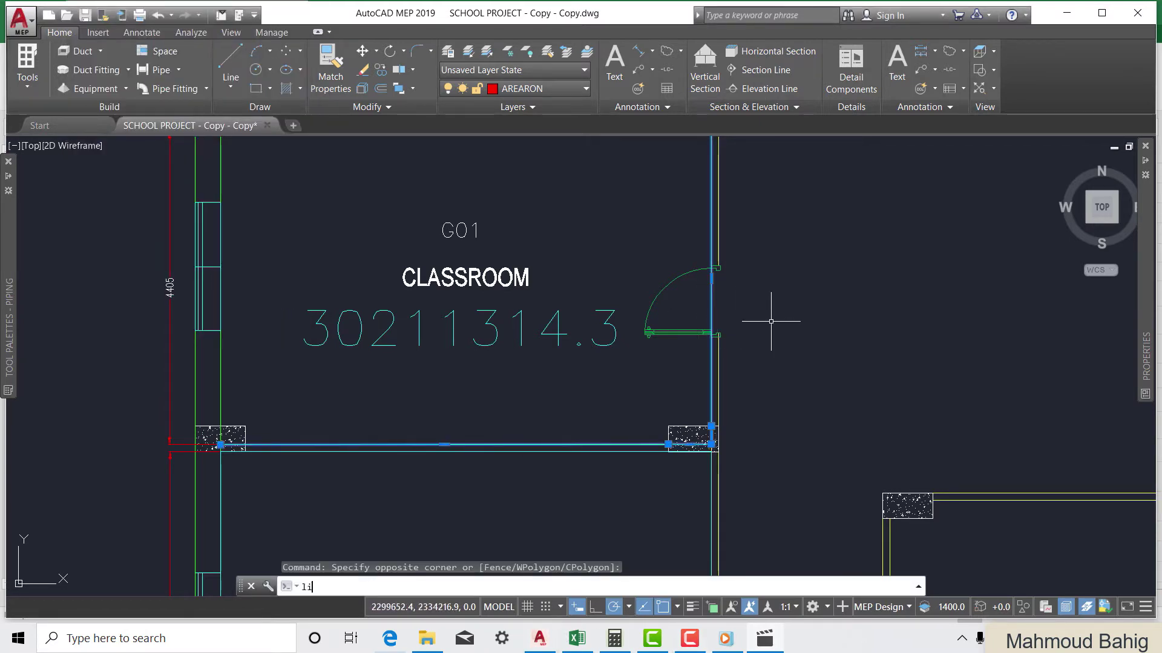
{"action": "type", "text": "i"}
{"action": "key", "text": "Return"}
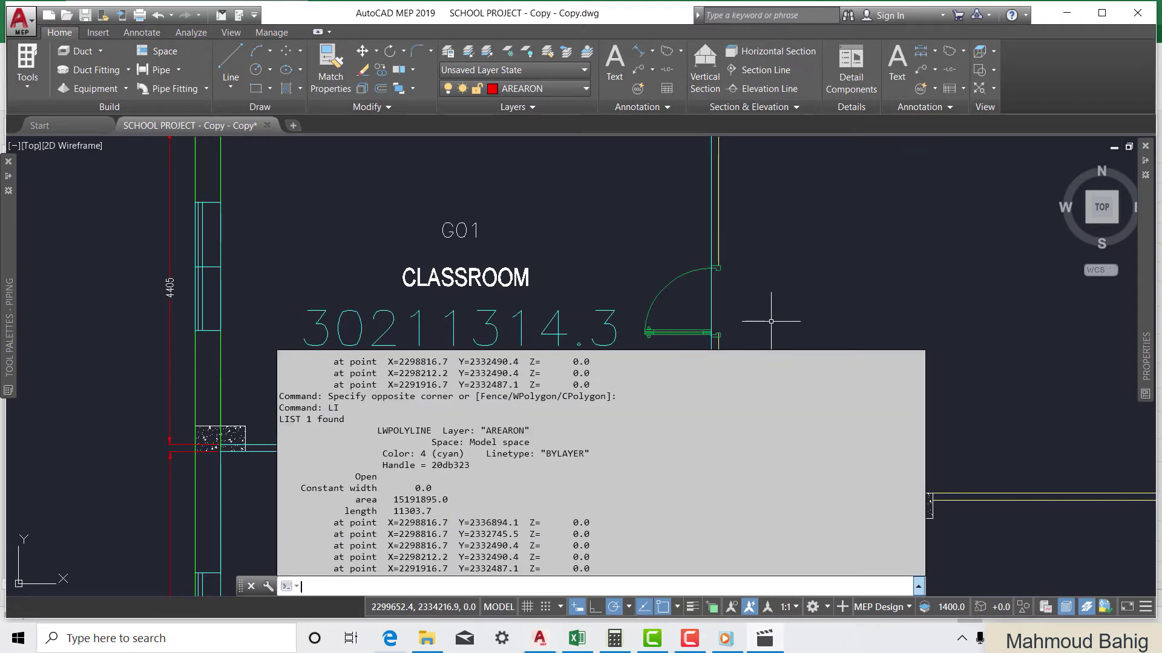
{"action": "left_click", "coordinate": [691, 572]}
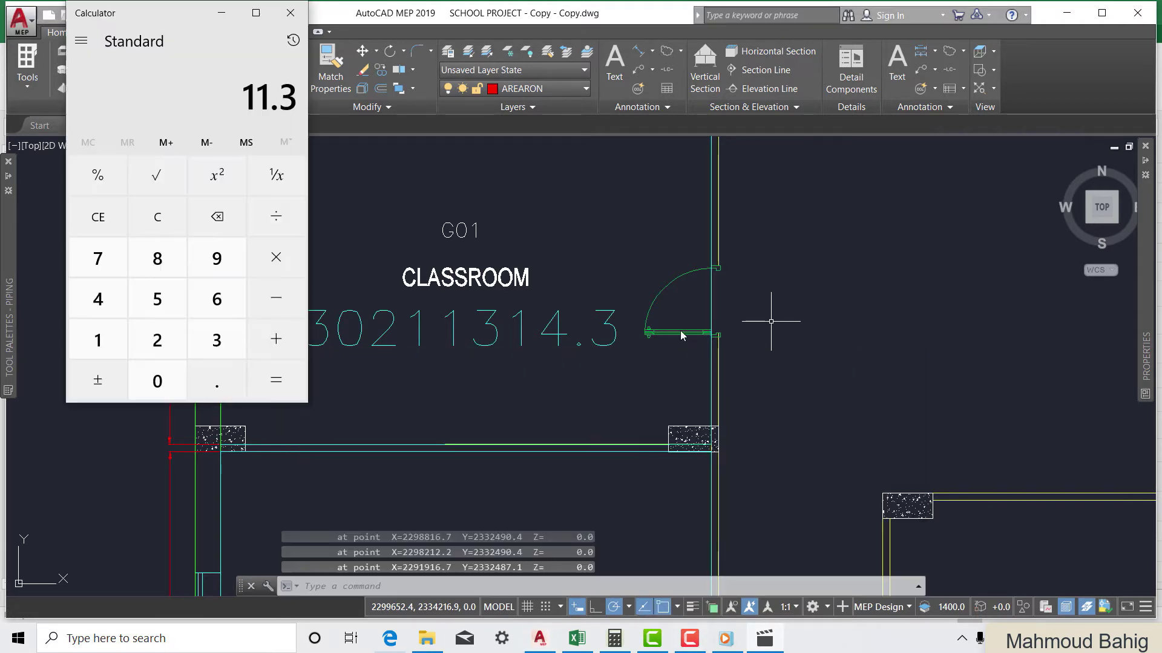
{"action": "left_click", "coordinate": [816, 347]}
Locate the Section A-A drawing beside the floor plans and examine its lower floors near the entrance stair
{"action": "scroll", "coordinate": [623, 307], "scroll_direction": "down", "scroll_amount": 10}
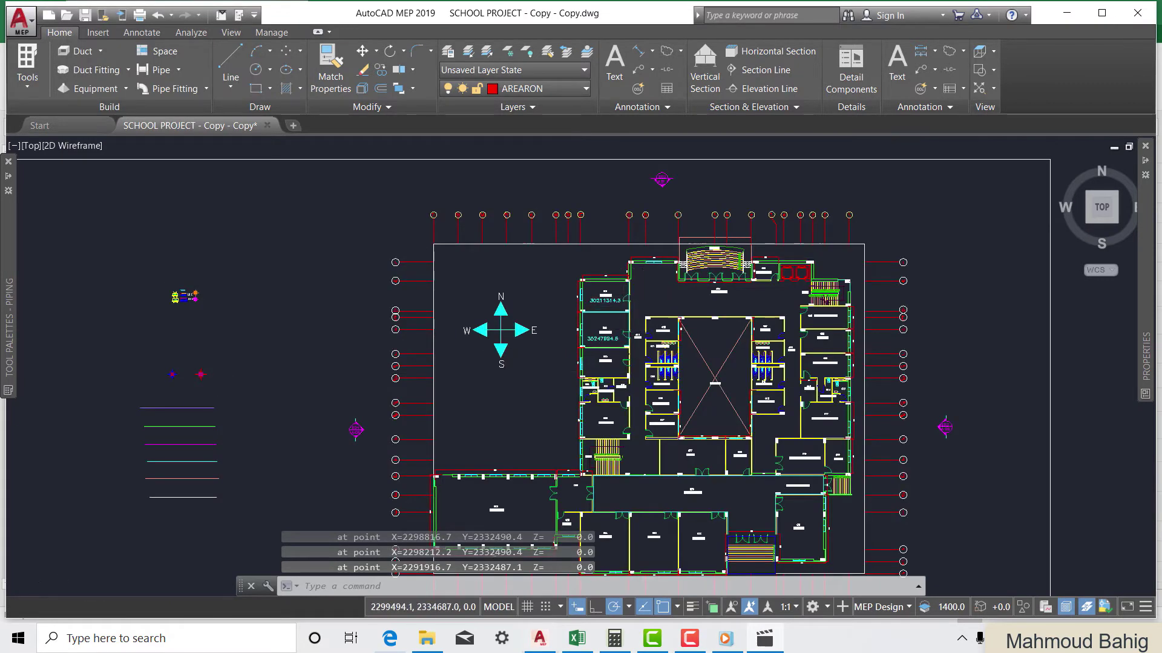
{"action": "scroll", "coordinate": [692, 283], "scroll_direction": "up", "scroll_amount": 5}
{"action": "scroll", "coordinate": [739, 261], "scroll_direction": "down", "scroll_amount": 10}
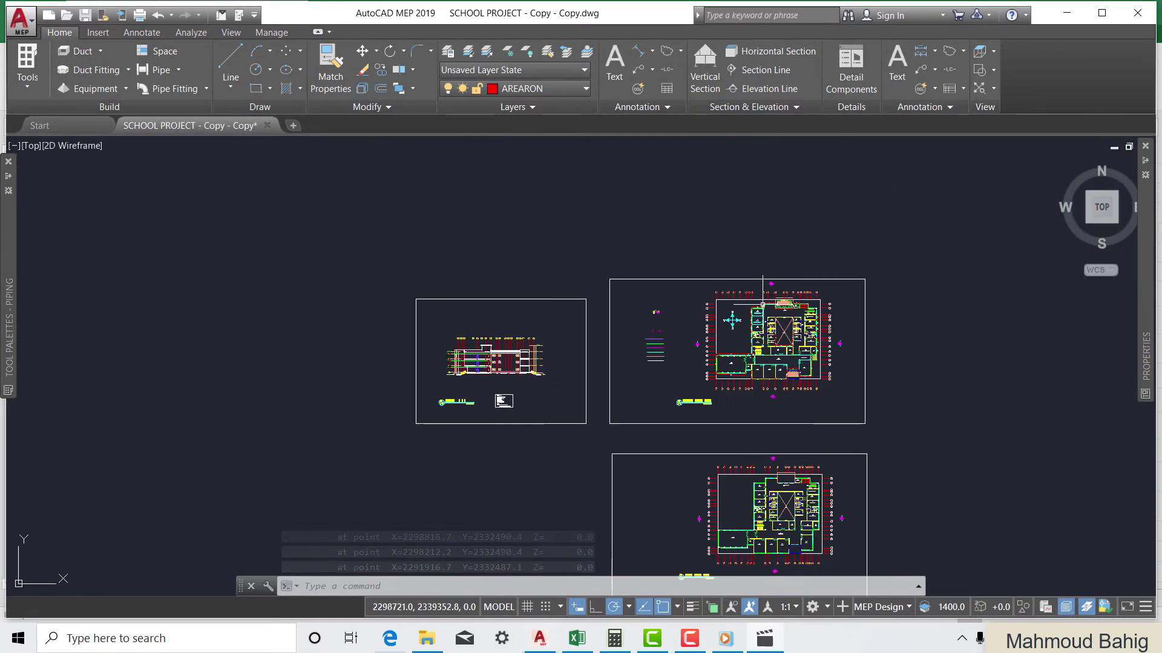
{"action": "scroll", "coordinate": [433, 363], "scroll_direction": "up", "scroll_amount": 12}
{"action": "scroll", "coordinate": [791, 463], "scroll_direction": "down", "scroll_amount": 5}
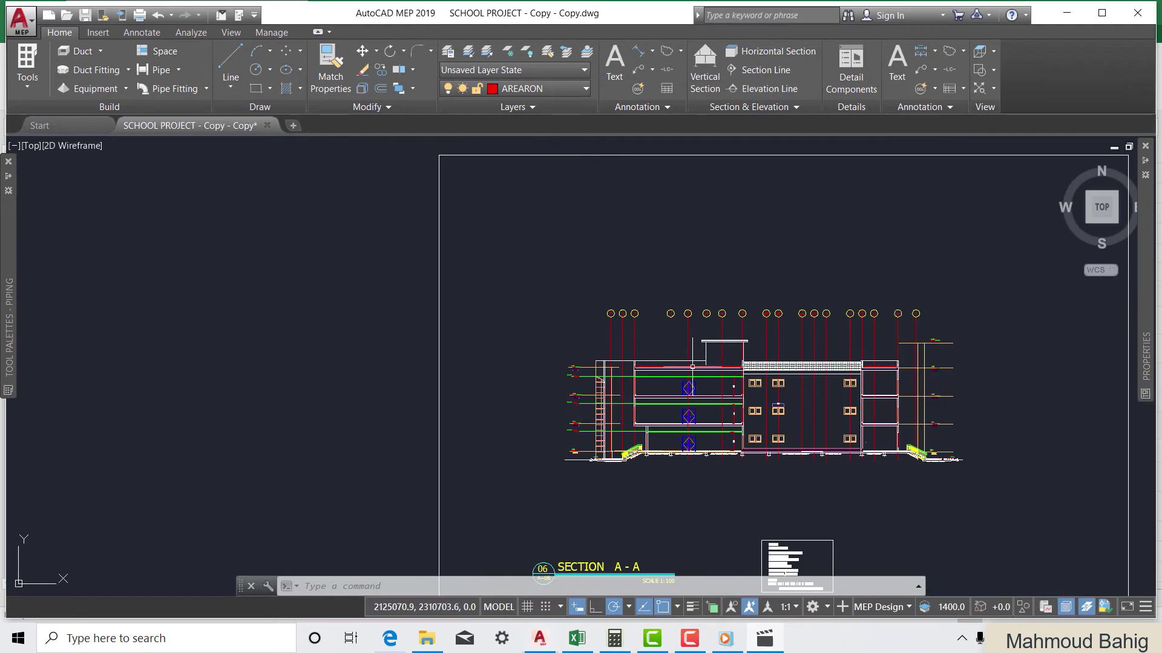
{"action": "scroll", "coordinate": [791, 463], "scroll_direction": "up", "scroll_amount": 2}
{"action": "scroll", "coordinate": [695, 389], "scroll_direction": "up", "scroll_amount": 6}
{"action": "scroll", "coordinate": [423, 406], "scroll_direction": "down", "scroll_amount": 5}
{"action": "scroll", "coordinate": [337, 420], "scroll_direction": "up", "scroll_amount": 1}
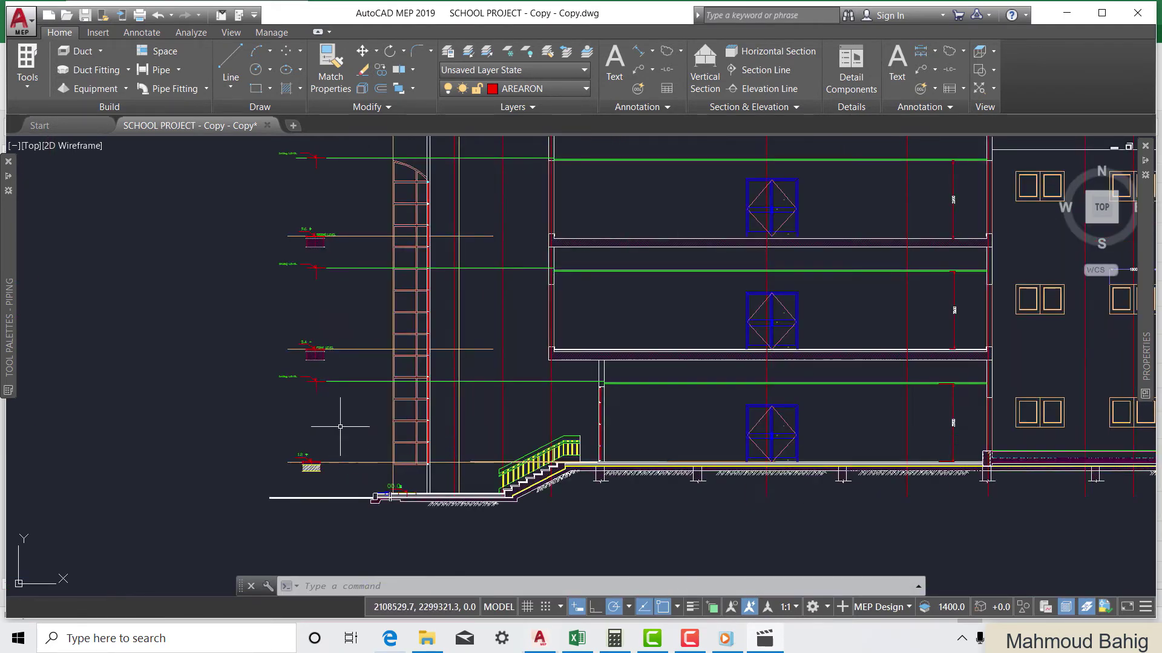
Examine the ground floor, first level and ceiling level marks in Section A-A to determine the storey height
{"action": "scroll", "coordinate": [295, 361], "scroll_direction": "up", "scroll_amount": 4}
{"action": "scroll", "coordinate": [303, 375], "scroll_direction": "up", "scroll_amount": 2}
{"action": "scroll", "coordinate": [410, 324], "scroll_direction": "down", "scroll_amount": 6}
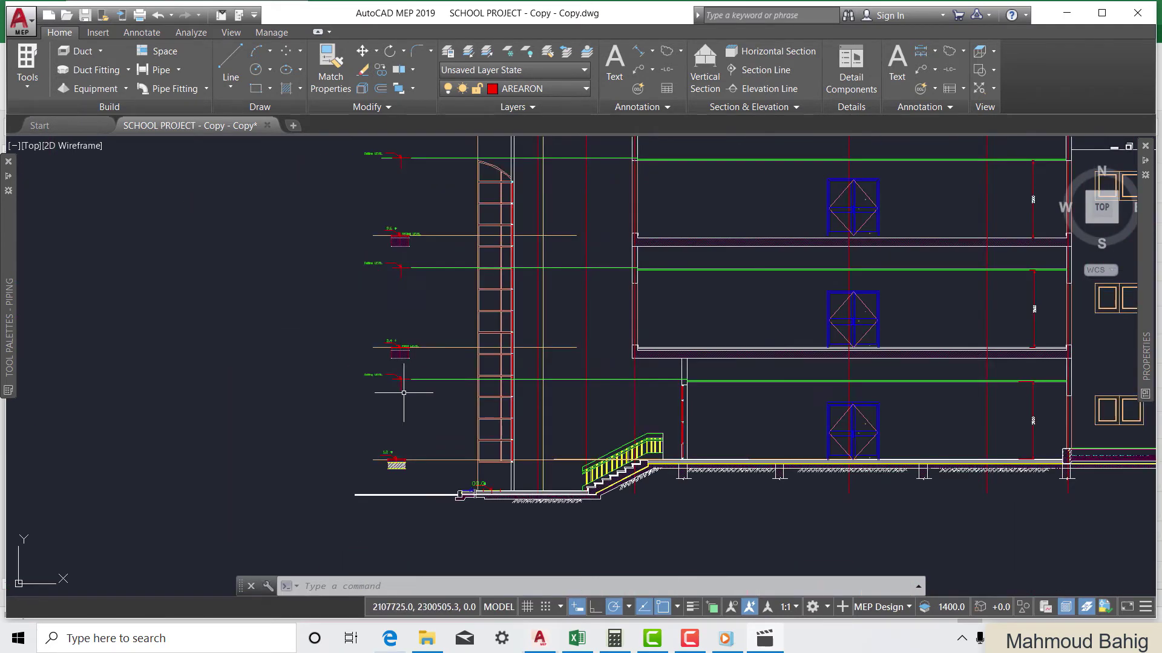
{"action": "scroll", "coordinate": [786, 424], "scroll_direction": "down", "scroll_amount": 2}
{"action": "scroll", "coordinate": [575, 411], "scroll_direction": "up", "scroll_amount": 2}
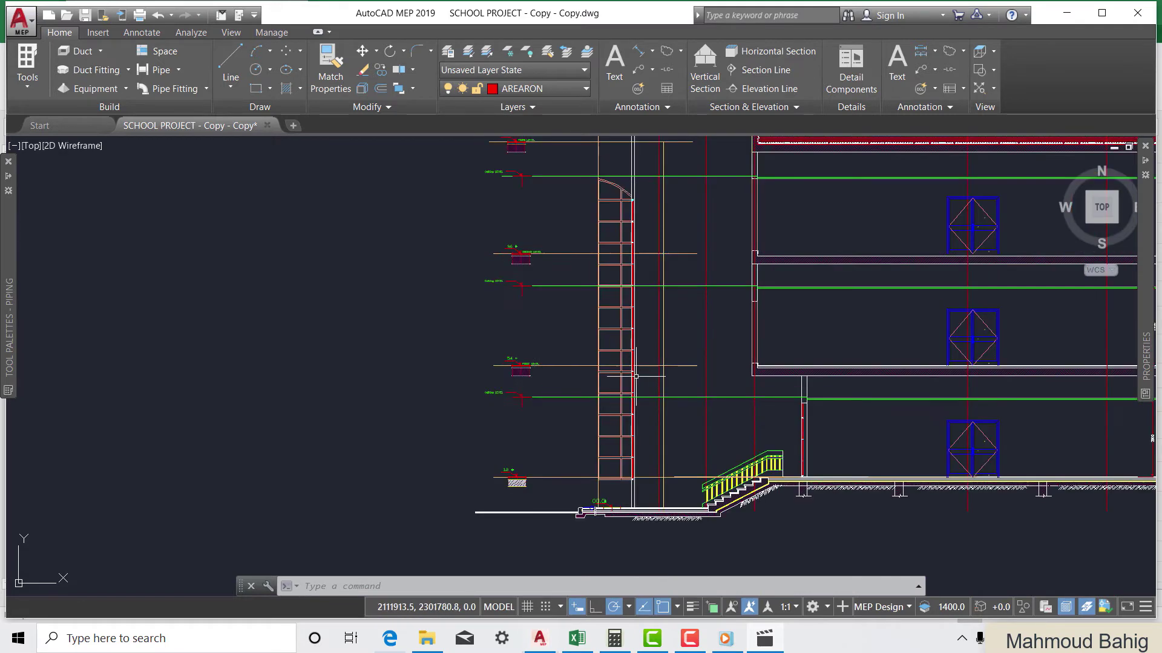
{"action": "scroll", "coordinate": [513, 394], "scroll_direction": "up", "scroll_amount": 8}
{"action": "scroll", "coordinate": [498, 352], "scroll_direction": "down", "scroll_amount": 4}
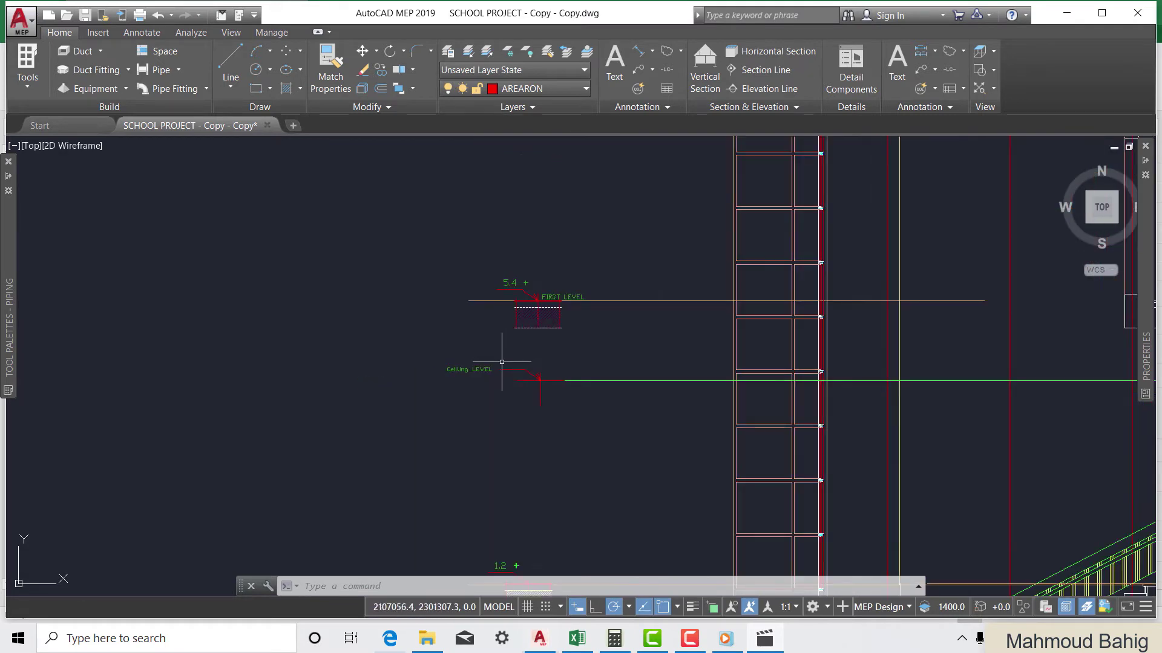
{"action": "scroll", "coordinate": [391, 357], "scroll_direction": "up", "scroll_amount": 4}
{"action": "scroll", "coordinate": [510, 355], "scroll_direction": "down", "scroll_amount": 4}
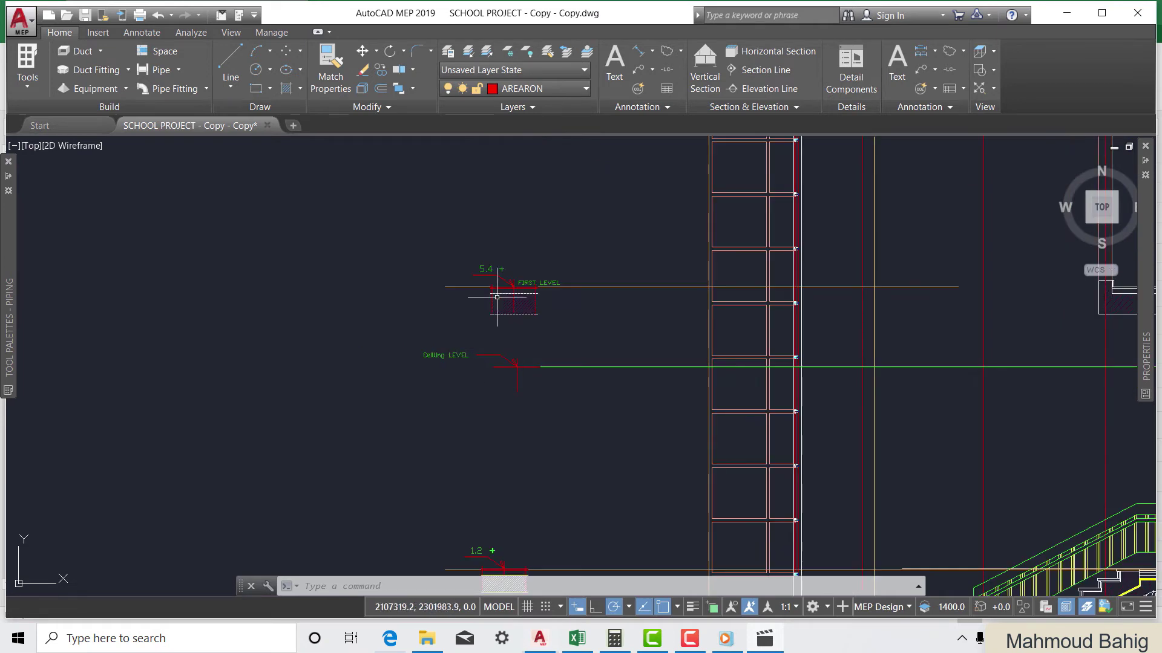
{"action": "scroll", "coordinate": [511, 272], "scroll_direction": "up", "scroll_amount": 2}
{"action": "scroll", "coordinate": [415, 316], "scroll_direction": "down", "scroll_amount": 3}
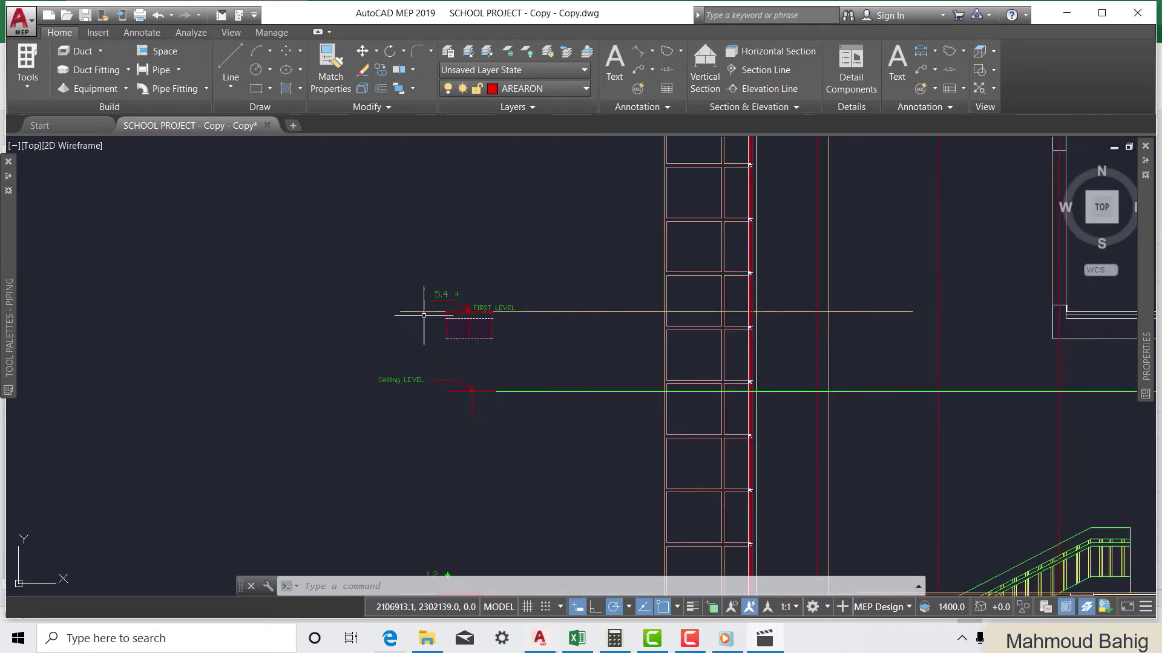
{"action": "scroll", "coordinate": [513, 317], "scroll_direction": "up", "scroll_amount": 1}
{"action": "scroll", "coordinate": [514, 221], "scroll_direction": "down", "scroll_amount": 2}
{"action": "scroll", "coordinate": [532, 371], "scroll_direction": "up", "scroll_amount": 3}
{"action": "scroll", "coordinate": [366, 314], "scroll_direction": "up", "scroll_amount": 3}
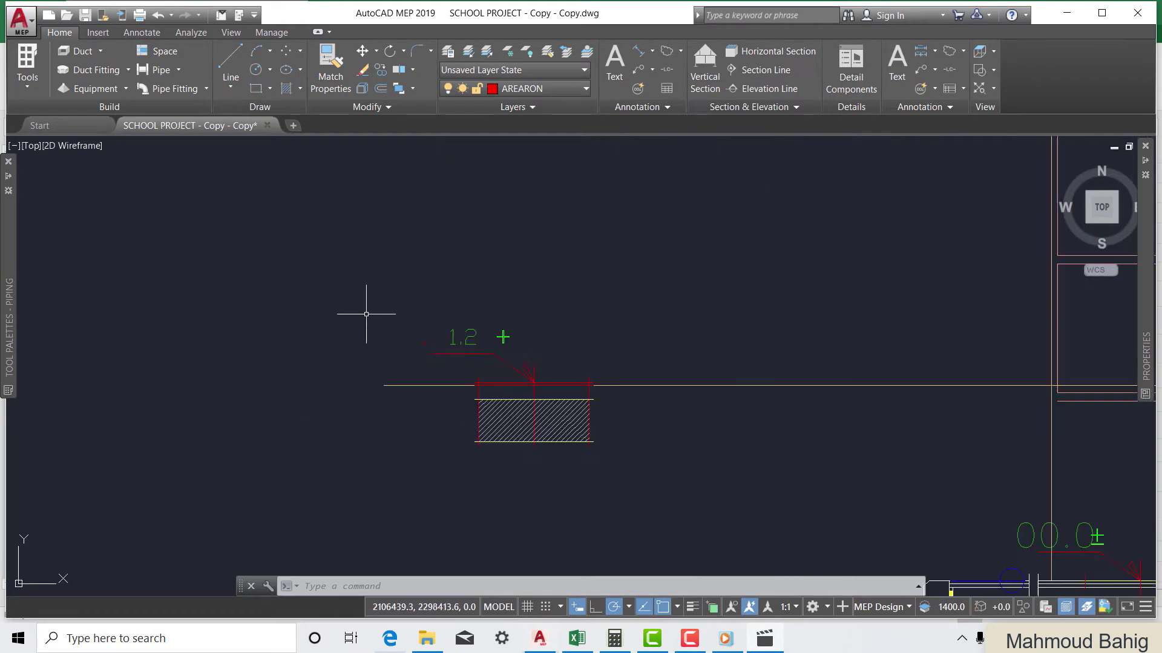
Span an aligned dimension in Section A-A from the ground floor finish line up to the top of the first-floor structural slab
{"action": "scroll", "coordinate": [393, 368], "scroll_direction": "down", "scroll_amount": 6}
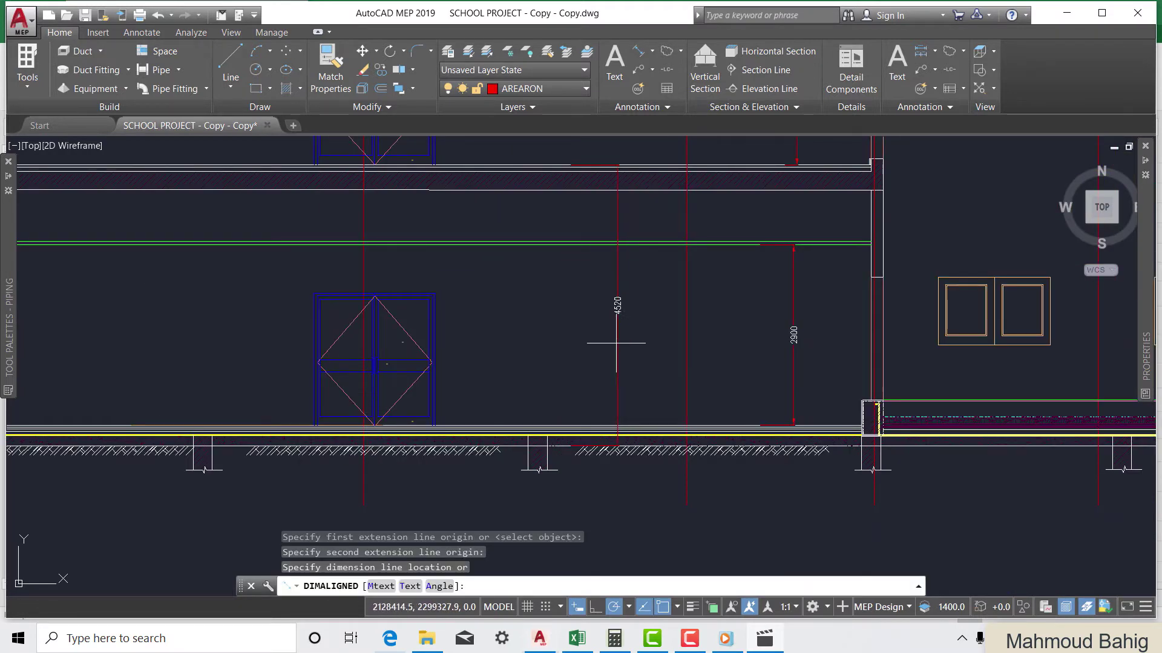
{"action": "left_click", "coordinate": [626, 342]}
{"action": "key", "text": "space"}
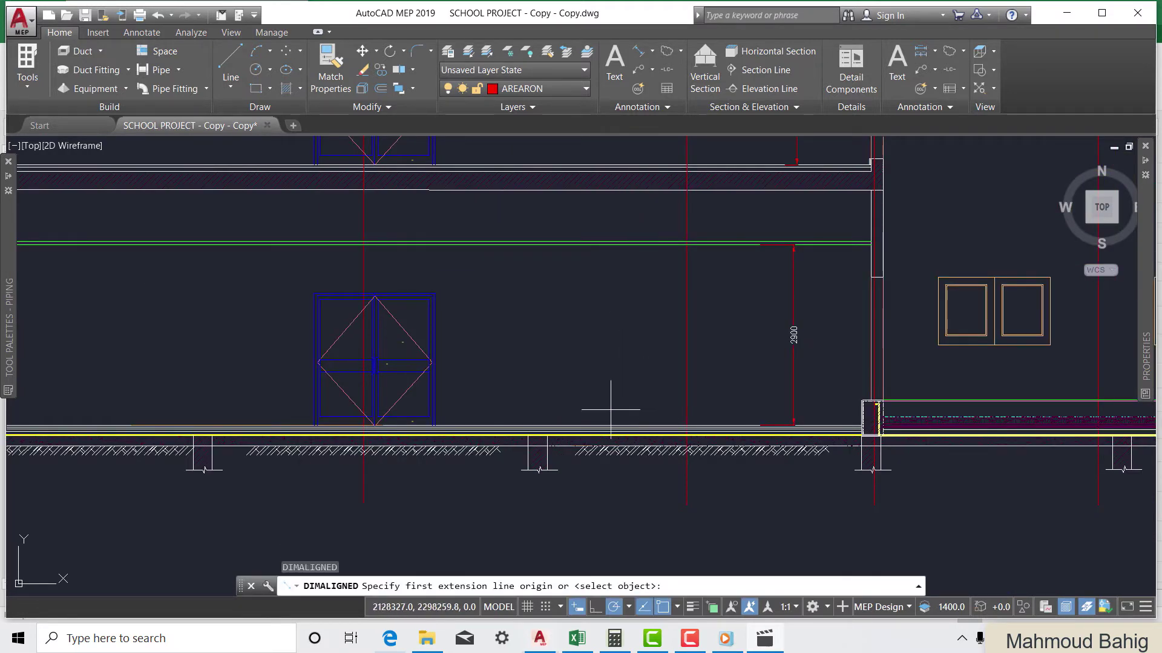
{"action": "scroll", "coordinate": [612, 404], "scroll_direction": "up", "scroll_amount": 3}
{"action": "scroll", "coordinate": [606, 450], "scroll_direction": "up", "scroll_amount": 5}
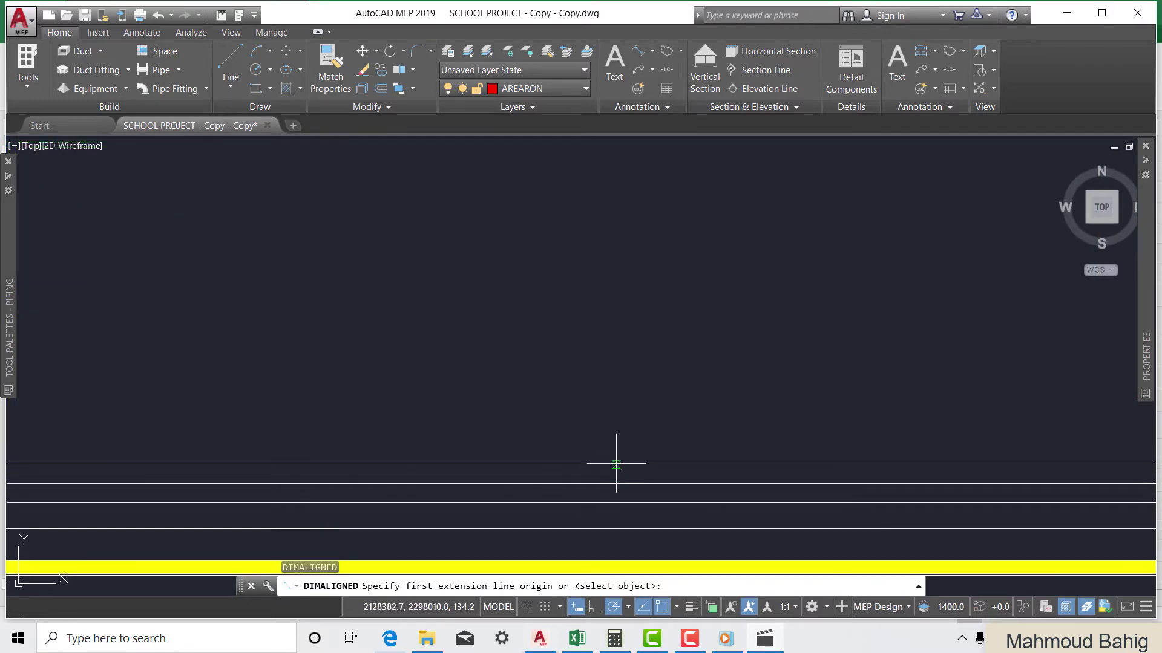
{"action": "left_click", "coordinate": [616, 464]}
{"action": "scroll", "coordinate": [611, 427], "scroll_direction": "down", "scroll_amount": 5}
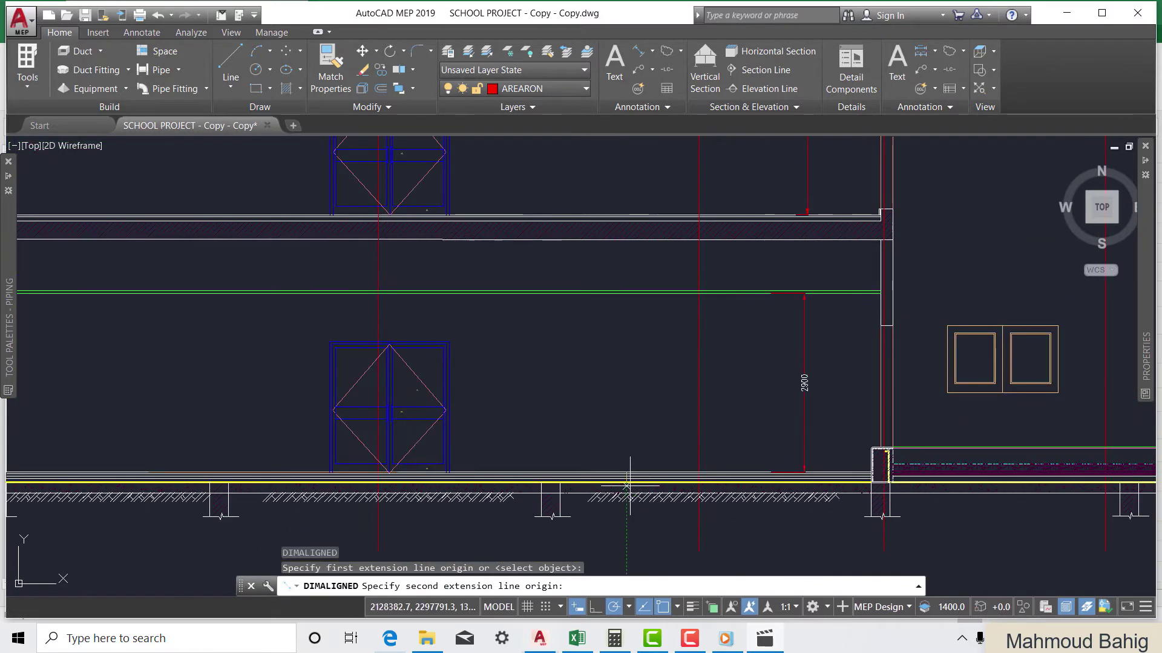
{"action": "scroll", "coordinate": [627, 193], "scroll_direction": "down", "scroll_amount": 4}
{"action": "scroll", "coordinate": [630, 230], "scroll_direction": "up", "scroll_amount": 2}
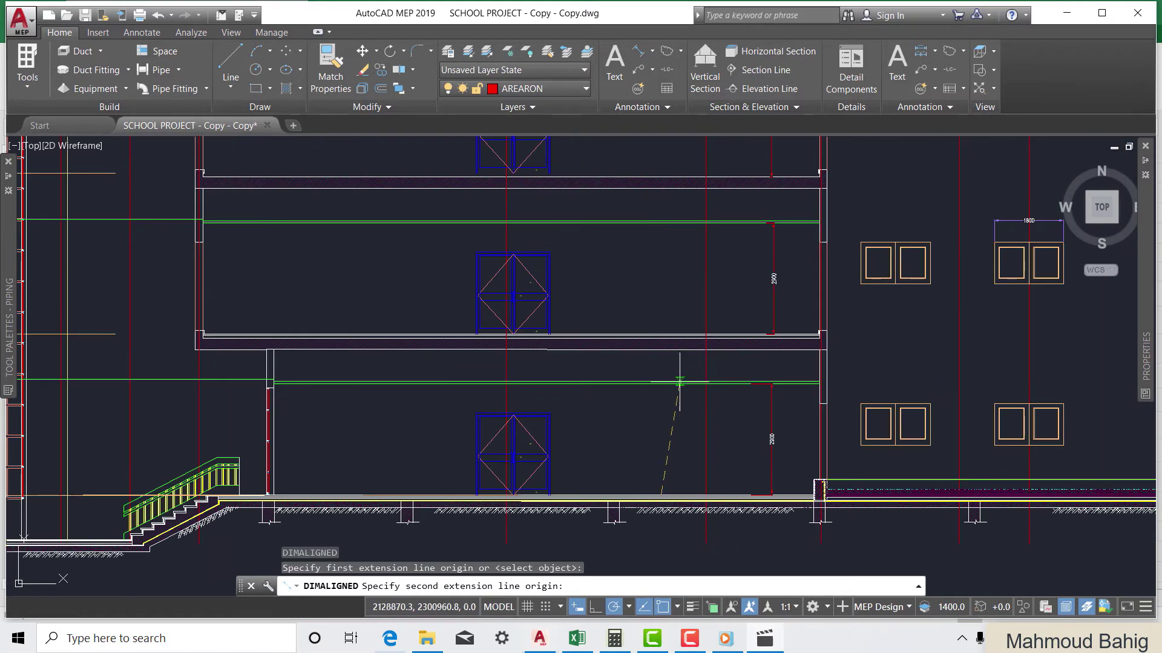
{"action": "scroll", "coordinate": [663, 328], "scroll_direction": "up", "scroll_amount": 6}
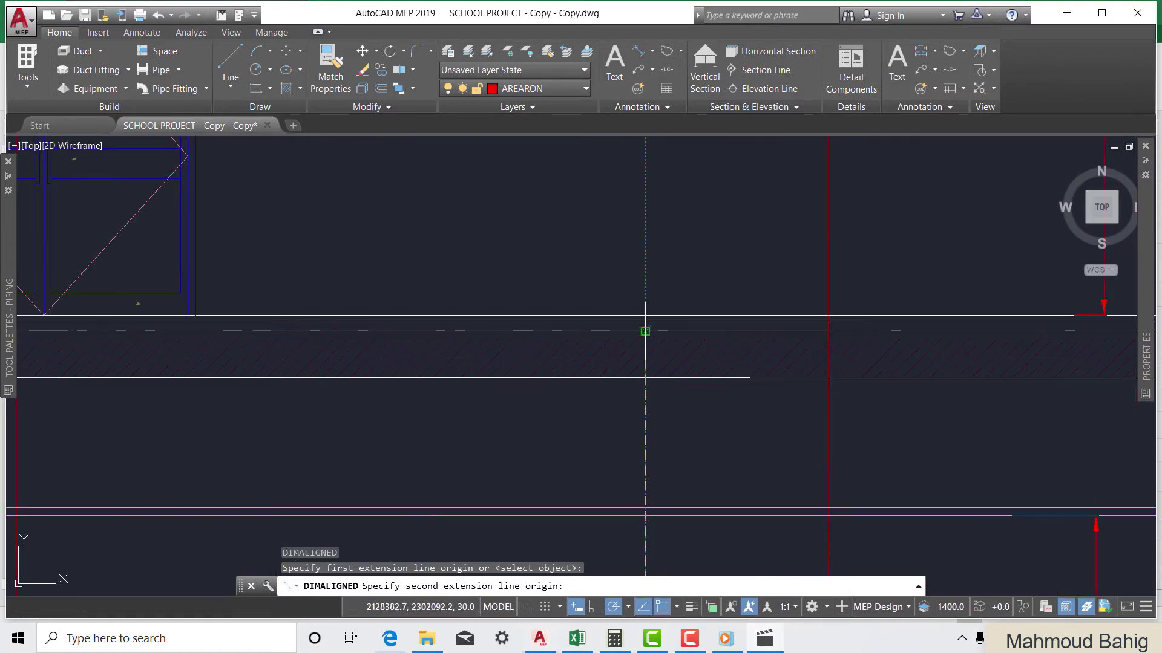
{"action": "left_click", "coordinate": [641, 328]}
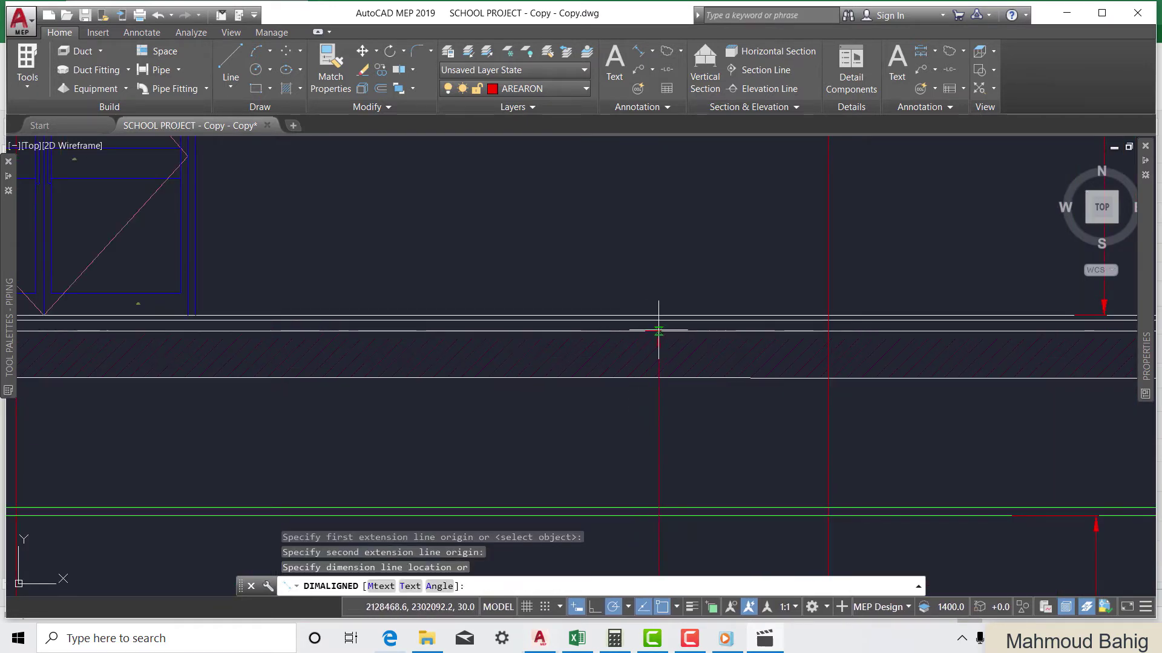
Place the floor-to-slab dimension line between the ground floor door and the existing 2900 ceiling-height dimension, and check its text
{"action": "scroll", "coordinate": [656, 329], "scroll_direction": "down", "scroll_amount": 2}
{"action": "scroll", "coordinate": [665, 400], "scroll_direction": "down", "scroll_amount": 1}
{"action": "scroll", "coordinate": [669, 424], "scroll_direction": "up", "scroll_amount": 2}
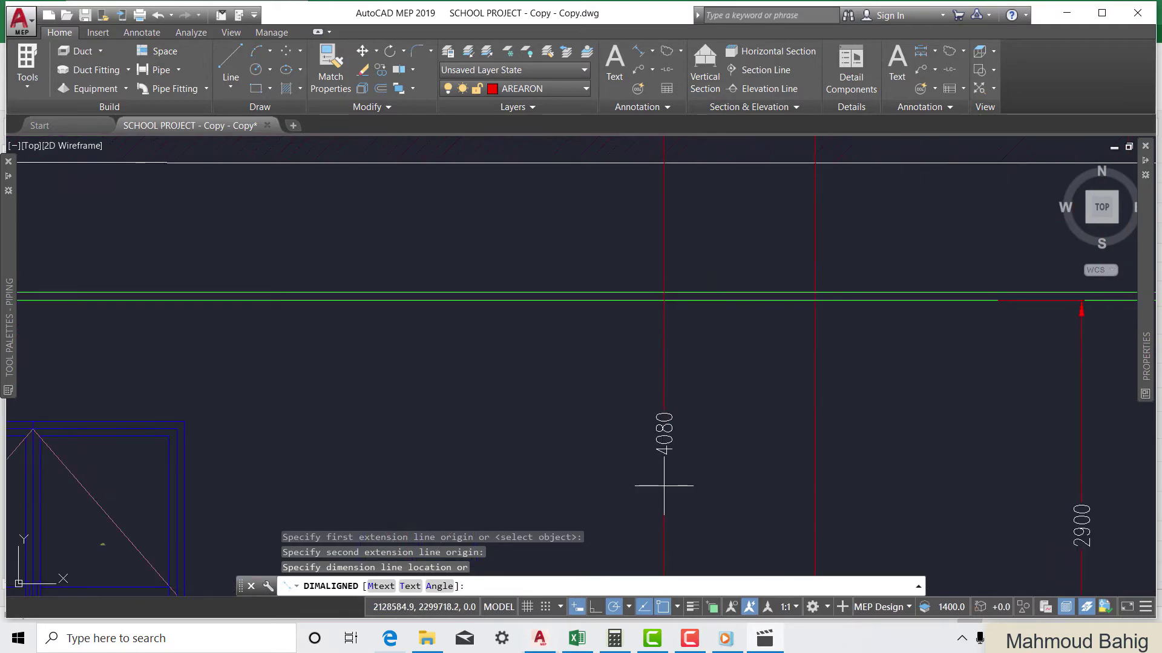
{"action": "scroll", "coordinate": [670, 478], "scroll_direction": "down", "scroll_amount": 1}
{"action": "scroll", "coordinate": [659, 423], "scroll_direction": "down", "scroll_amount": 2}
{"action": "scroll", "coordinate": [659, 422], "scroll_direction": "up", "scroll_amount": 4}
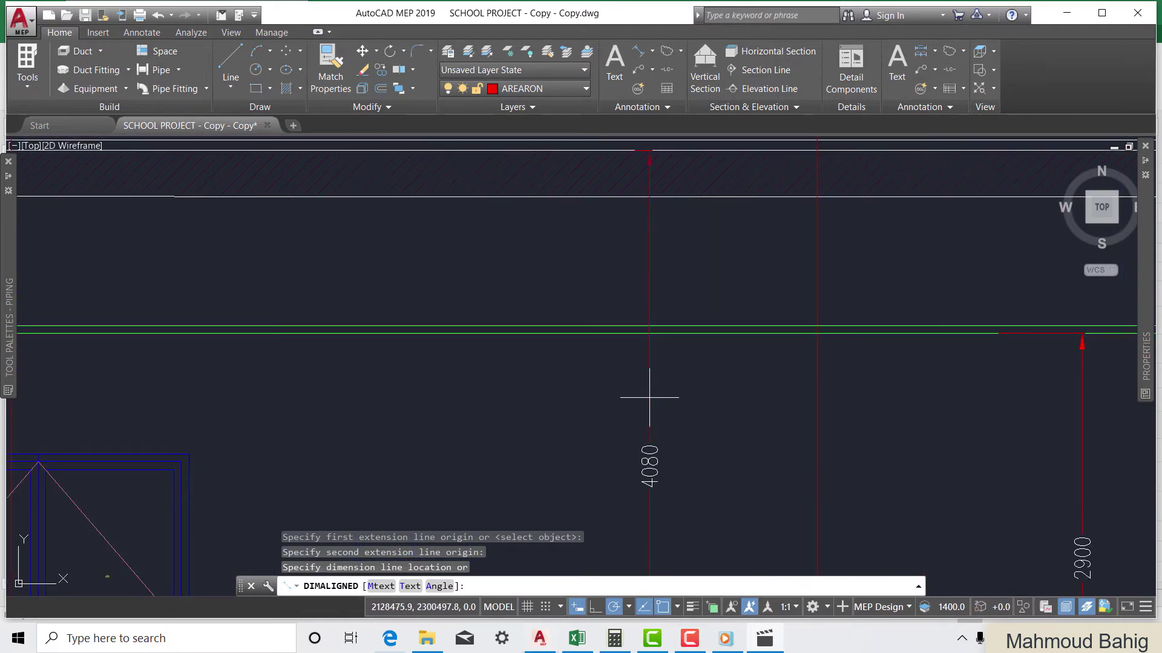
{"action": "scroll", "coordinate": [647, 387], "scroll_direction": "down", "scroll_amount": 4}
{"action": "scroll", "coordinate": [665, 470], "scroll_direction": "up", "scroll_amount": 2}
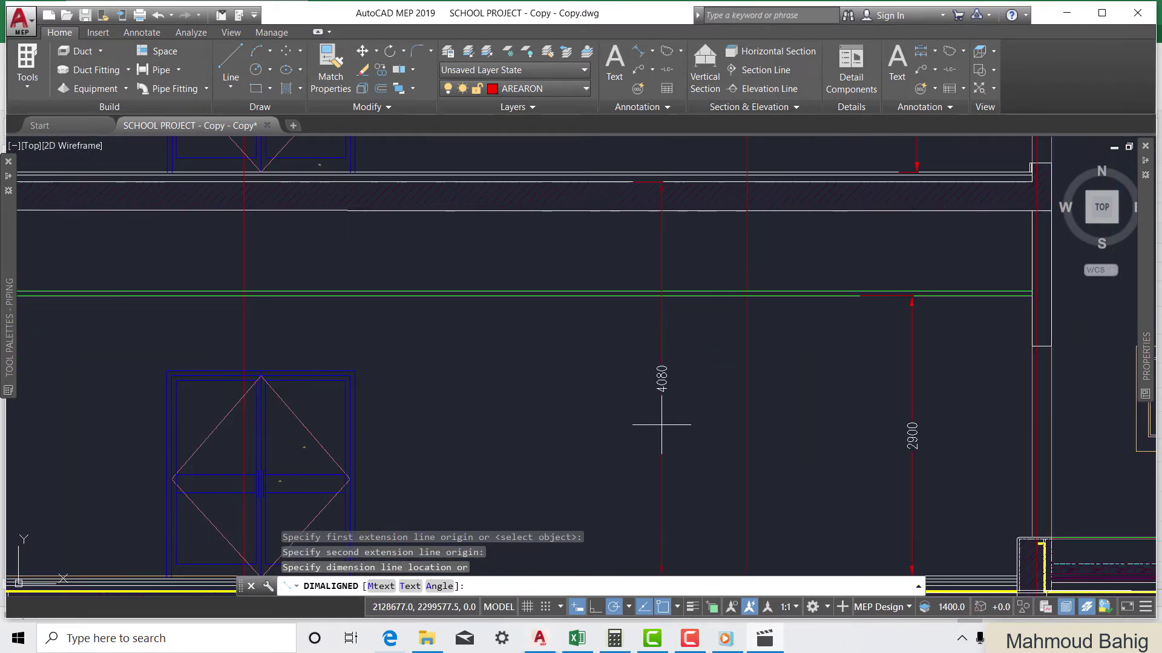
{"action": "left_click", "coordinate": [669, 399]}
{"action": "scroll", "coordinate": [669, 399], "scroll_direction": "down", "scroll_amount": 4}
{"action": "scroll", "coordinate": [669, 375], "scroll_direction": "up", "scroll_amount": 7}
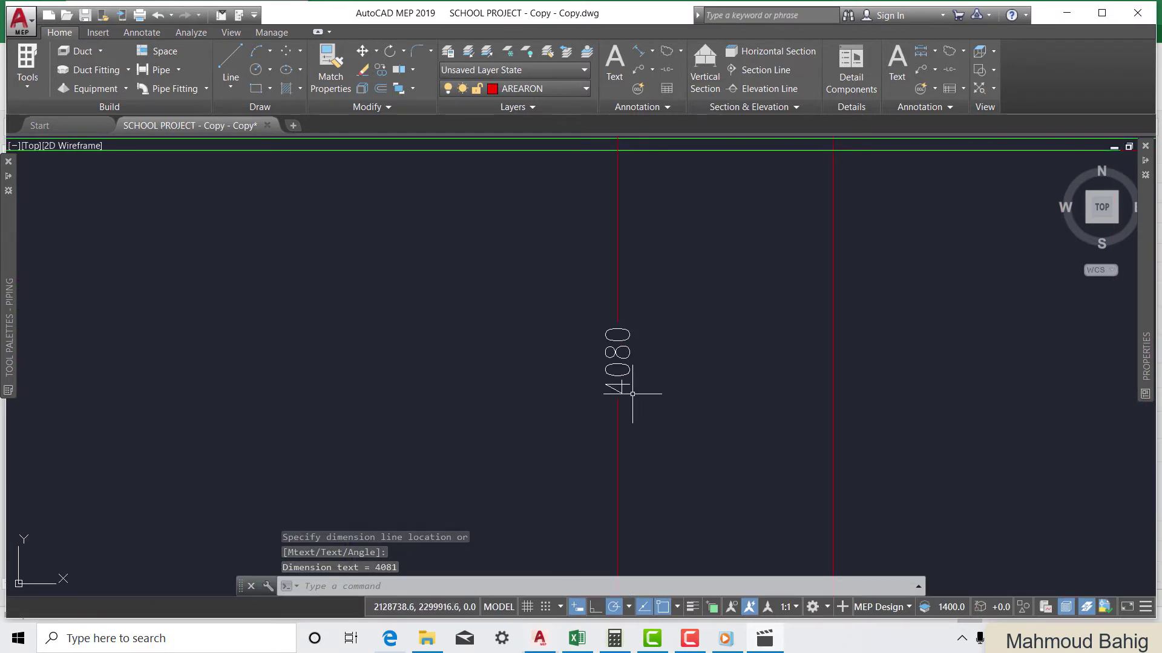
Delete the temporary floor-to-slab dimension from the ground storey of Section A-A
{"action": "scroll", "coordinate": [632, 393], "scroll_direction": "down", "scroll_amount": 3}
{"action": "left_click", "coordinate": [626, 366]}
{"action": "left_click", "coordinate": [630, 387]}
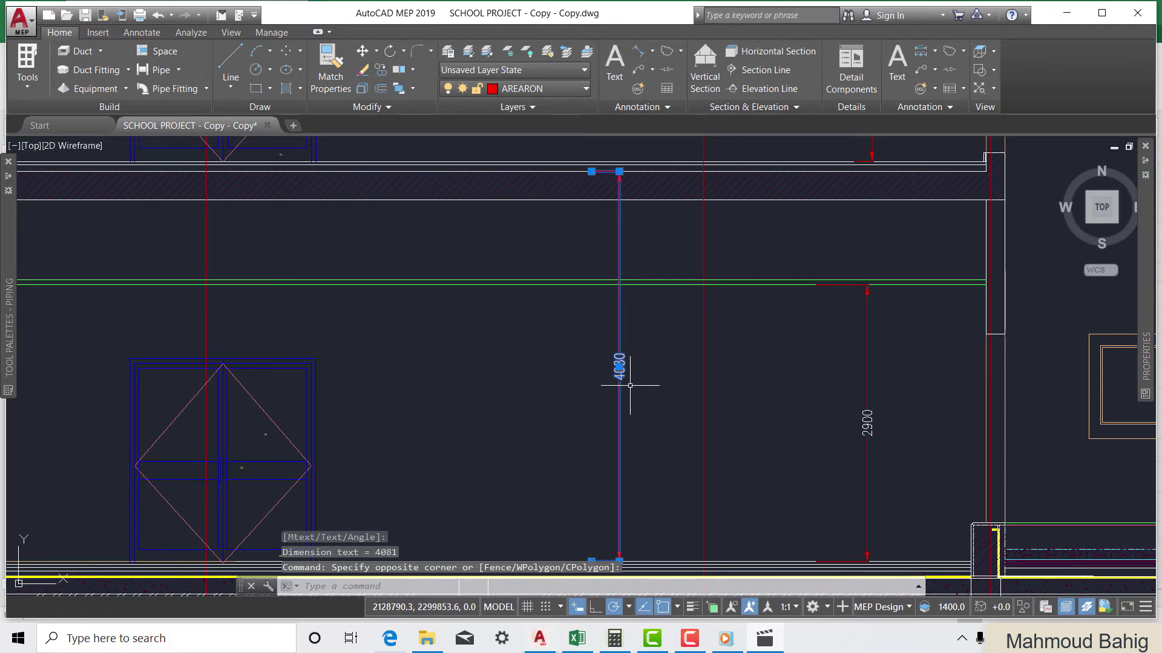
{"action": "key", "text": "Delete"}
Examine the ground floor and first level elevation marks beside Section A-A to compare their heights
{"action": "scroll", "coordinate": [630, 385], "scroll_direction": "down", "scroll_amount": 5}
{"action": "scroll", "coordinate": [467, 383], "scroll_direction": "up", "scroll_amount": 8}
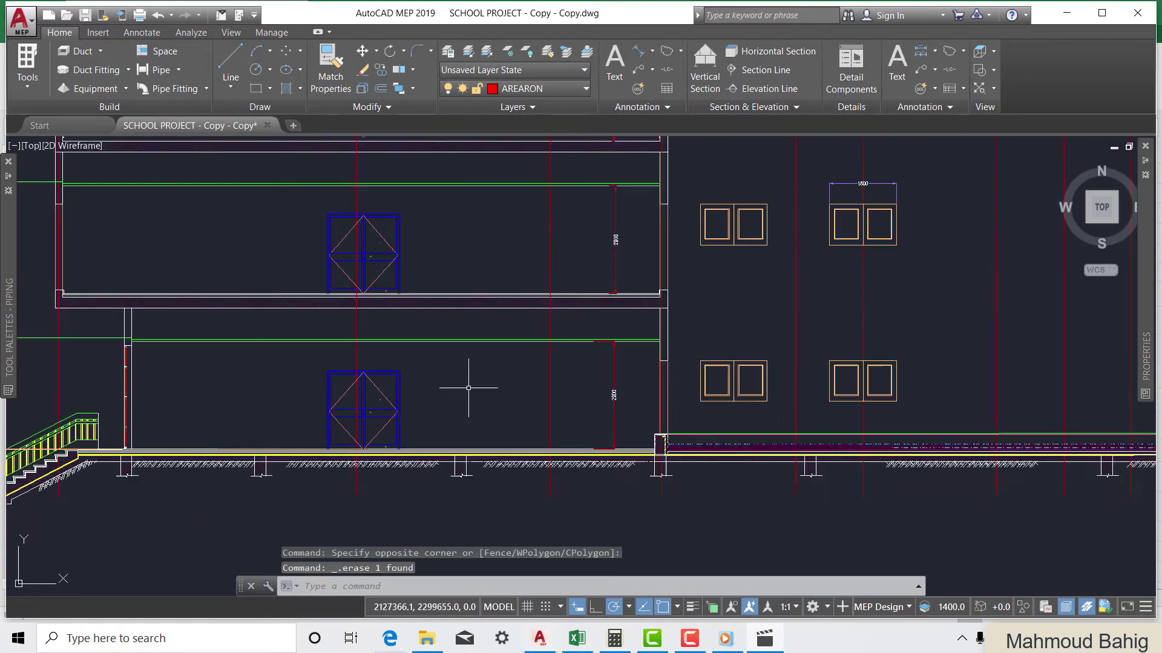
{"action": "scroll", "coordinate": [428, 550], "scroll_direction": "down", "scroll_amount": 6}
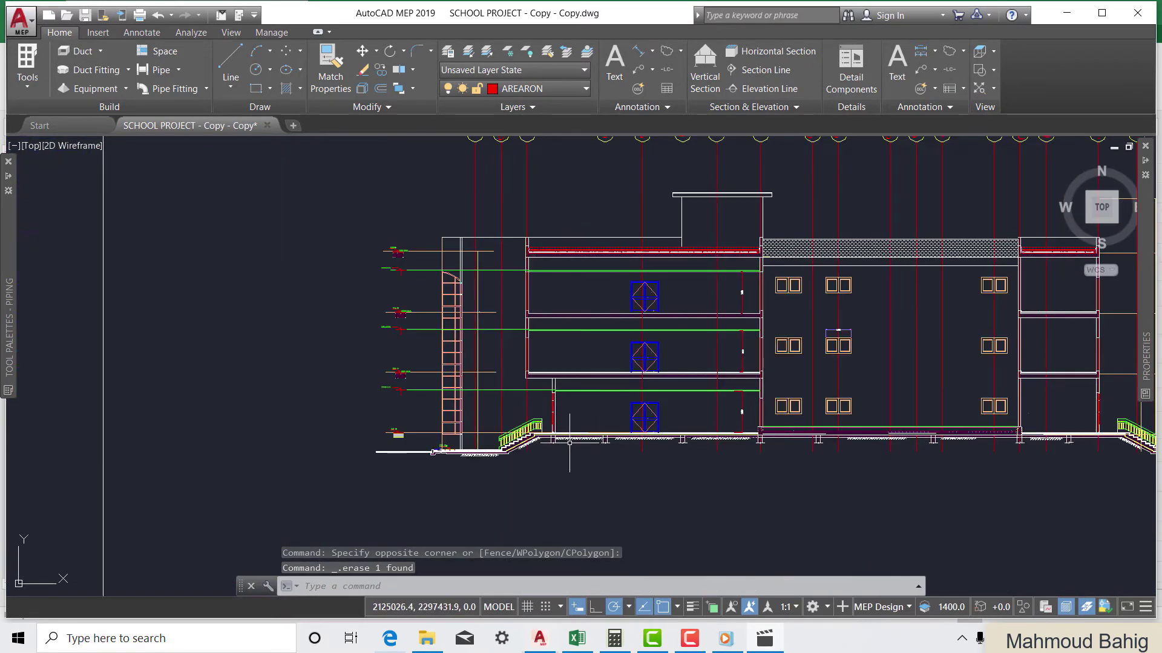
{"action": "scroll", "coordinate": [355, 401], "scroll_direction": "up", "scroll_amount": 5}
{"action": "scroll", "coordinate": [453, 345], "scroll_direction": "up", "scroll_amount": 4}
{"action": "scroll", "coordinate": [454, 314], "scroll_direction": "down", "scroll_amount": 5}
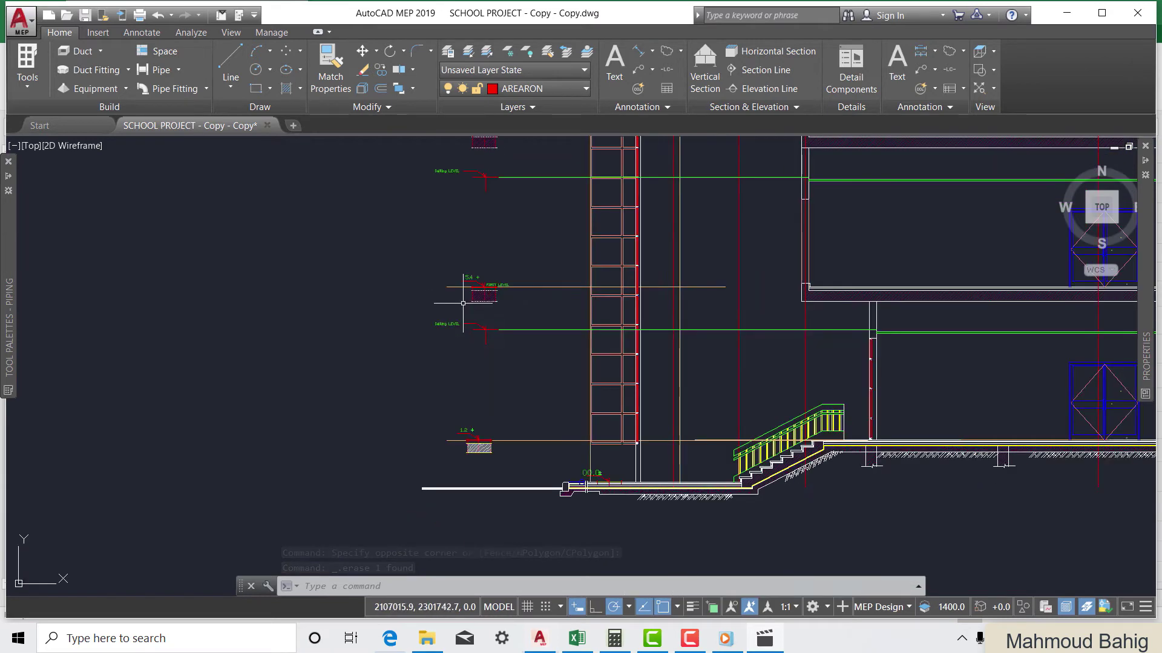
{"action": "scroll", "coordinate": [775, 277], "scroll_direction": "up", "scroll_amount": 2}
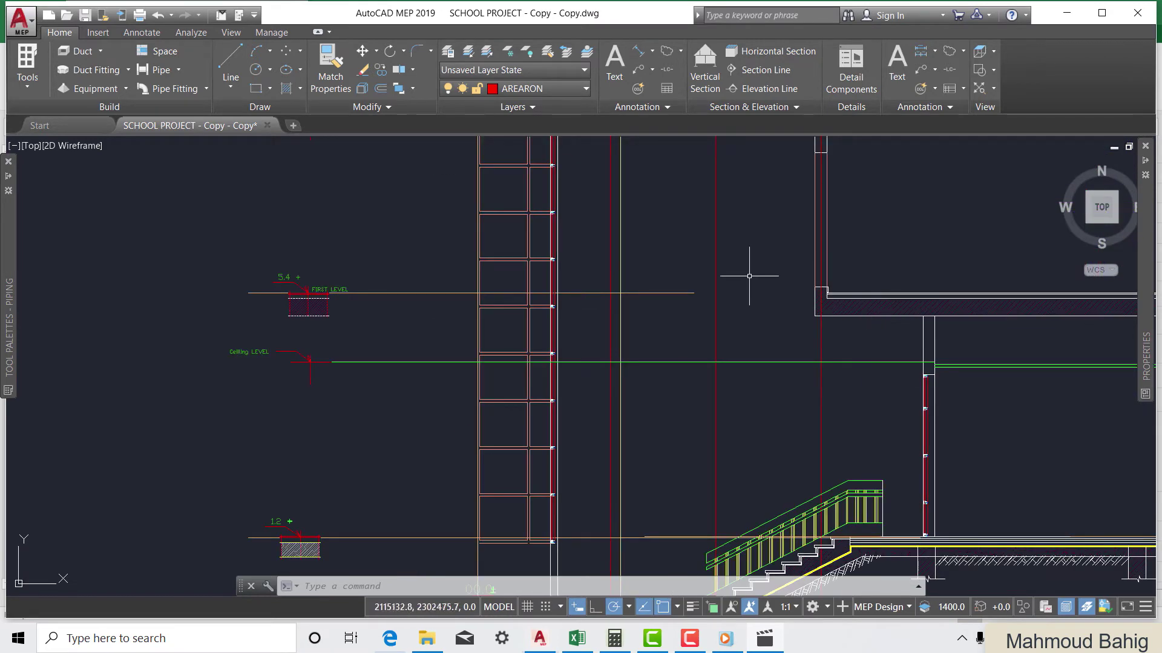
{"action": "scroll", "coordinate": [768, 266], "scroll_direction": "down", "scroll_amount": 3}
{"action": "scroll", "coordinate": [676, 285], "scroll_direction": "up", "scroll_amount": 2}
{"action": "scroll", "coordinate": [502, 272], "scroll_direction": "up", "scroll_amount": 4}
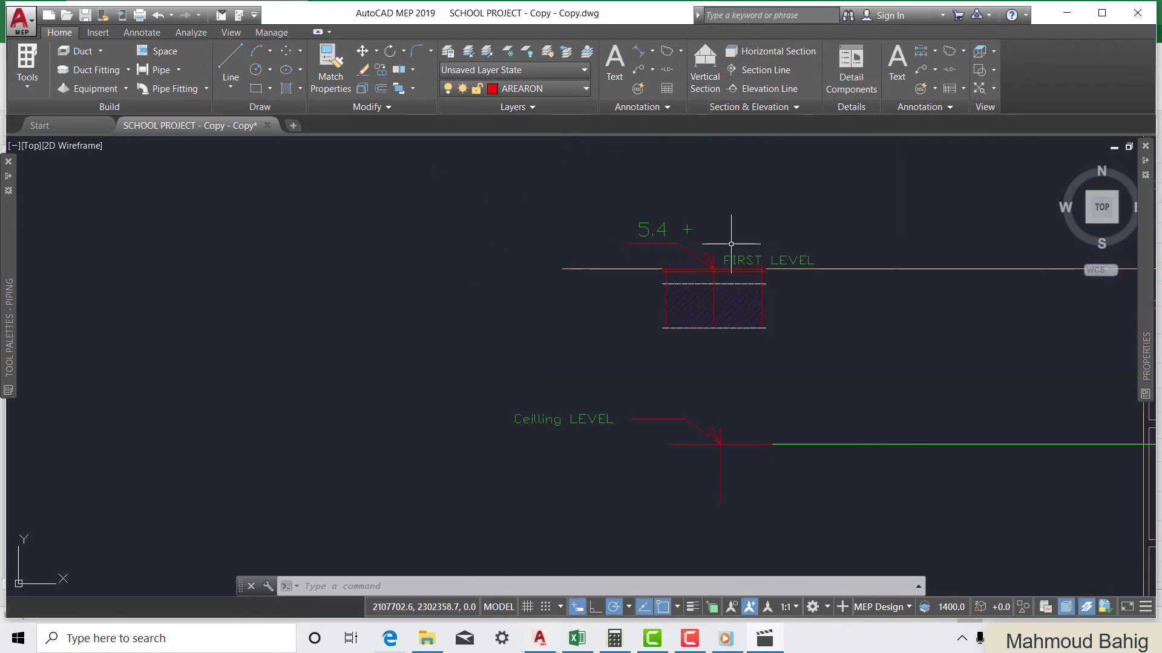
{"action": "scroll", "coordinate": [661, 221], "scroll_direction": "down", "scroll_amount": 3}
{"action": "scroll", "coordinate": [659, 435], "scroll_direction": "up", "scroll_amount": 2}
{"action": "scroll", "coordinate": [653, 428], "scroll_direction": "down", "scroll_amount": 2}
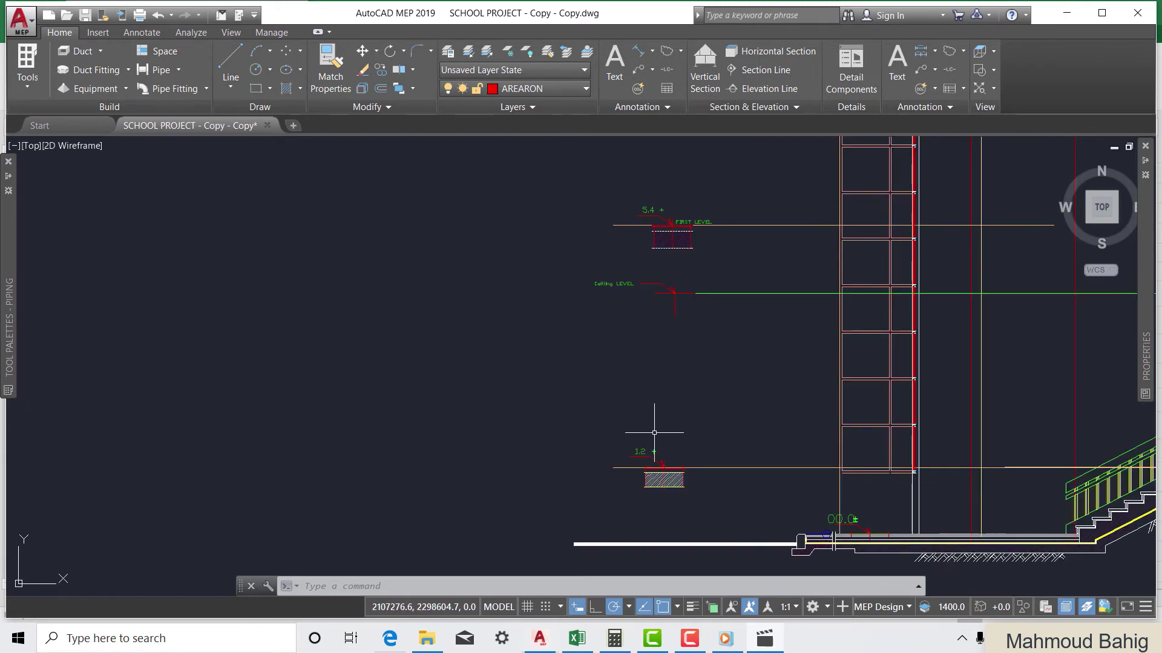
{"action": "scroll", "coordinate": [644, 182], "scroll_direction": "up", "scroll_amount": 2}
{"action": "scroll", "coordinate": [643, 194], "scroll_direction": "down", "scroll_amount": 2}
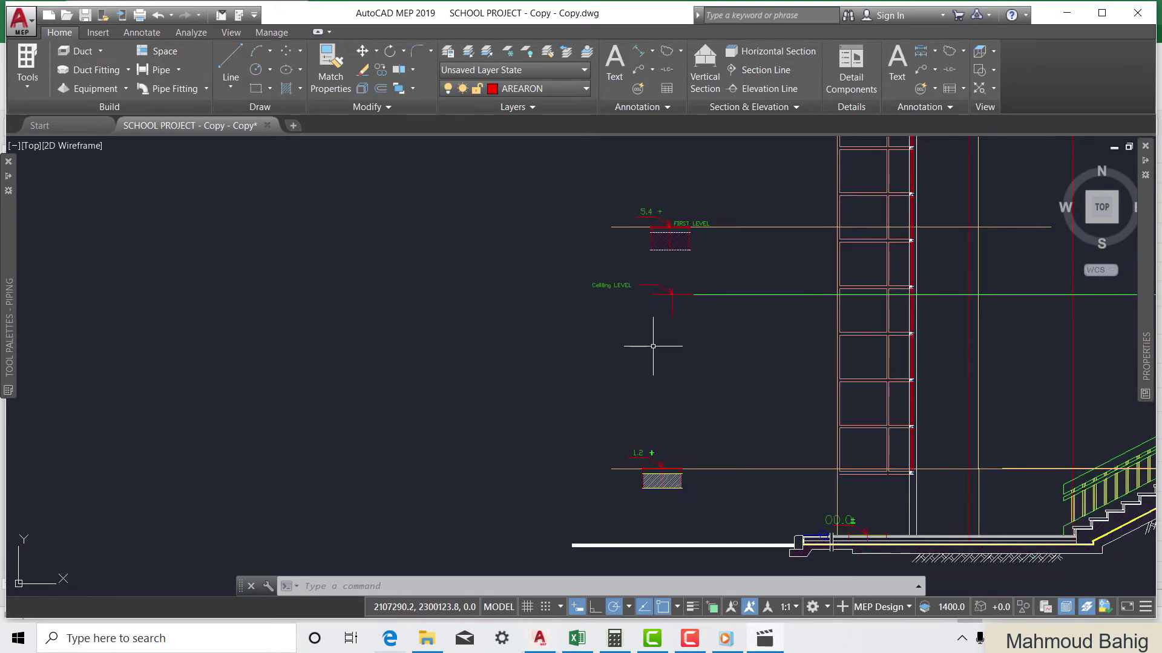
{"action": "scroll", "coordinate": [661, 441], "scroll_direction": "up", "scroll_amount": 2}
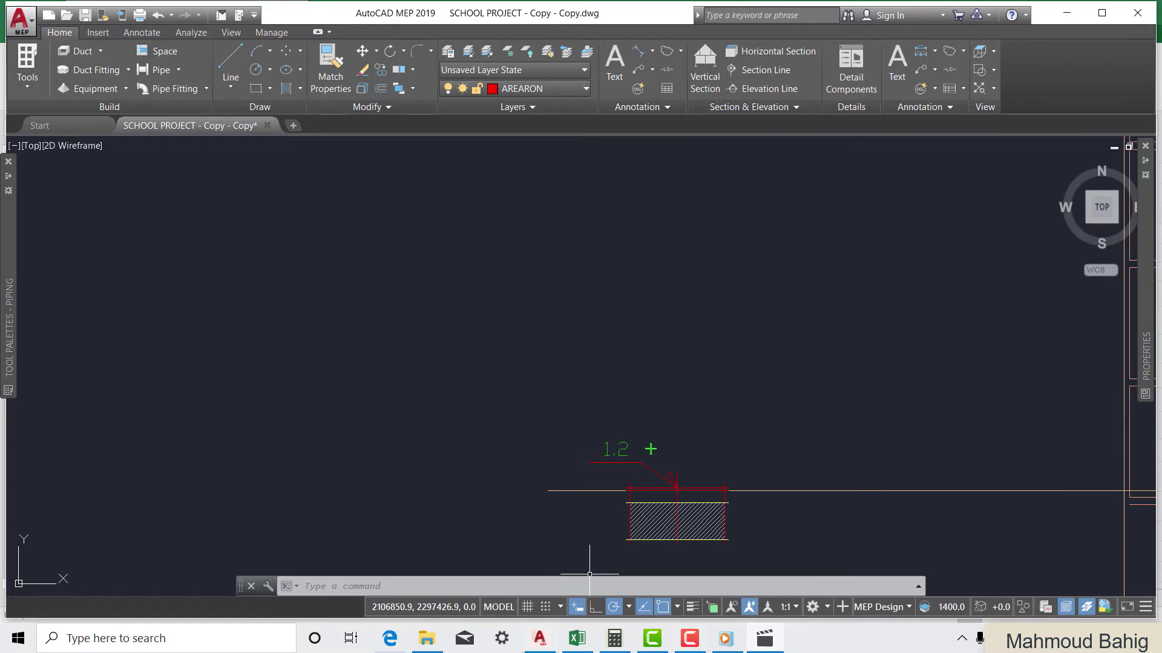
Switch to the Calculator, clear it and subtract the ground floor level 1.2 from the first level 5.4
{"action": "left_click", "coordinate": [614, 639]}
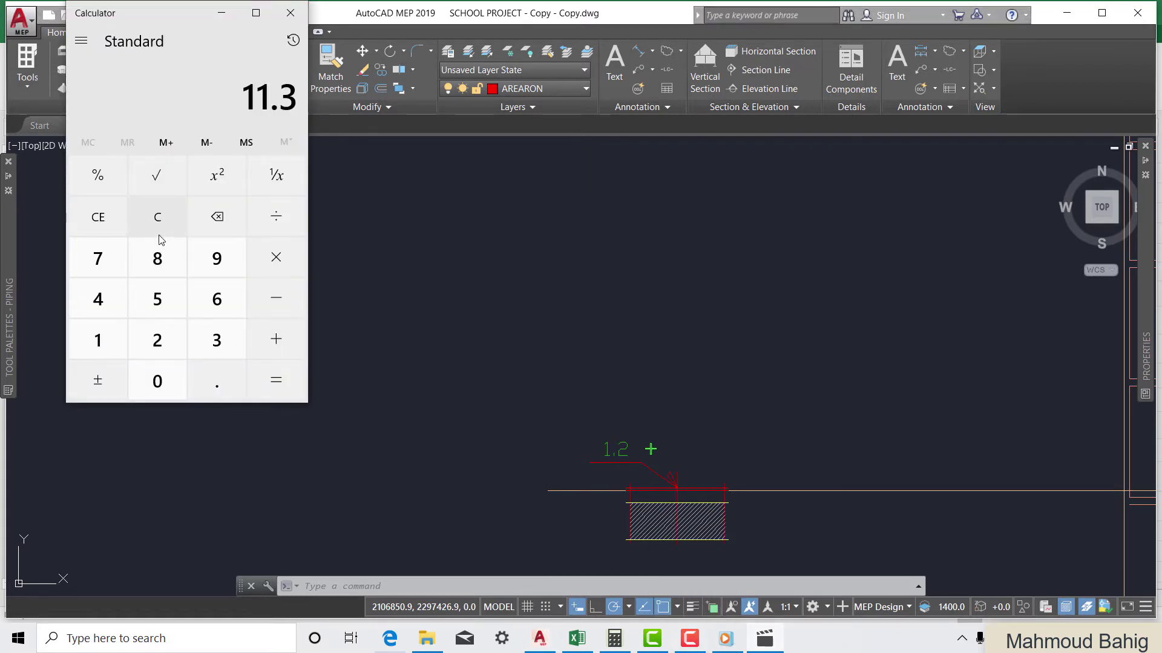
{"action": "left_click", "coordinate": [158, 234]}
{"action": "scroll", "coordinate": [634, 442], "scroll_direction": "down", "scroll_amount": 2}
{"action": "scroll", "coordinate": [602, 303], "scroll_direction": "up", "scroll_amount": 1}
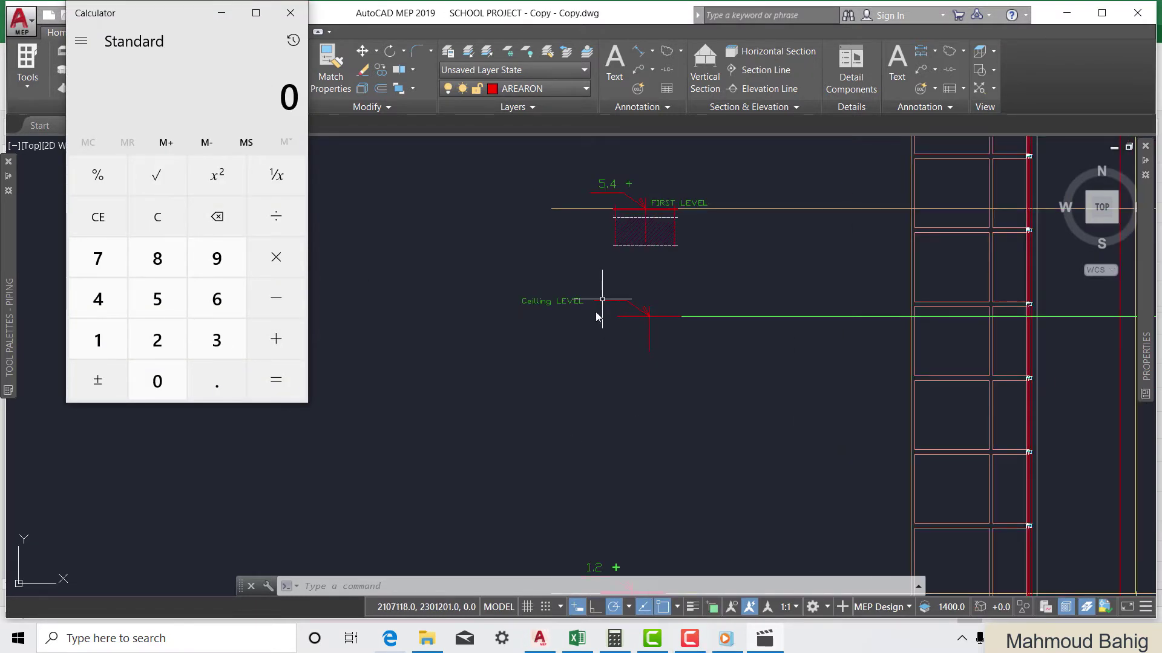
{"action": "left_click", "coordinate": [150, 299]}
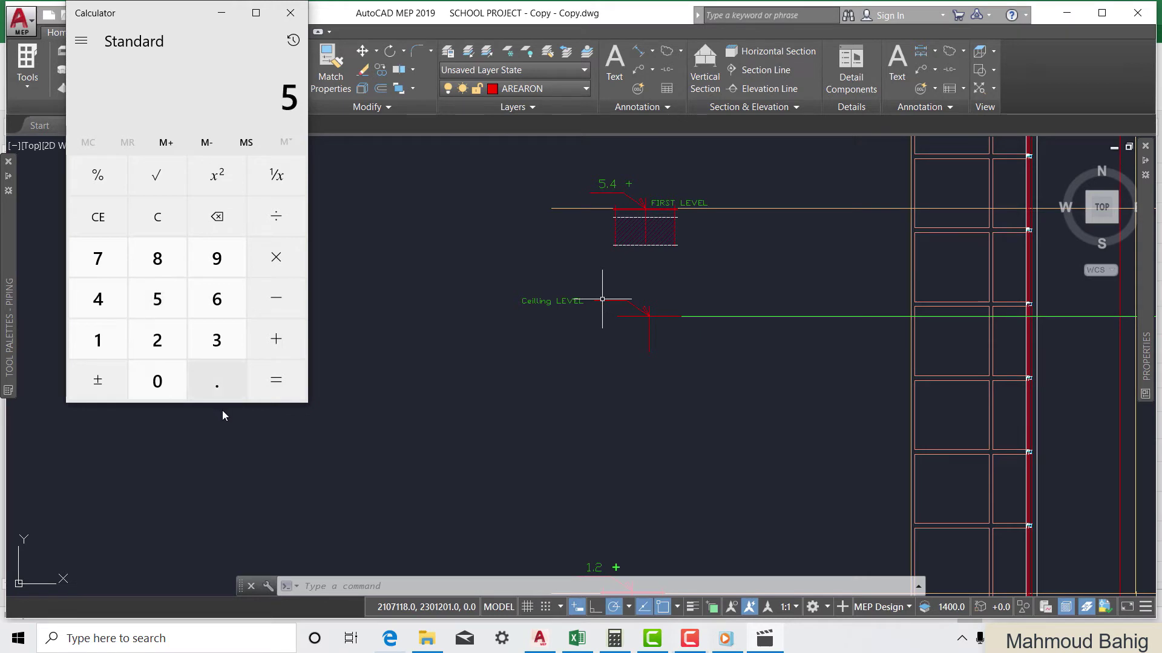
{"action": "left_click", "coordinate": [211, 375]}
{"action": "left_click", "coordinate": [117, 306]}
{"action": "left_click", "coordinate": [266, 296]}
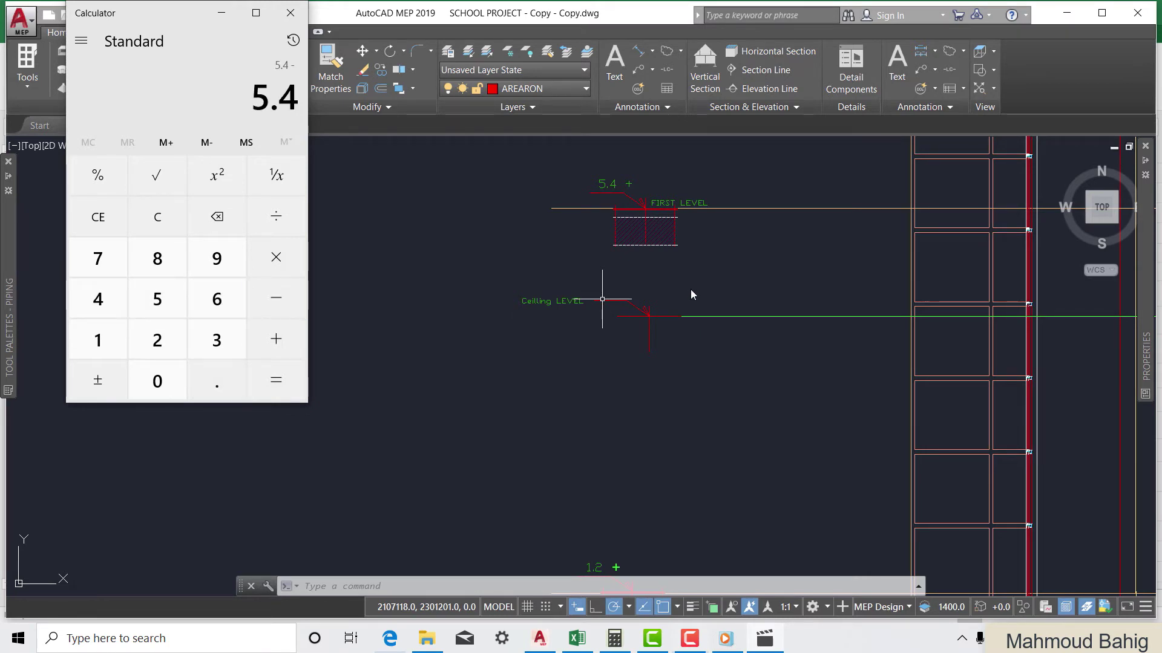
{"action": "scroll", "coordinate": [661, 277], "scroll_direction": "down", "scroll_amount": 2}
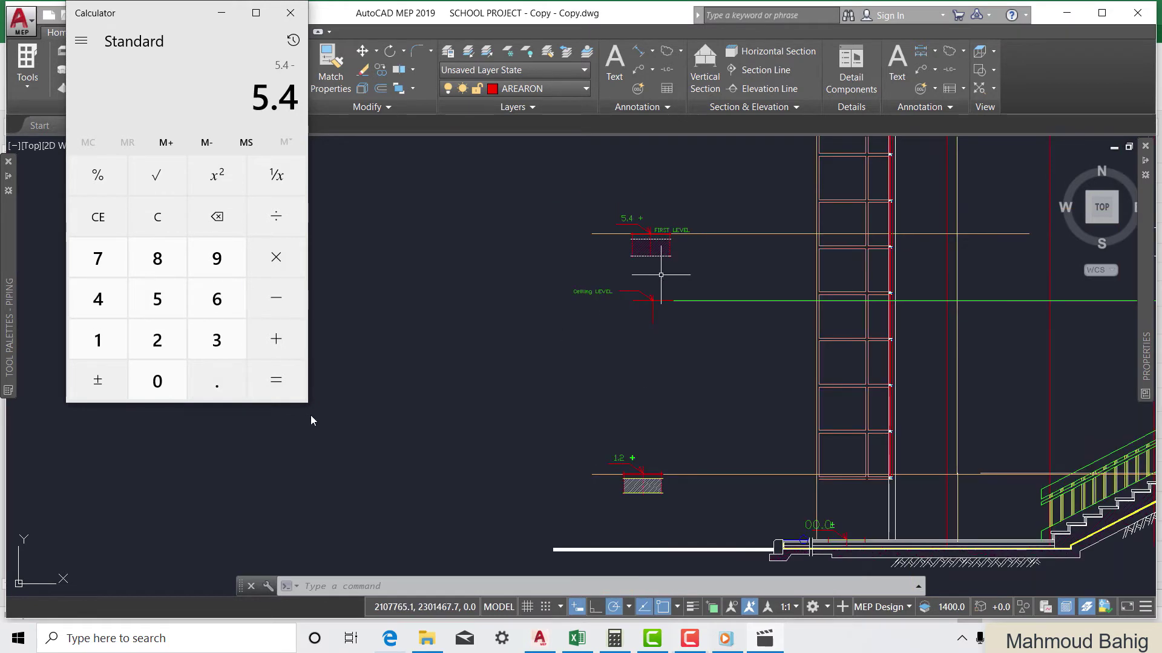
{"action": "left_click", "coordinate": [97, 340]}
{"action": "left_click", "coordinate": [209, 367]}
{"action": "left_click", "coordinate": [158, 340]}
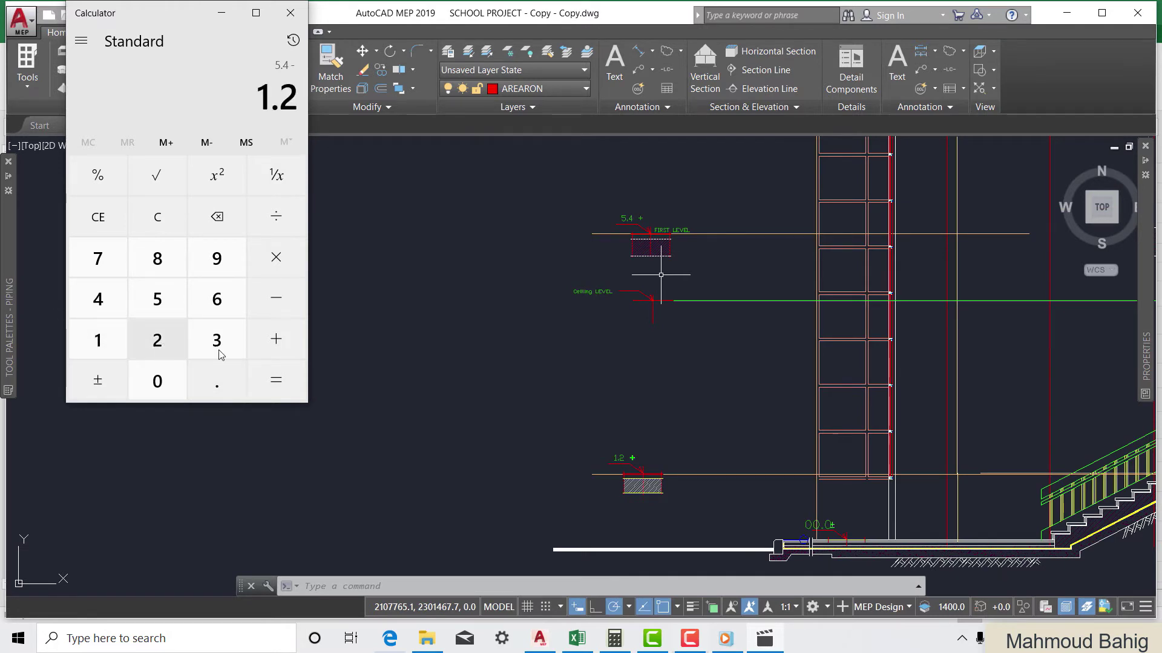
{"action": "left_click", "coordinate": [257, 385]}
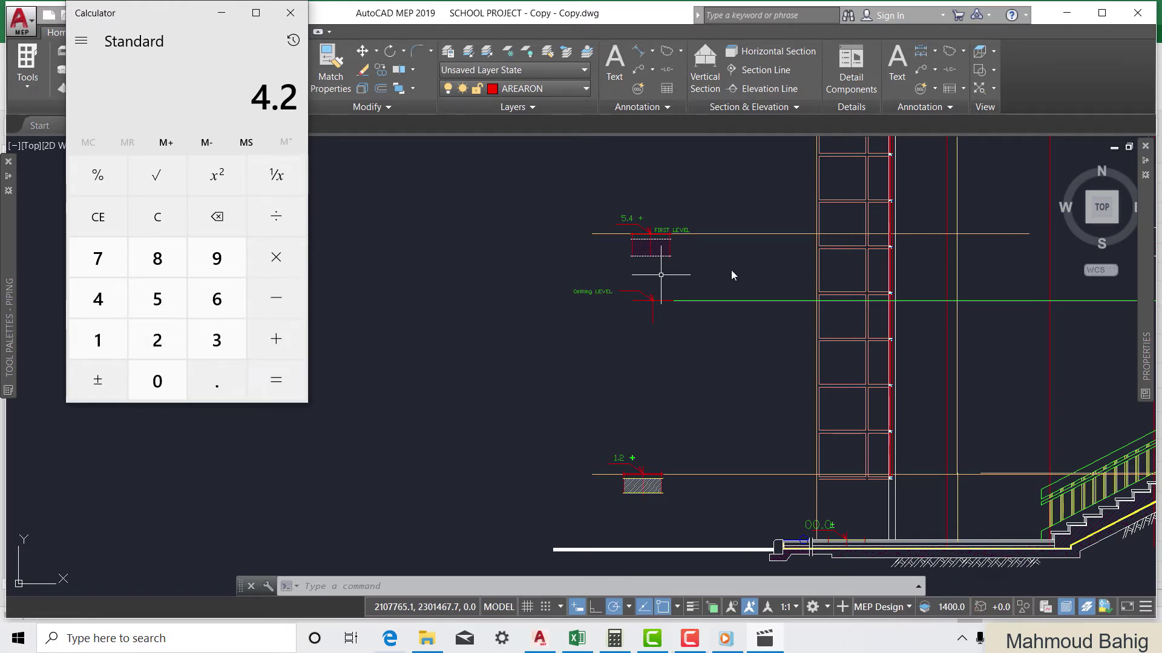
Return to AutoCAD and examine the second level and first level elevation marks to compare the next storey's height
{"action": "left_click", "coordinate": [516, 353]}
{"action": "scroll", "coordinate": [516, 353], "scroll_direction": "down", "scroll_amount": 2}
{"action": "scroll", "coordinate": [644, 369], "scroll_direction": "down", "scroll_amount": 3}
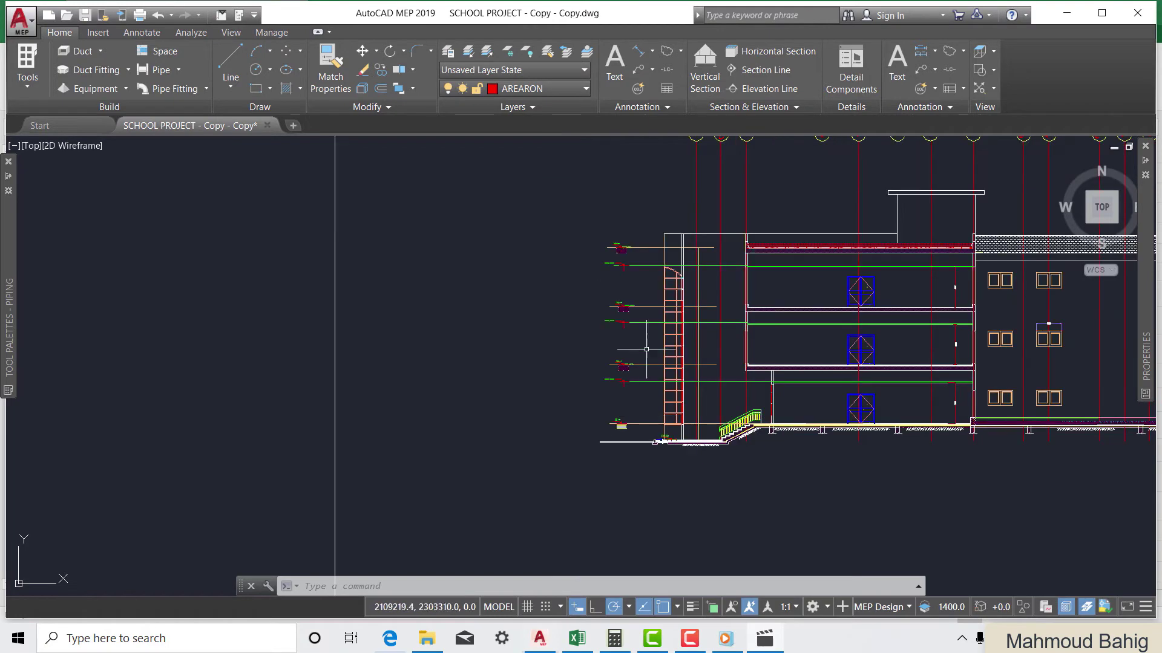
{"action": "scroll", "coordinate": [624, 308], "scroll_direction": "up", "scroll_amount": 3}
{"action": "scroll", "coordinate": [621, 383], "scroll_direction": "up", "scroll_amount": 2}
{"action": "scroll", "coordinate": [615, 459], "scroll_direction": "down", "scroll_amount": 2}
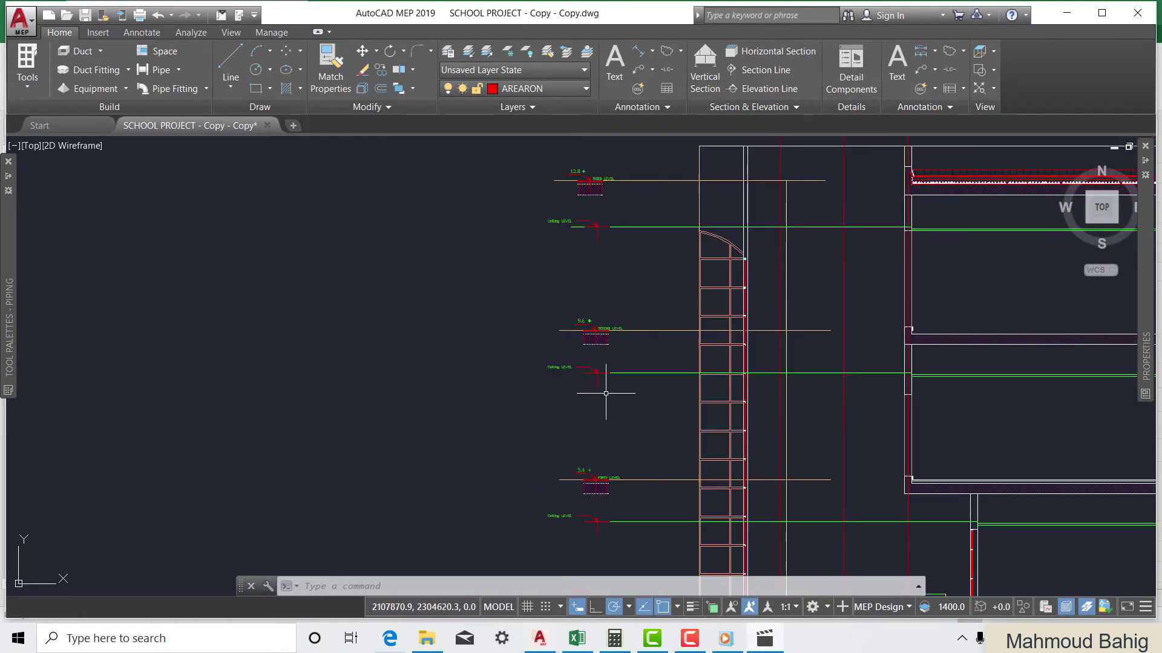
{"action": "scroll", "coordinate": [595, 451], "scroll_direction": "up", "scroll_amount": 2}
{"action": "scroll", "coordinate": [578, 245], "scroll_direction": "up", "scroll_amount": 3}
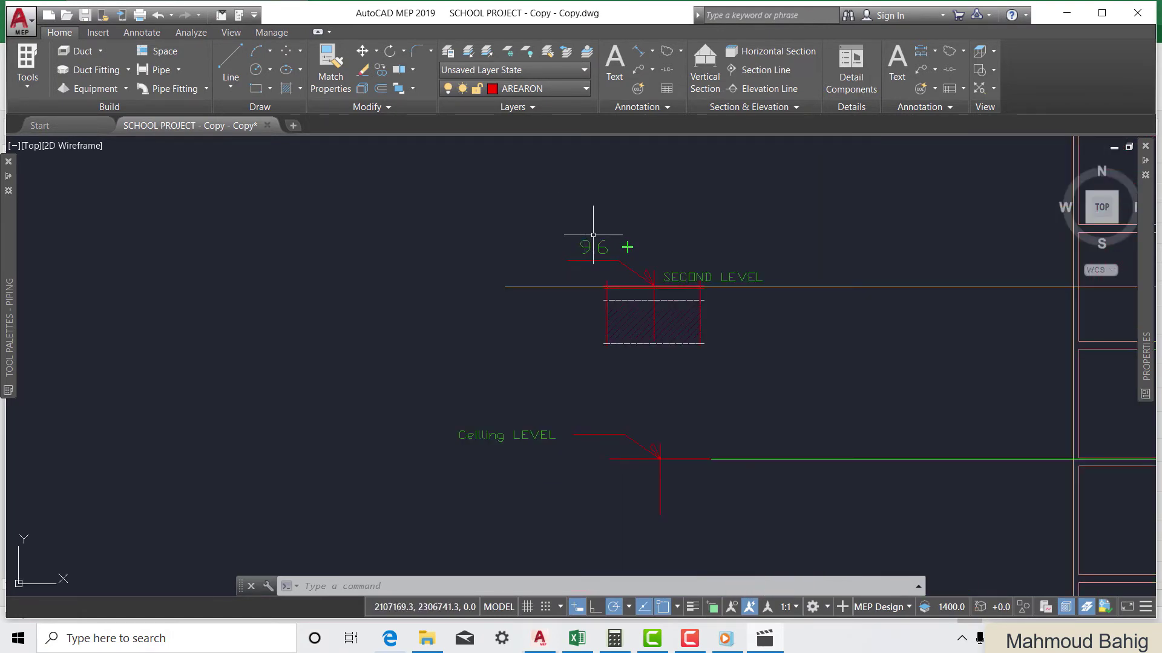
{"action": "scroll", "coordinate": [593, 235], "scroll_direction": "down", "scroll_amount": 3}
{"action": "scroll", "coordinate": [605, 484], "scroll_direction": "up", "scroll_amount": 3}
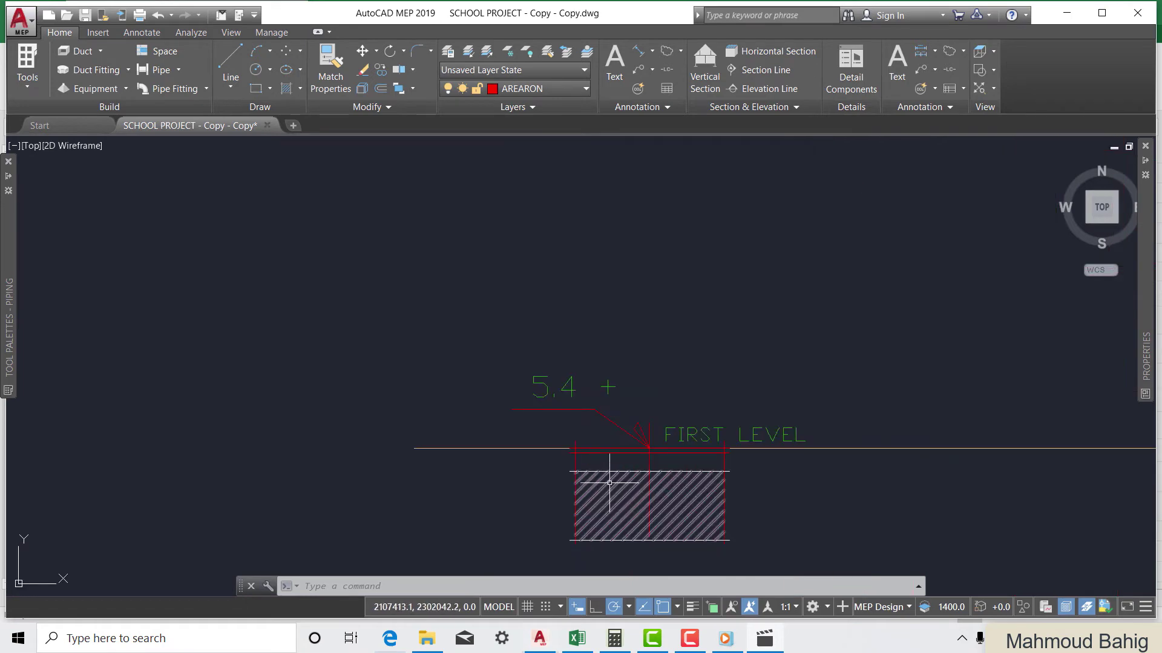
Examine the ceiling-height dimensions and the slab between the upper storeys of Section A-A, near the wall beside the windows
{"action": "scroll", "coordinate": [407, 371], "scroll_direction": "down", "scroll_amount": 3}
{"action": "scroll", "coordinate": [301, 368], "scroll_direction": "down", "scroll_amount": 3}
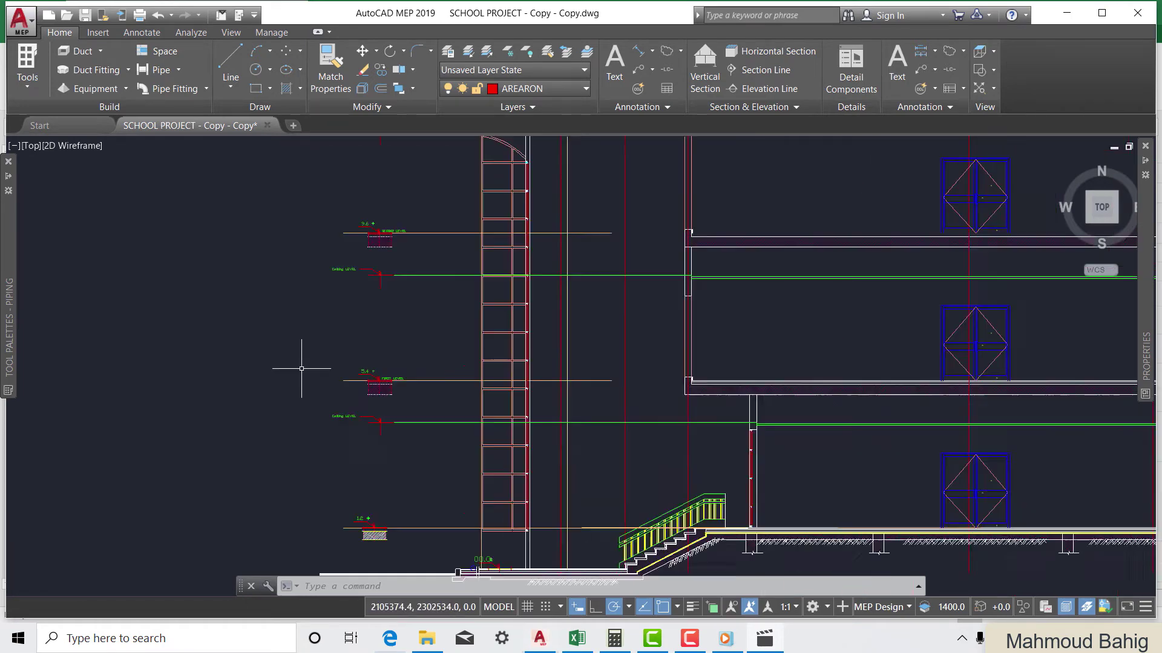
{"action": "scroll", "coordinate": [301, 369], "scroll_direction": "down", "scroll_amount": 4}
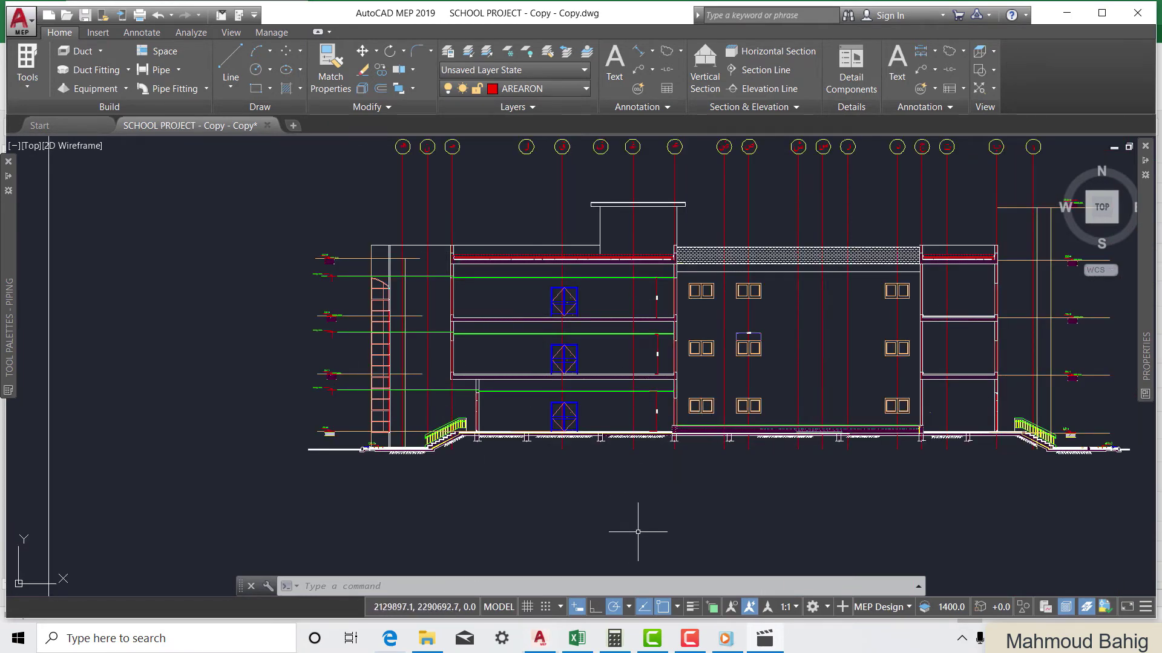
{"action": "scroll", "coordinate": [672, 273], "scroll_direction": "up", "scroll_amount": 5}
{"action": "scroll", "coordinate": [680, 285], "scroll_direction": "up", "scroll_amount": 2}
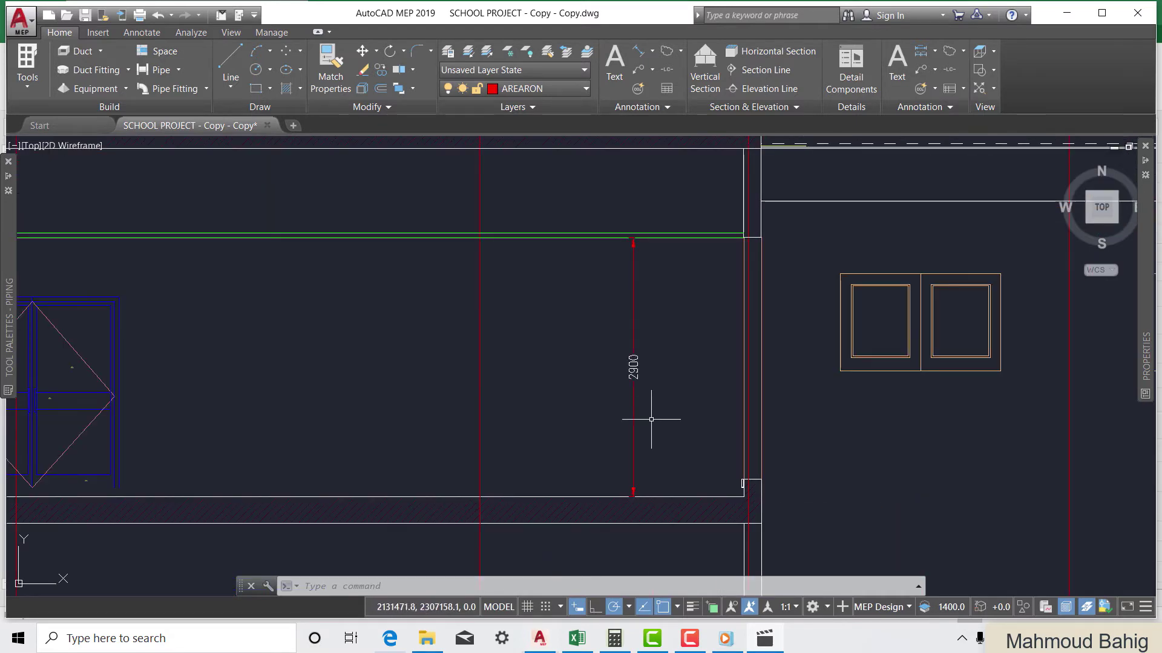
{"action": "scroll", "coordinate": [650, 405], "scroll_direction": "up", "scroll_amount": 2}
{"action": "scroll", "coordinate": [626, 260], "scroll_direction": "down", "scroll_amount": 4}
{"action": "scroll", "coordinate": [663, 502], "scroll_direction": "up", "scroll_amount": 3}
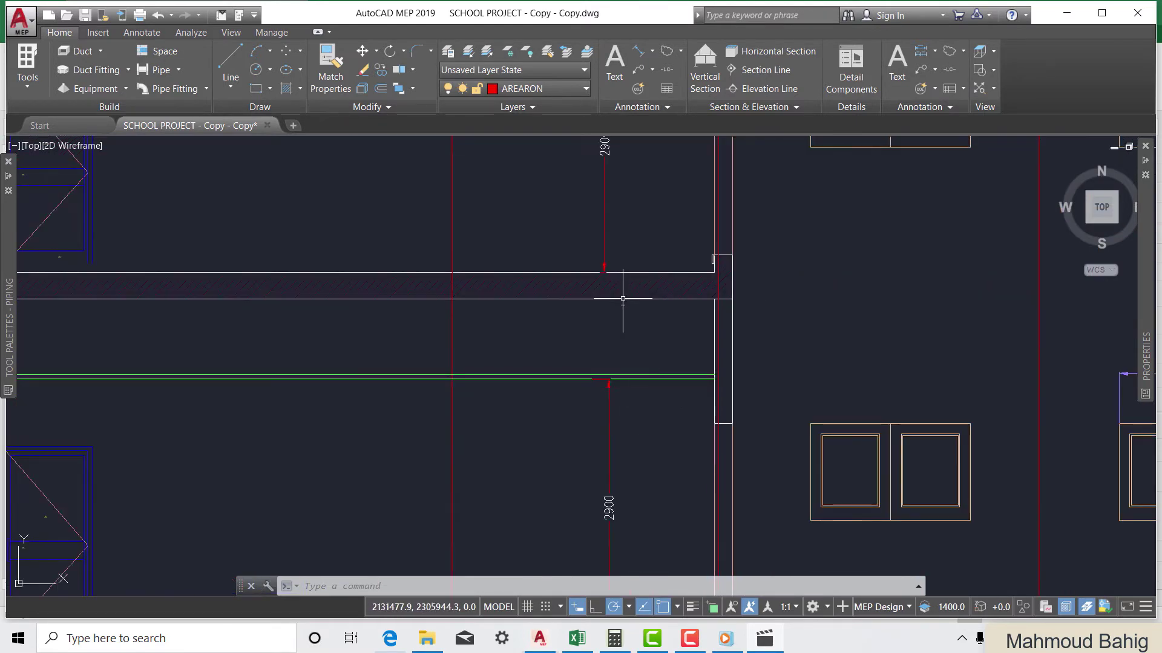
Switch to the Calculator, clear it and multiply the partition length 11.3 by the wall height 4.2
{"action": "scroll", "coordinate": [623, 298], "scroll_direction": "down", "scroll_amount": 3}
{"action": "middle_click_drag", "start_coordinate": [605, 387], "coordinate": [605, 303]}
{"action": "scroll", "coordinate": [605, 339], "scroll_direction": "down", "scroll_amount": 2}
{"action": "scroll", "coordinate": [585, 431], "scroll_direction": "up", "scroll_amount": 3}
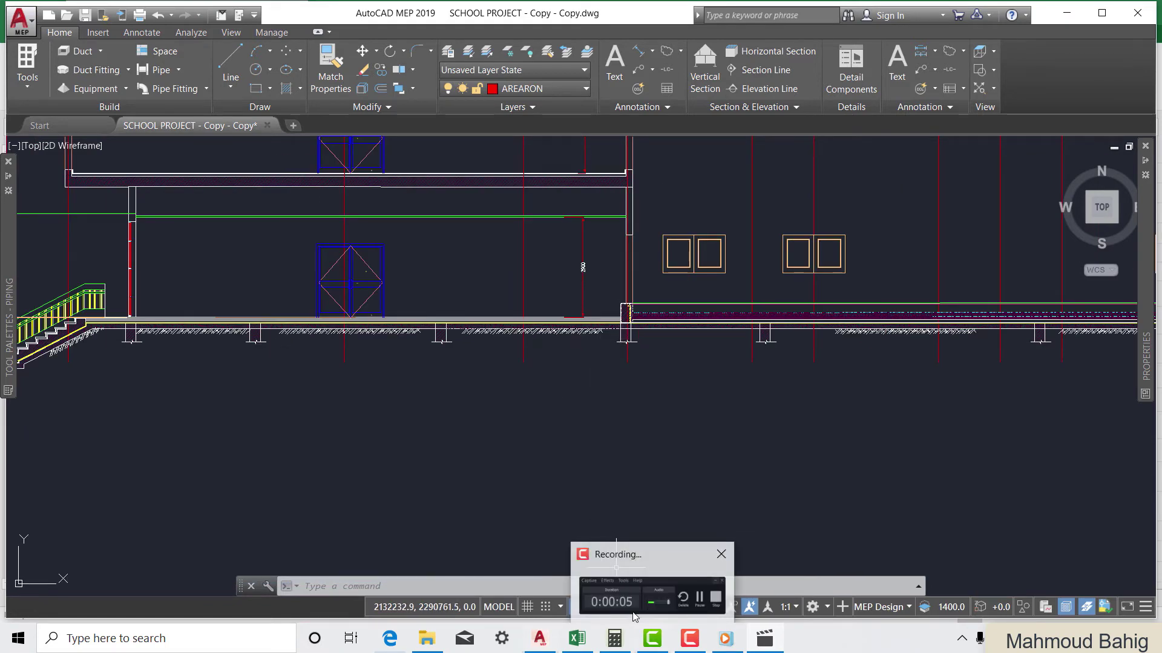
{"action": "left_click", "coordinate": [615, 638]}
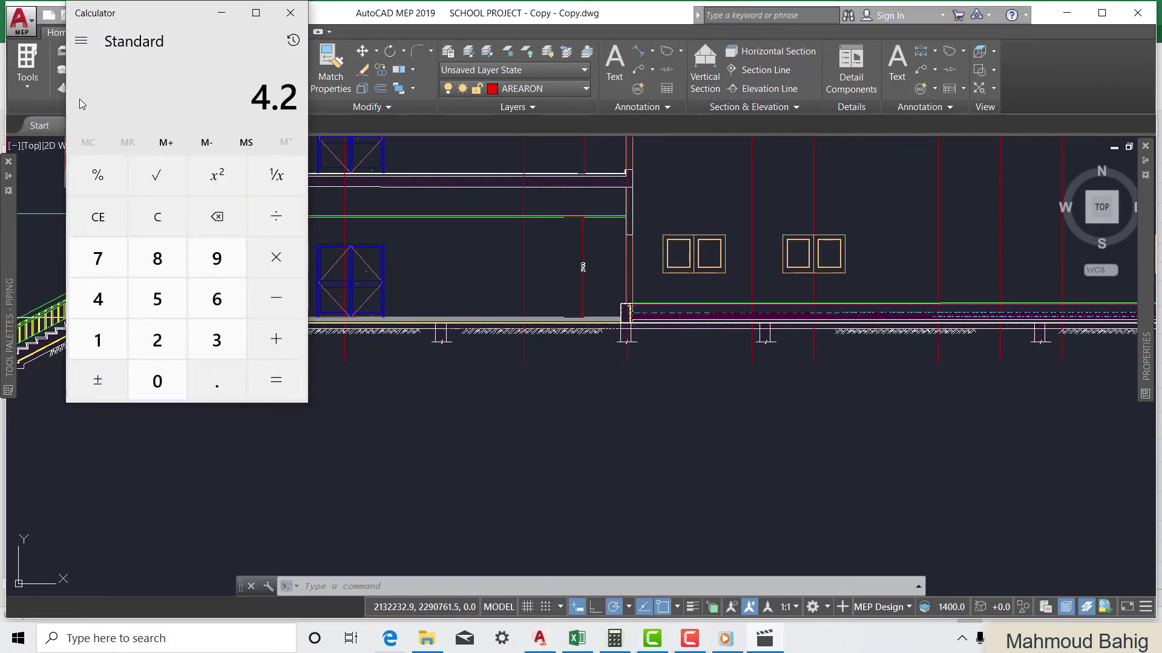
{"action": "left_click", "coordinate": [158, 218]}
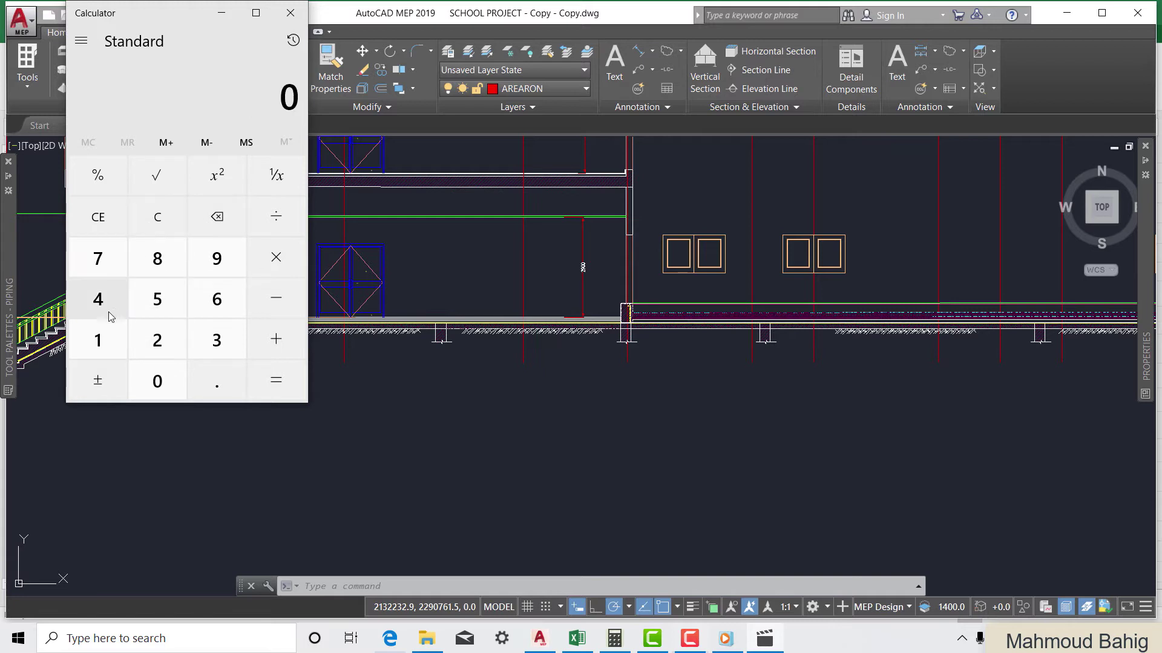
{"action": "left_click", "coordinate": [98, 340]}
{"action": "left_click", "coordinate": [98, 340]}
{"action": "left_click", "coordinate": [217, 380]}
{"action": "left_click", "coordinate": [217, 340]}
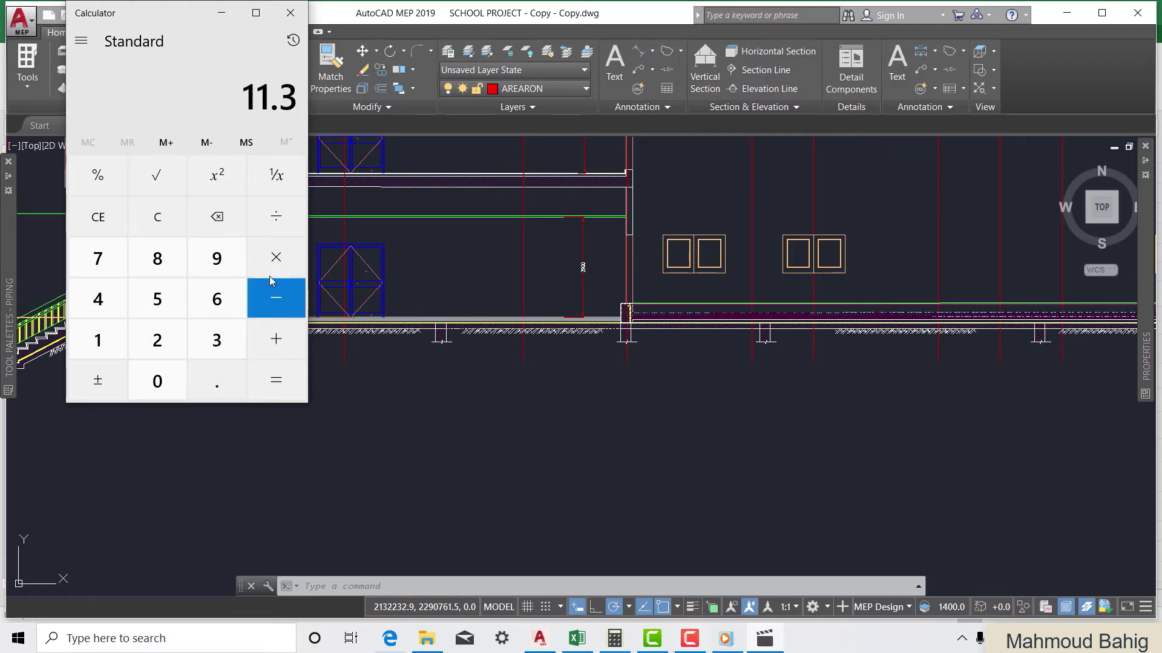
{"action": "left_click", "coordinate": [275, 258]}
{"action": "left_click", "coordinate": [98, 299]}
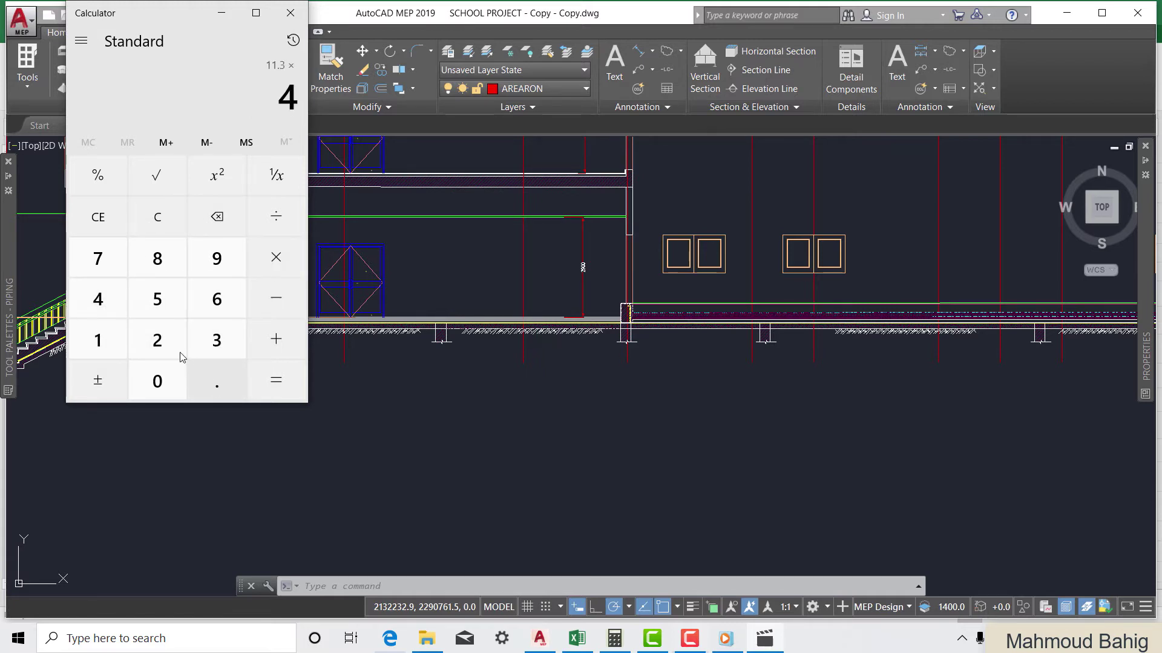
{"action": "left_click", "coordinate": [217, 380]}
{"action": "left_click", "coordinate": [157, 340]}
{"action": "left_click", "coordinate": [270, 378]}
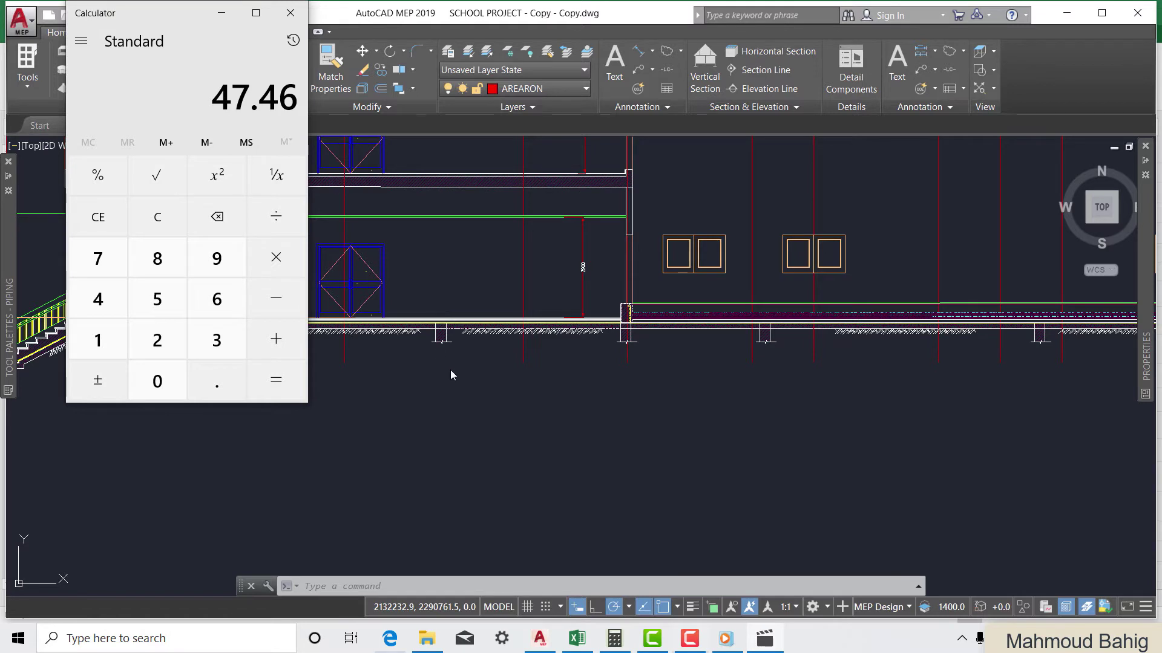
Switch to Excel and enter 47.5 m2 as the Partion value of class room G01
{"action": "left_click", "coordinate": [513, 410]}
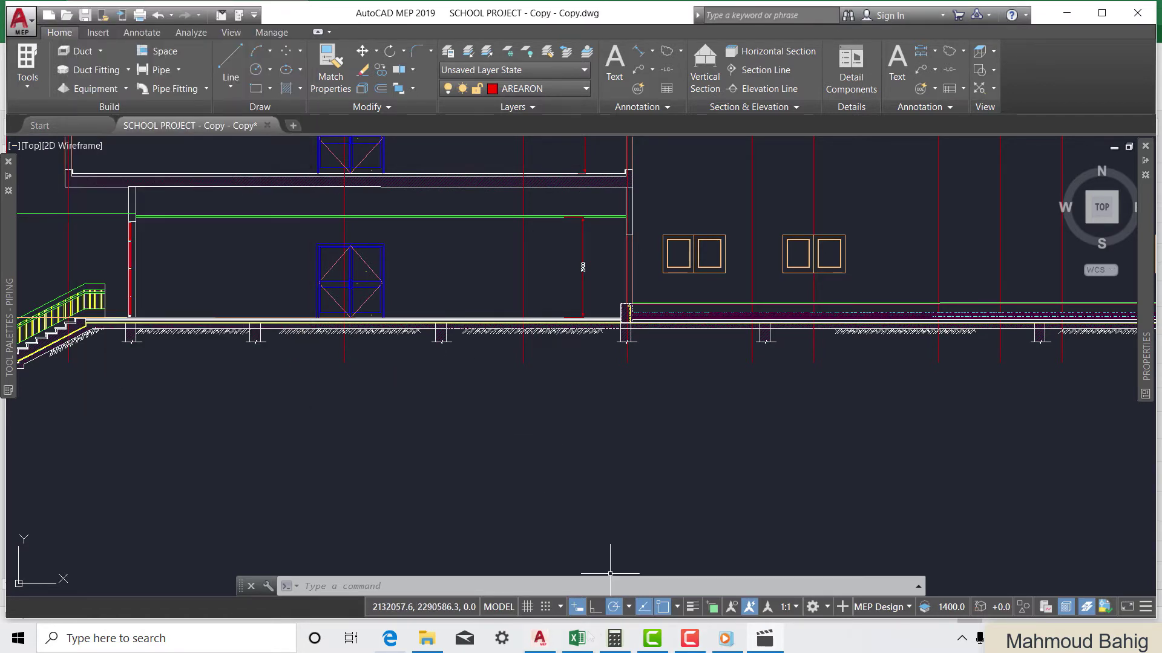
{"action": "mouse_move", "coordinate": [577, 638]}
{"action": "left_click", "coordinate": [581, 560]}
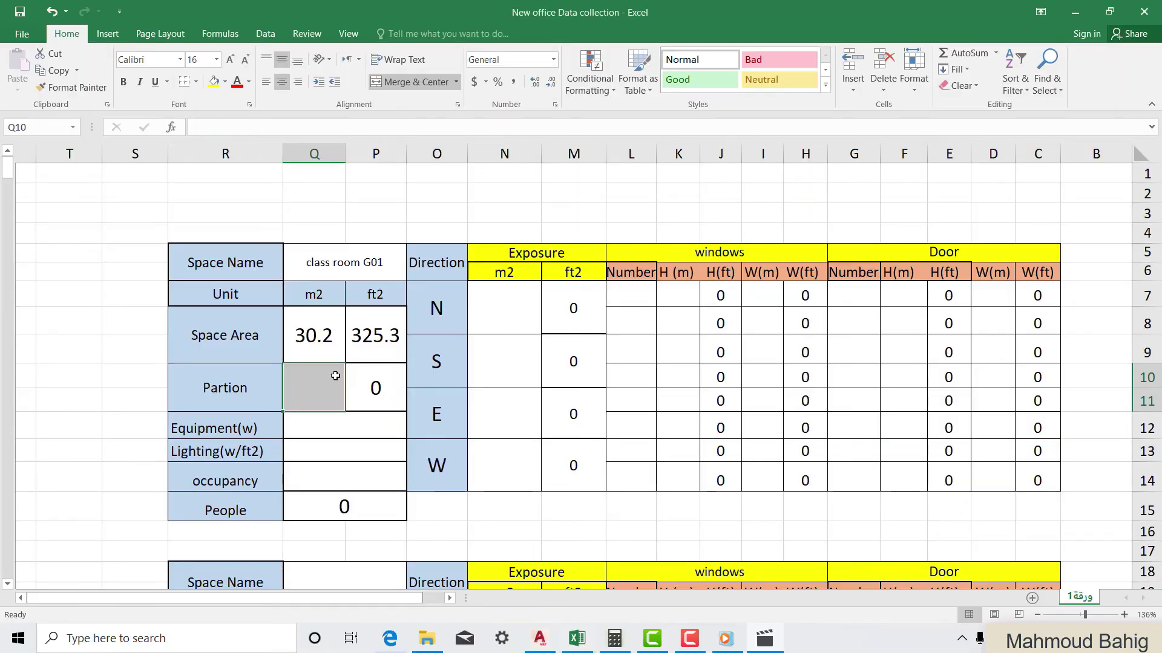
{"action": "type", "text": "47."}
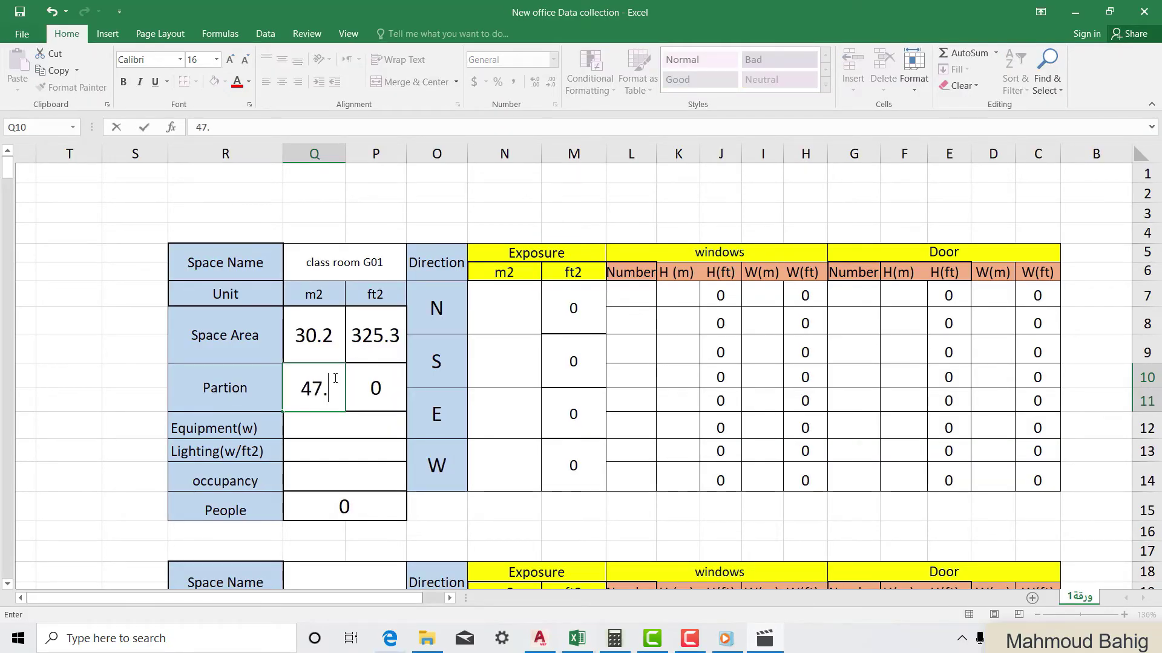
{"action": "type", "text": "5"}
{"action": "left_click", "coordinate": [377, 454]}
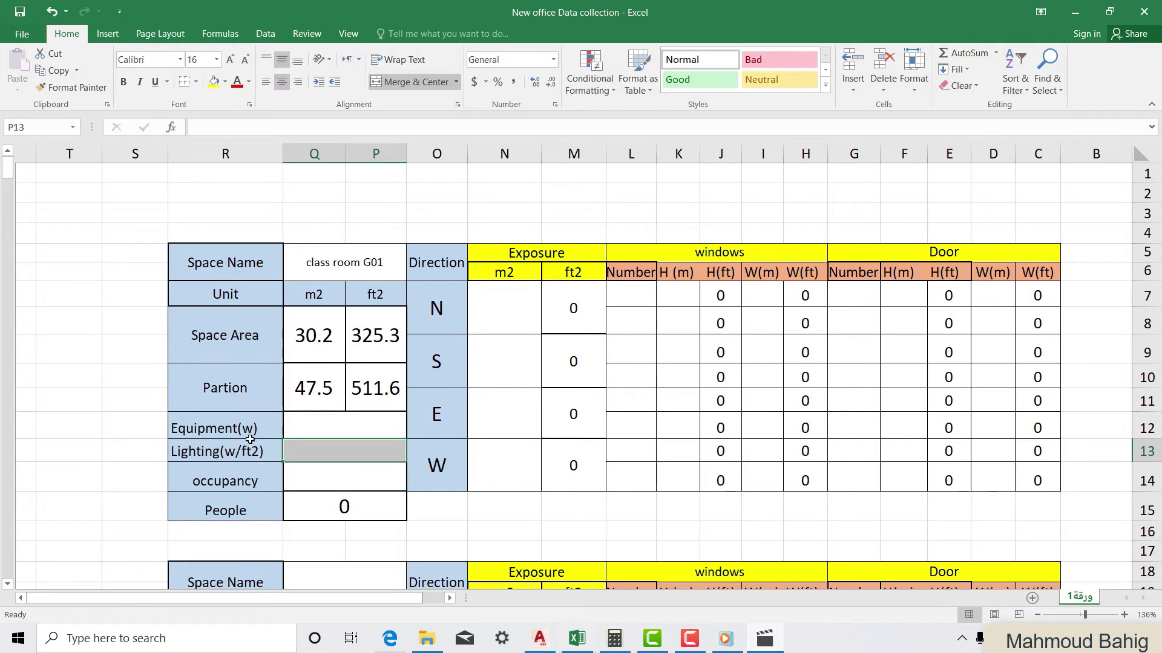
{"action": "left_click", "coordinate": [310, 430]}
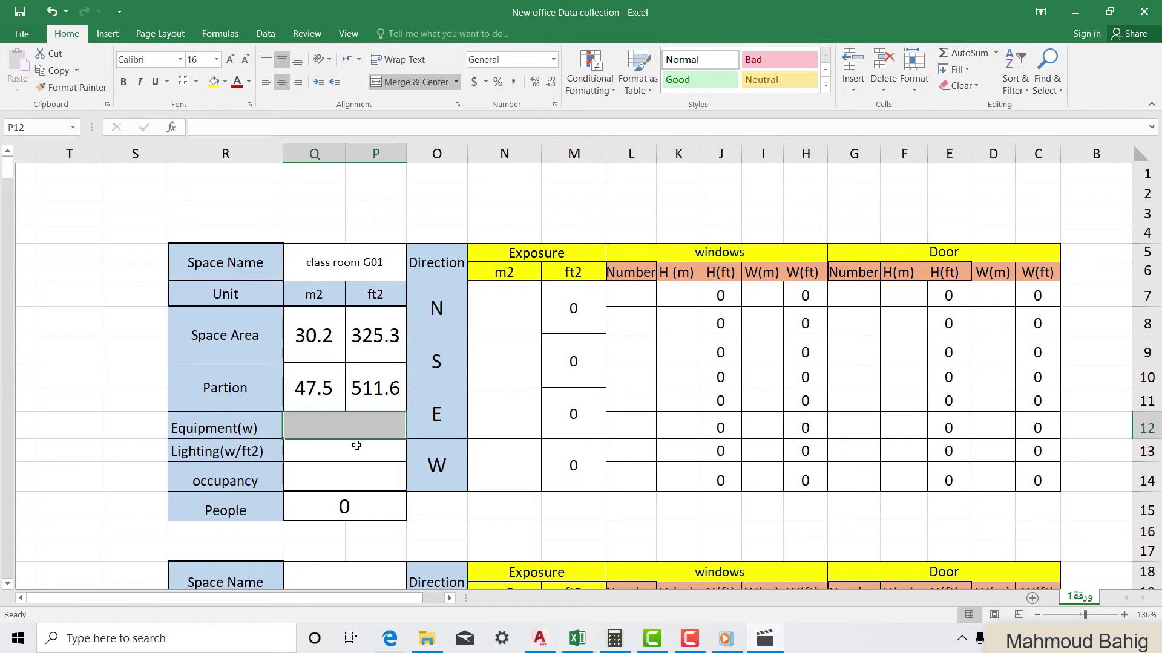
{"action": "left_click", "coordinate": [356, 455]}
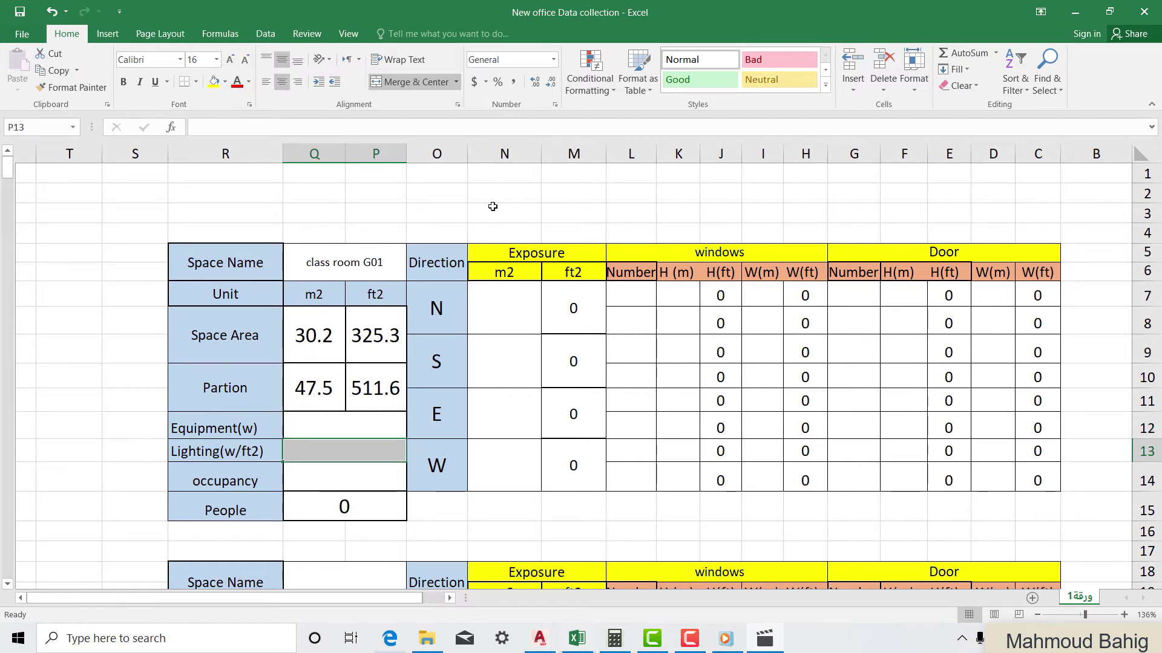
{"action": "left_click", "coordinate": [328, 228]}
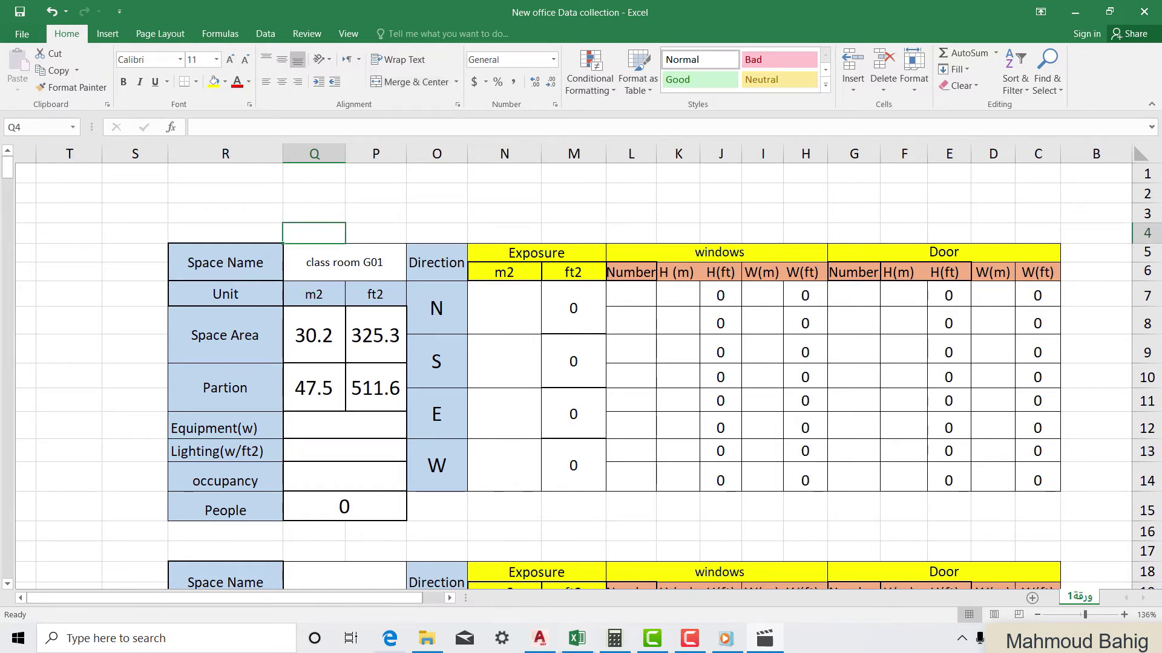
Switch to AutoCAD and examine classroom G01 on the ground floor plan, including its dimensions, window and door
{"action": "mouse_move", "coordinate": [576, 638]}
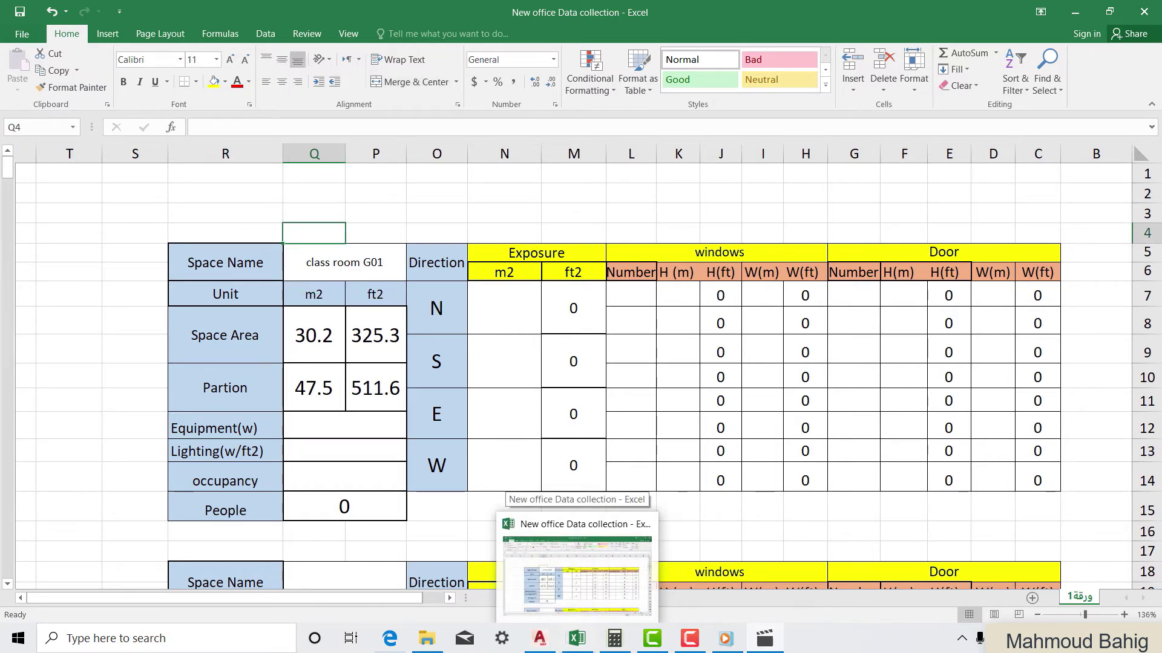
{"action": "left_click", "coordinate": [539, 638]}
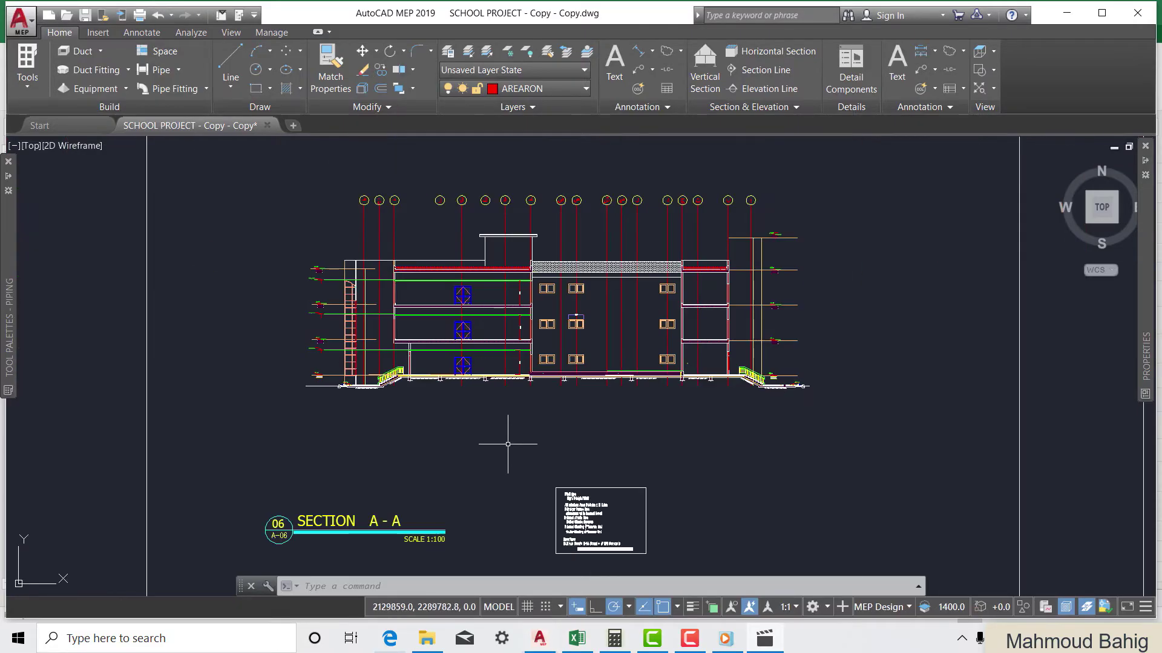
{"action": "scroll", "coordinate": [267, 351], "scroll_direction": "down", "scroll_amount": 6}
{"action": "scroll", "coordinate": [457, 230], "scroll_direction": "up", "scroll_amount": 5}
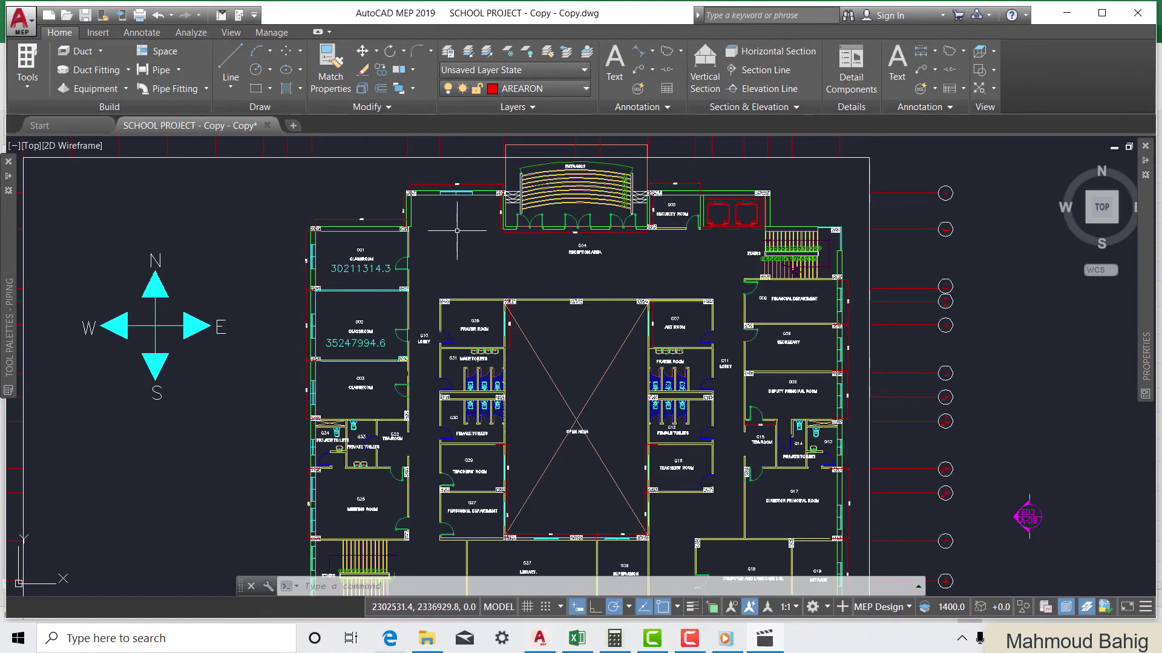
{"action": "scroll", "coordinate": [363, 224], "scroll_direction": "up", "scroll_amount": 5}
{"action": "scroll", "coordinate": [636, 306], "scroll_direction": "down", "scroll_amount": 2}
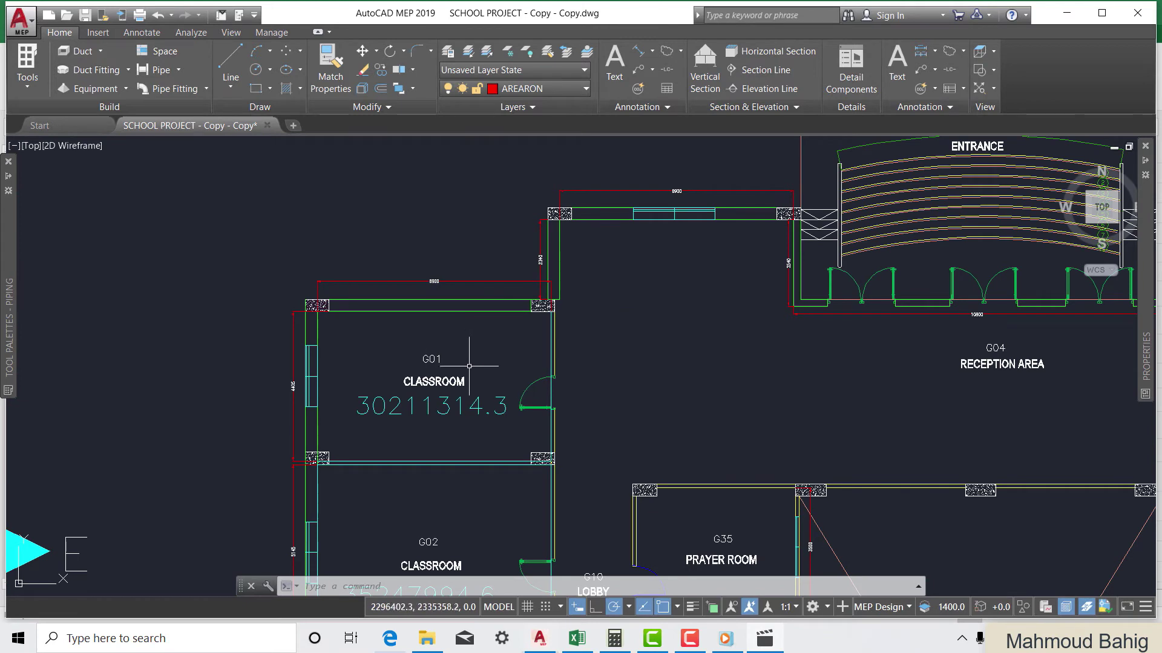
{"action": "scroll", "coordinate": [387, 387], "scroll_direction": "up", "scroll_amount": 2}
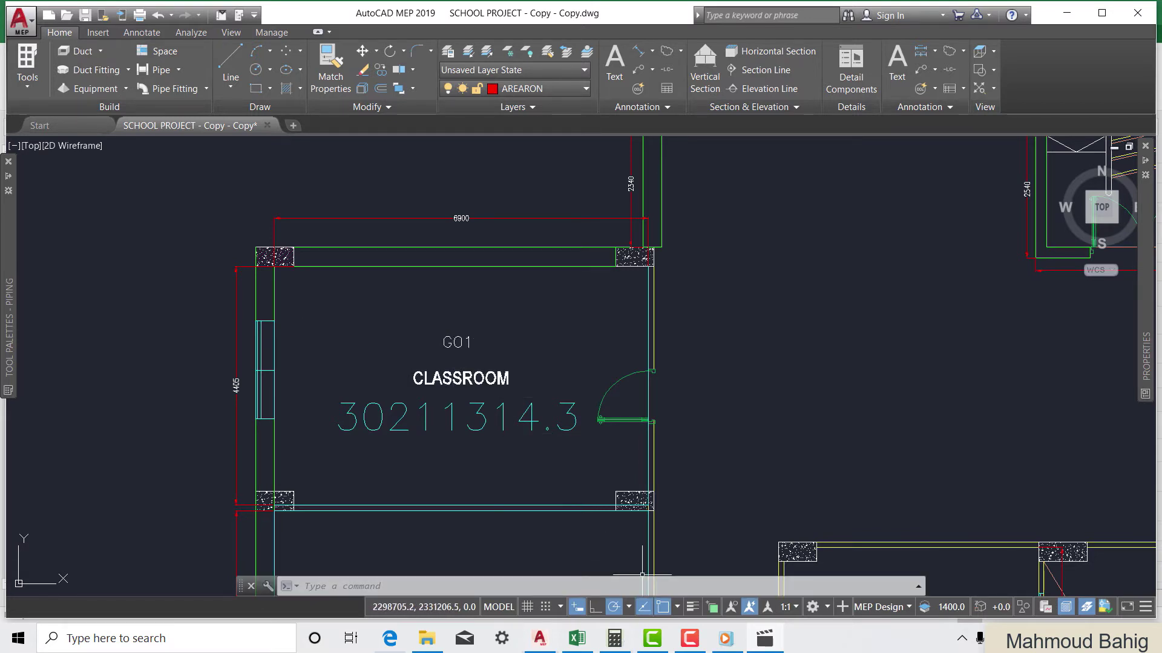
{"action": "mouse_move", "coordinate": [652, 638]}
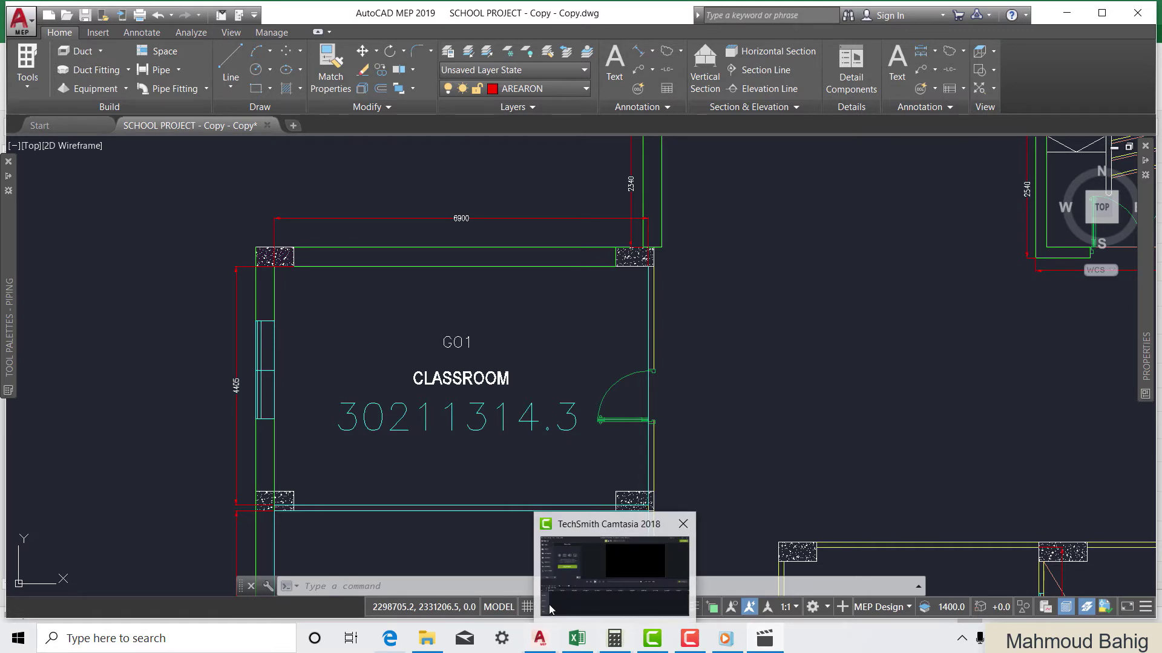
{"action": "mouse_move", "coordinate": [539, 638]}
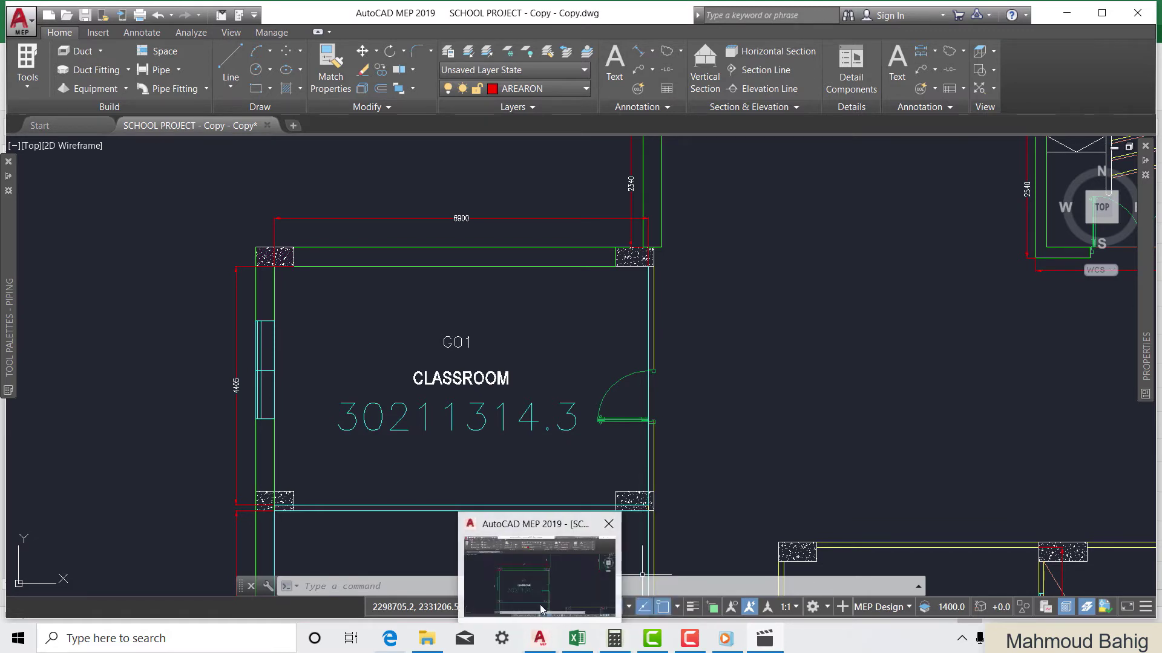
{"action": "left_click", "coordinate": [545, 570]}
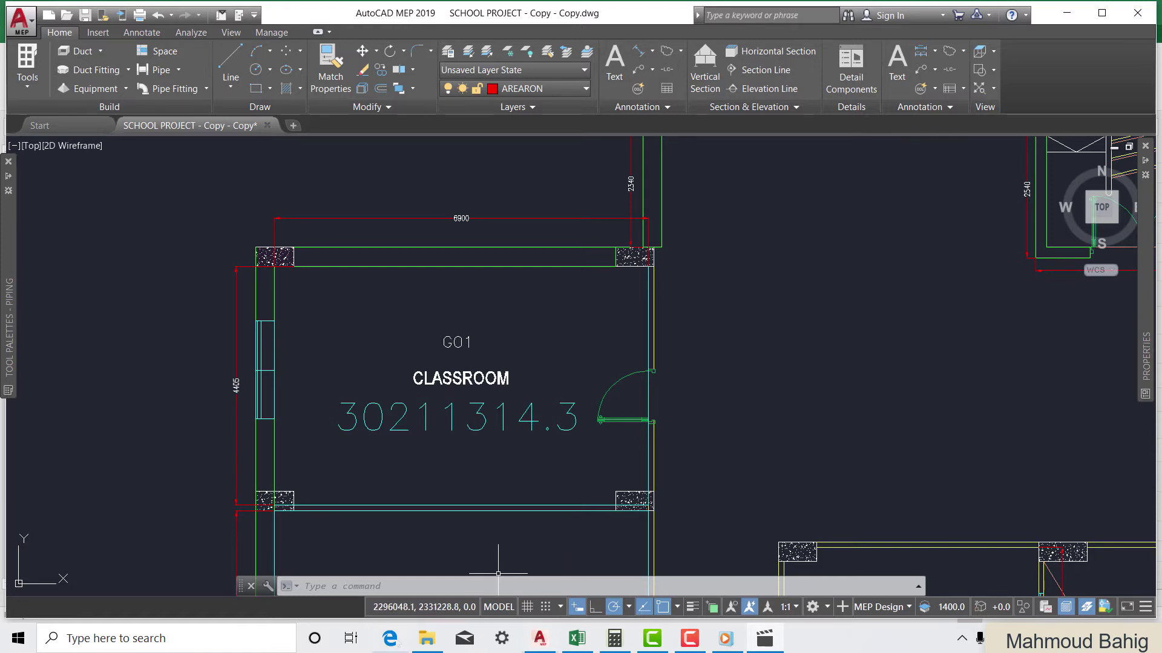
Switch to the Edge browser, bring up the ASHRAE Chapter 18 load calculations PDF and find and enlarge Table 8 on computer equipment heat gain
{"action": "mouse_move", "coordinate": [389, 638]}
{"action": "left_click", "coordinate": [413, 575]}
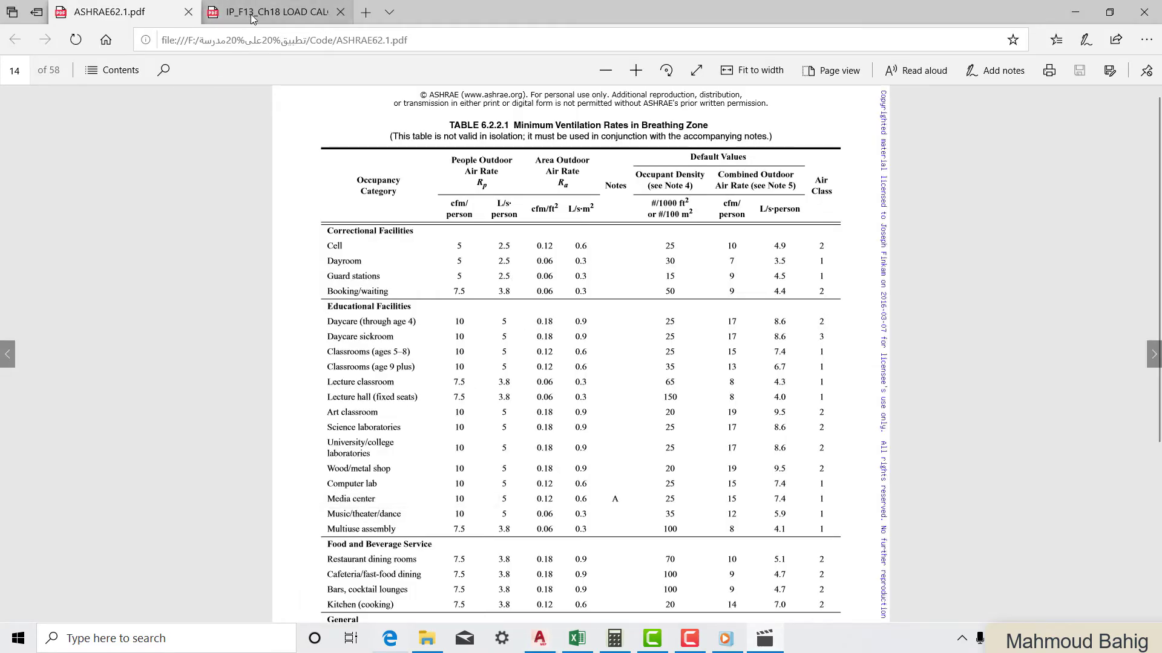
{"action": "left_click", "coordinate": [272, 16]}
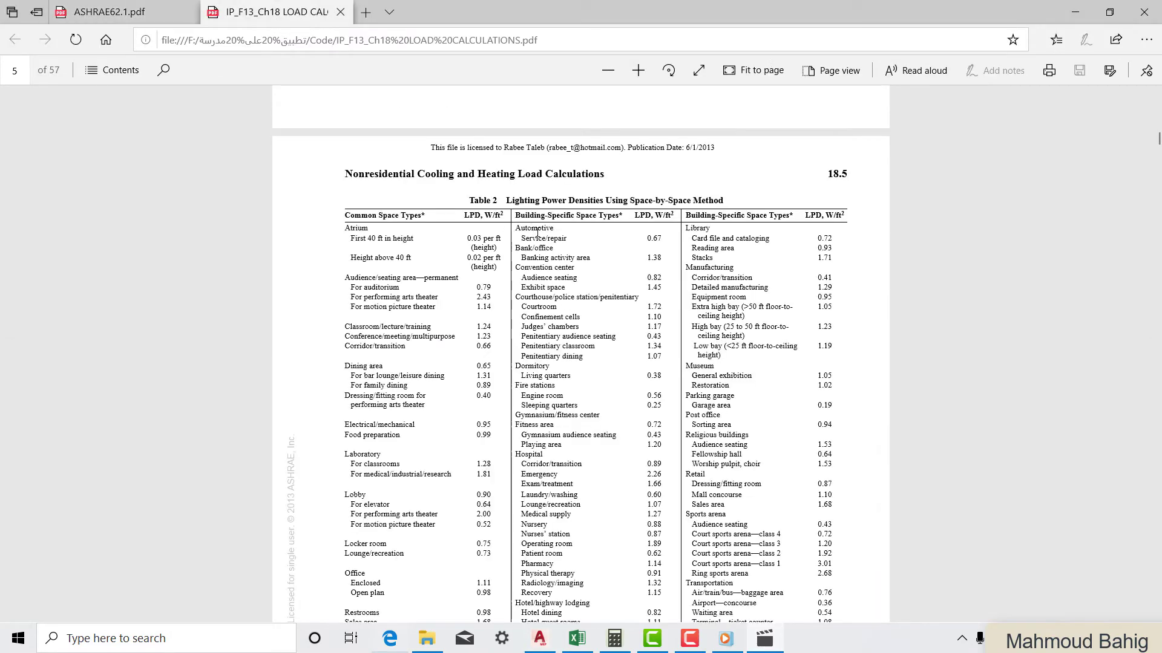
{"action": "scroll", "coordinate": [547, 233], "scroll_direction": "down", "scroll_amount": 15}
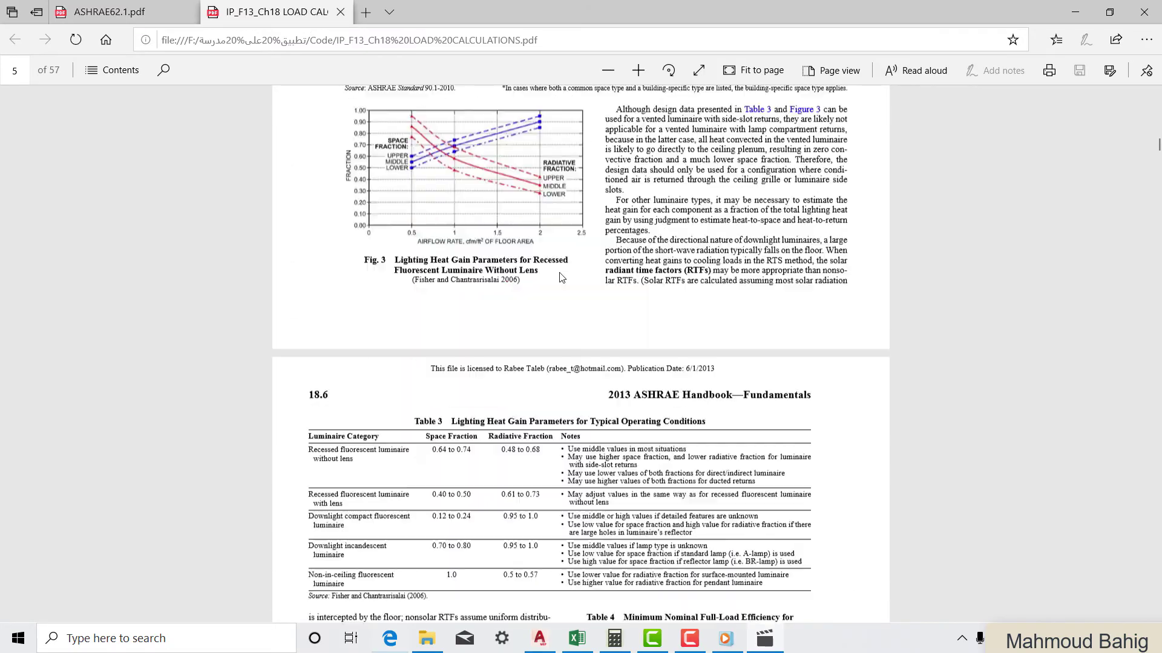
{"action": "scroll", "coordinate": [564, 281], "scroll_direction": "down", "scroll_amount": 15}
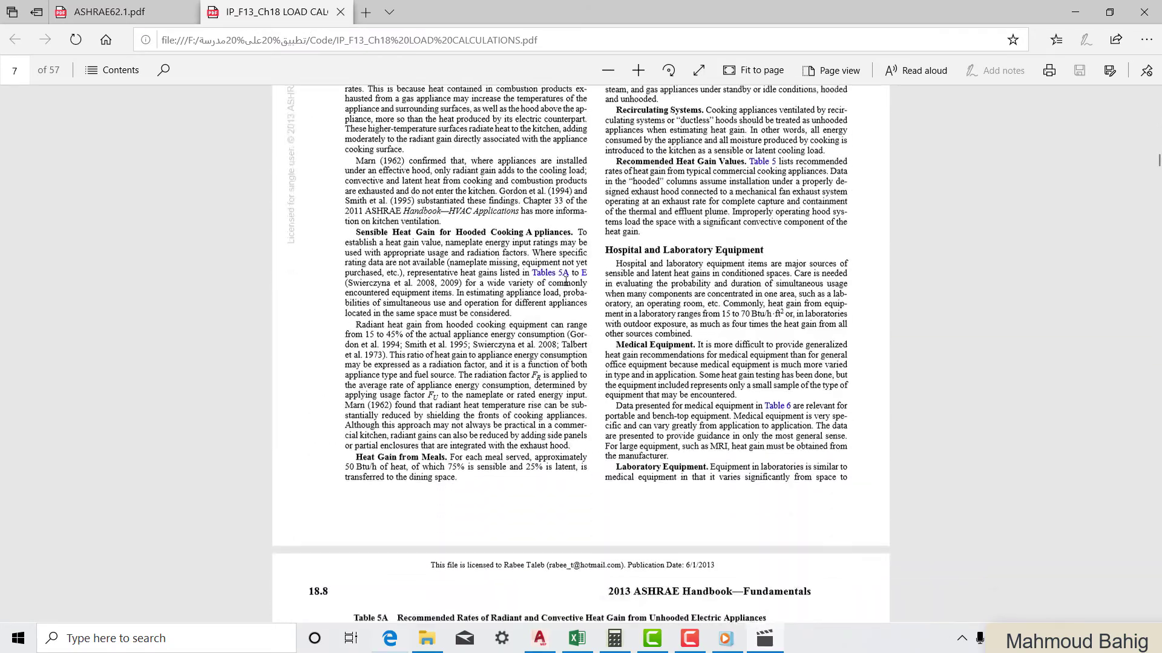
{"action": "scroll", "coordinate": [573, 285], "scroll_direction": "down", "scroll_amount": 15}
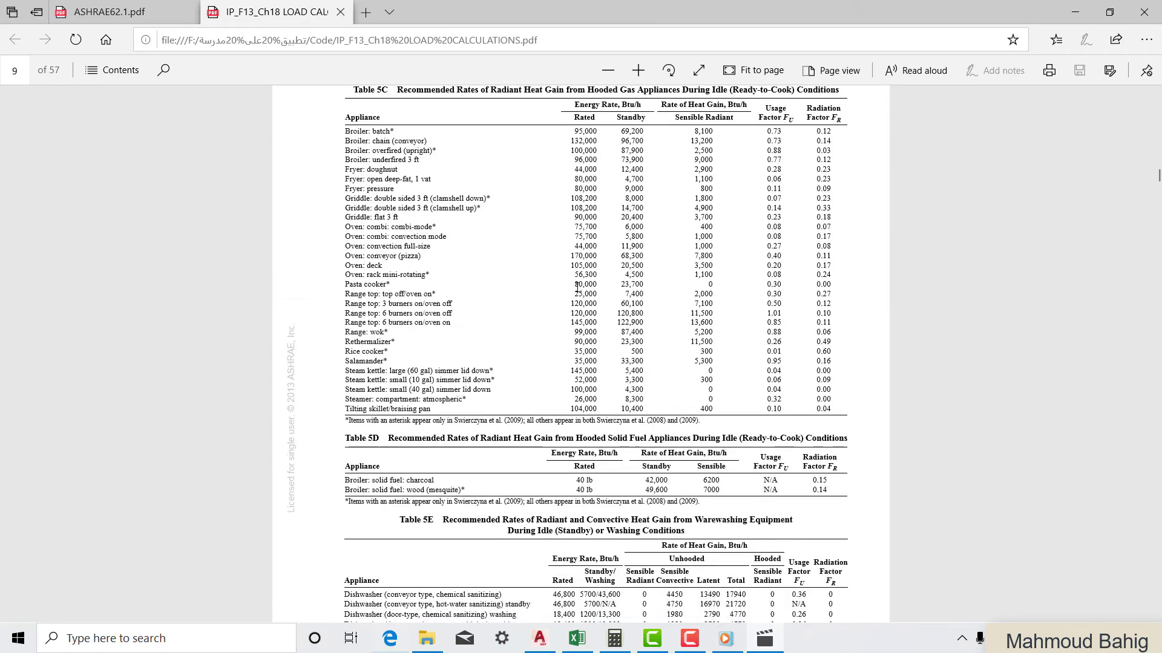
{"action": "scroll", "coordinate": [578, 286], "scroll_direction": "down", "scroll_amount": 15}
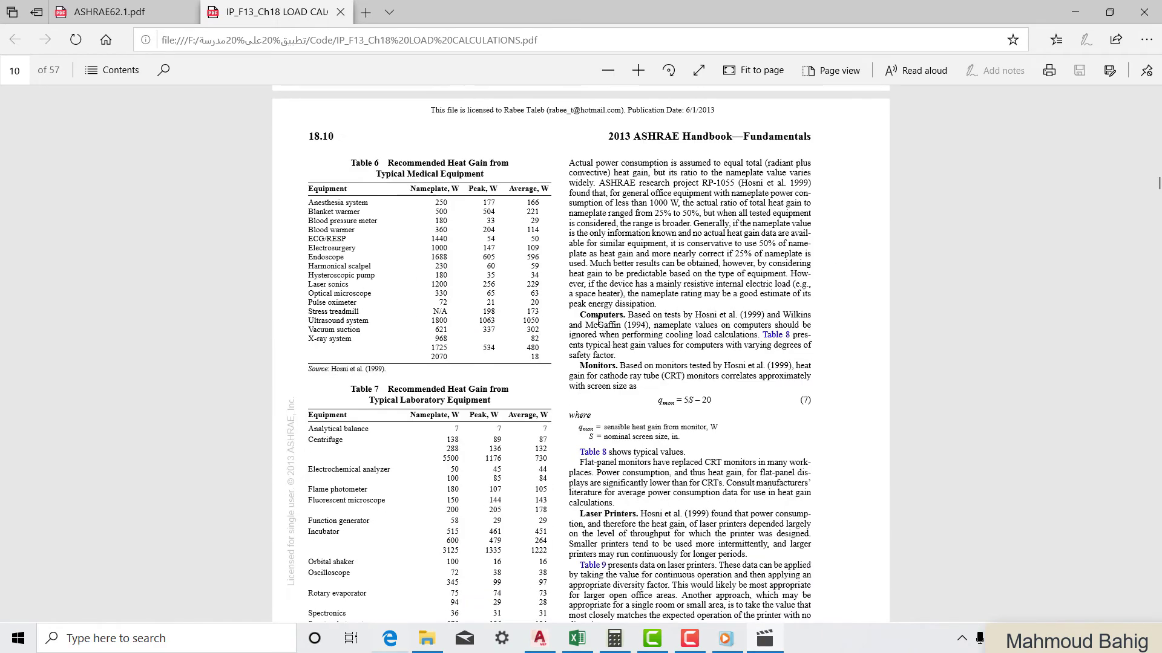
{"action": "scroll", "coordinate": [609, 336], "scroll_direction": "down", "scroll_amount": 6}
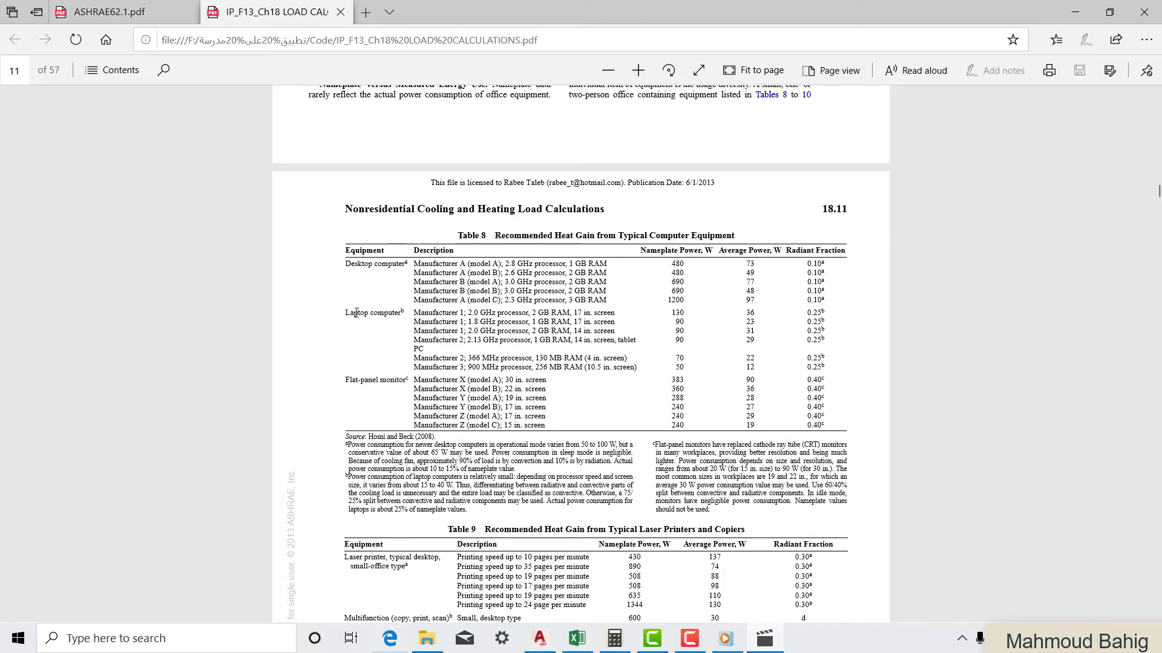
{"action": "left_click", "coordinate": [638, 70]}
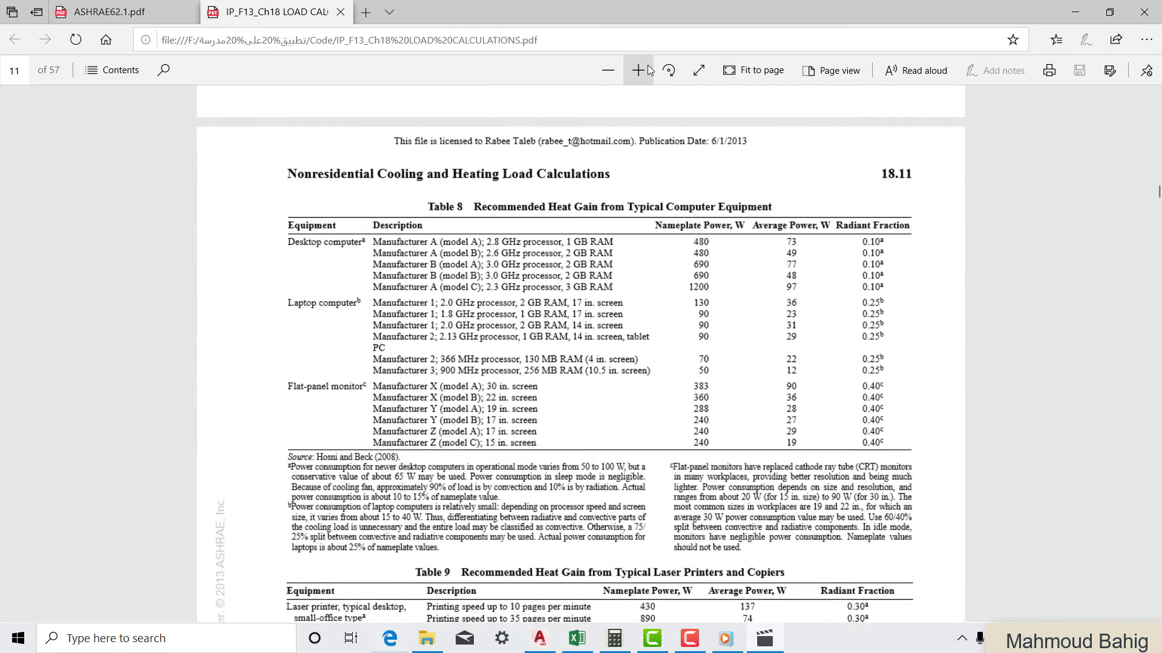
{"action": "left_click", "coordinate": [640, 70]}
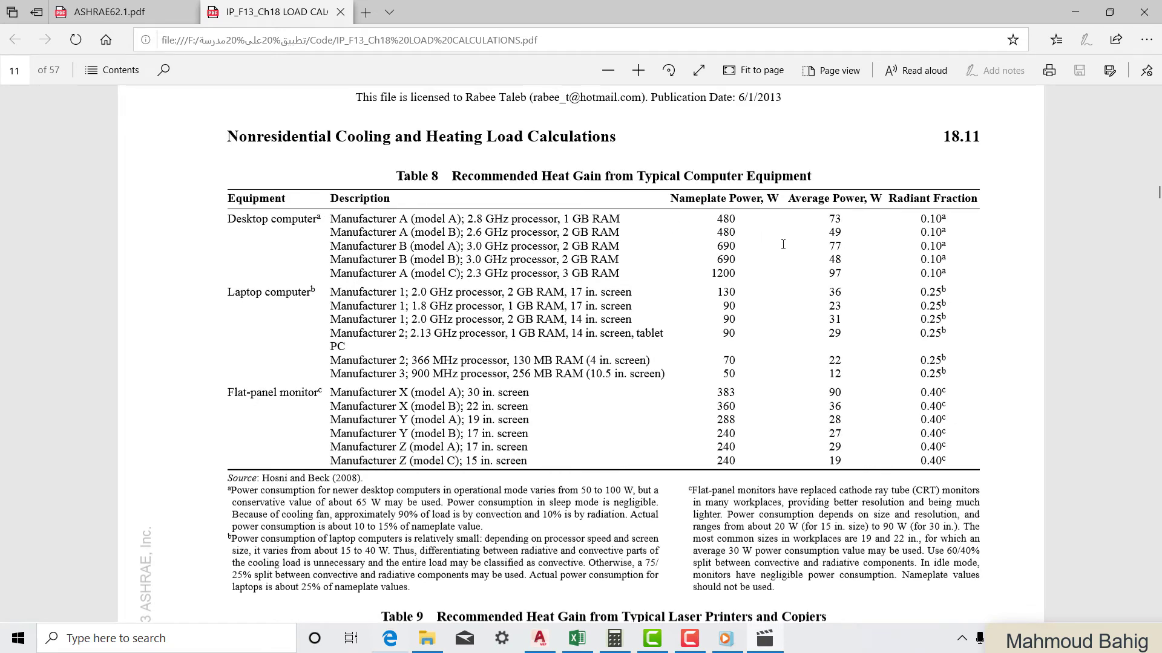
Highlight in Table 8 the average power of the Manufacturer A (model C) desktop computer and the Manufacturer Z (model A) flat-panel monitor
{"action": "left_click_drag", "start_coordinate": [846, 271], "coordinate": [735, 230]}
{"action": "left_click", "coordinate": [832, 276]}
{"action": "left_click_drag", "start_coordinate": [842, 273], "coordinate": [735, 274]}
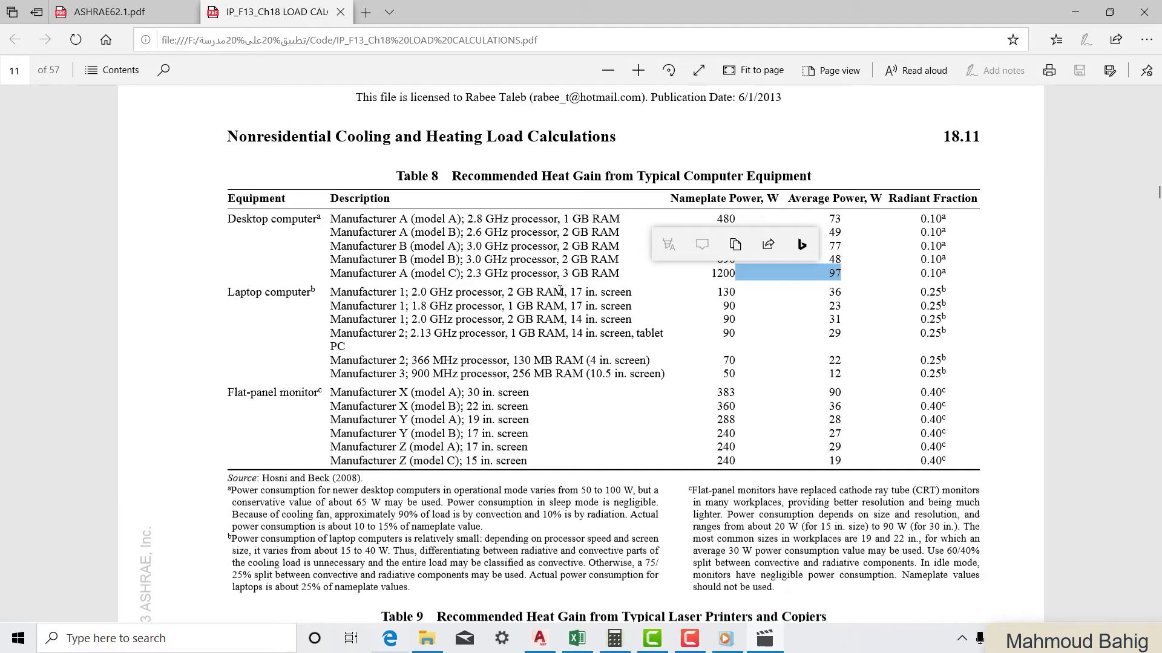
{"action": "left_click", "coordinate": [845, 443]}
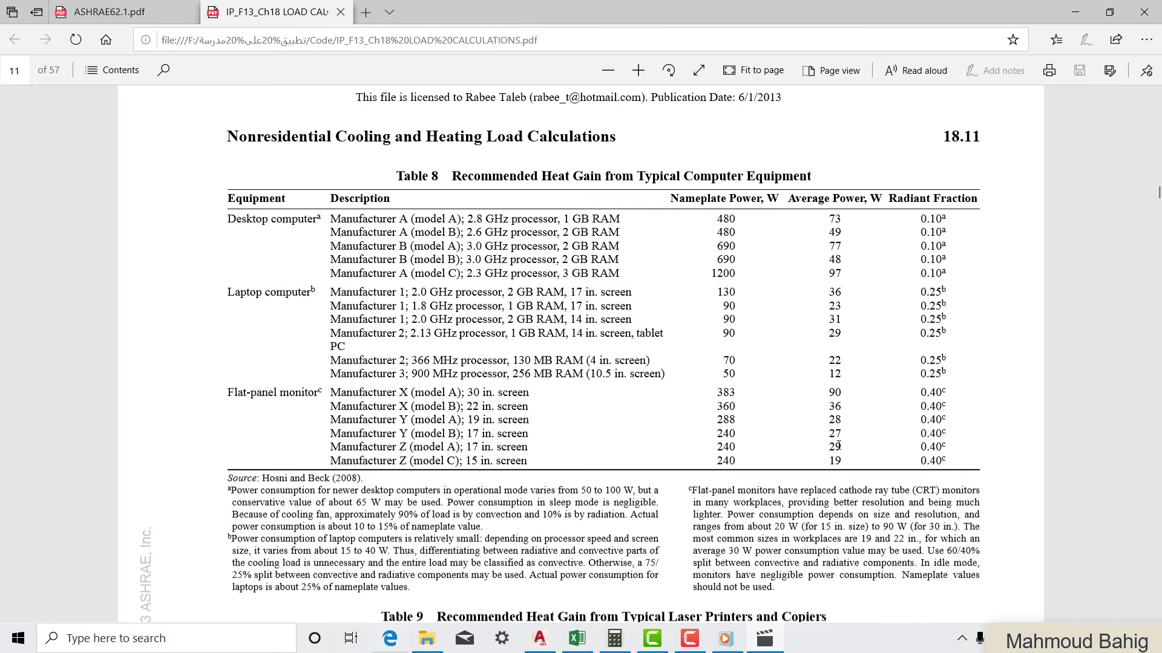
{"action": "left_click_drag", "start_coordinate": [845, 448], "coordinate": [815, 451]}
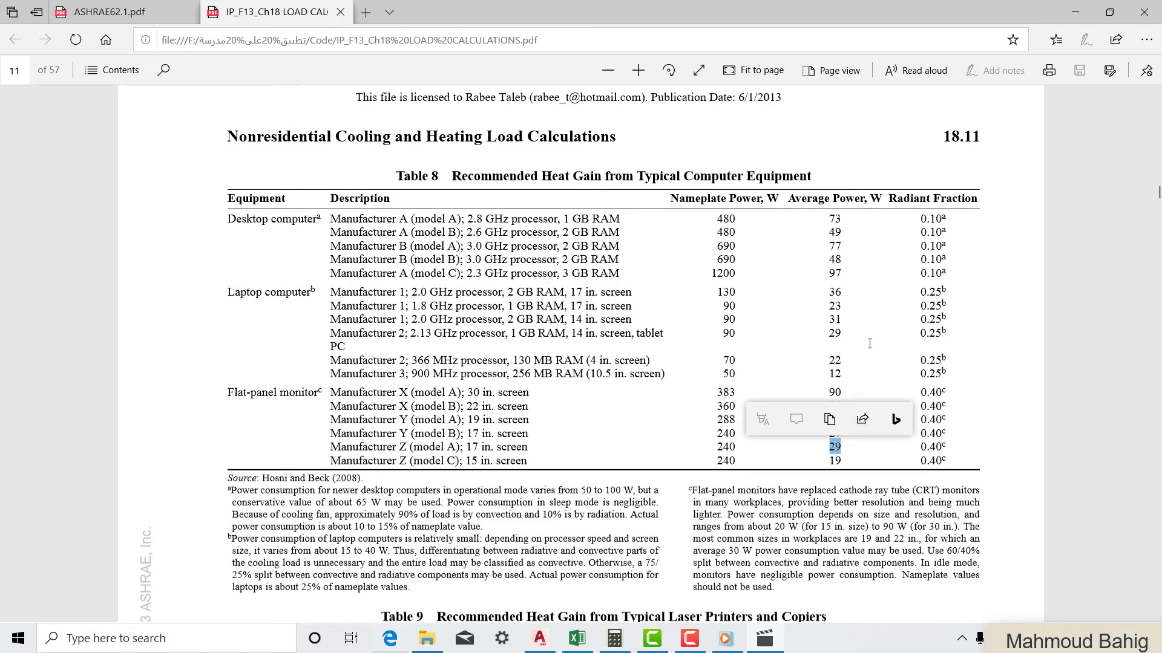
{"action": "left_click_drag", "start_coordinate": [847, 275], "coordinate": [736, 273]}
{"action": "left_click_drag", "start_coordinate": [843, 448], "coordinate": [827, 447]}
{"action": "left_click", "coordinate": [763, 494]}
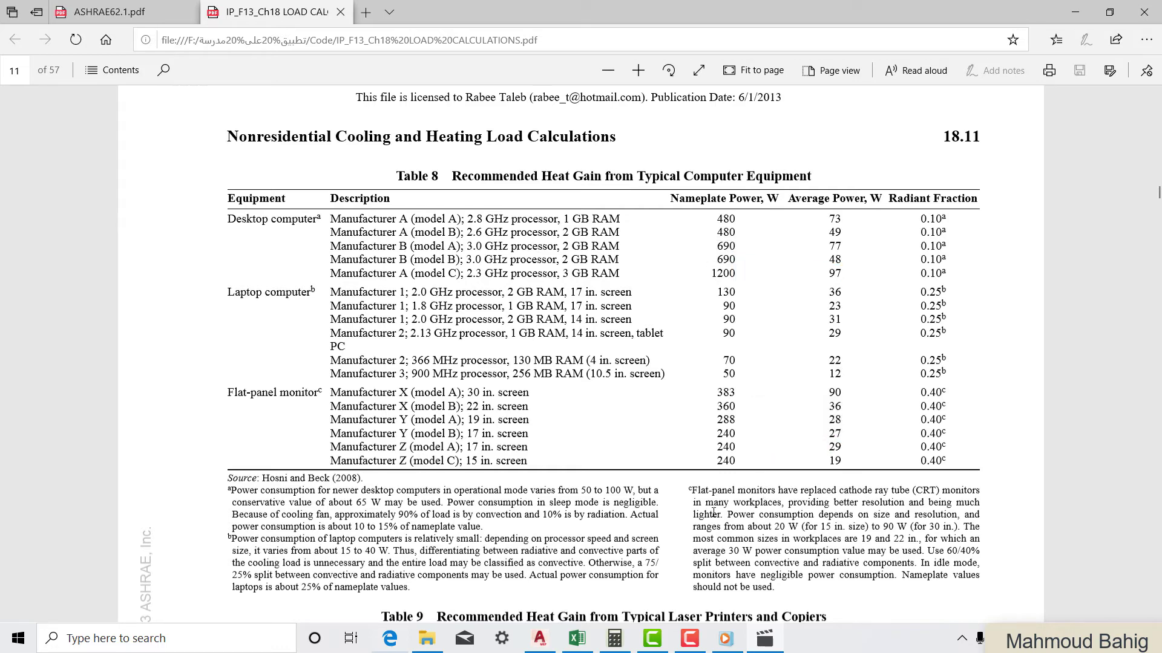
{"action": "mouse_move", "coordinate": [652, 638]}
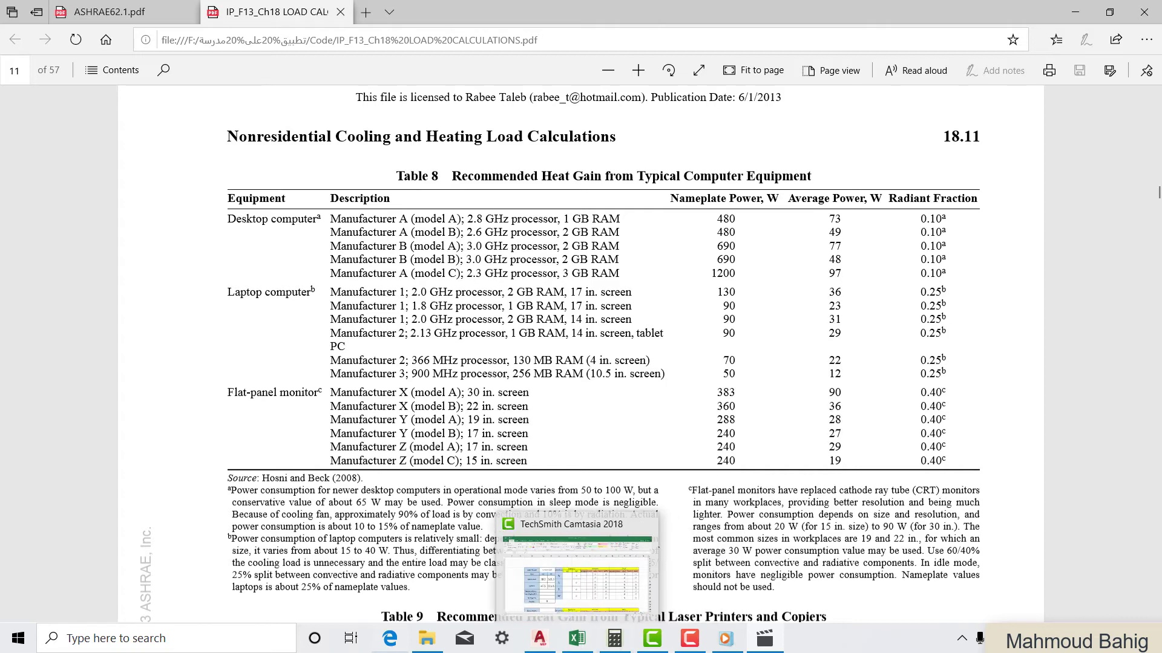
Switch to Excel and enter 126 as the Equipment(w) value of class room G01
{"action": "left_click", "coordinate": [578, 638]}
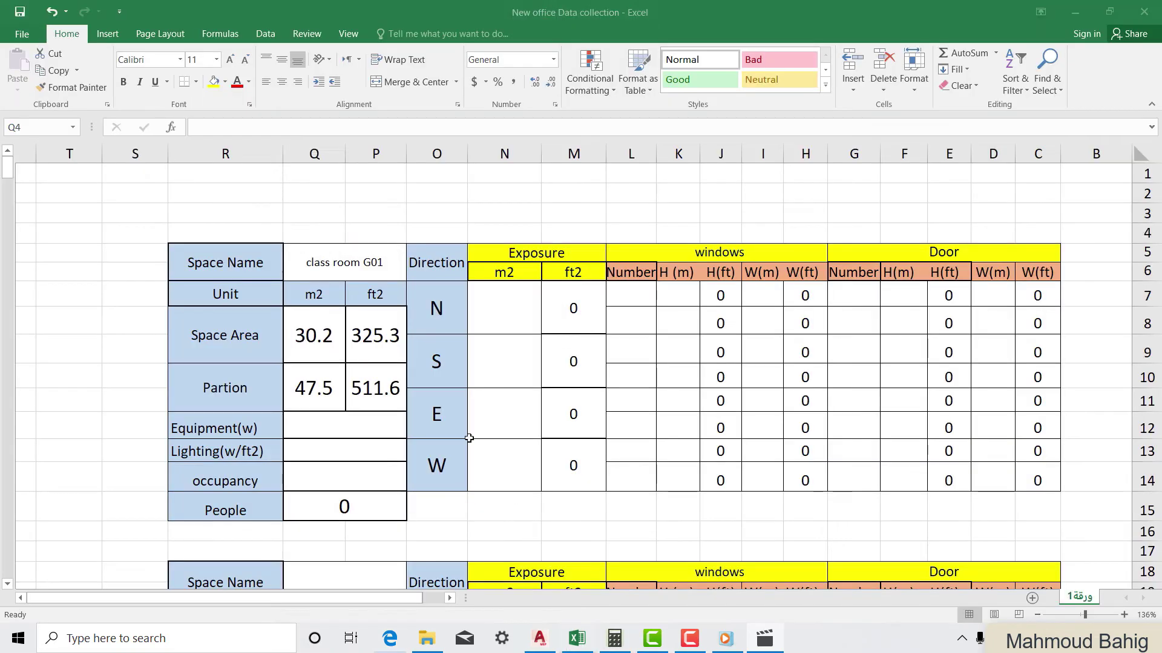
{"action": "left_click", "coordinate": [341, 423]}
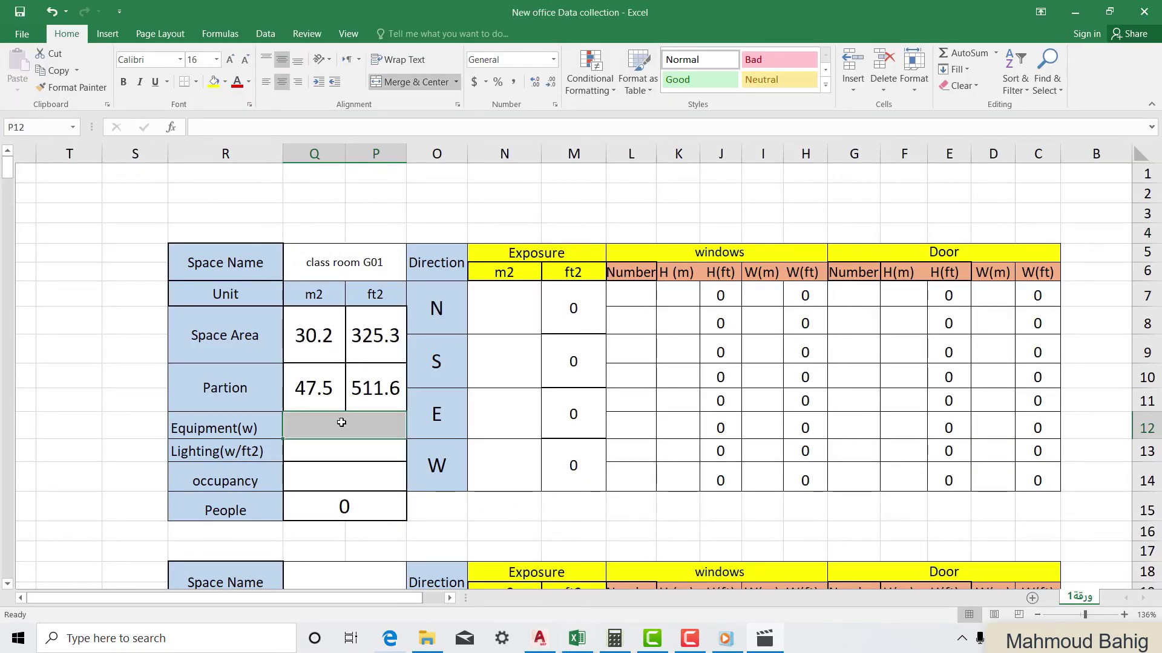
{"action": "type", "text": "126"}
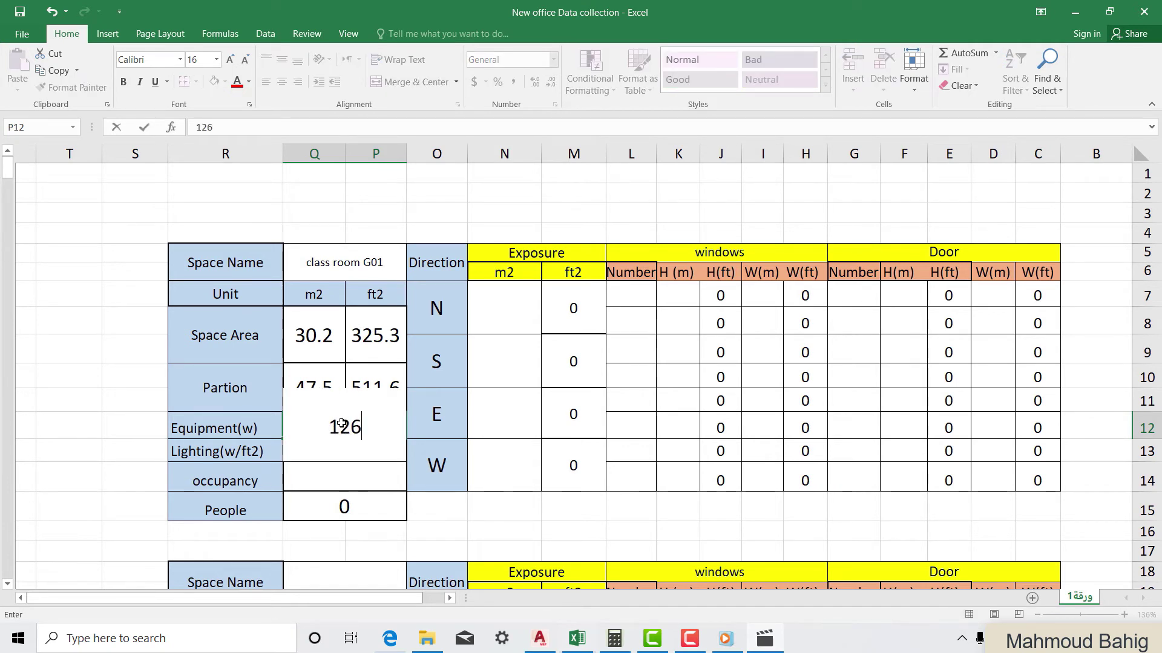
{"action": "left_click", "coordinate": [455, 519]}
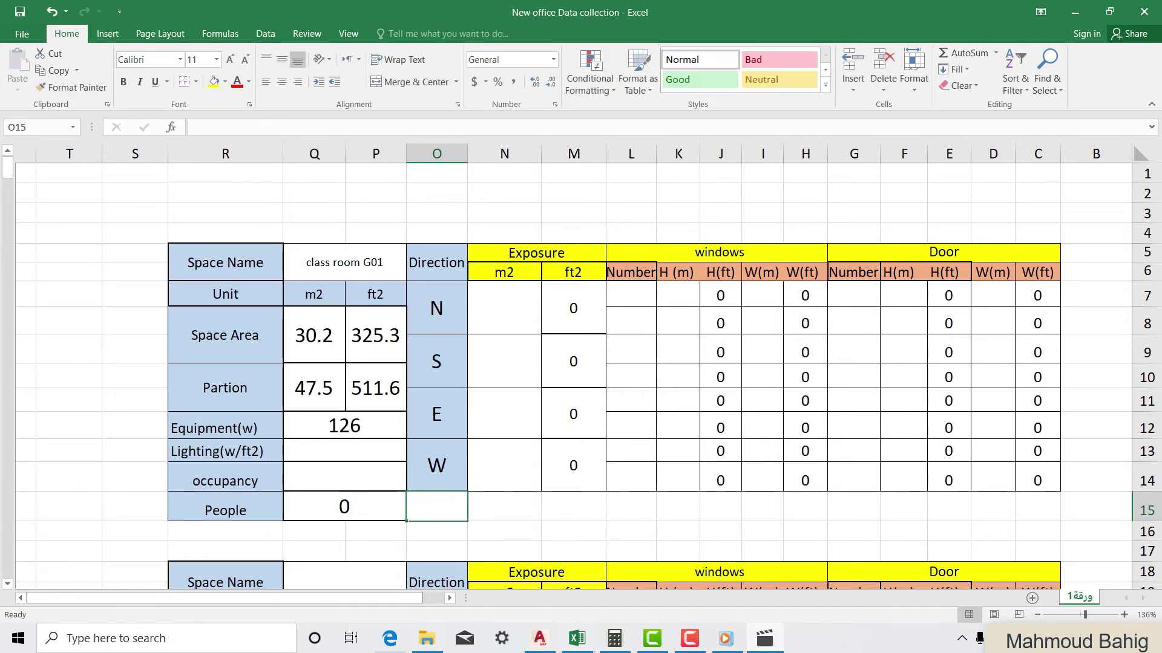
Switch to the Edge browser and look through the ASHRAE Chapter 18 heat gain tables for computers, laboratory and miscellaneous office equipment
{"action": "left_click", "coordinate": [392, 639]}
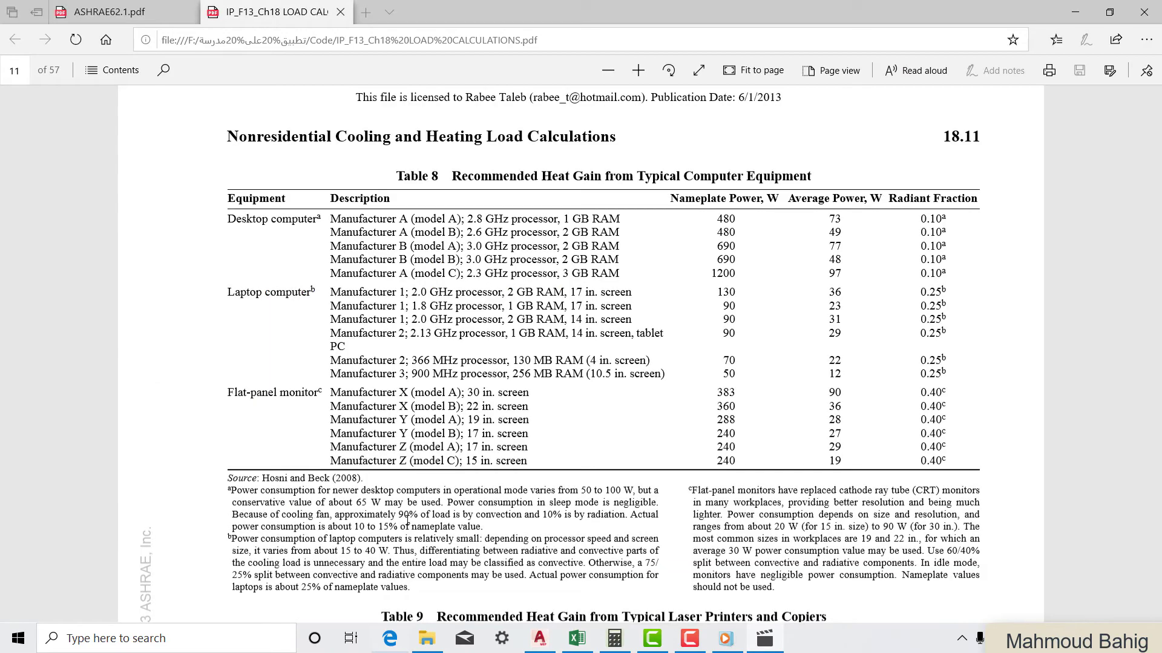
{"action": "scroll", "coordinate": [537, 378], "scroll_direction": "up", "scroll_amount": 6}
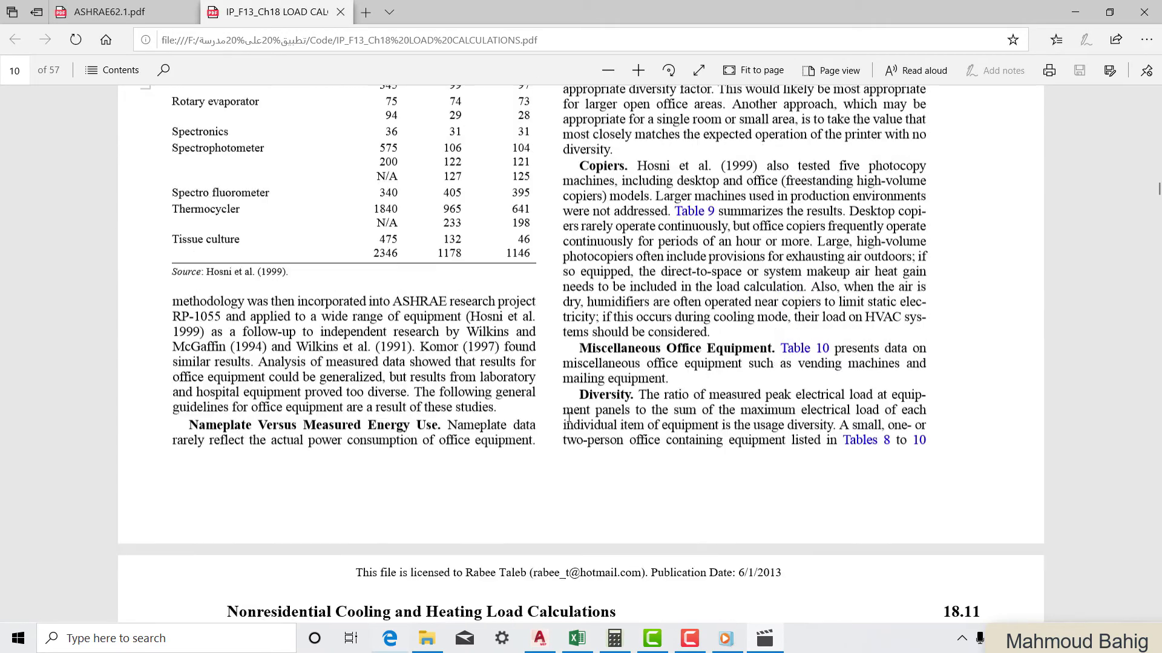
{"action": "scroll", "coordinate": [568, 463], "scroll_direction": "down", "scroll_amount": 4}
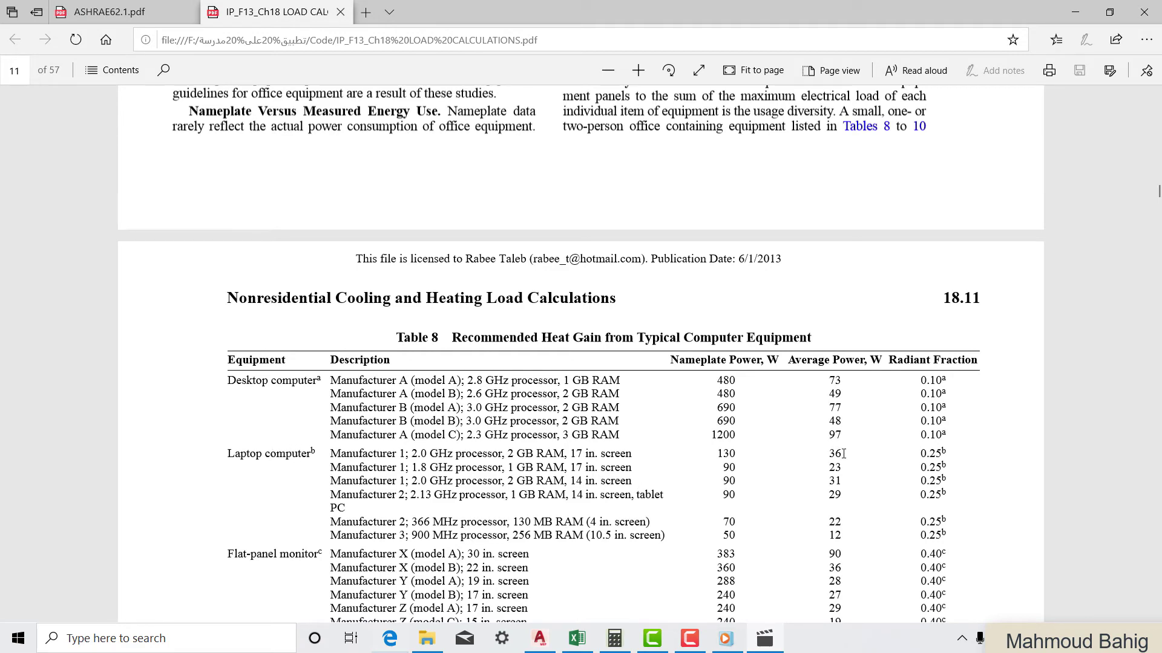
{"action": "left_click_drag", "start_coordinate": [842, 453], "coordinate": [738, 455]}
{"action": "scroll", "coordinate": [752, 528], "scroll_direction": "up", "scroll_amount": 15}
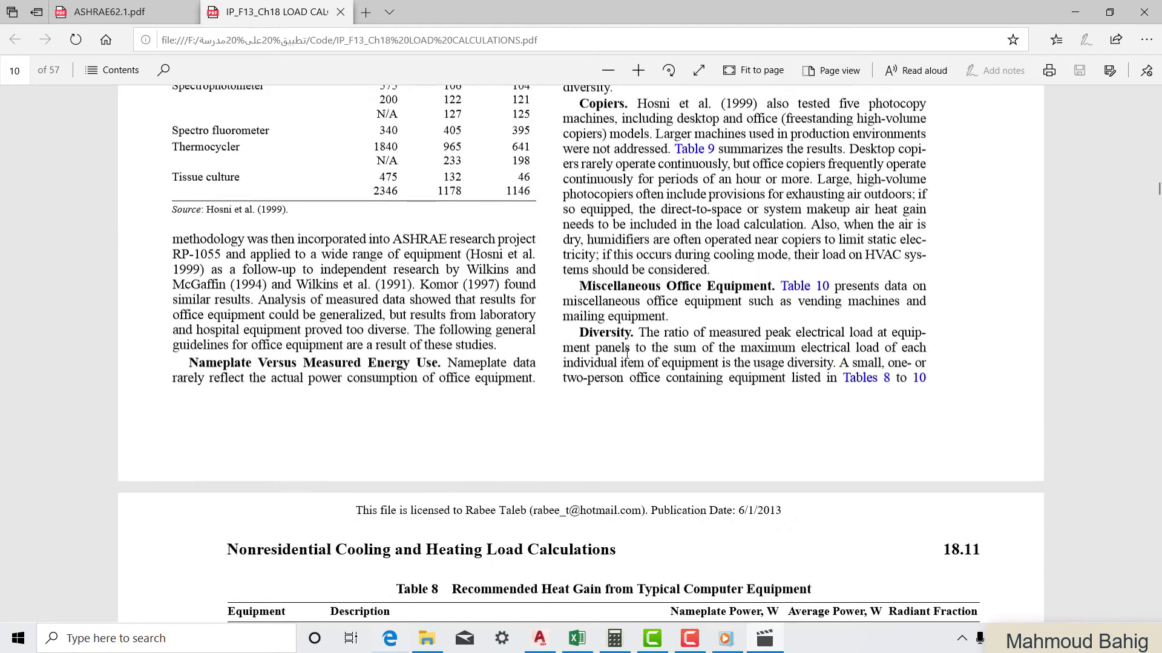
{"action": "scroll", "coordinate": [674, 273], "scroll_direction": "down", "scroll_amount": 6}
{"action": "scroll", "coordinate": [674, 273], "scroll_direction": "up", "scroll_amount": 5}
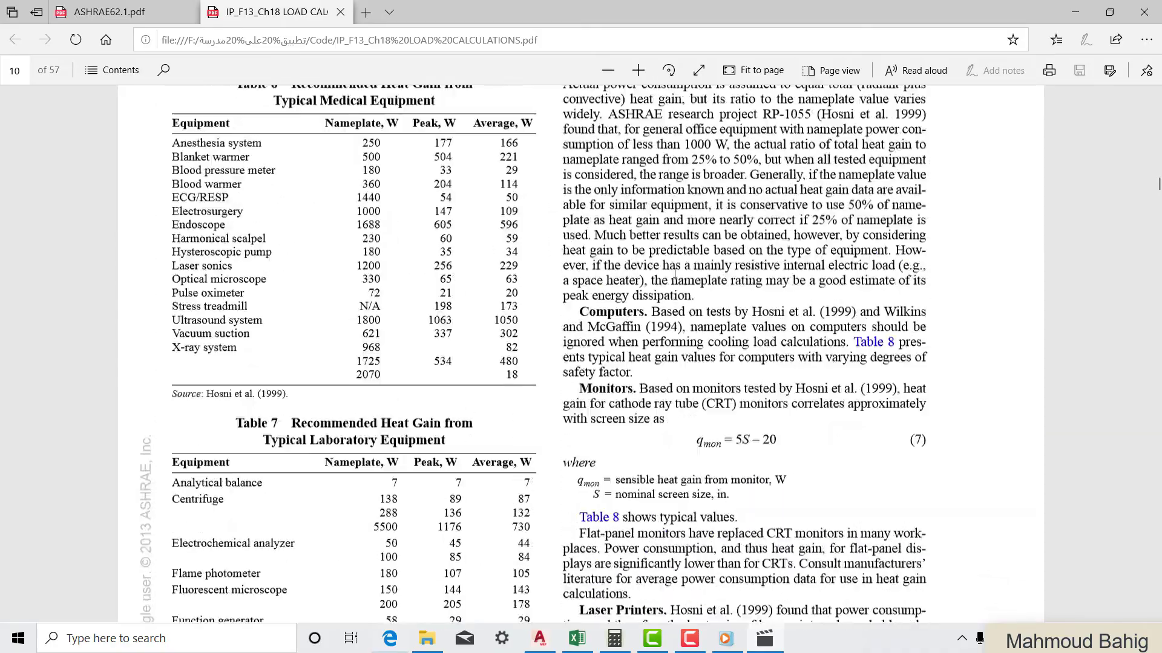
{"action": "scroll", "coordinate": [674, 274], "scroll_direction": "down", "scroll_amount": 12}
{"action": "scroll", "coordinate": [674, 274], "scroll_direction": "down", "scroll_amount": 15}
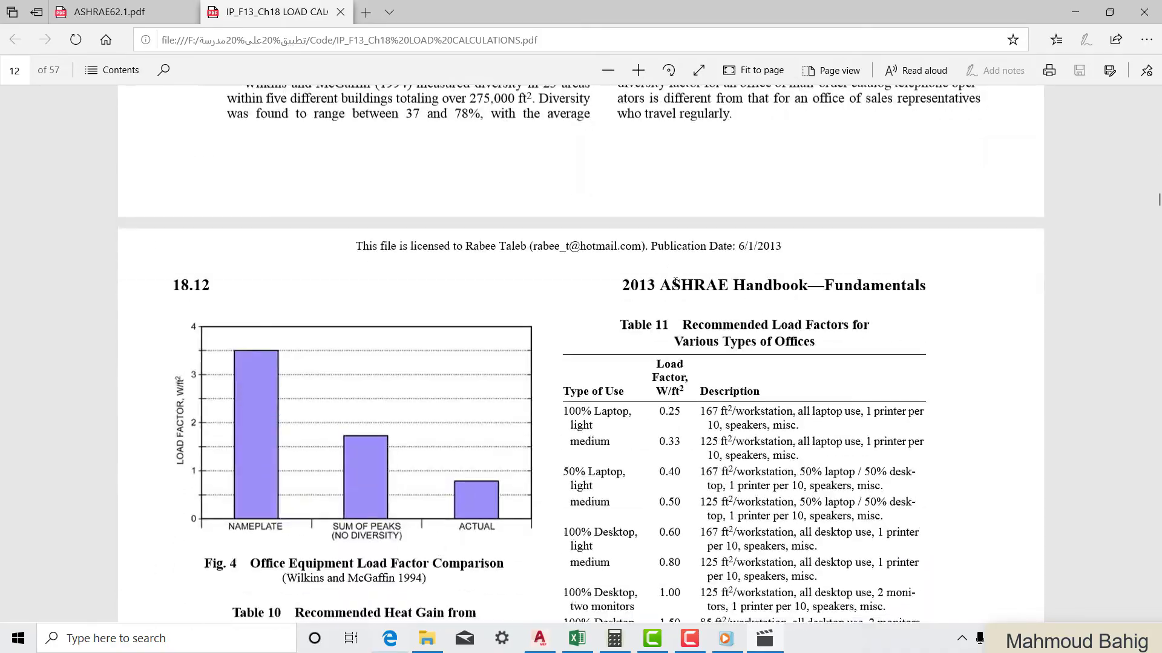
{"action": "scroll", "coordinate": [677, 282], "scroll_direction": "down", "scroll_amount": 8}
{"action": "scroll", "coordinate": [677, 282], "scroll_direction": "up", "scroll_amount": 20}
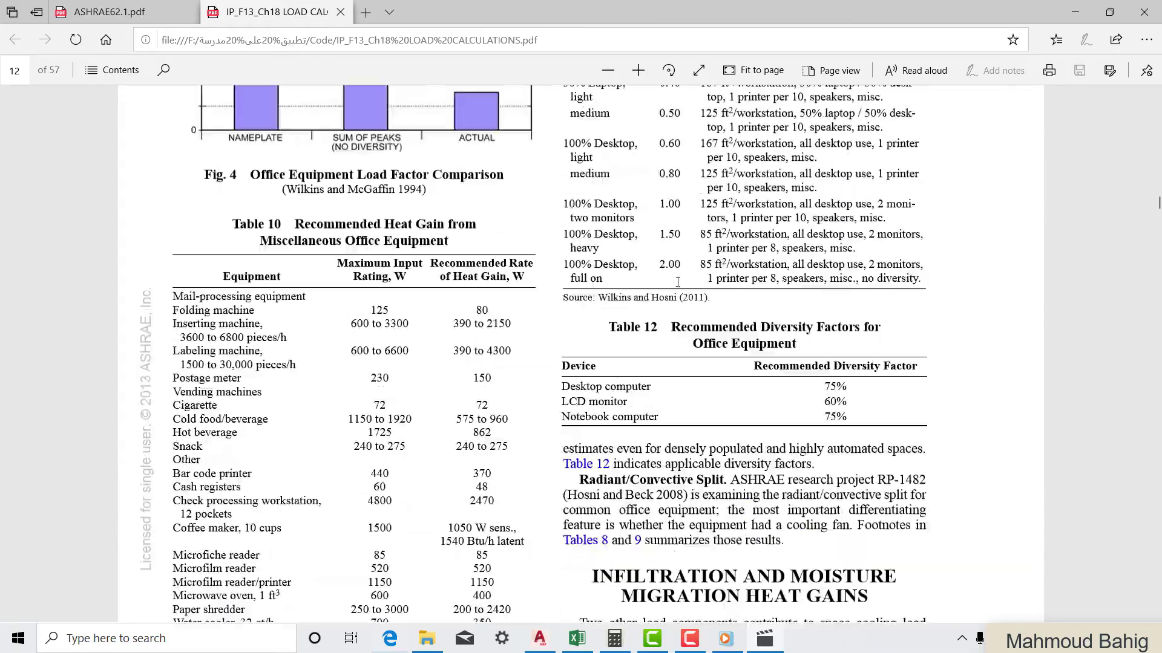
{"action": "scroll", "coordinate": [679, 287], "scroll_direction": "up", "scroll_amount": 20}
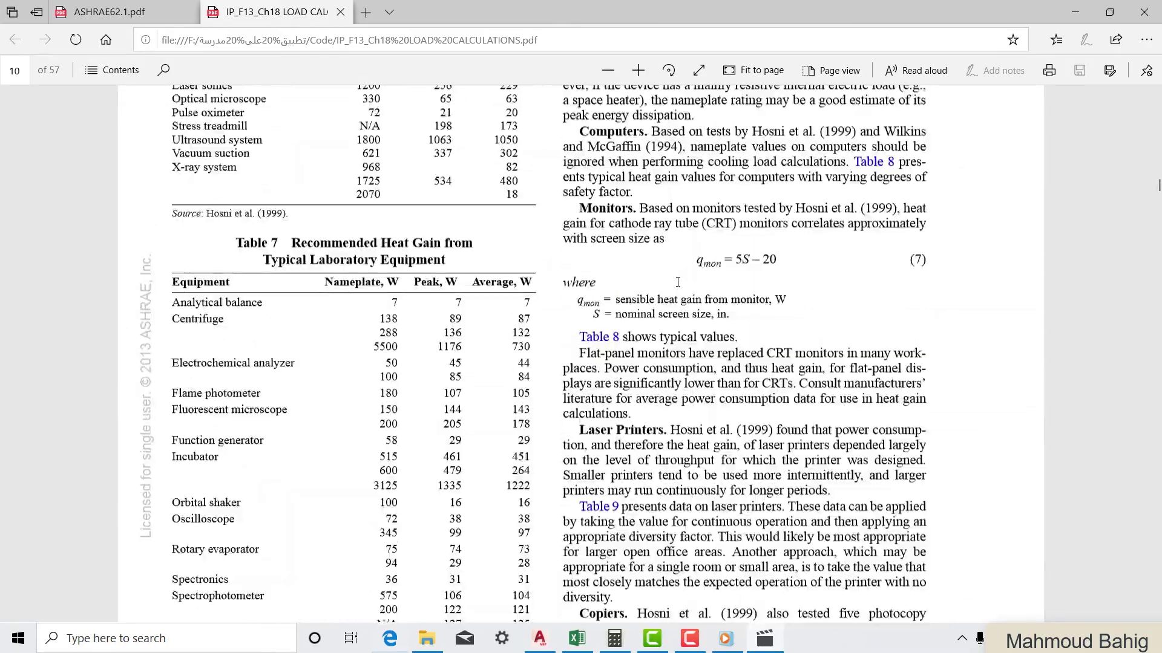
Find Table 5A on heat gain from unhooded electric appliances and examine its appliance list and heat gain columns
{"action": "scroll", "coordinate": [678, 282], "scroll_direction": "up", "scroll_amount": 6}
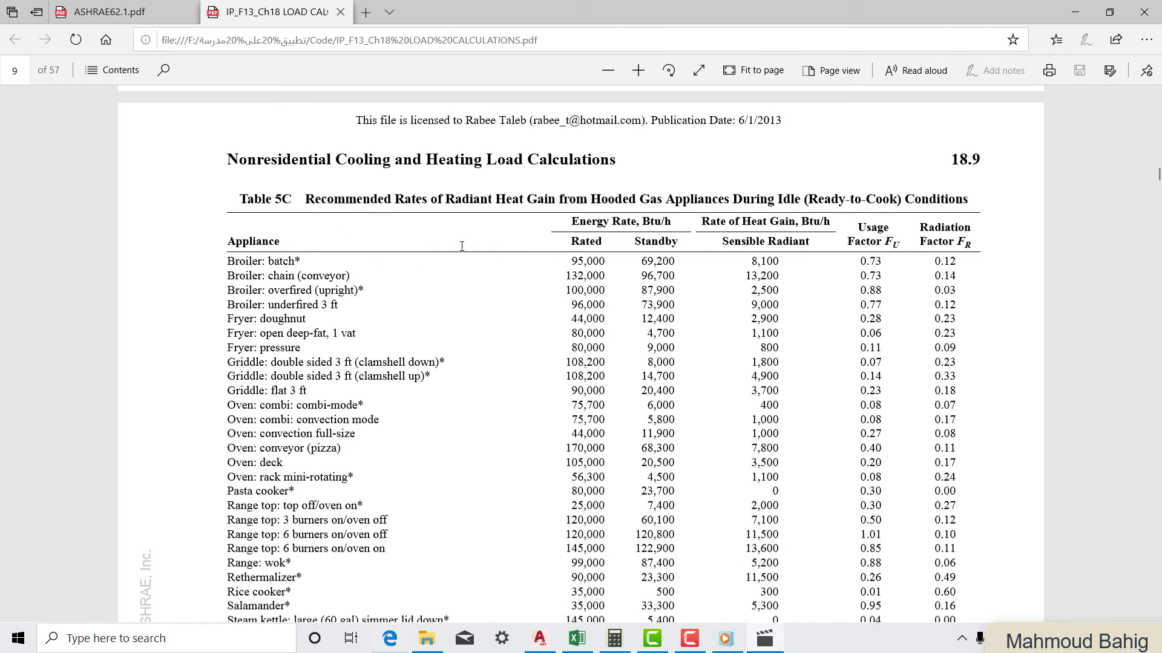
{"action": "scroll", "coordinate": [707, 225], "scroll_direction": "up", "scroll_amount": 10}
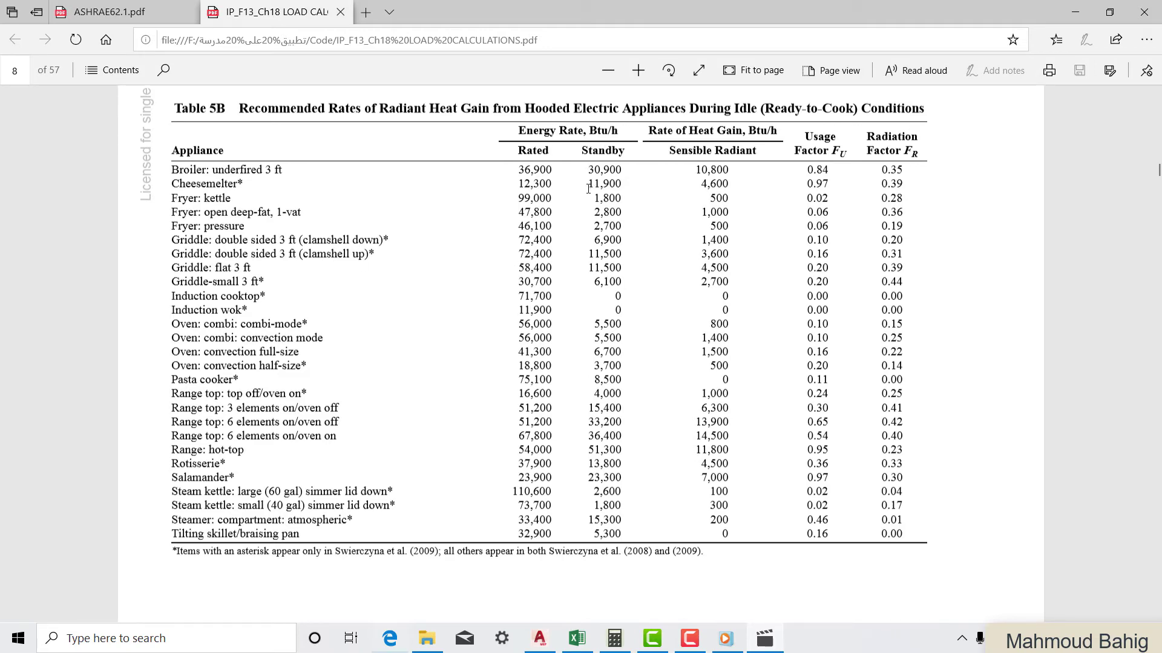
{"action": "scroll", "coordinate": [599, 193], "scroll_direction": "up", "scroll_amount": 15}
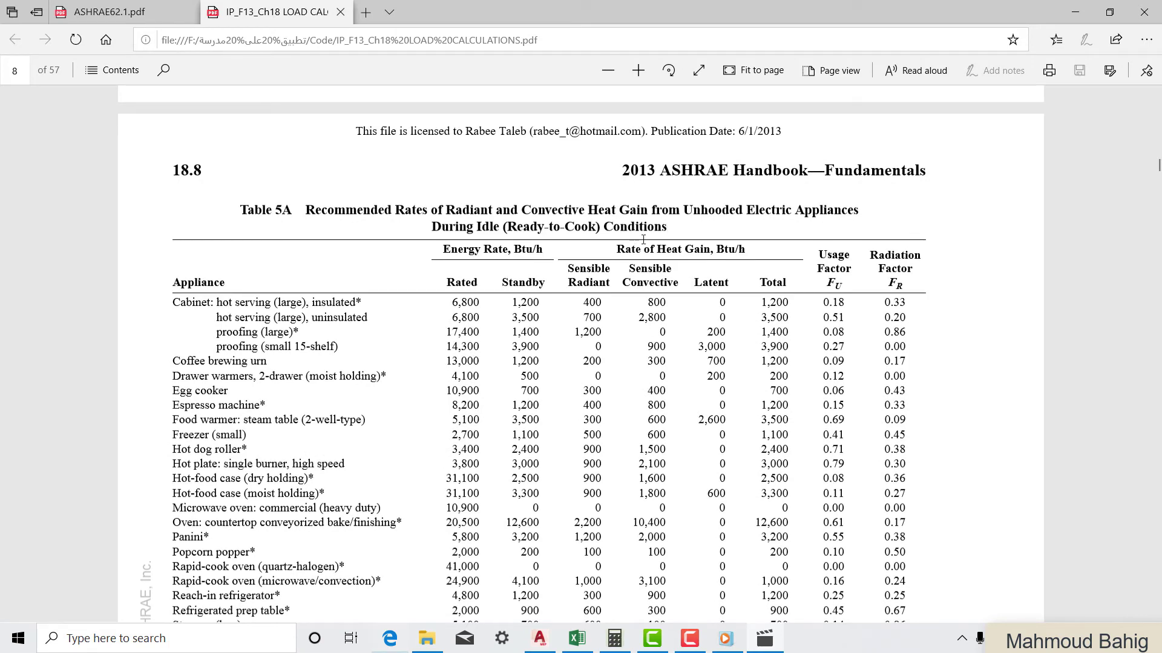
{"action": "scroll", "coordinate": [696, 203], "scroll_direction": "down", "scroll_amount": 2}
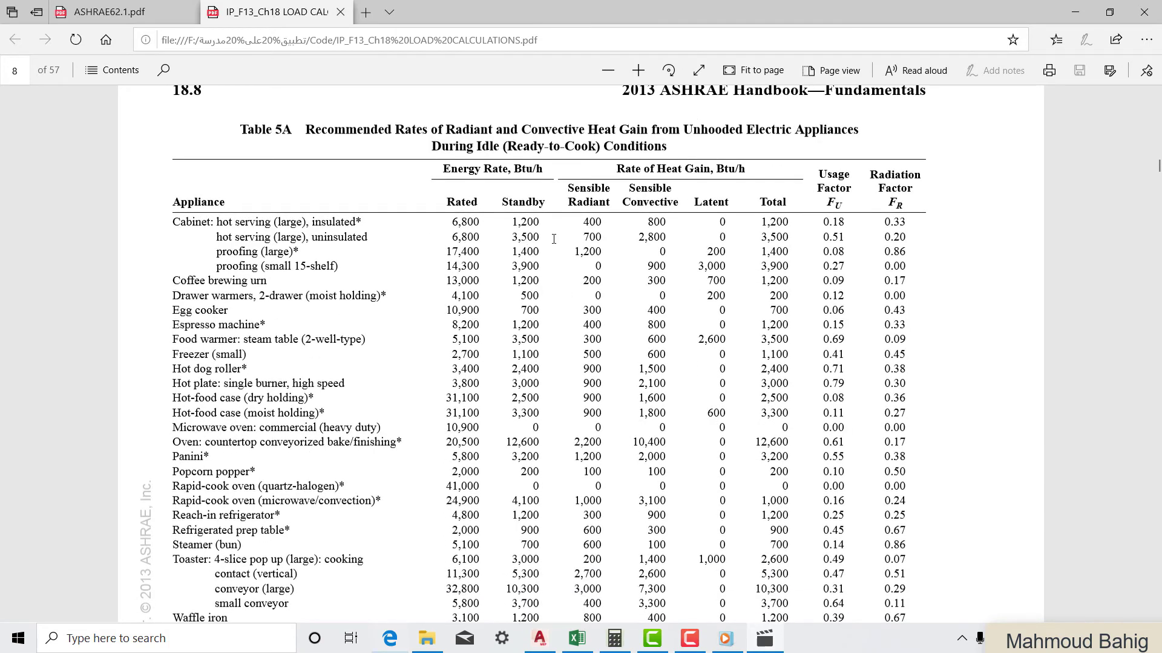
{"action": "scroll", "coordinate": [554, 239], "scroll_direction": "down", "scroll_amount": 4}
{"action": "scroll", "coordinate": [847, 239], "scroll_direction": "up", "scroll_amount": 2}
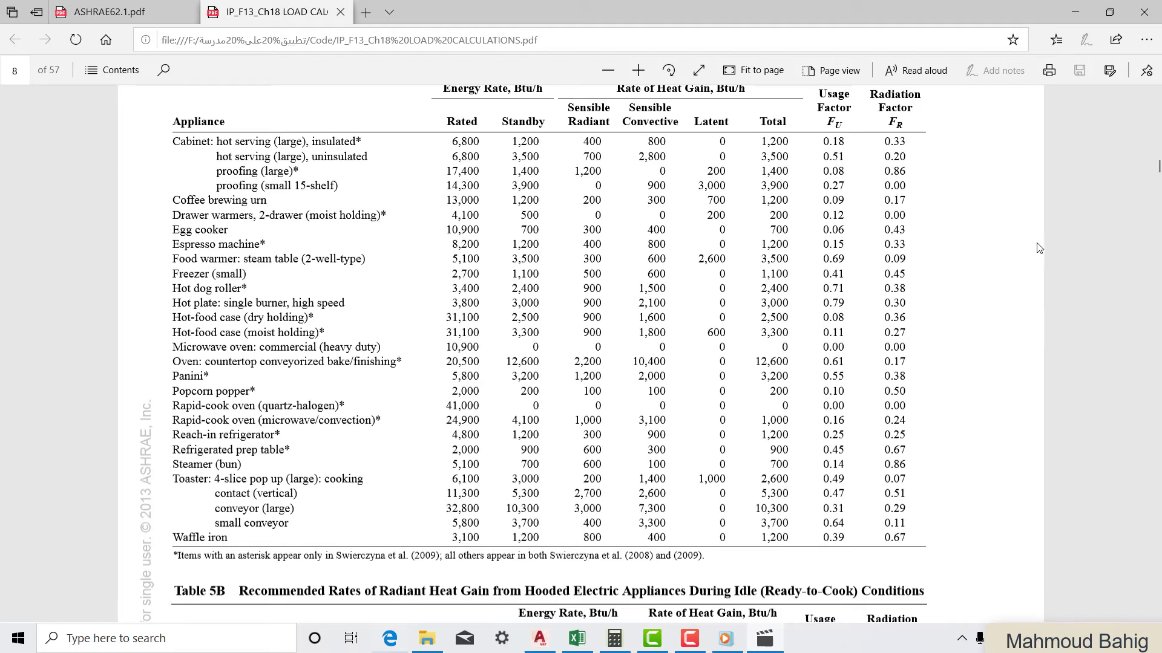
{"action": "scroll", "coordinate": [608, 187], "scroll_direction": "up", "scroll_amount": 2}
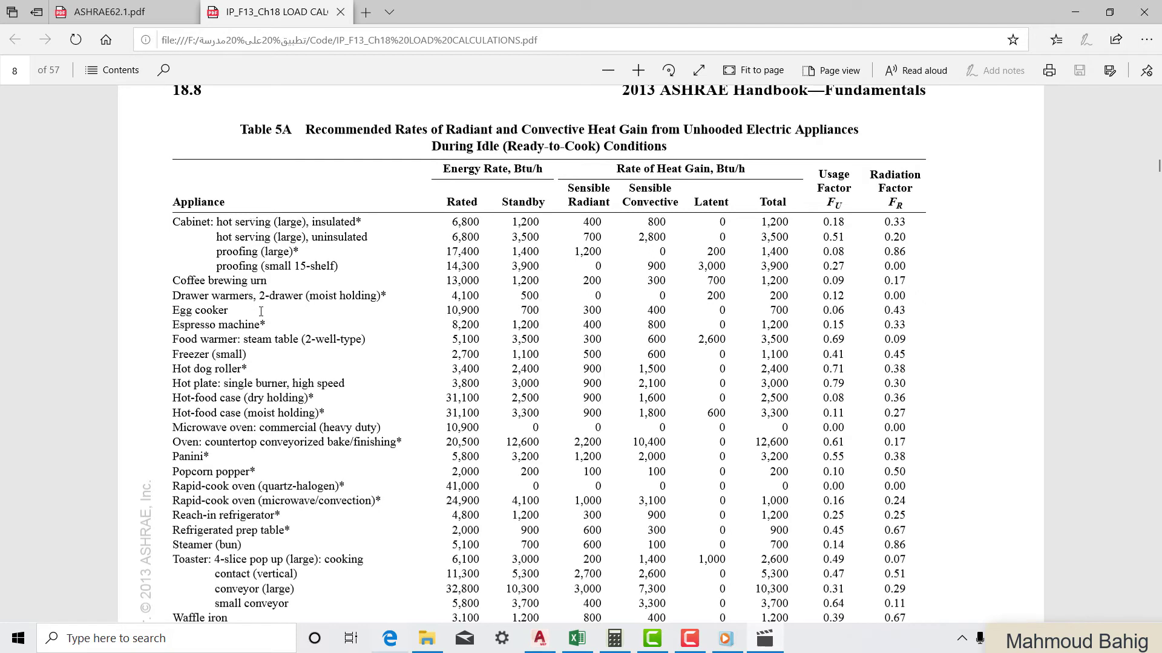
{"action": "scroll", "coordinate": [260, 311], "scroll_direction": "down", "scroll_amount": 2}
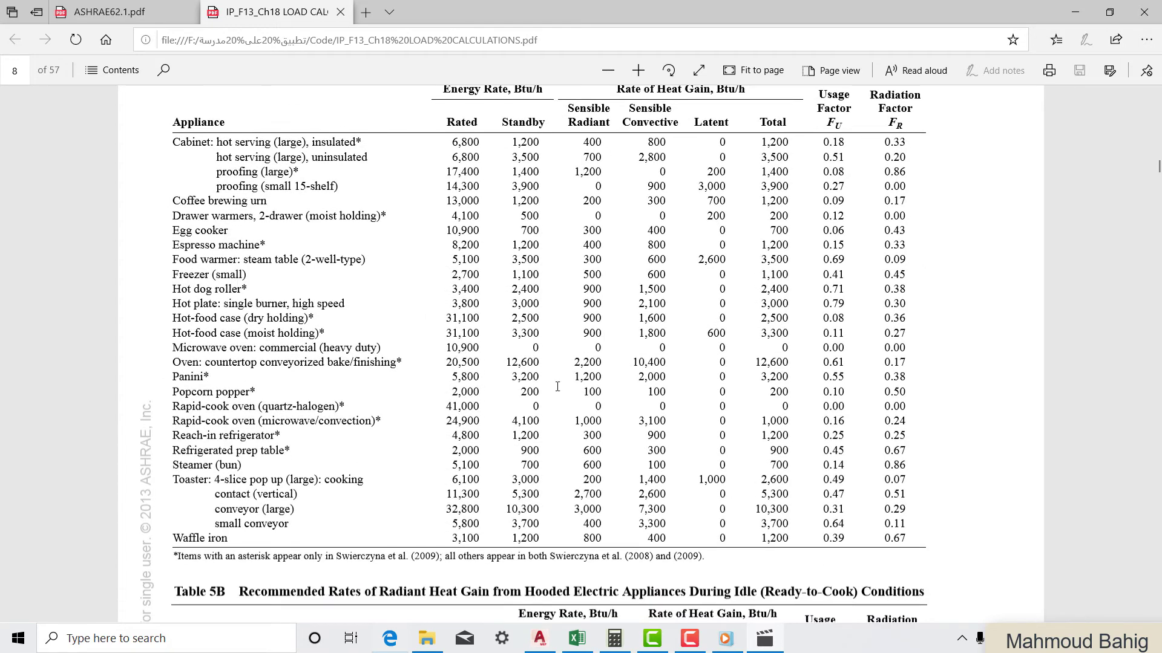
{"action": "scroll", "coordinate": [557, 386], "scroll_direction": "up", "scroll_amount": 2}
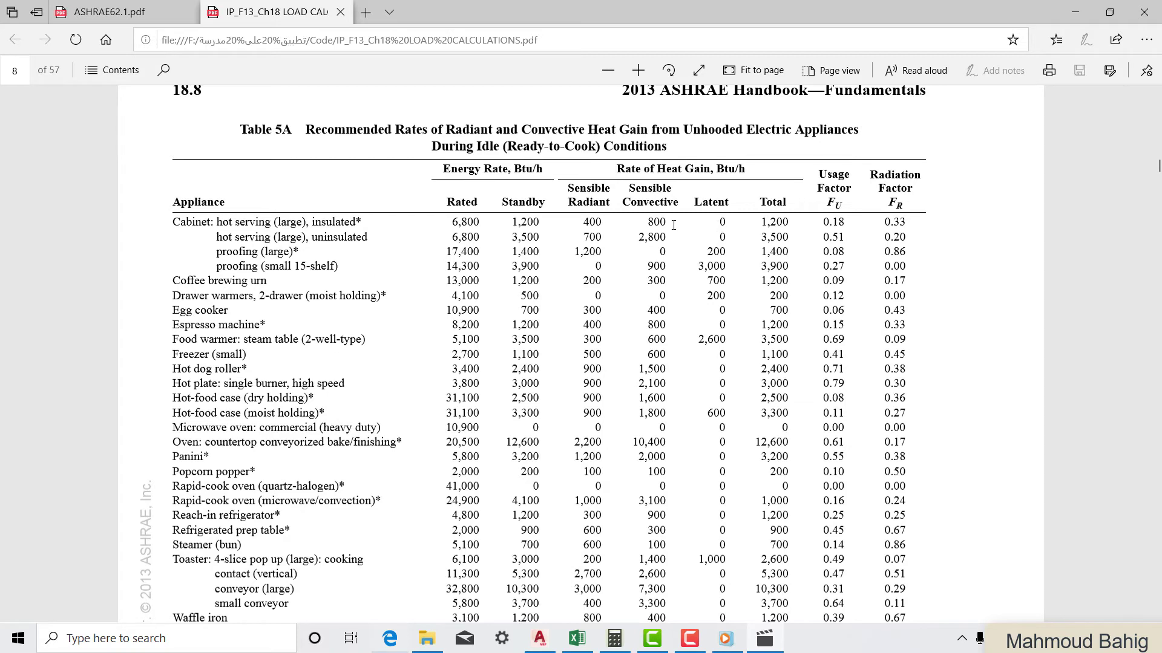
Highlight in Table 5A the coffee brewing urn and its sensible radiant, sensible convective and latent heat gain values
{"action": "left_click_drag", "start_coordinate": [659, 222], "coordinate": [652, 222]}
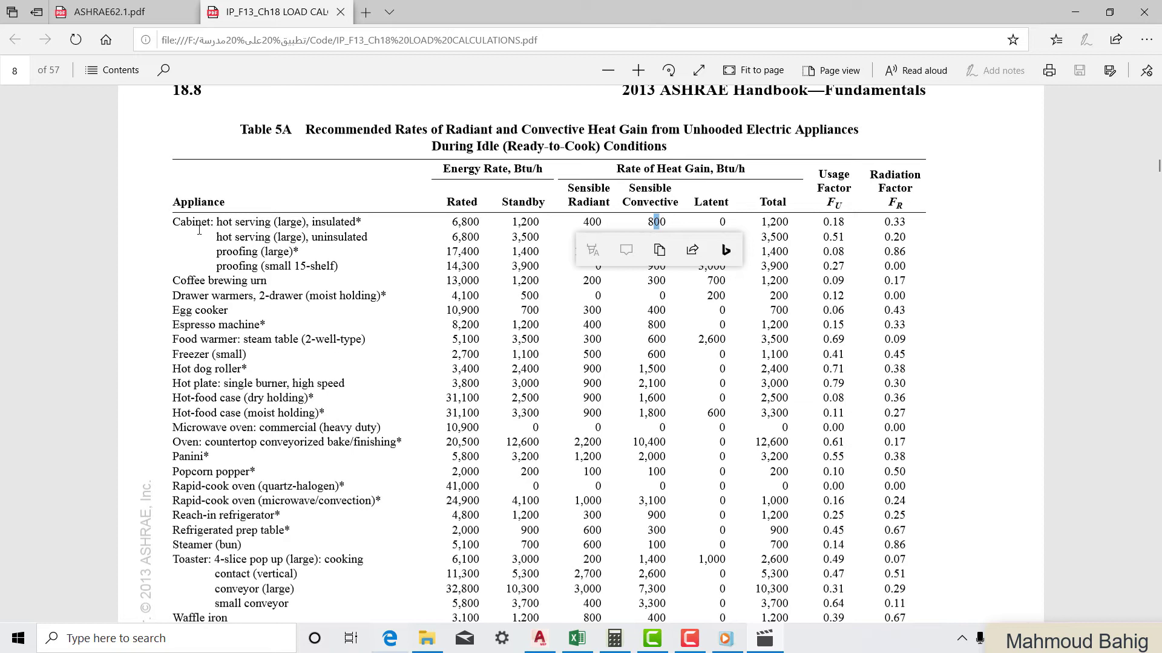
{"action": "left_click_drag", "start_coordinate": [174, 281], "coordinate": [458, 284]}
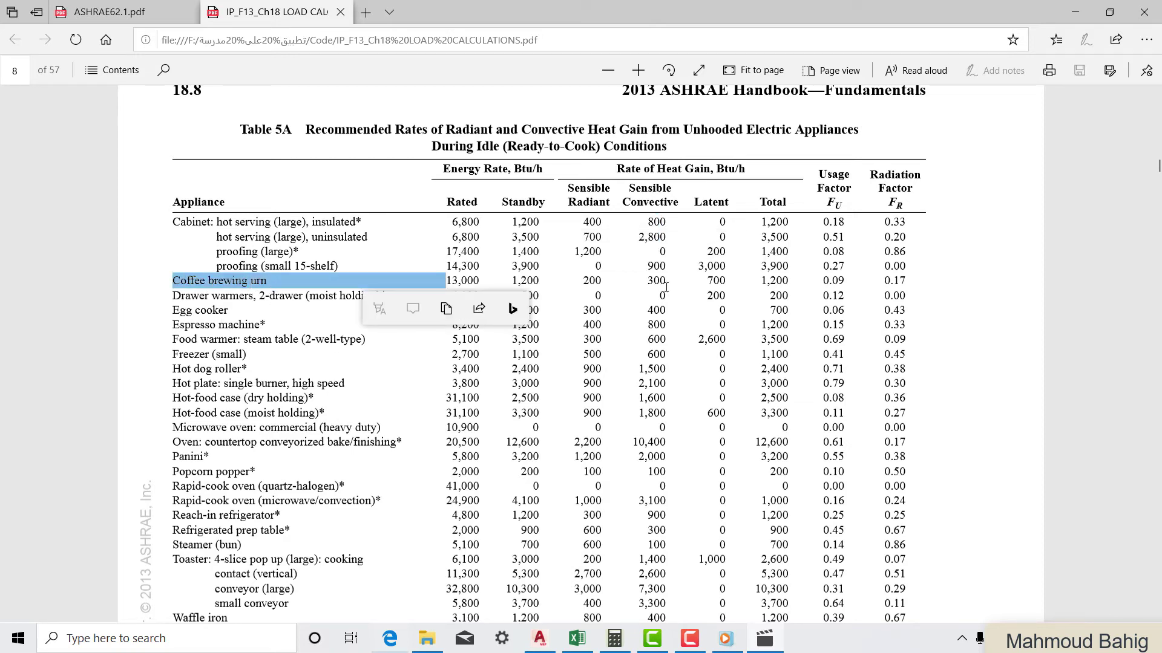
{"action": "left_click", "coordinate": [388, 278]}
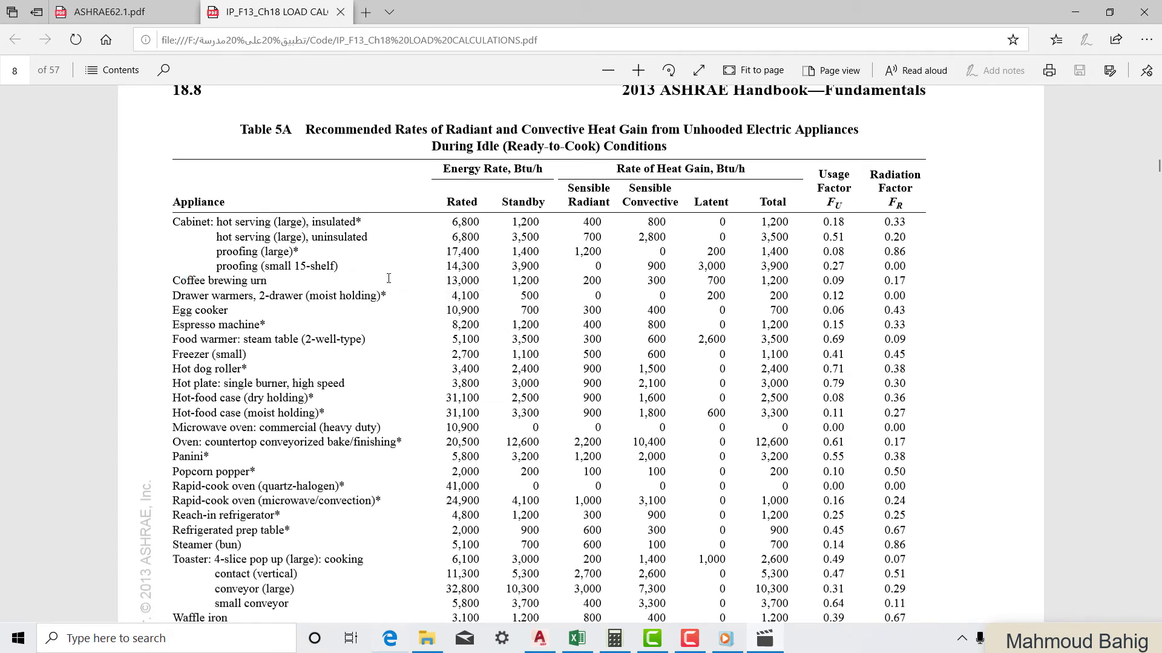
{"action": "left_click_drag", "start_coordinate": [271, 279], "coordinate": [172, 281]}
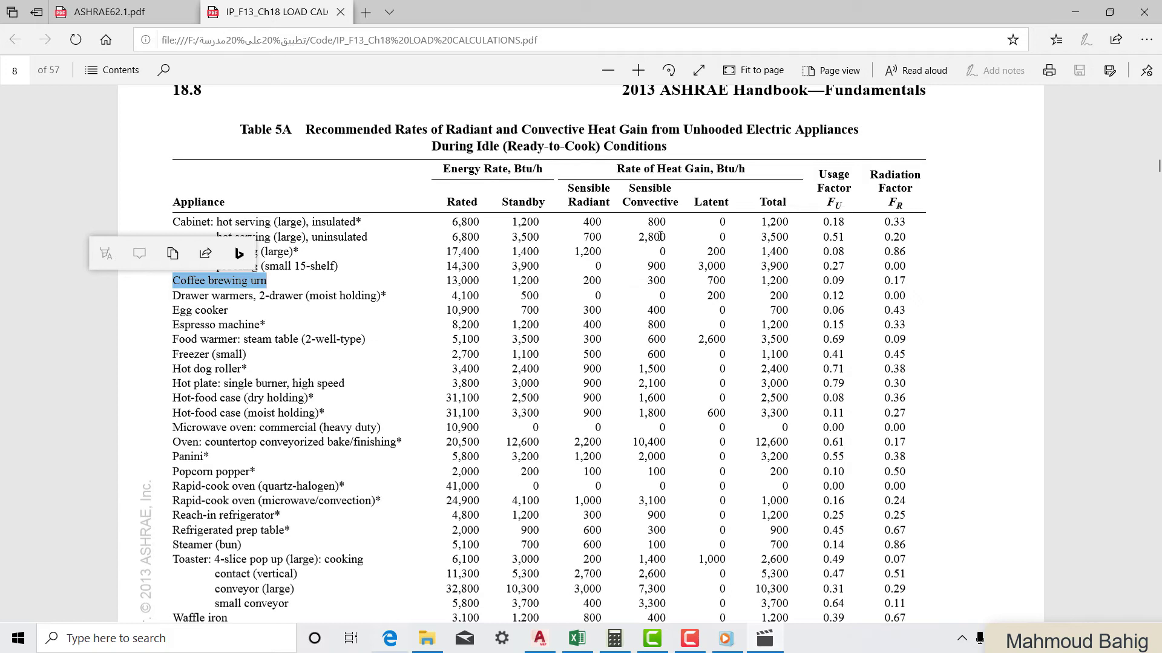
{"action": "left_click_drag", "start_coordinate": [663, 280], "coordinate": [583, 281]}
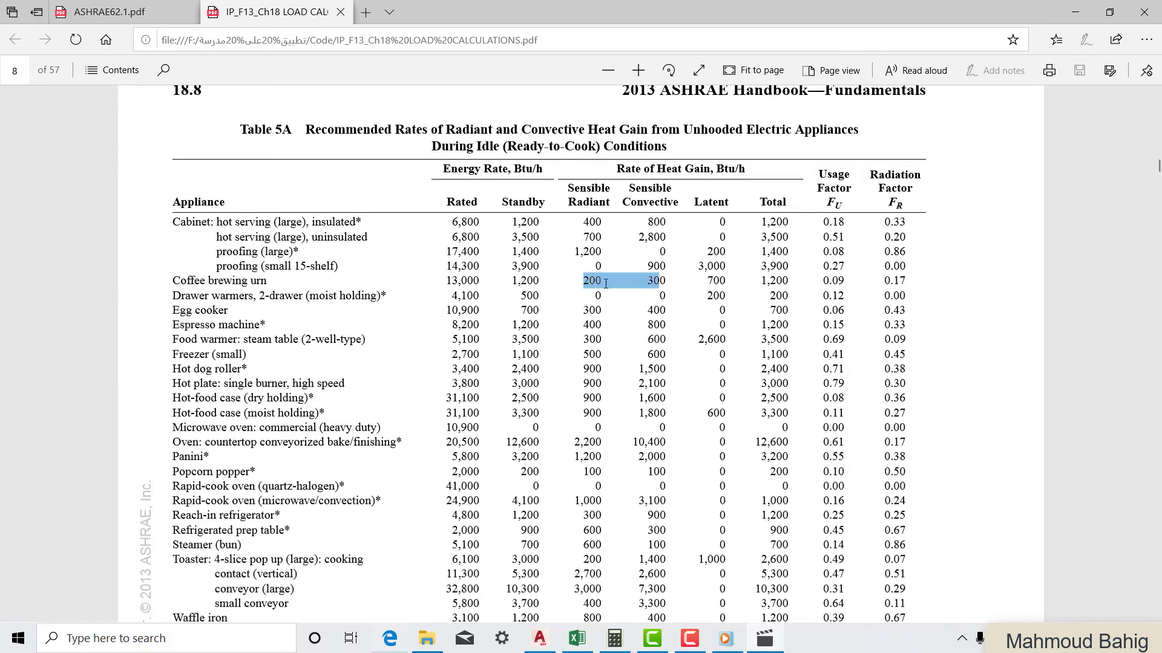
{"action": "left_click_drag", "start_coordinate": [666, 280], "coordinate": [582, 280]}
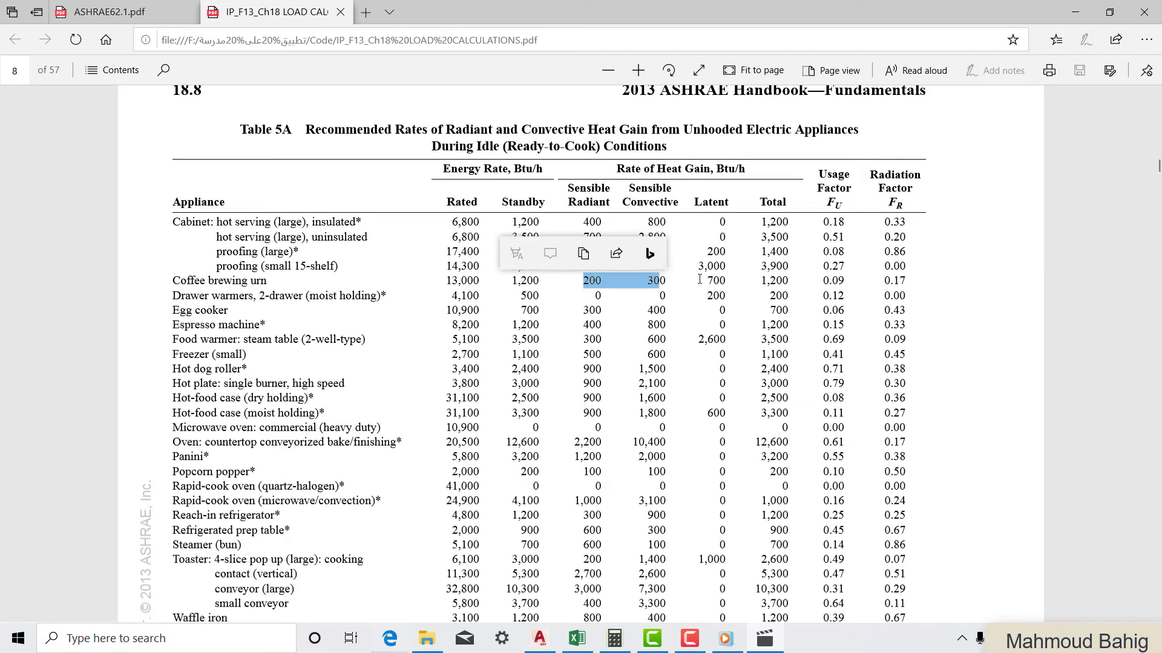
{"action": "left_click_drag", "start_coordinate": [706, 281], "coordinate": [727, 281]}
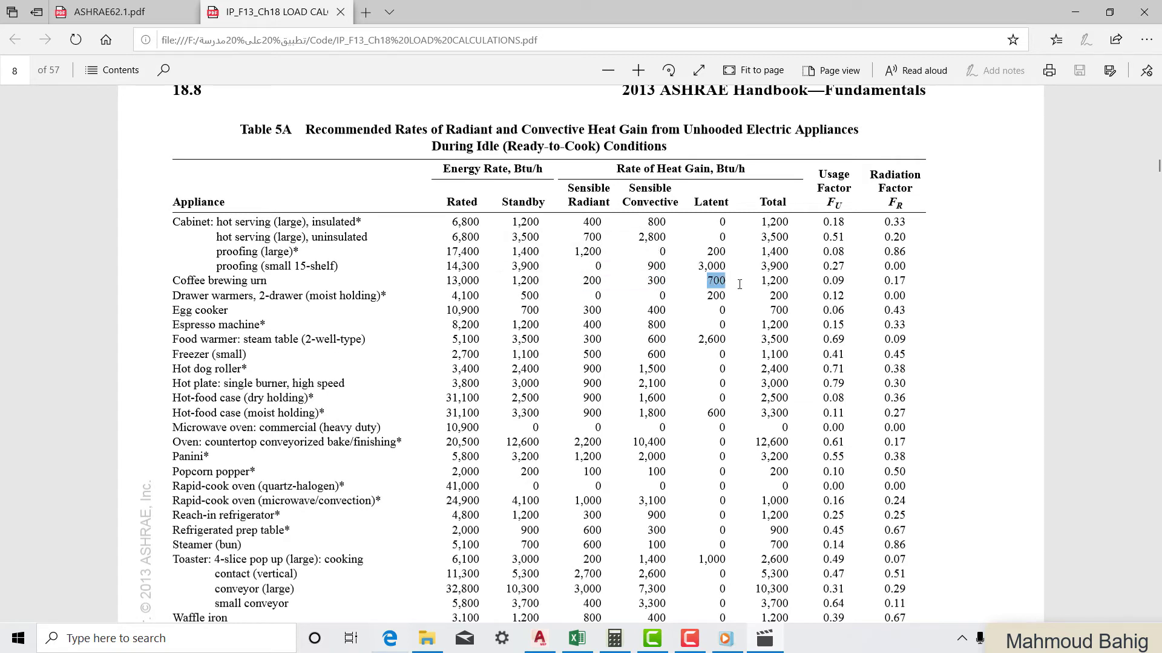
{"action": "left_click", "coordinate": [617, 349]}
Return to the Excel sheet and change the Equipment(w) value of class room G01 to 156
{"action": "left_click", "coordinate": [1080, 11]}
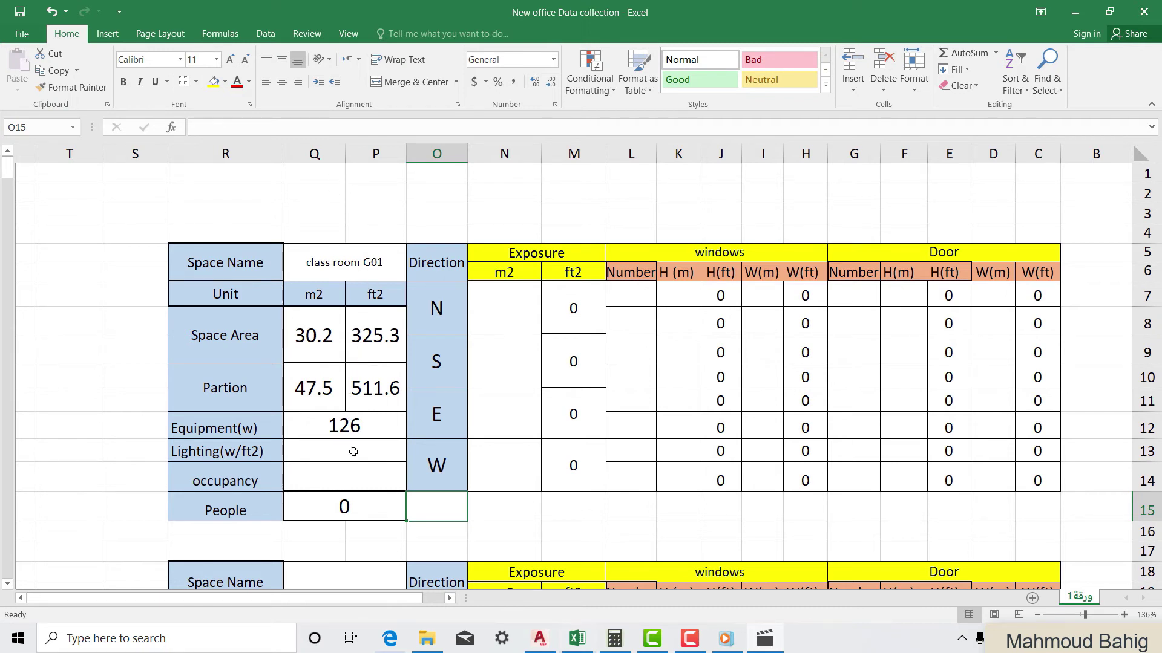
{"action": "left_click", "coordinate": [385, 424]}
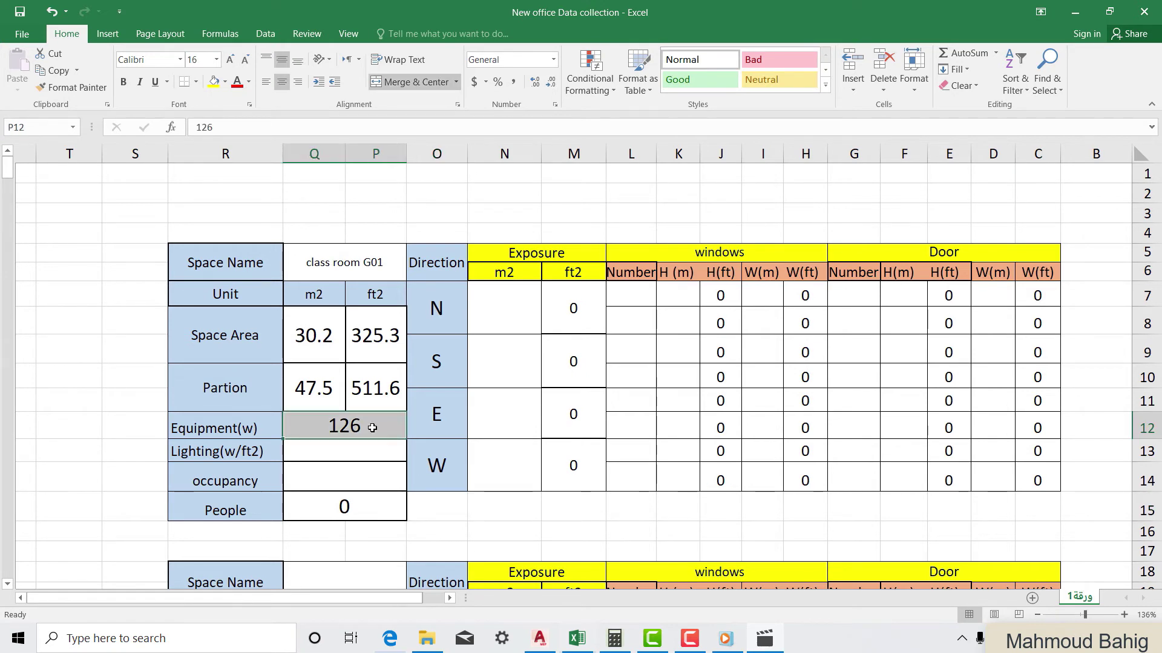
{"action": "double_click", "coordinate": [351, 425]}
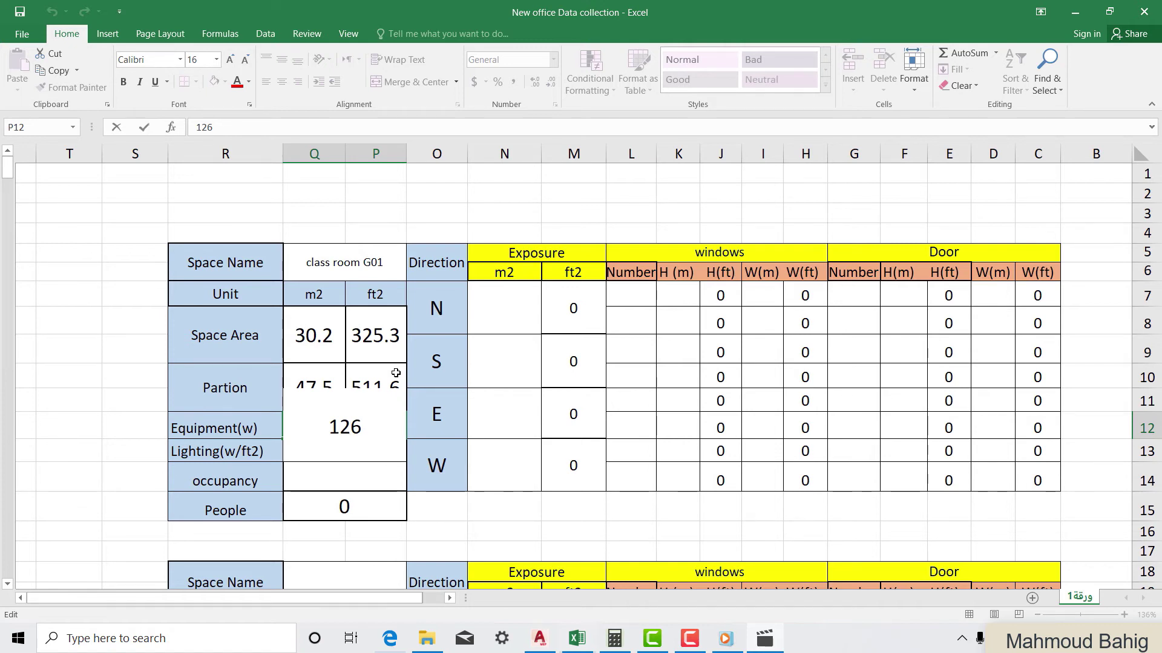
{"action": "key", "text": "BackSpace"}
{"action": "type", "text": "5"}
{"action": "left_click", "coordinate": [532, 330]}
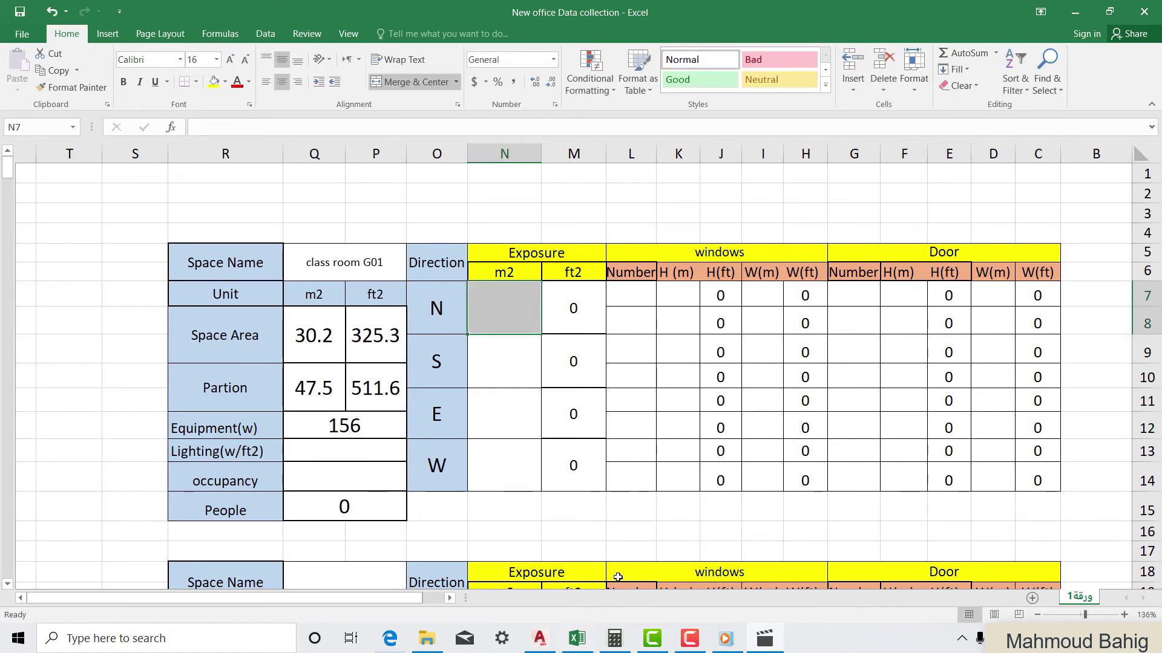
Switch to Calculator, clear the previous figure and add the equipment heat gains 29 + 97 + 300
{"action": "left_click", "coordinate": [680, 612]}
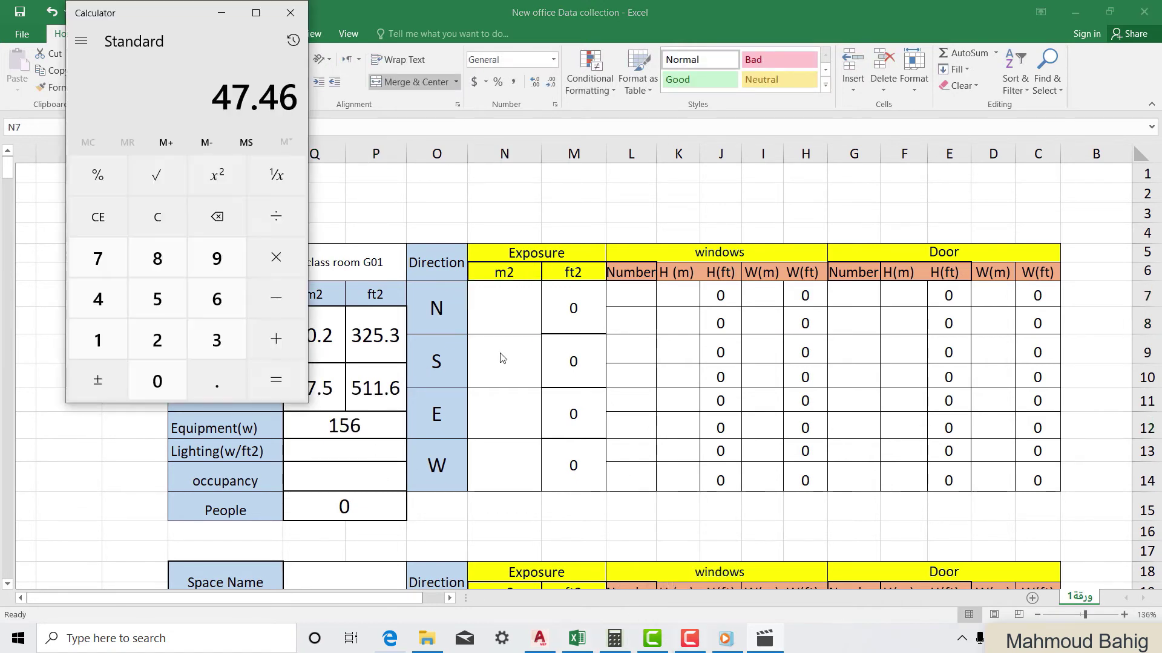
{"action": "left_click", "coordinate": [157, 217]}
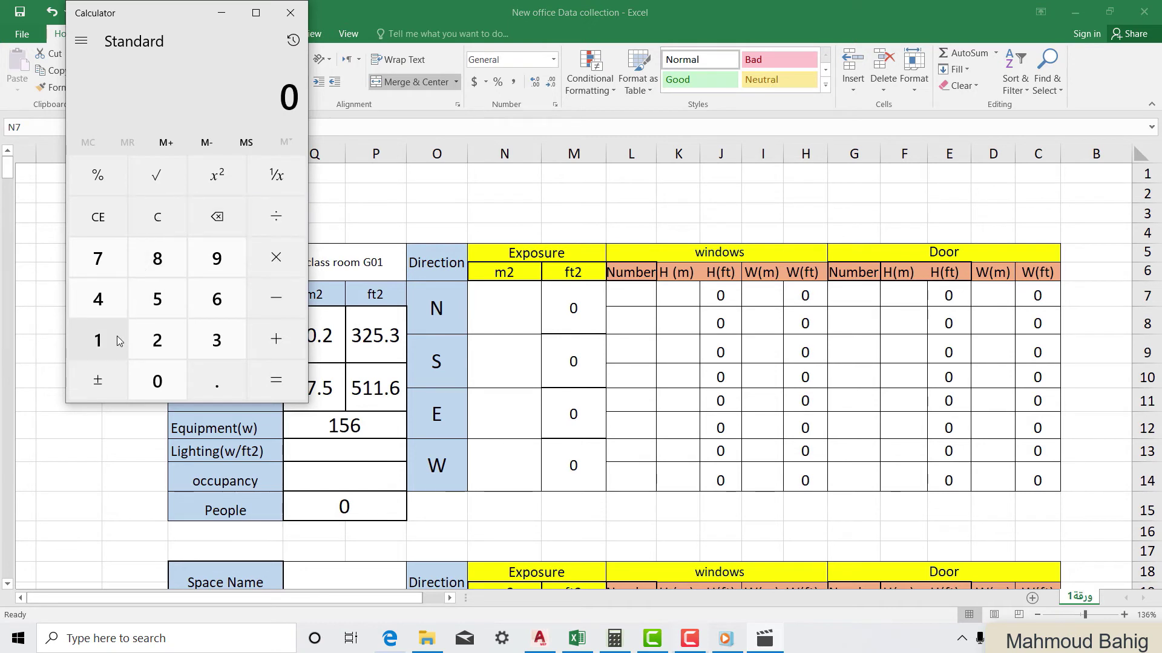
{"action": "left_click", "coordinate": [156, 340]}
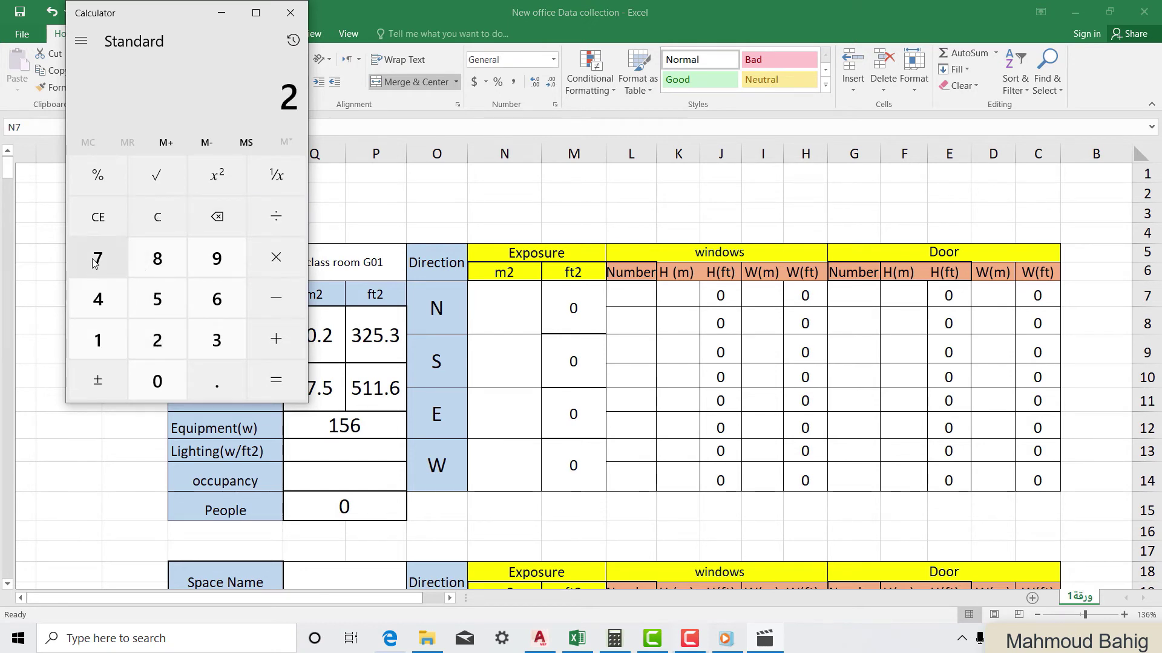
{"action": "left_click", "coordinate": [94, 260]}
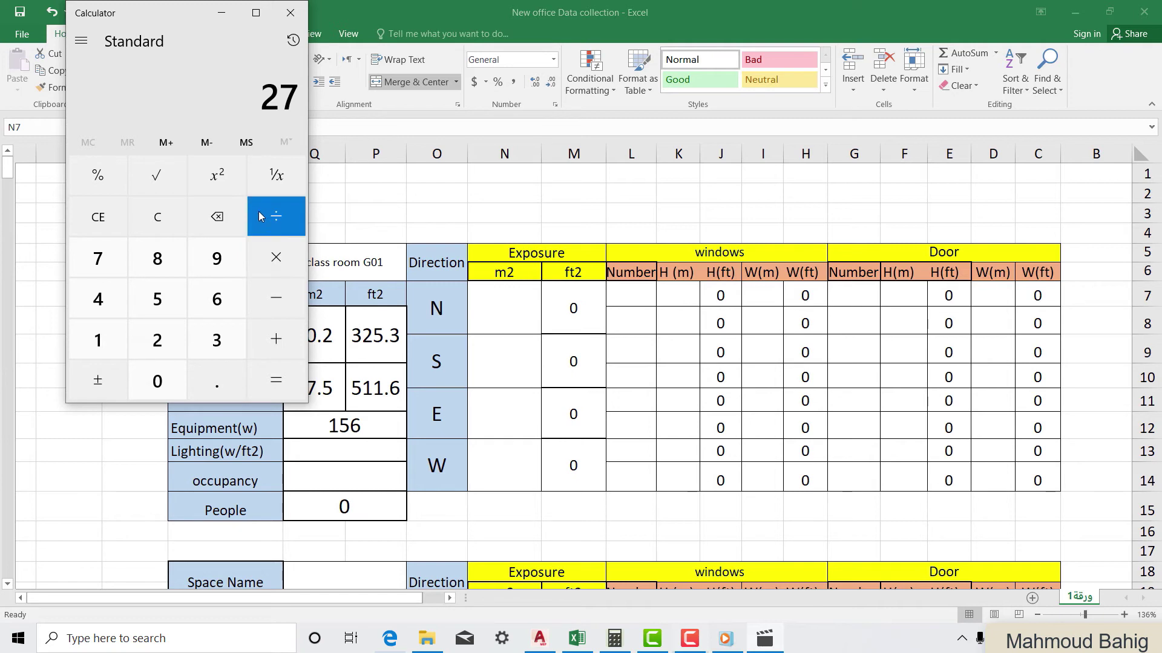
{"action": "left_click", "coordinate": [232, 220]}
{"action": "left_click", "coordinate": [218, 257]}
{"action": "left_click", "coordinate": [296, 336]}
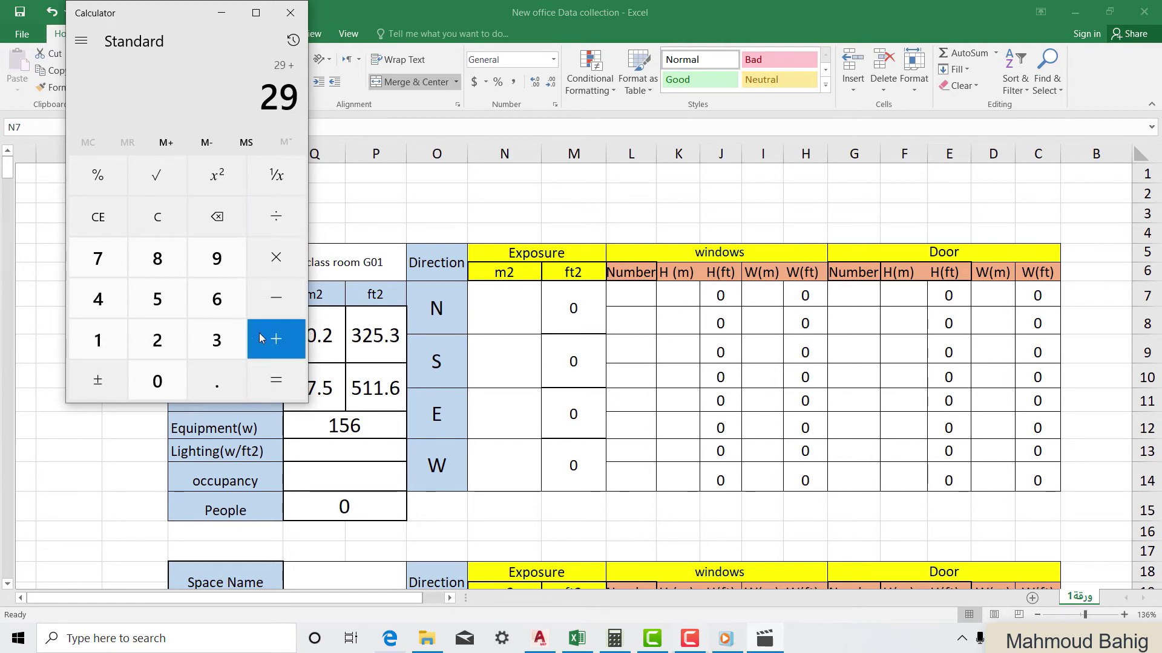
{"action": "left_click", "coordinate": [220, 259]}
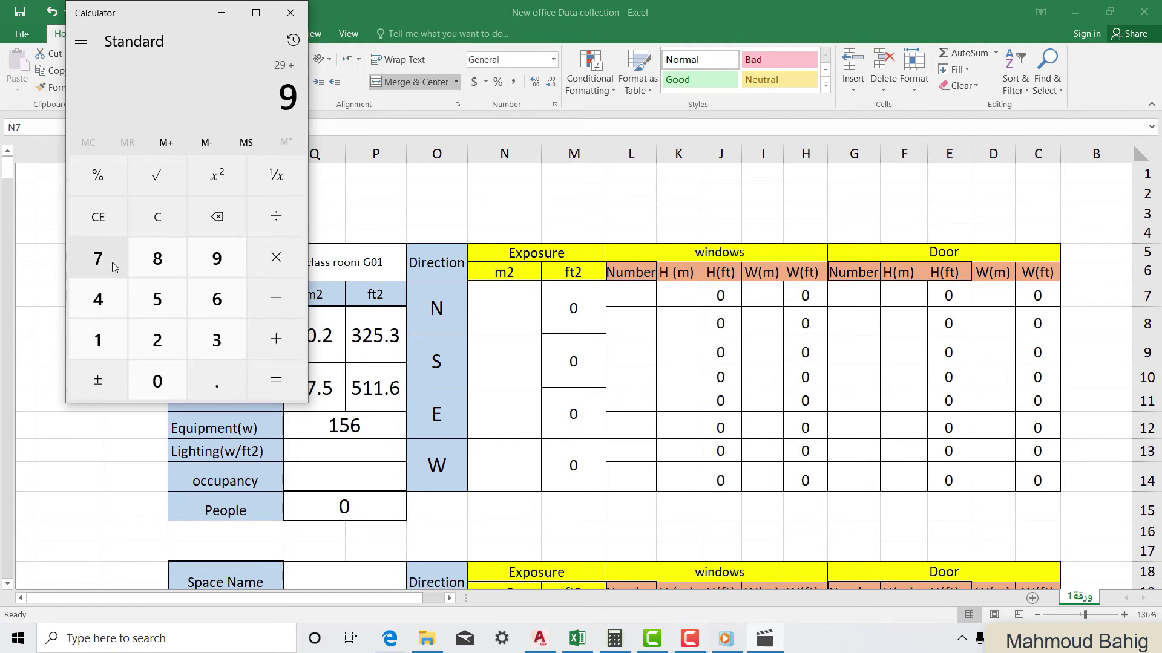
{"action": "left_click", "coordinate": [112, 263]}
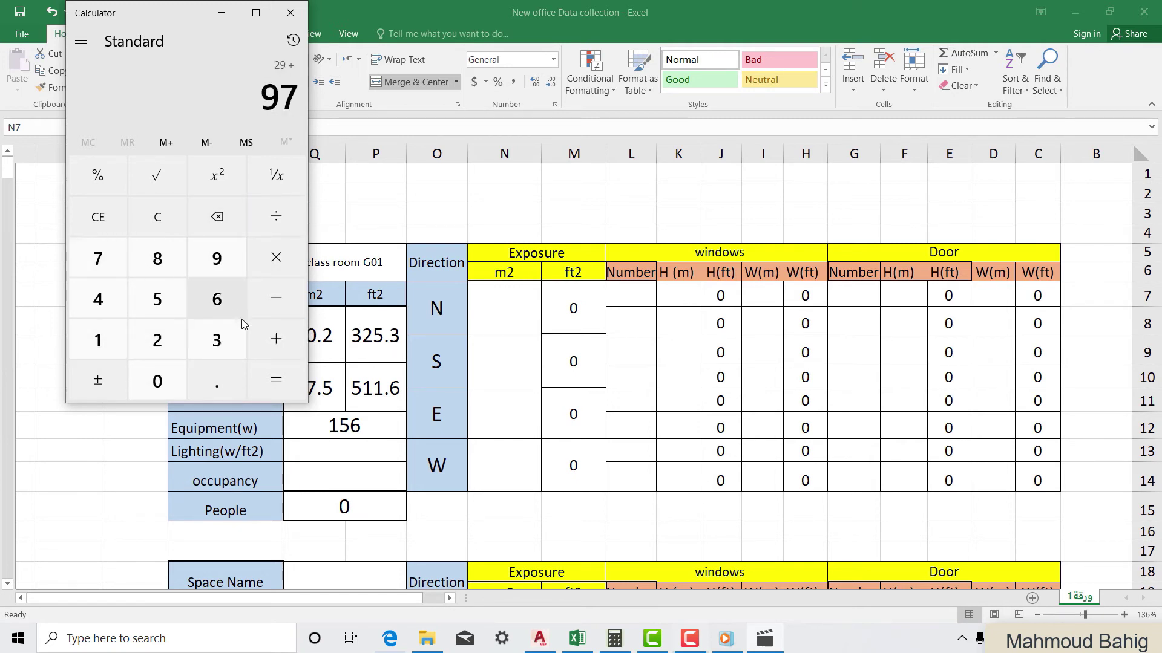
{"action": "left_click", "coordinate": [275, 341]}
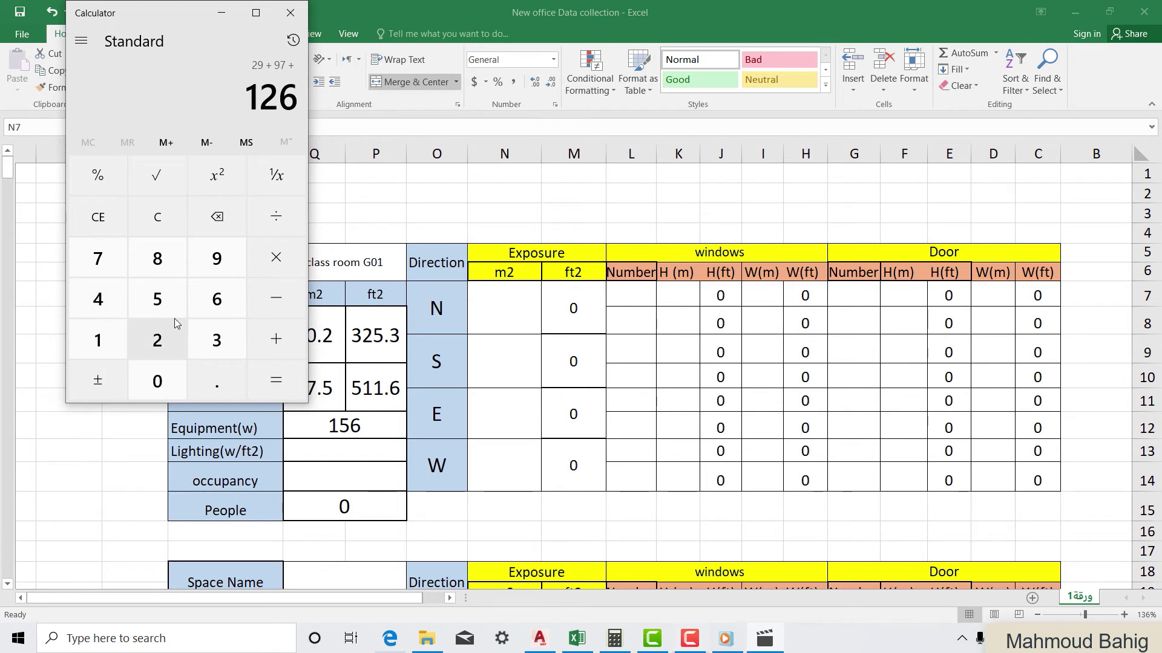
{"action": "left_click", "coordinate": [216, 340]}
{"action": "double_click", "coordinate": [159, 380]}
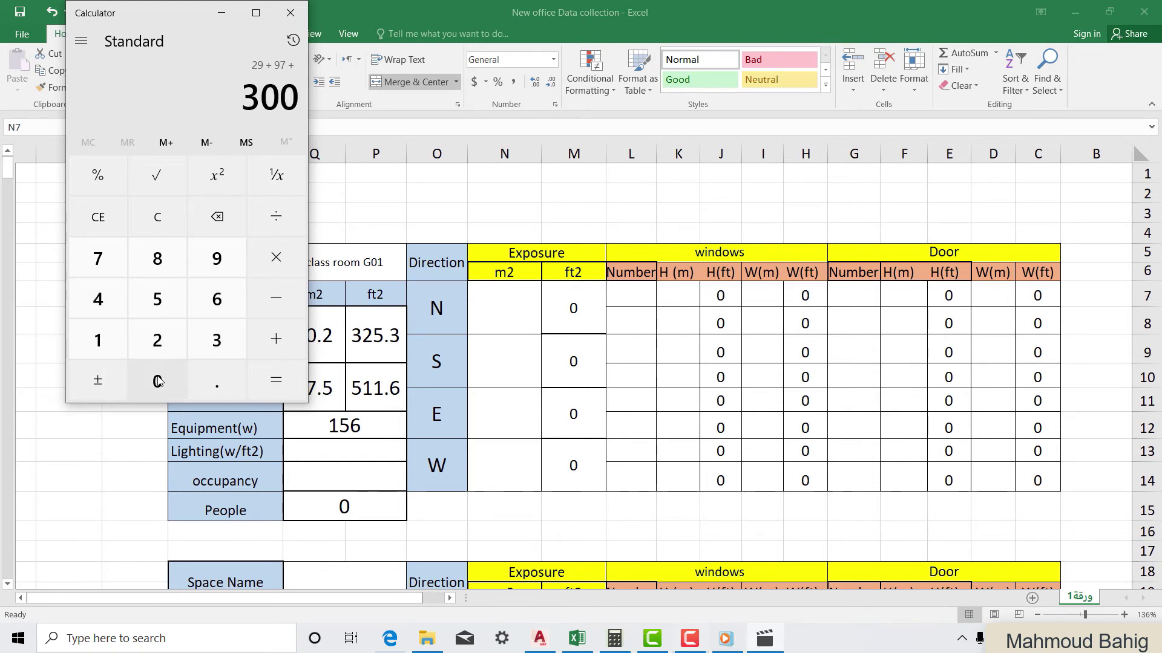
{"action": "left_click", "coordinate": [276, 380]}
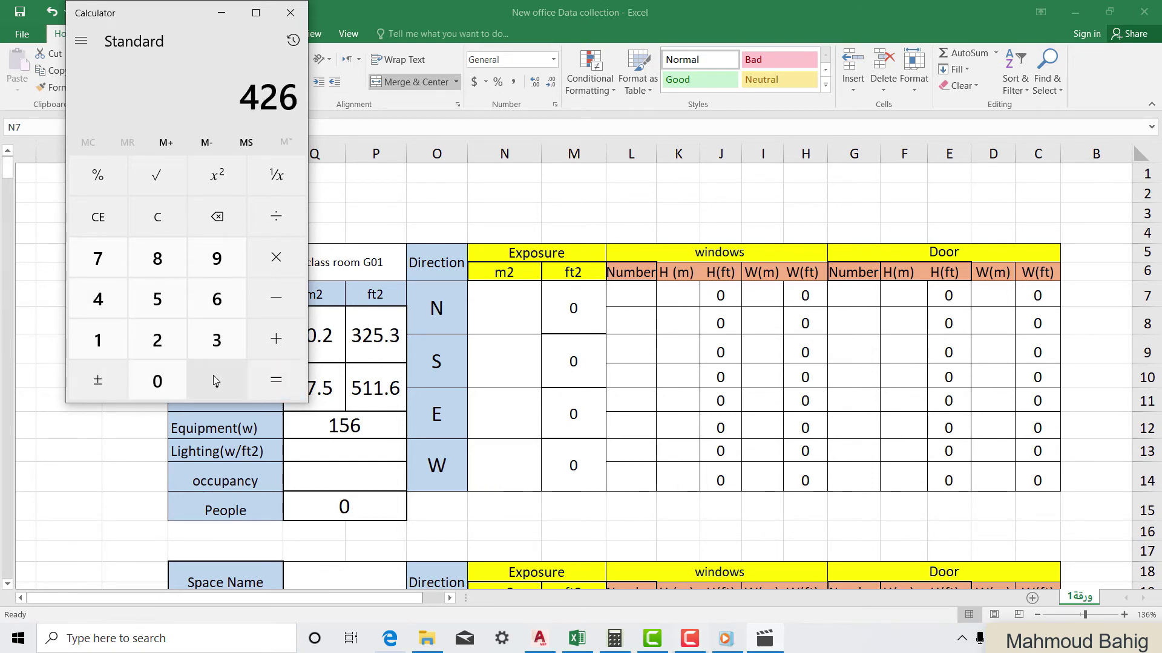
Return to the Excel sheet and change the Equipment(w) value of class room G01 to 426
{"action": "left_click", "coordinate": [222, 12]}
{"action": "left_click", "coordinate": [371, 427]}
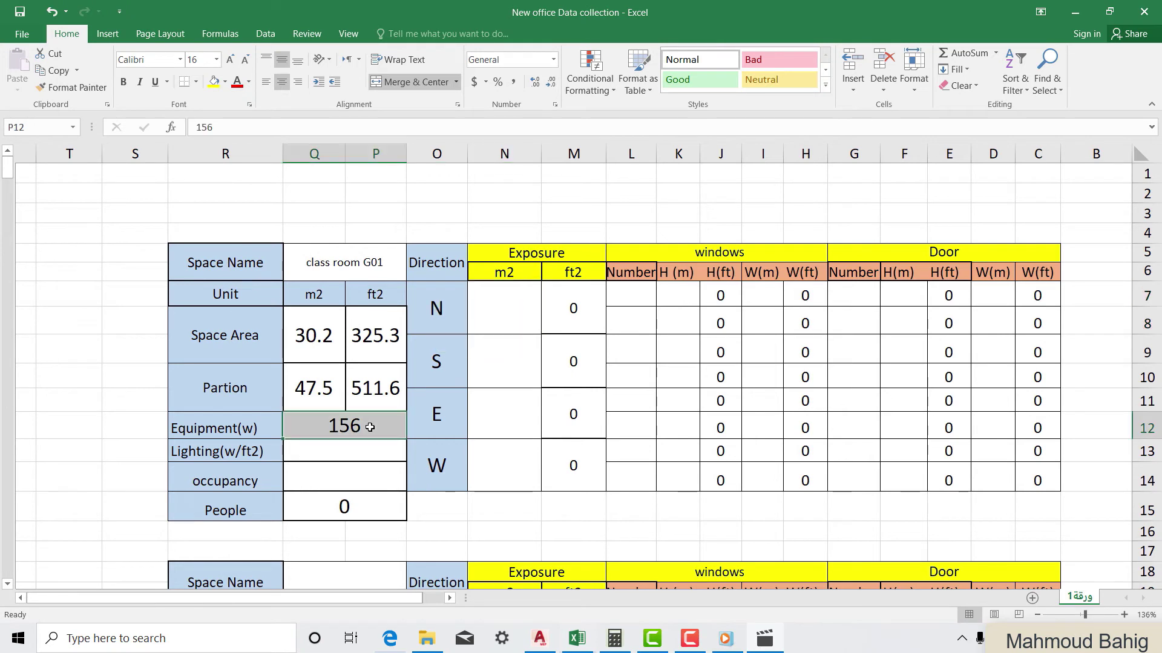
{"action": "type", "text": "426"}
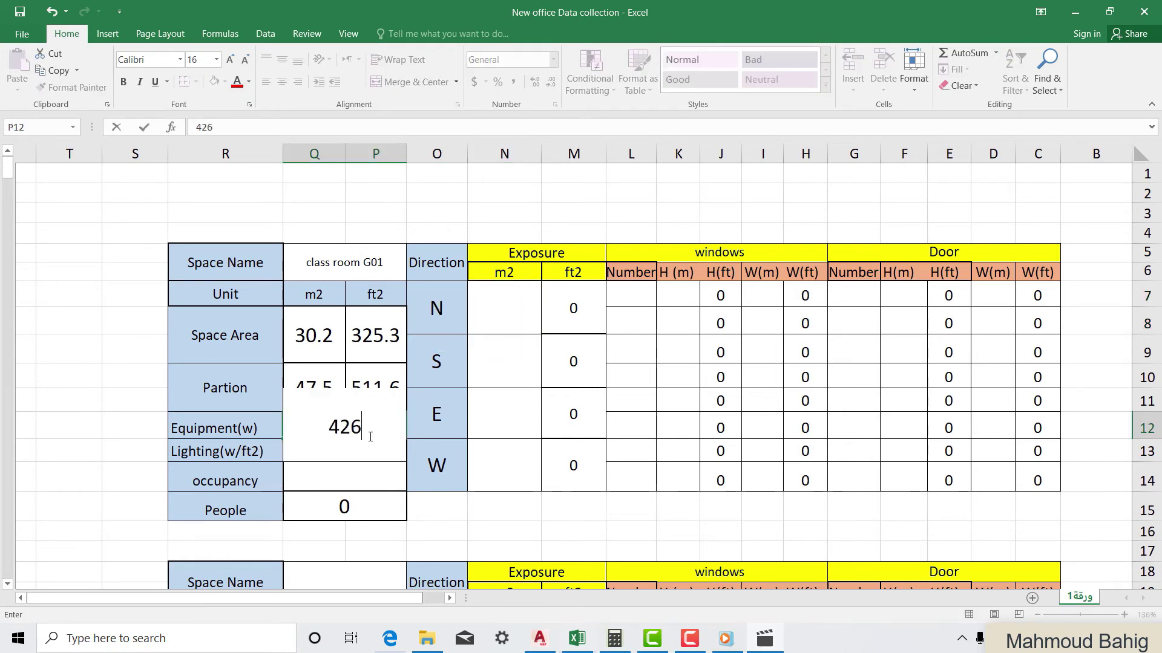
{"action": "left_click", "coordinate": [398, 516]}
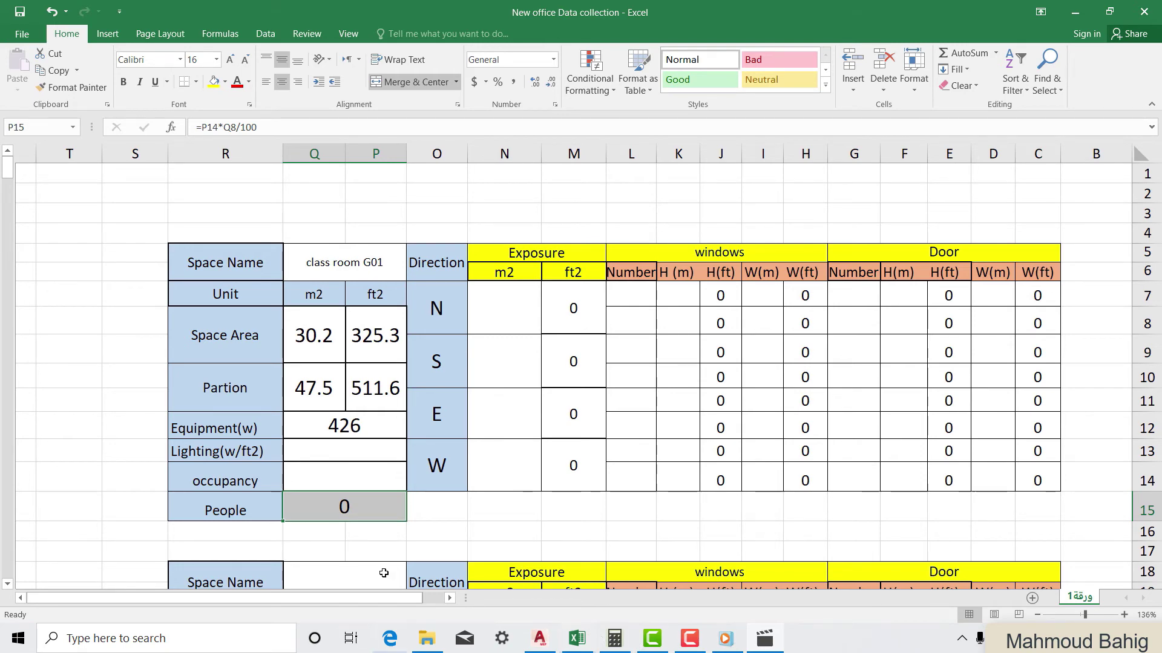
Switch to the Edge browser and find Table 2, Lighting Power Densities Using Space-by-Space Method, in ASHRAE Chapter 18
{"action": "left_click", "coordinate": [390, 639]}
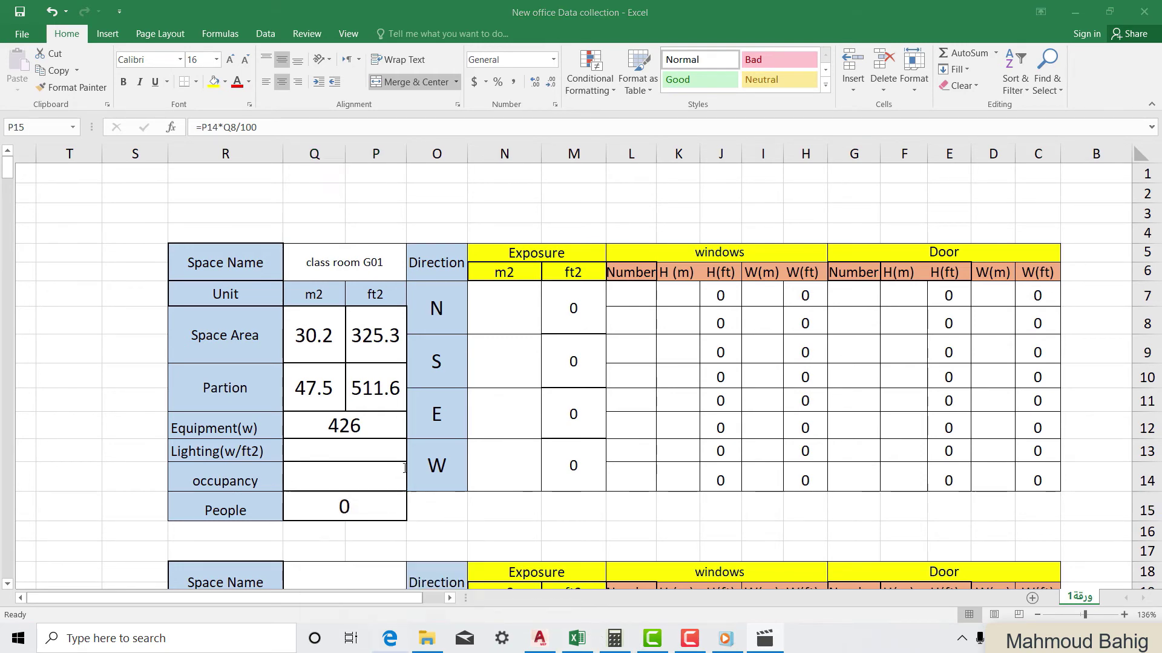
{"action": "scroll", "coordinate": [570, 327], "scroll_direction": "up", "scroll_amount": 20}
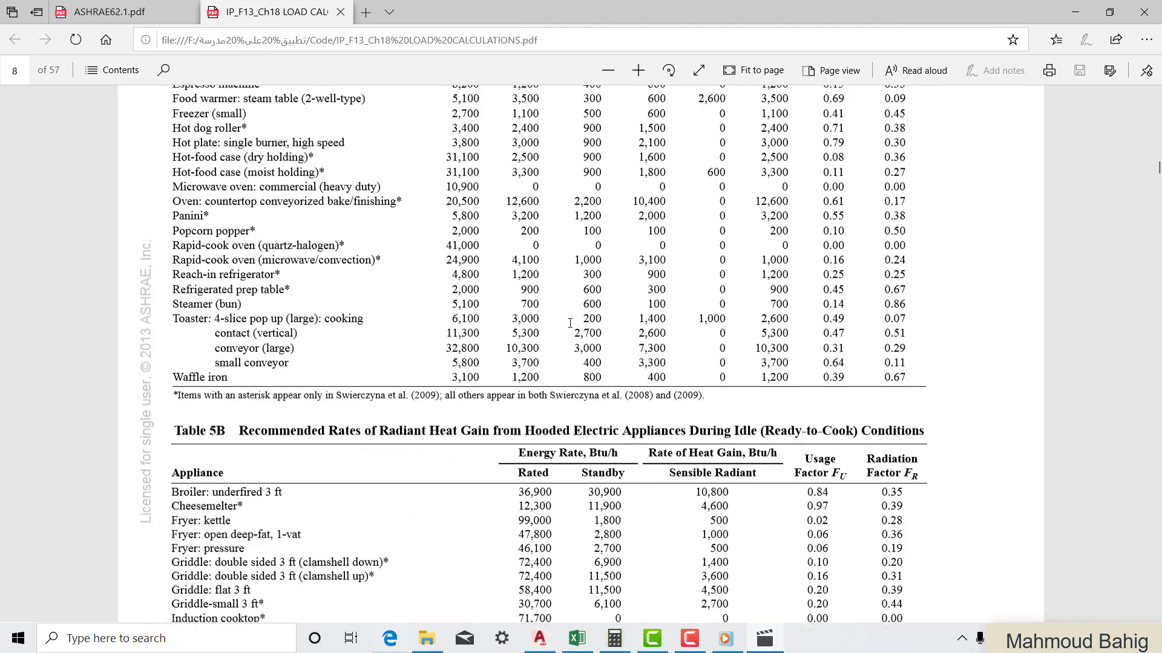
{"action": "scroll", "coordinate": [569, 323], "scroll_direction": "up", "scroll_amount": 20}
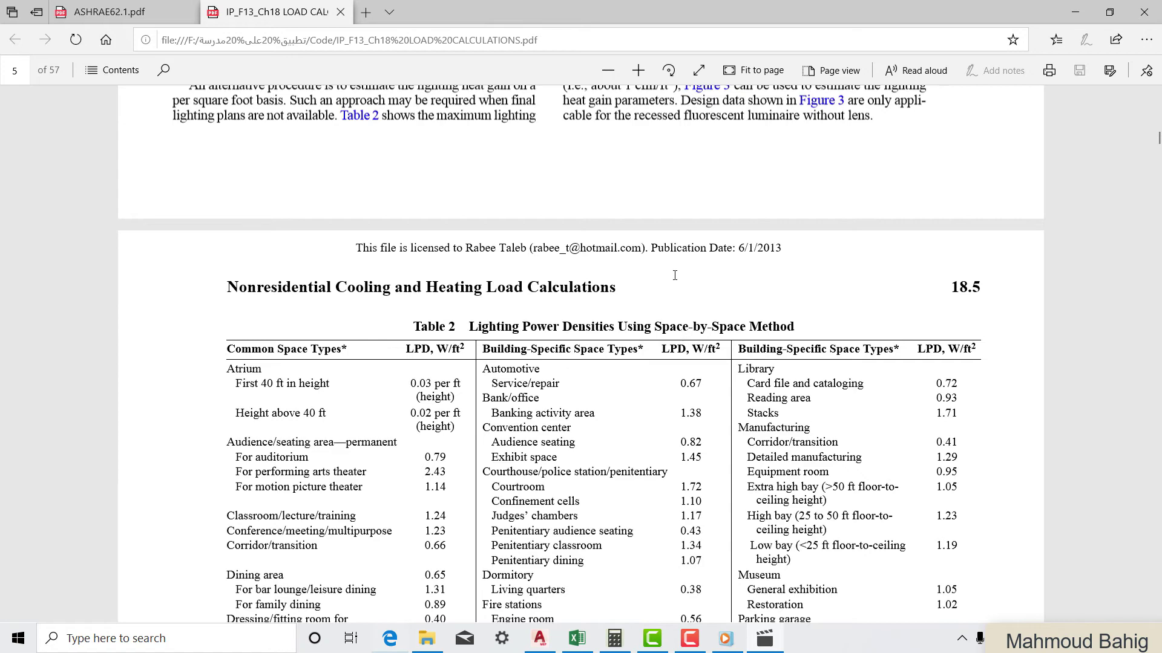
{"action": "scroll", "coordinate": [675, 275], "scroll_direction": "down", "scroll_amount": 3}
{"action": "scroll", "coordinate": [507, 252], "scroll_direction": "down", "scroll_amount": 3}
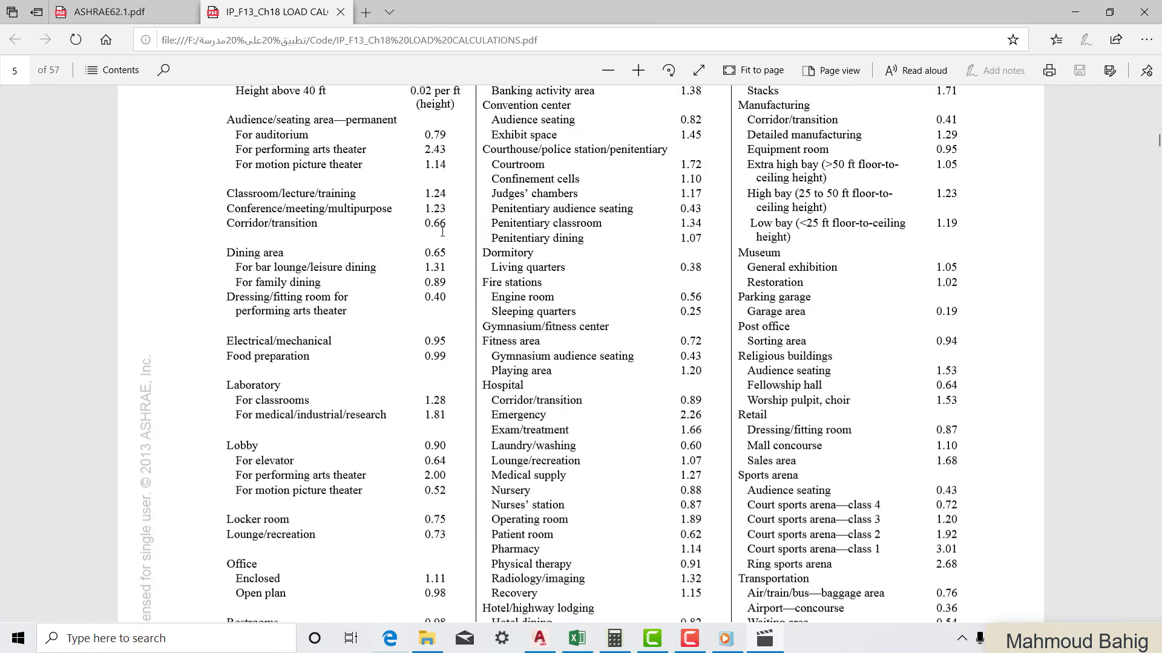
{"action": "scroll", "coordinate": [460, 217], "scroll_direction": "up", "scroll_amount": 3}
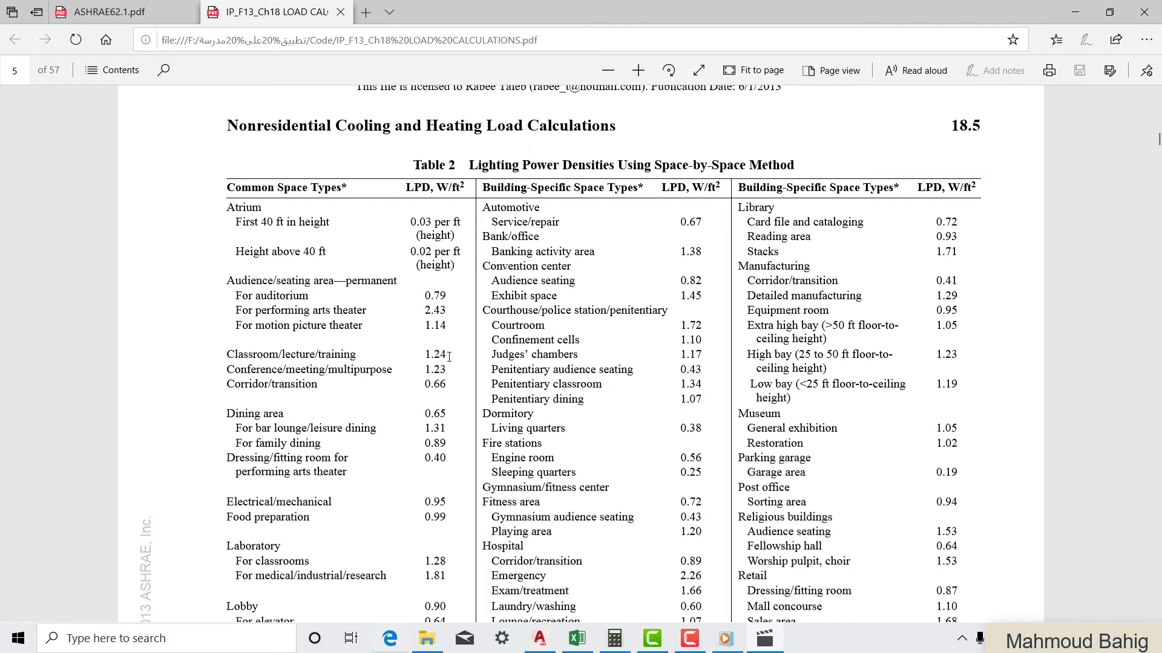
Highlight the lighting power density for Classroom/lecture/training in Table 2 and examine the values for the other space types
{"action": "left_click_drag", "start_coordinate": [449, 354], "coordinate": [424, 355]}
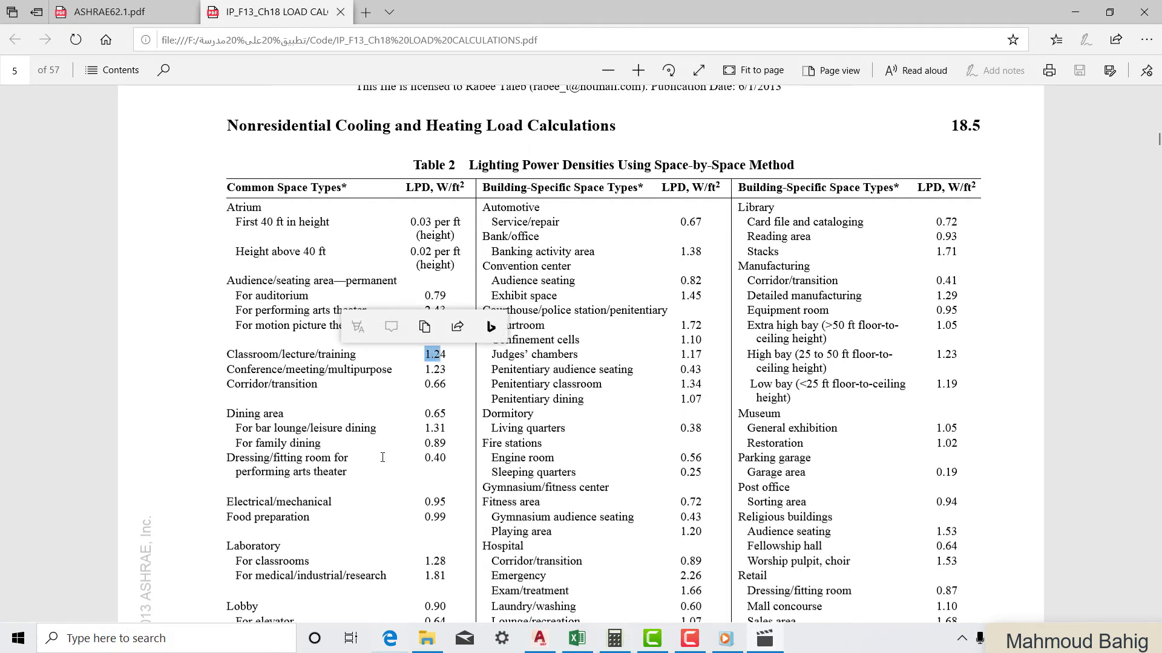
{"action": "left_click", "coordinate": [372, 394]}
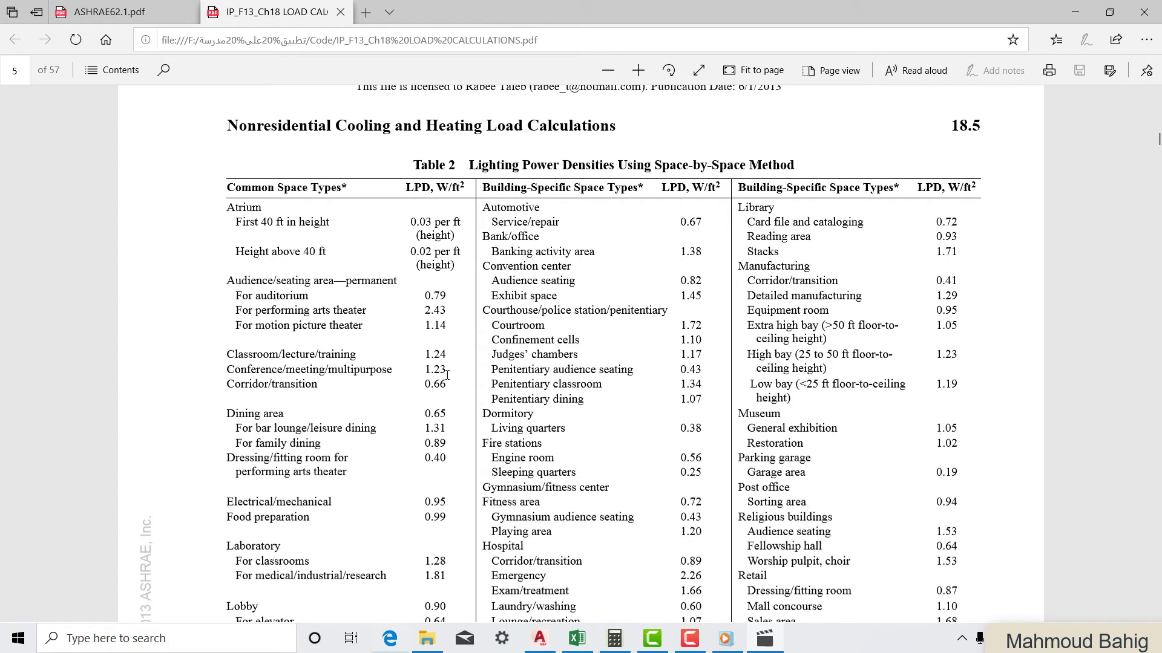
{"action": "scroll", "coordinate": [451, 383], "scroll_direction": "down", "scroll_amount": 1}
{"action": "scroll", "coordinate": [331, 466], "scroll_direction": "down", "scroll_amount": 2}
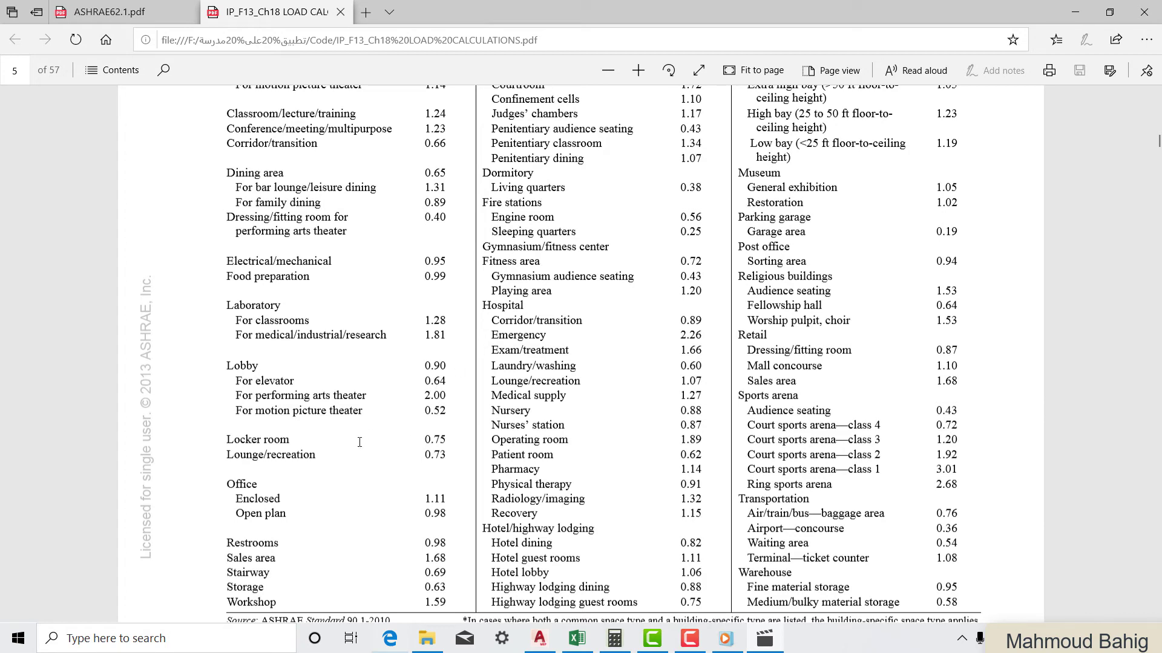
{"action": "scroll", "coordinate": [366, 421], "scroll_direction": "down", "scroll_amount": 2}
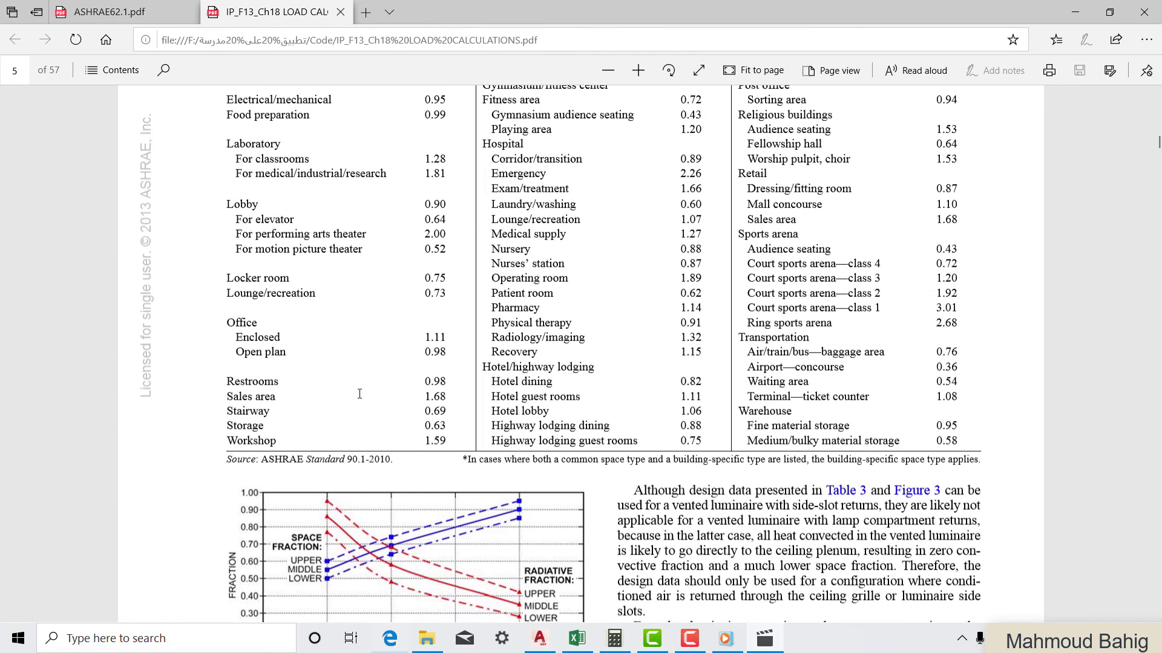
{"action": "scroll", "coordinate": [359, 394], "scroll_direction": "up", "scroll_amount": 2}
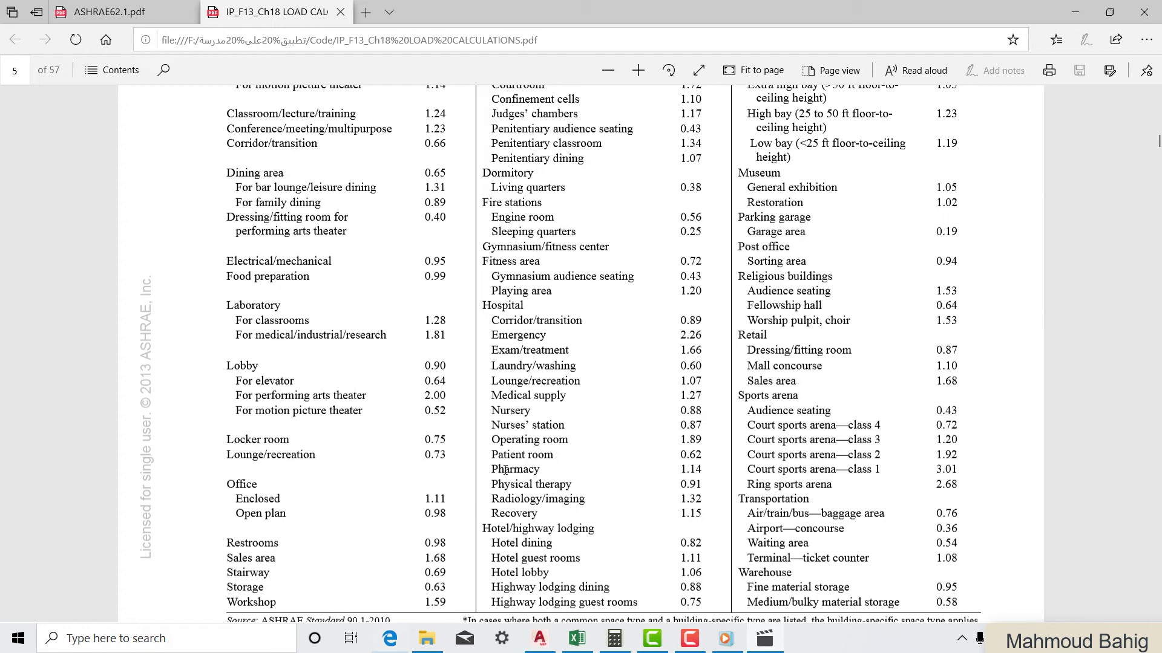
{"action": "scroll", "coordinate": [393, 443], "scroll_direction": "up", "scroll_amount": 2}
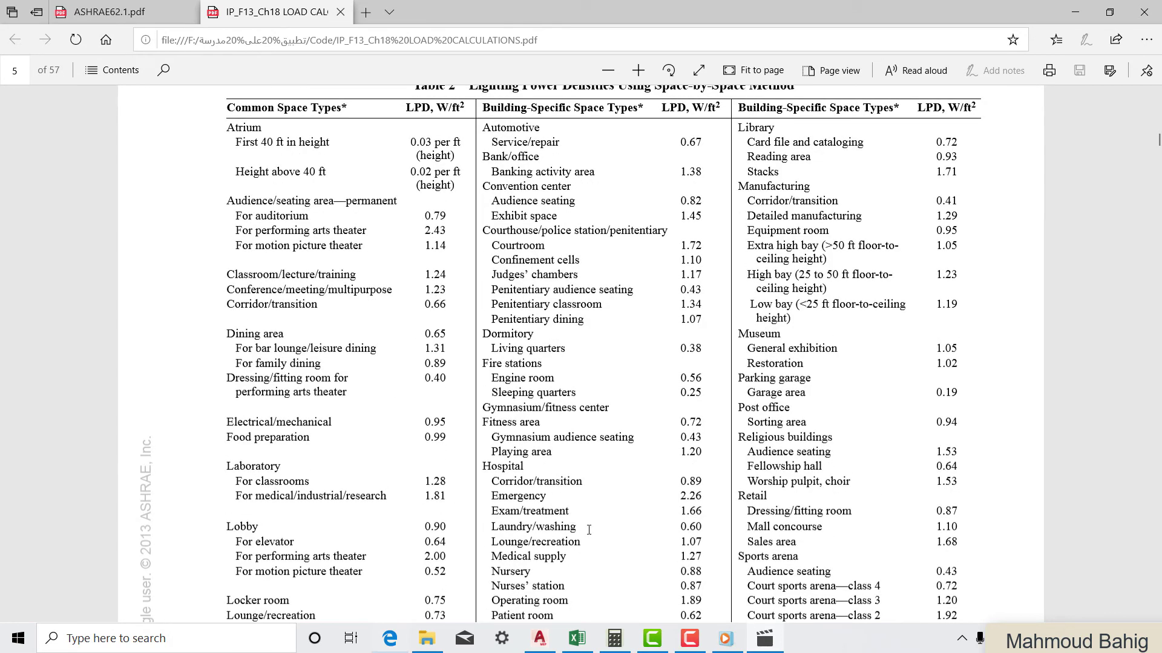
Return to the Excel sheet and set the Lighting(w/ft2) value of class room G01 to 1.24
{"action": "mouse_move", "coordinate": [578, 638]}
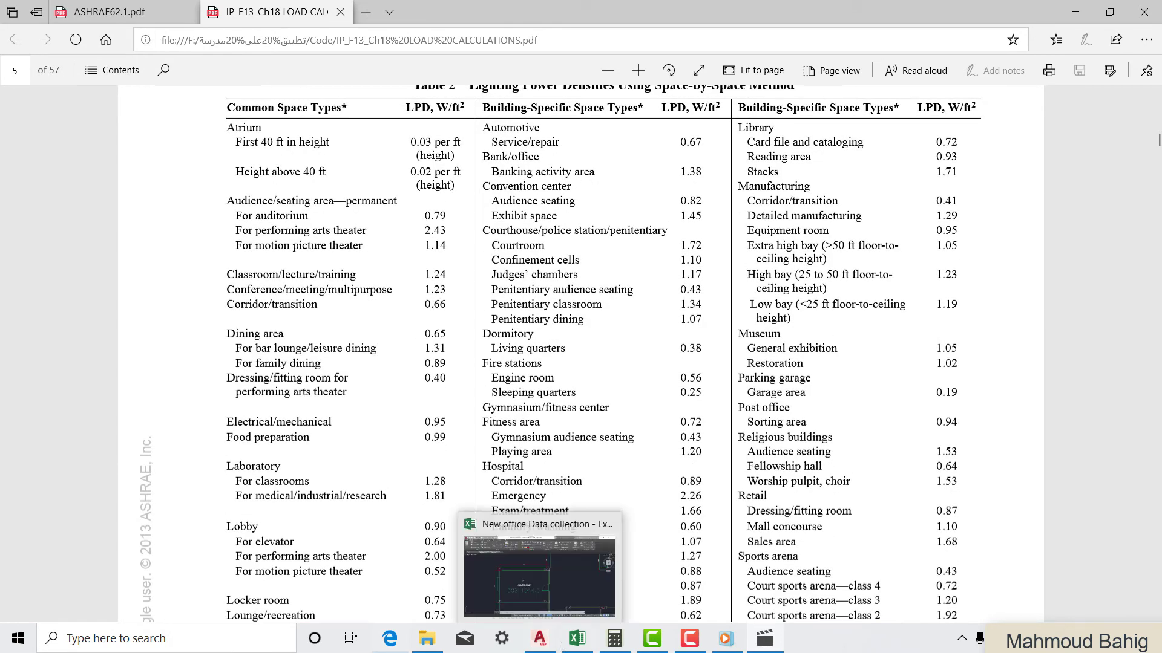
{"action": "left_click", "coordinate": [539, 575]}
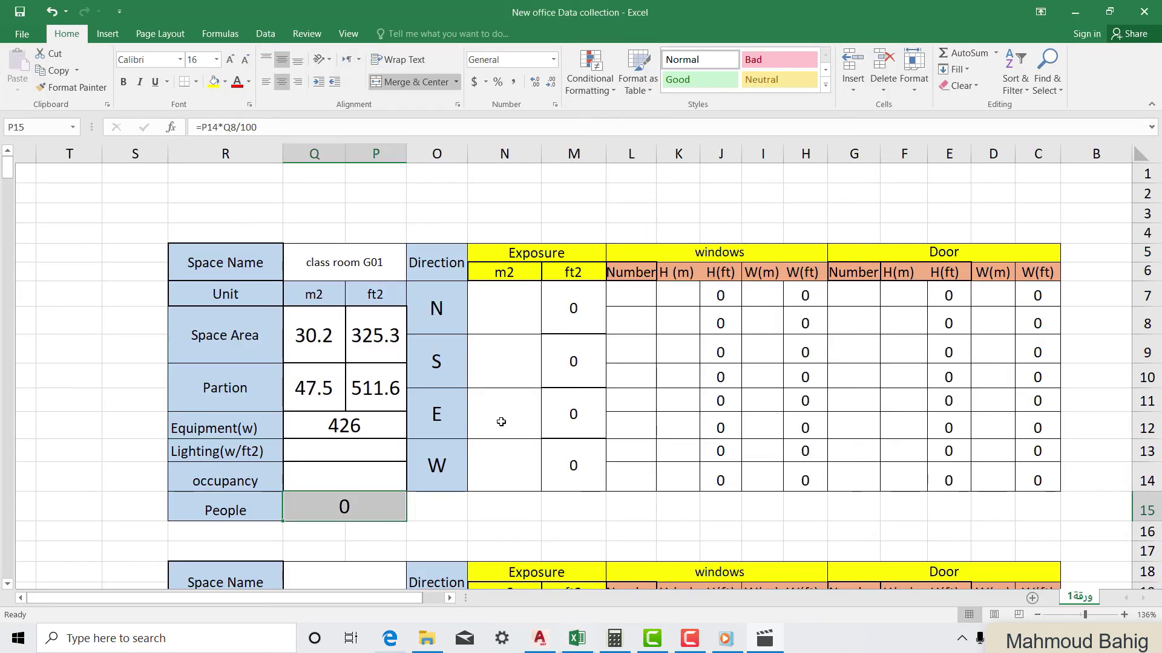
{"action": "left_click", "coordinate": [326, 449]}
{"action": "type", "text": "1.24"}
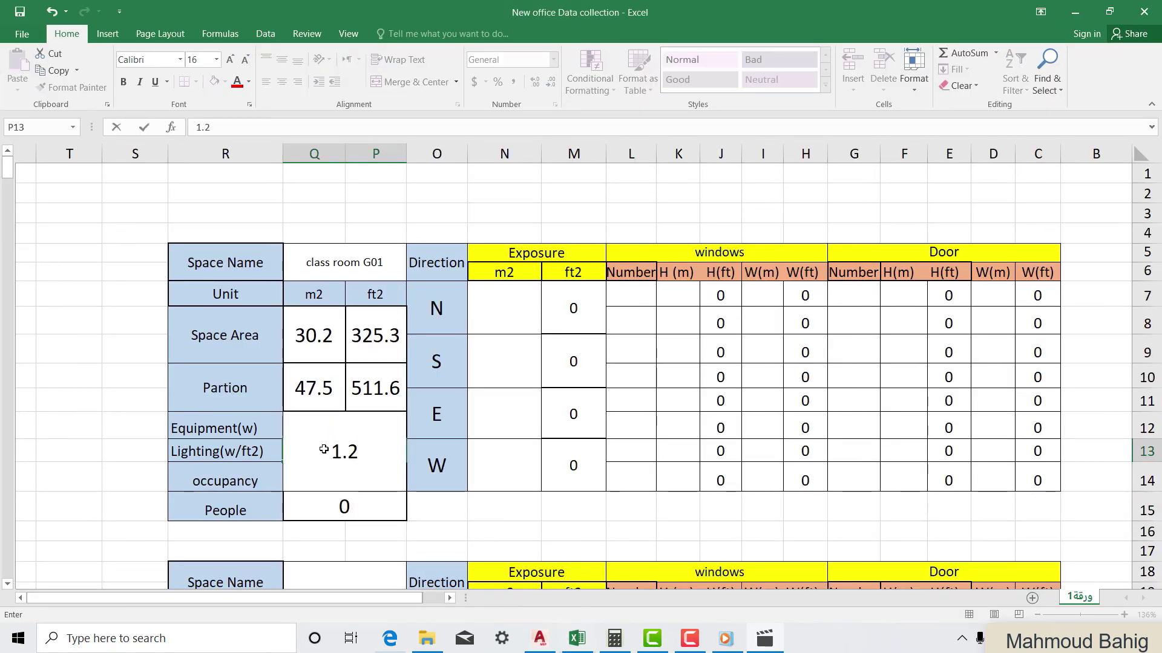
{"action": "left_click", "coordinate": [434, 515]}
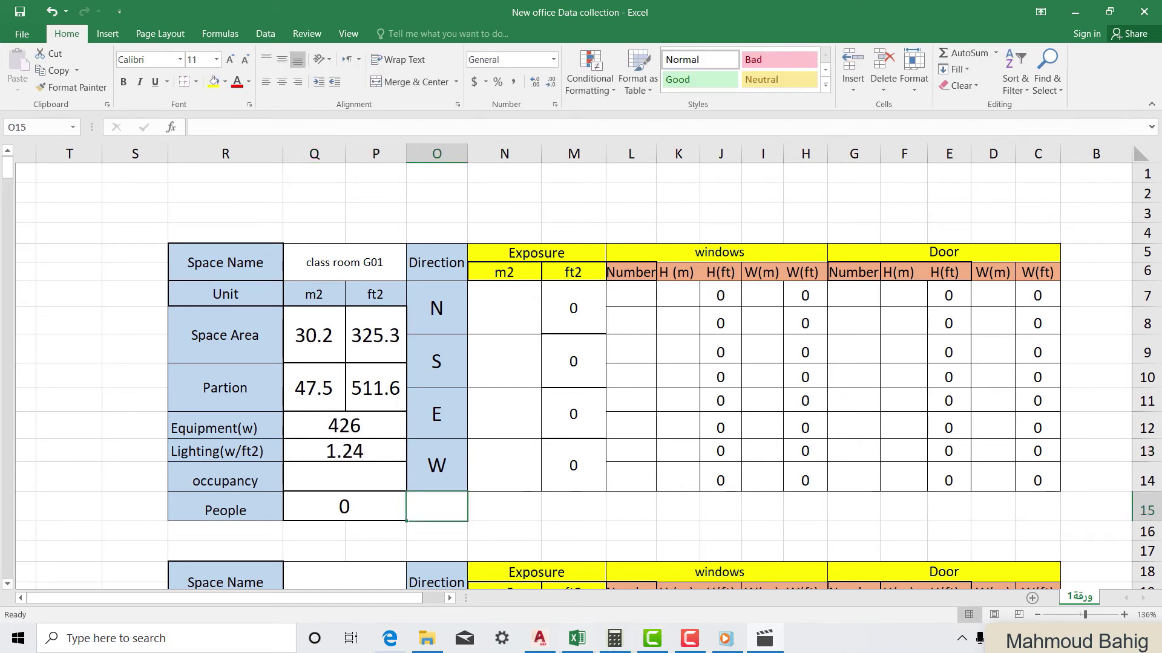
Switch to ASHRAE62.1.pdf in Edge and examine the occupant density values for educational facilities in Table 6.2.2.1
{"action": "mouse_move", "coordinate": [399, 640]}
{"action": "left_click", "coordinate": [396, 566]}
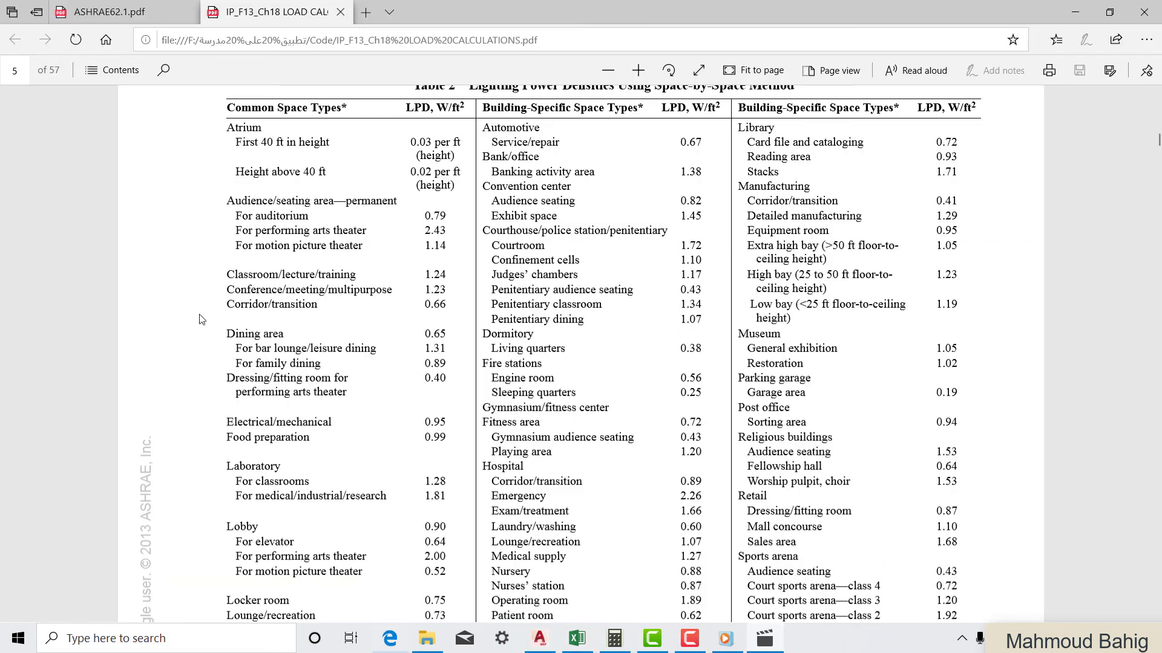
{"action": "left_click", "coordinate": [120, 10]}
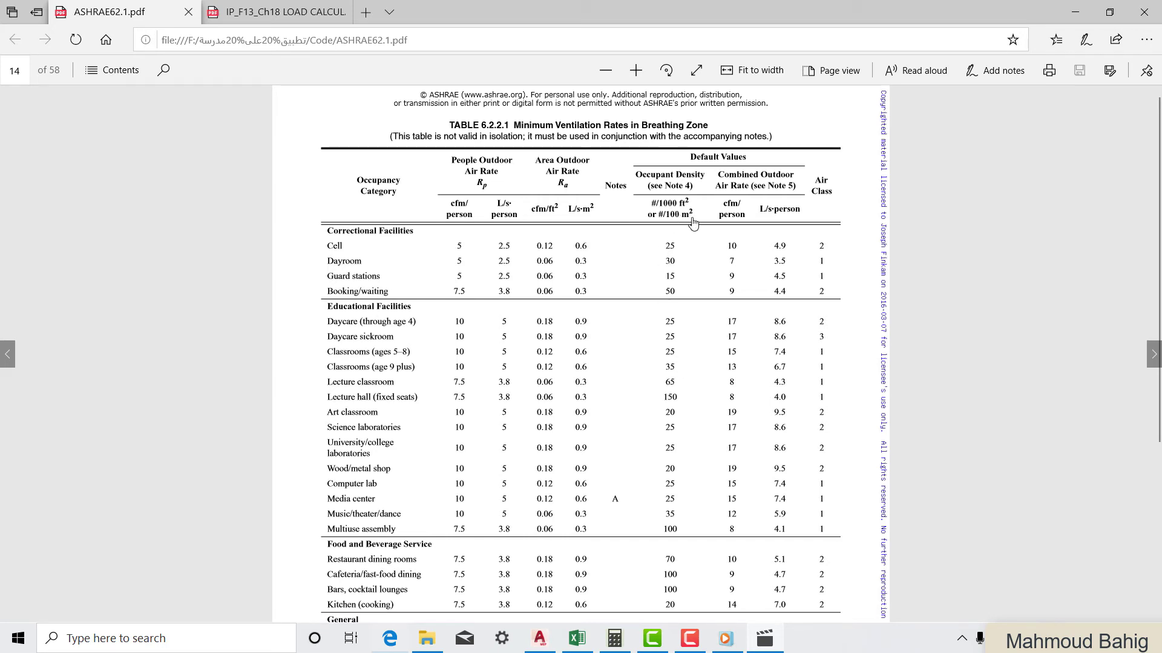
Return to the Excel sheet, set the occupancy of class room G01 to 35 and check the People formula
{"action": "left_click", "coordinate": [1066, 19]}
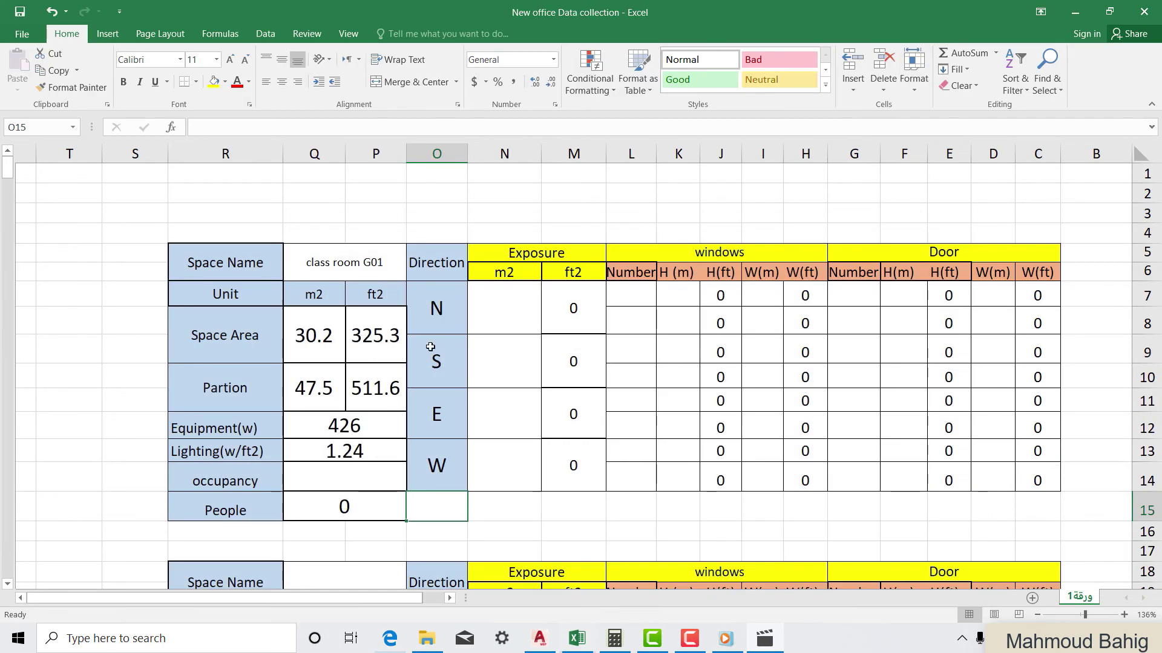
{"action": "left_click", "coordinate": [347, 482]}
{"action": "type", "text": "35"}
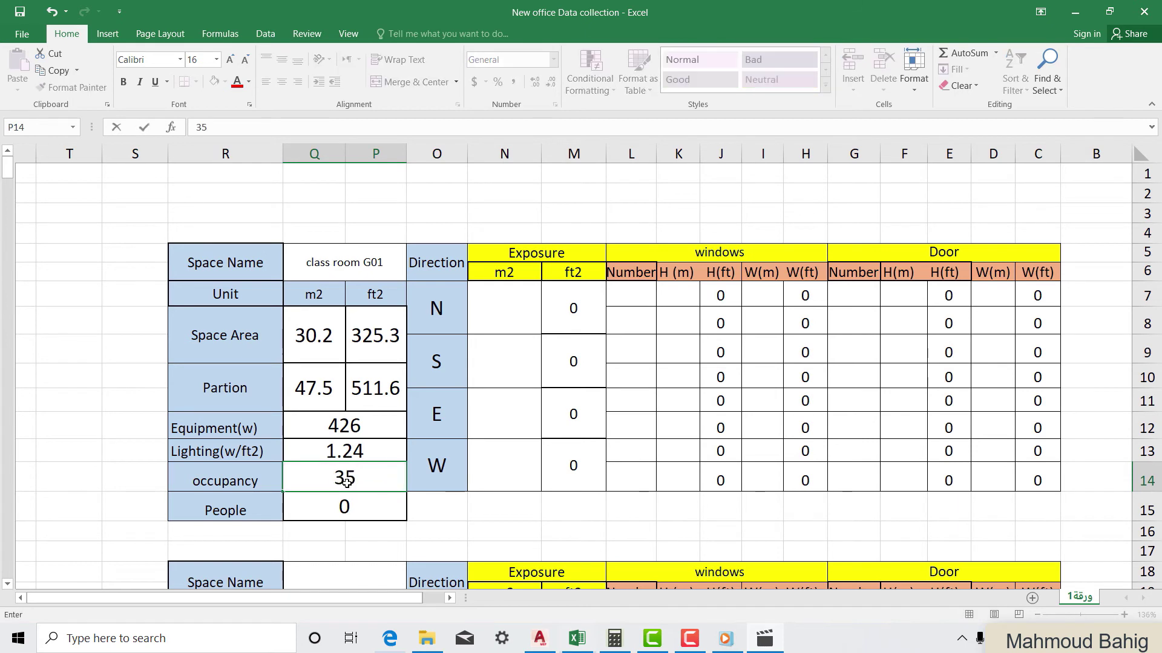
{"action": "left_click_drag", "start_coordinate": [375, 529], "coordinate": [381, 541]}
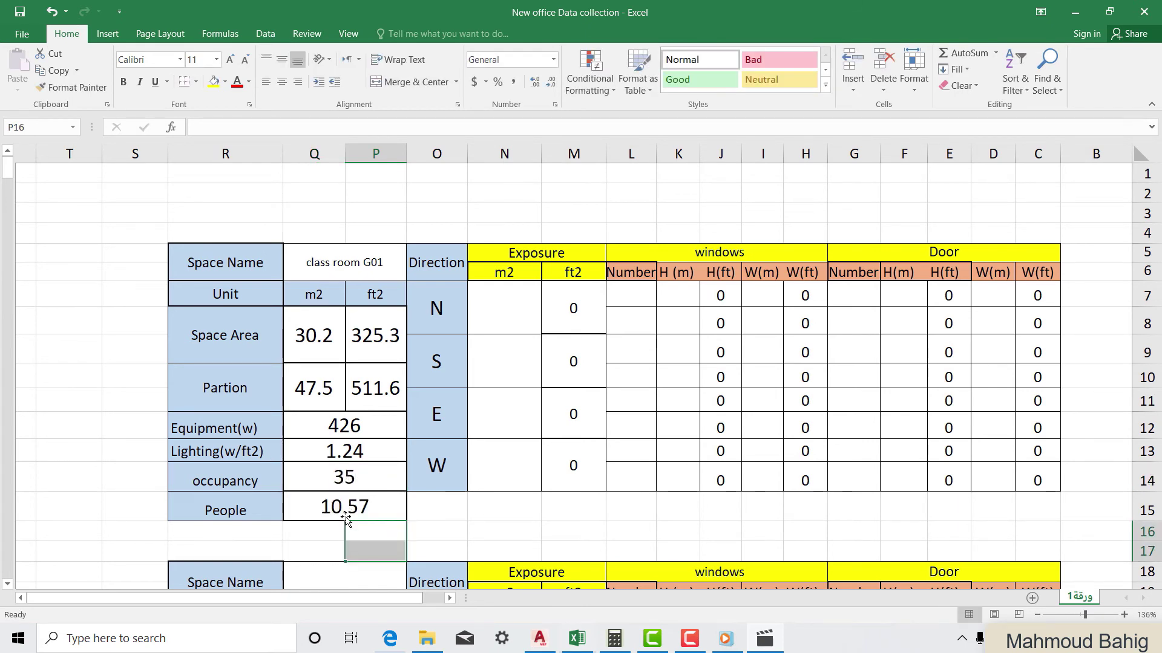
{"action": "left_click", "coordinate": [392, 505]}
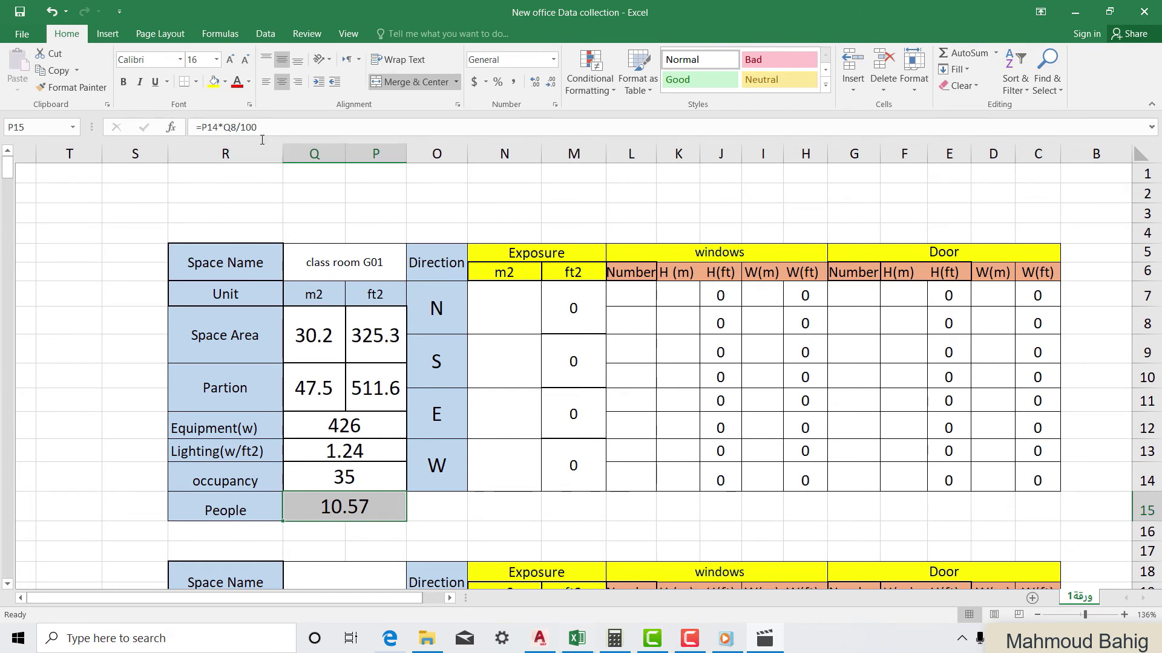
{"action": "left_click", "coordinate": [501, 539]}
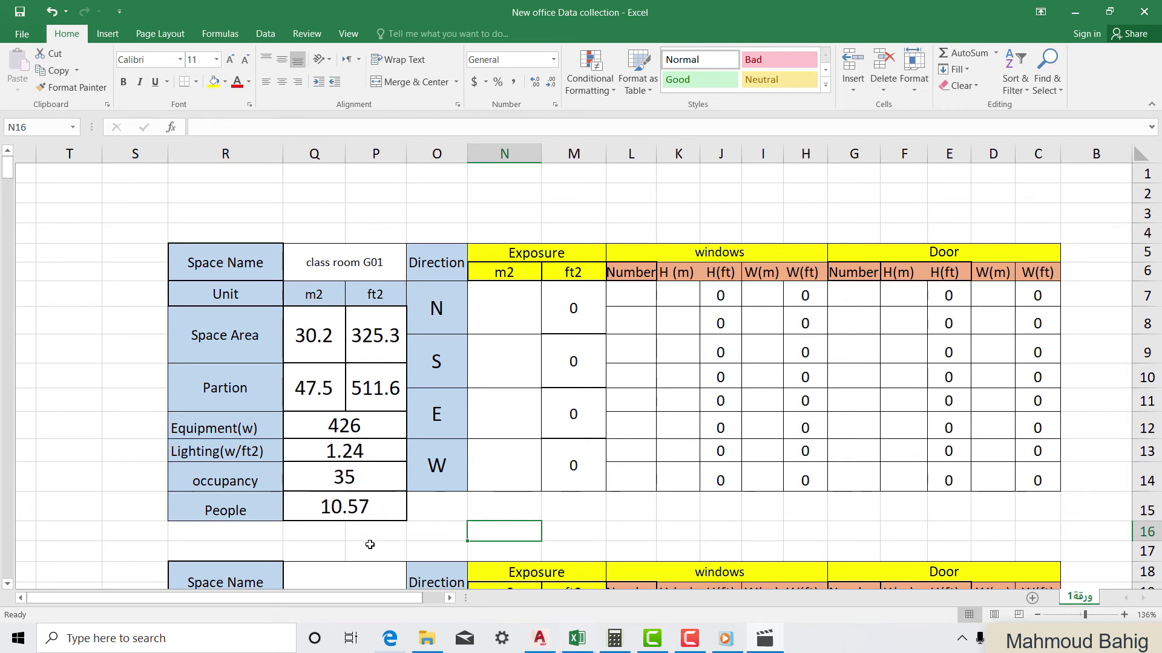
Replace the formula in the People cell of class room G01 with the value 20
{"action": "left_click", "coordinate": [375, 546]}
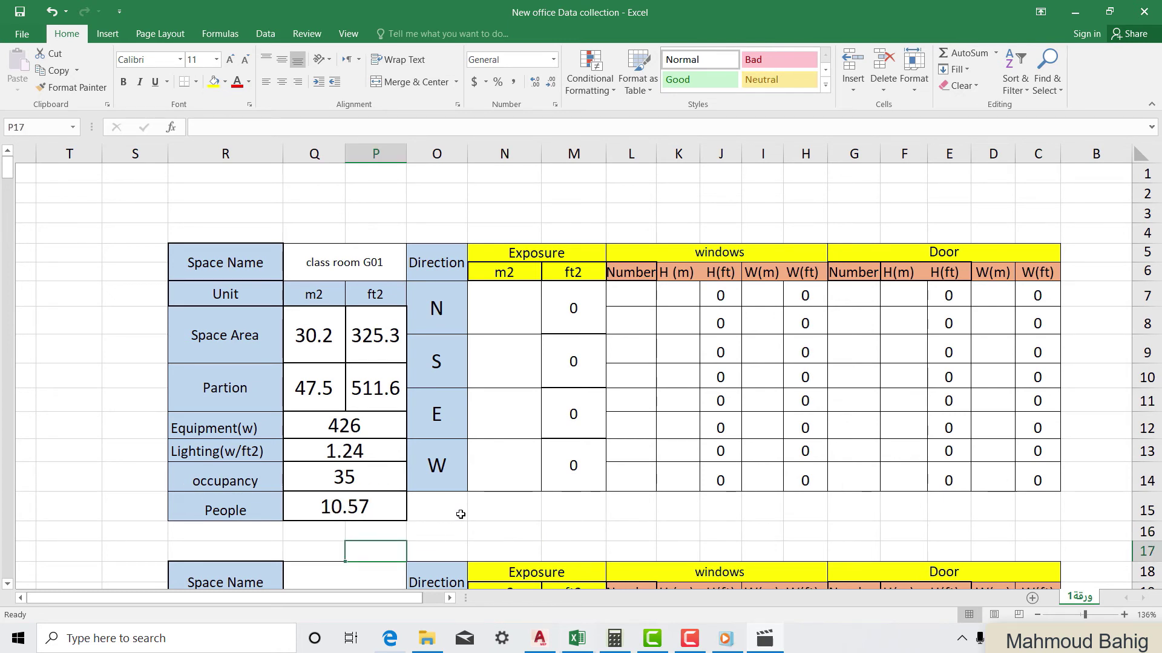
{"action": "left_click", "coordinate": [571, 526]}
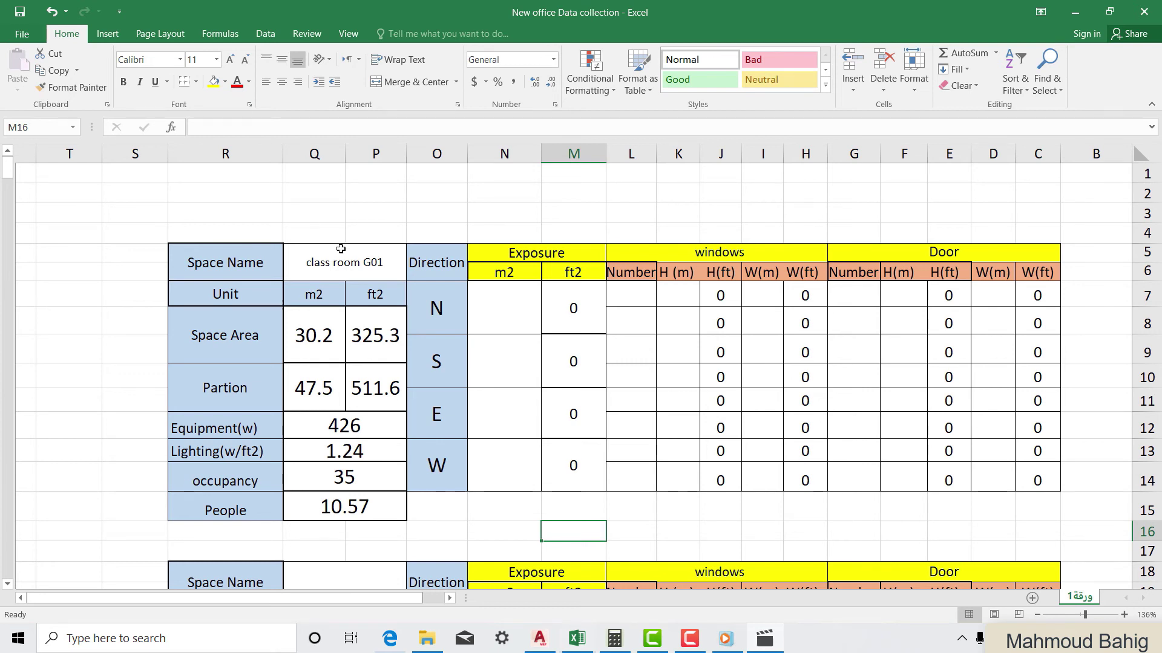
{"action": "left_click", "coordinate": [468, 210]}
{"action": "left_click", "coordinate": [392, 511]}
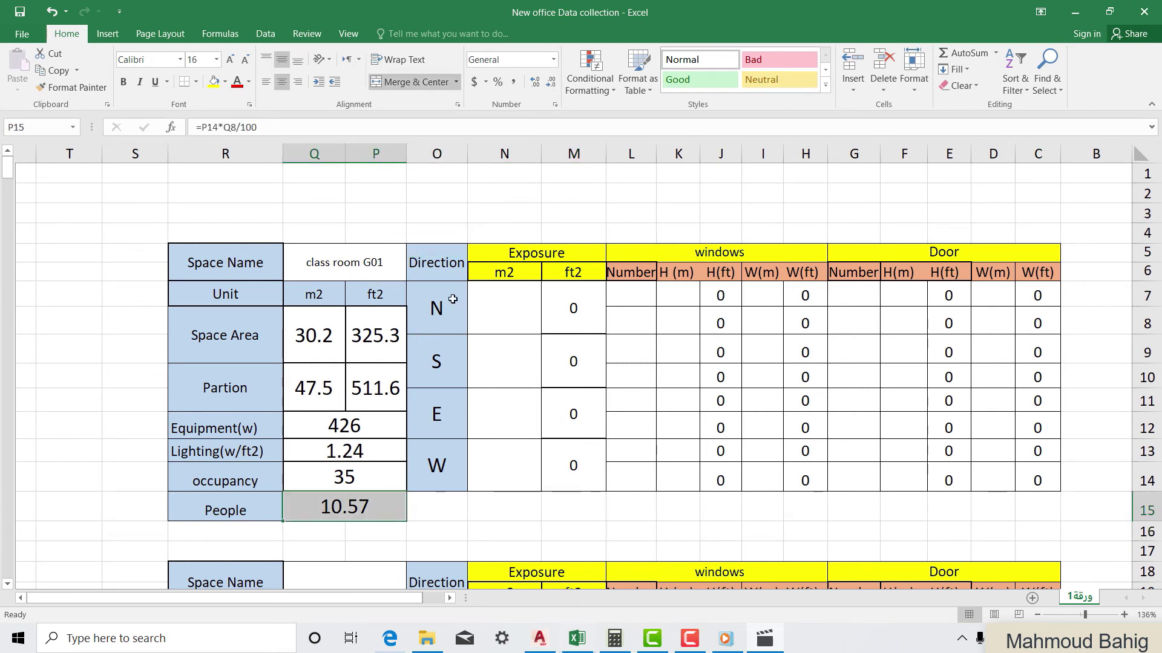
{"action": "left_click", "coordinate": [463, 216]}
{"action": "left_click", "coordinate": [374, 509]}
{"action": "type", "text": "20"}
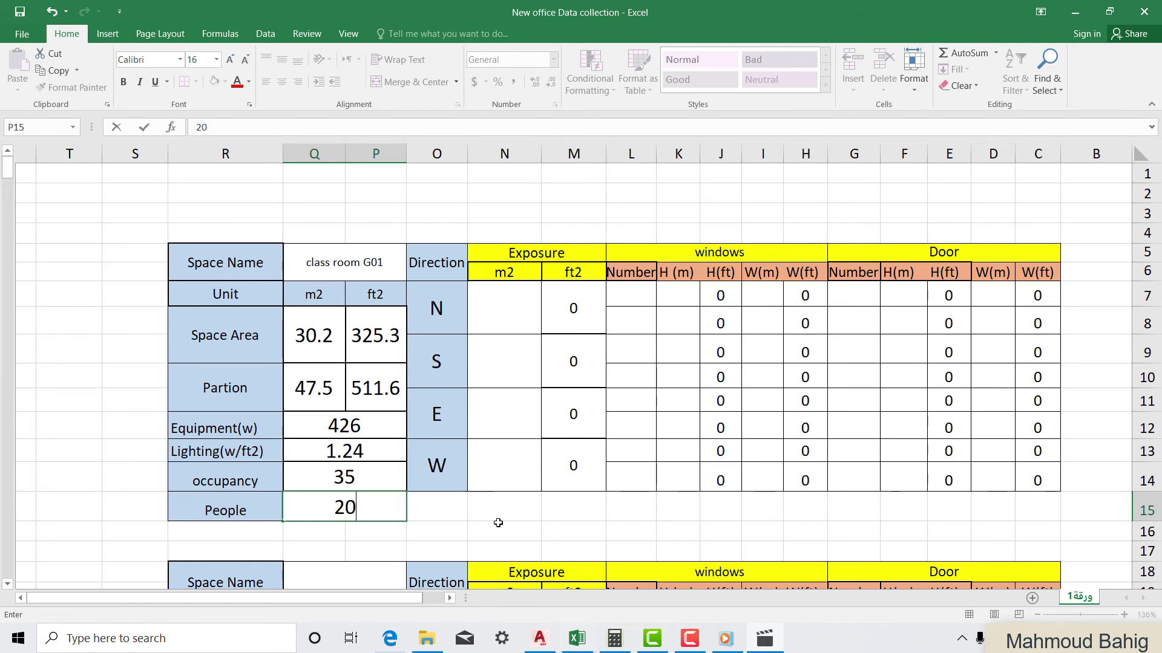
{"action": "left_click", "coordinate": [484, 536]}
Clear the occupancy value of class room G01
{"action": "left_click", "coordinate": [373, 501]}
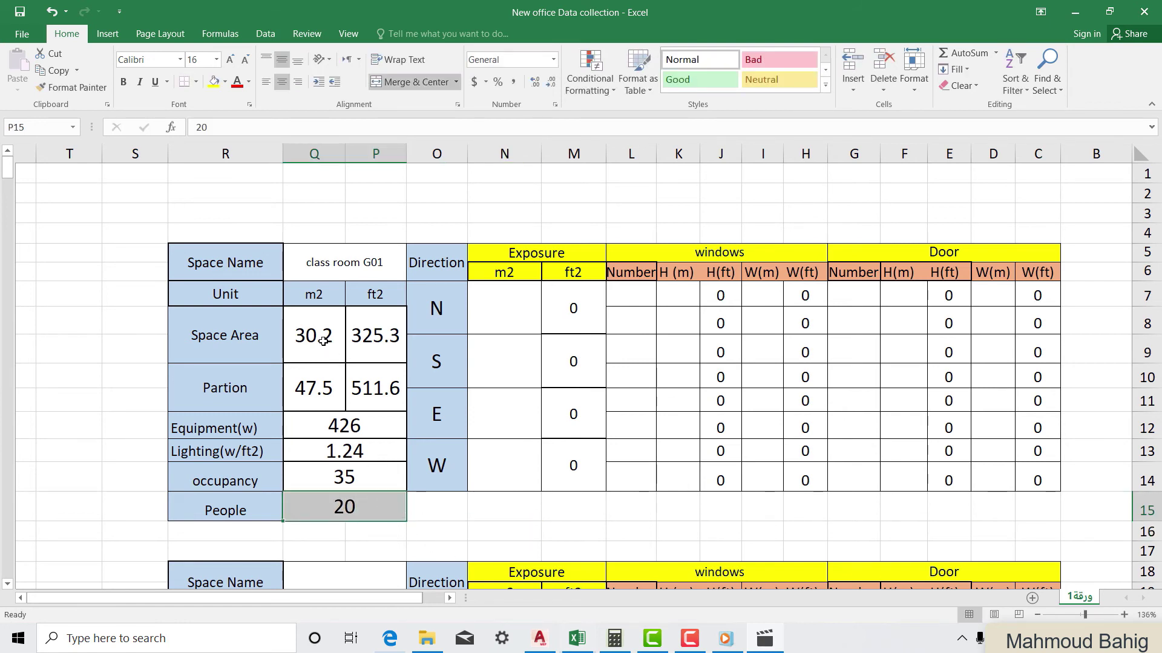
{"action": "left_click", "coordinate": [384, 469]}
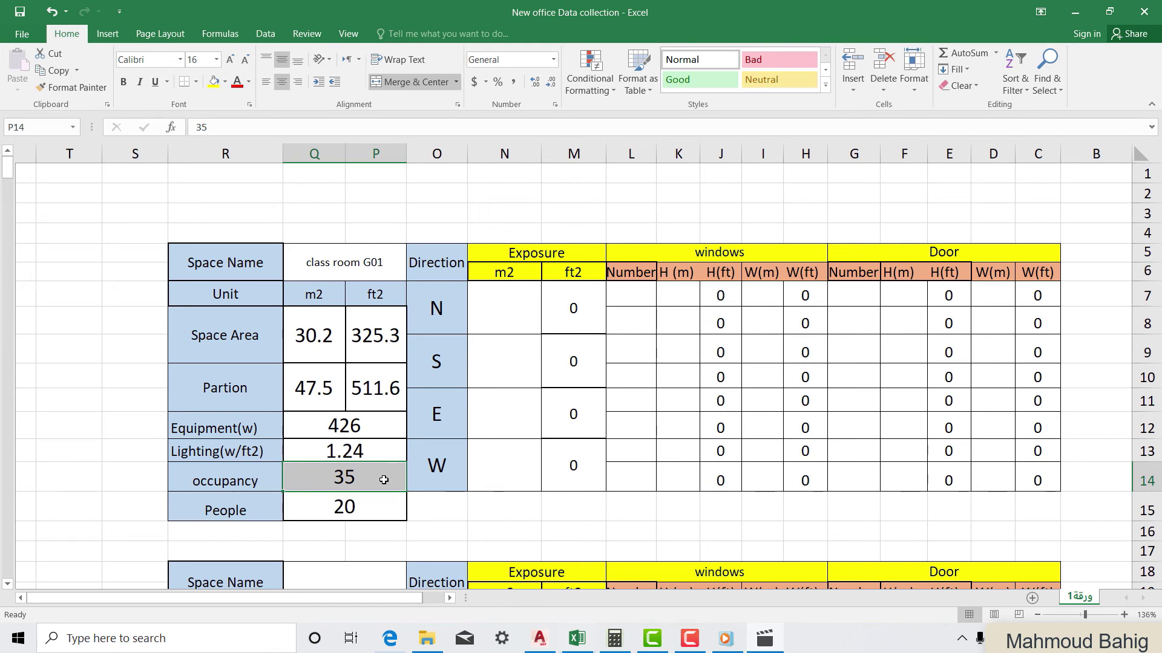
{"action": "double_click", "coordinate": [394, 477]}
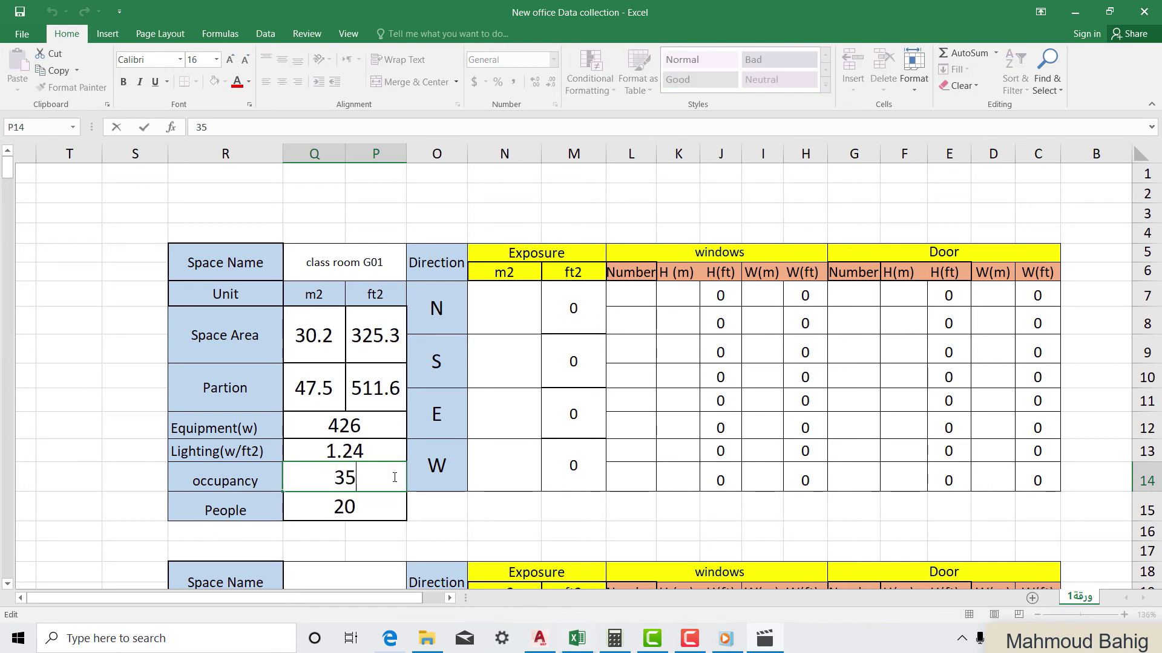
{"action": "key", "text": "BackSpace"}
{"action": "key", "text": "BackSpace"}
{"action": "left_click", "coordinate": [471, 533]}
{"action": "scroll", "coordinate": [529, 298], "scroll_direction": "down", "scroll_amount": 1}
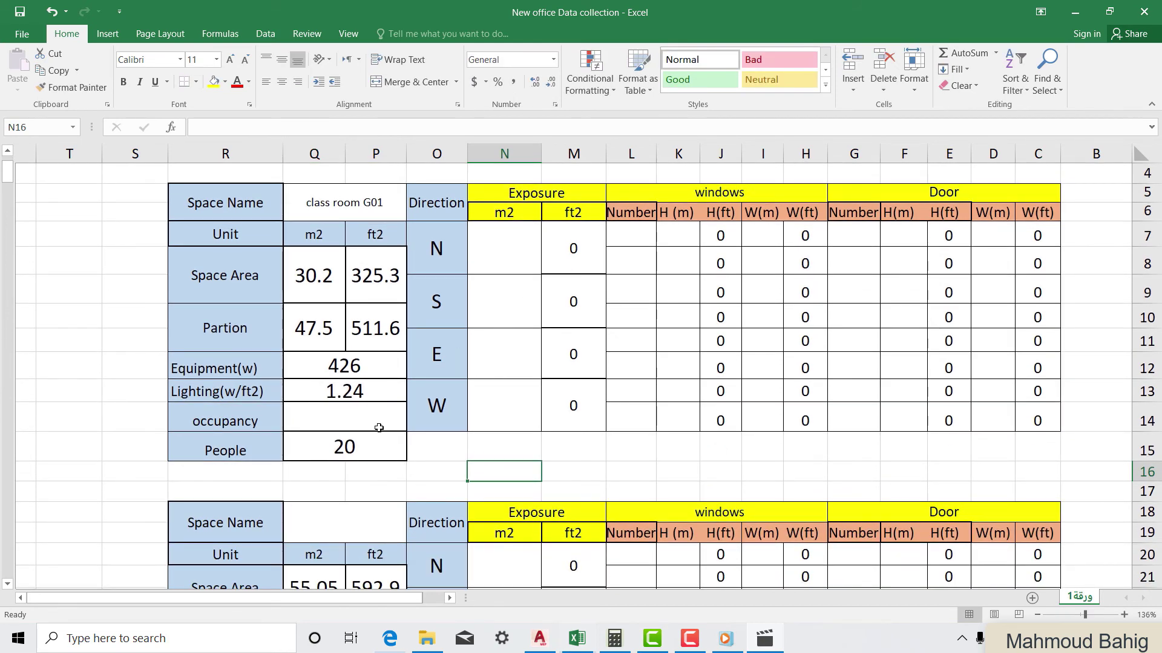
{"action": "scroll", "coordinate": [392, 433], "scroll_direction": "up", "scroll_amount": 1}
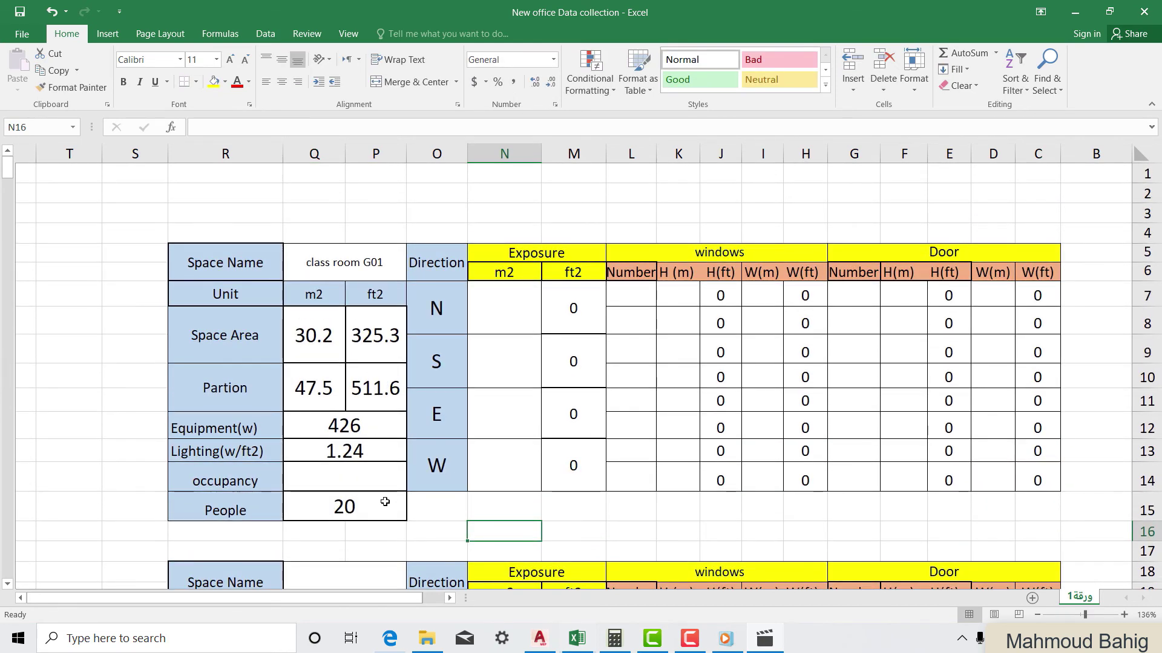
{"action": "left_click", "coordinate": [546, 525]}
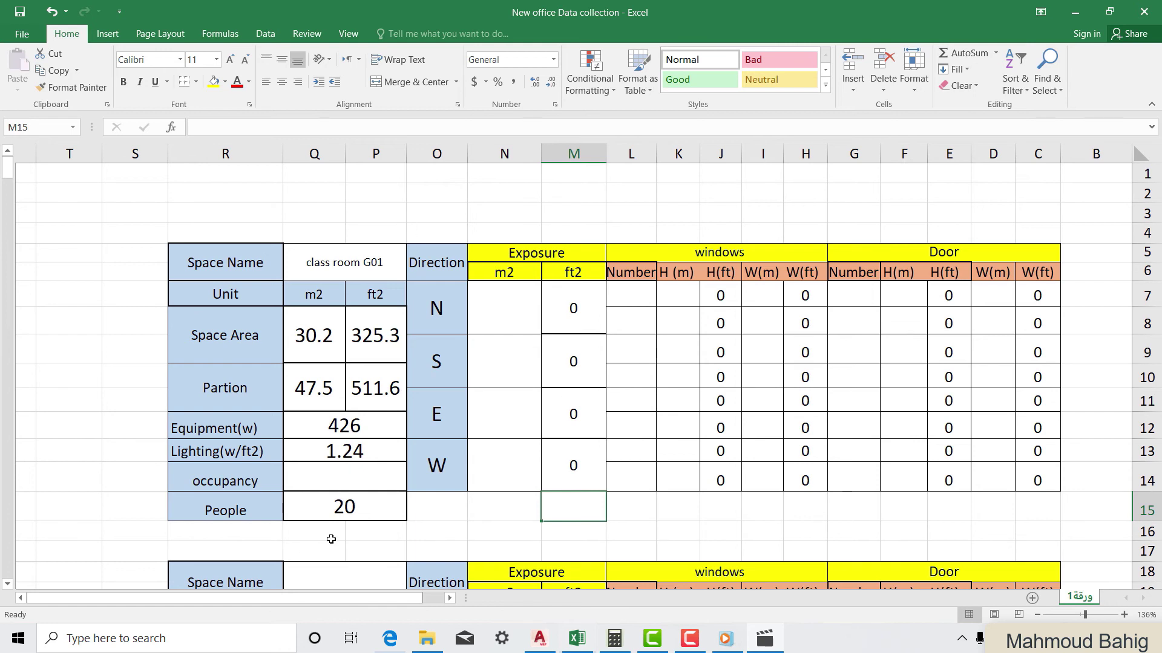
{"action": "left_click", "coordinate": [491, 513]}
{"action": "left_click", "coordinate": [596, 531]}
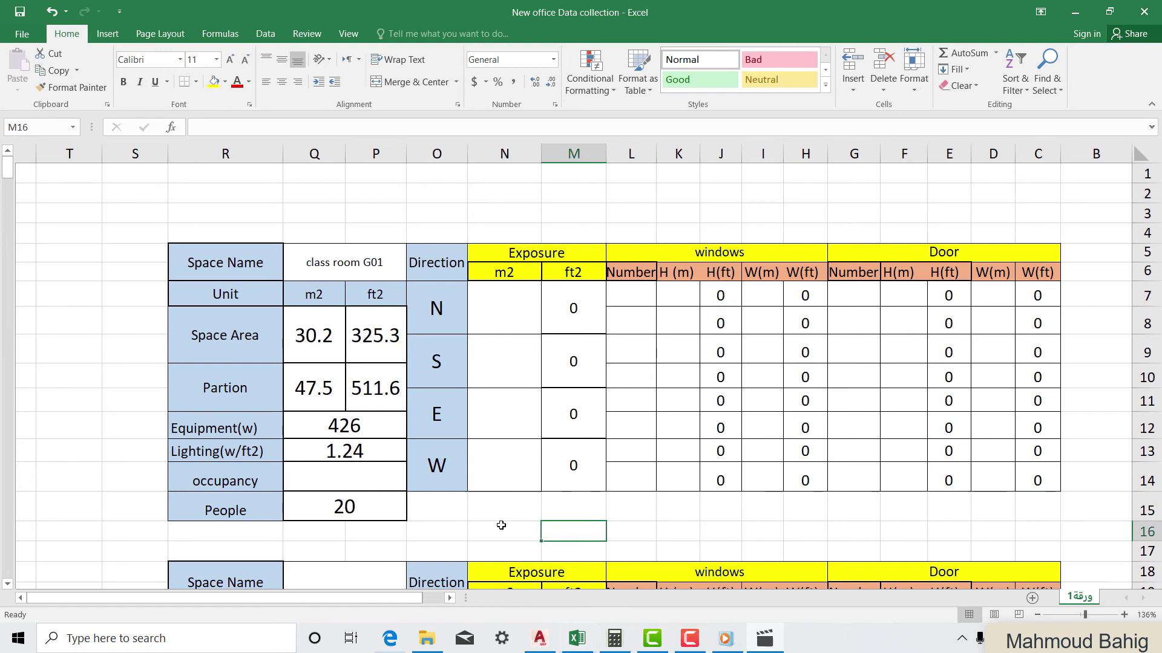
{"action": "left_click", "coordinate": [503, 509]}
{"action": "left_click", "coordinate": [608, 505]}
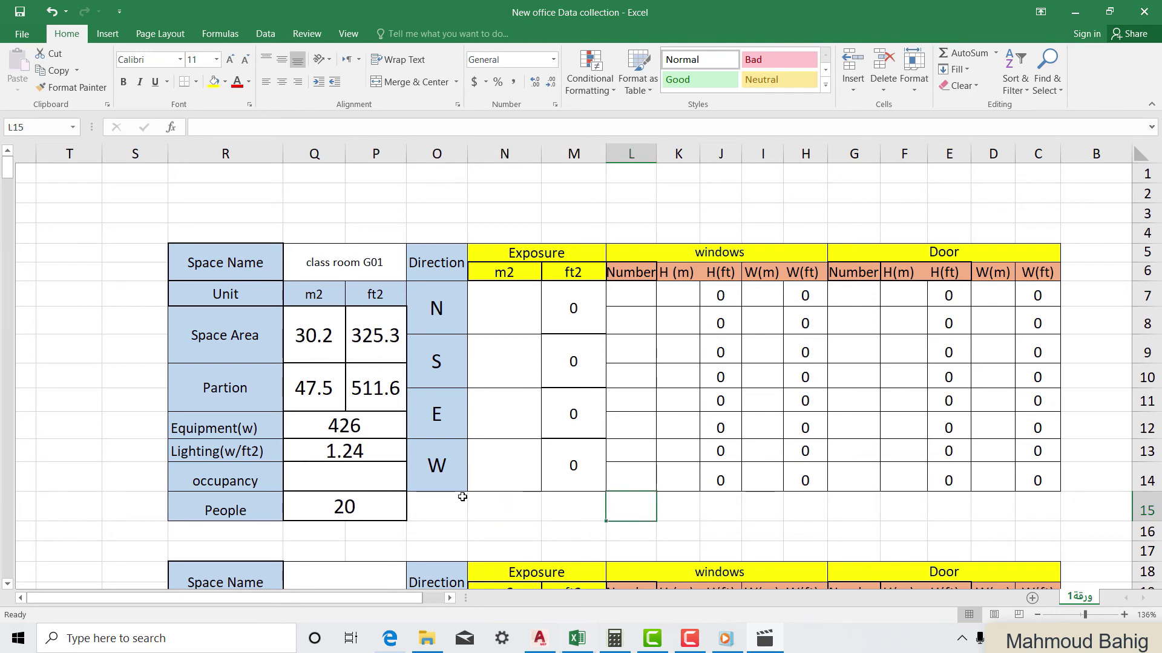
{"action": "left_click", "coordinate": [448, 506]}
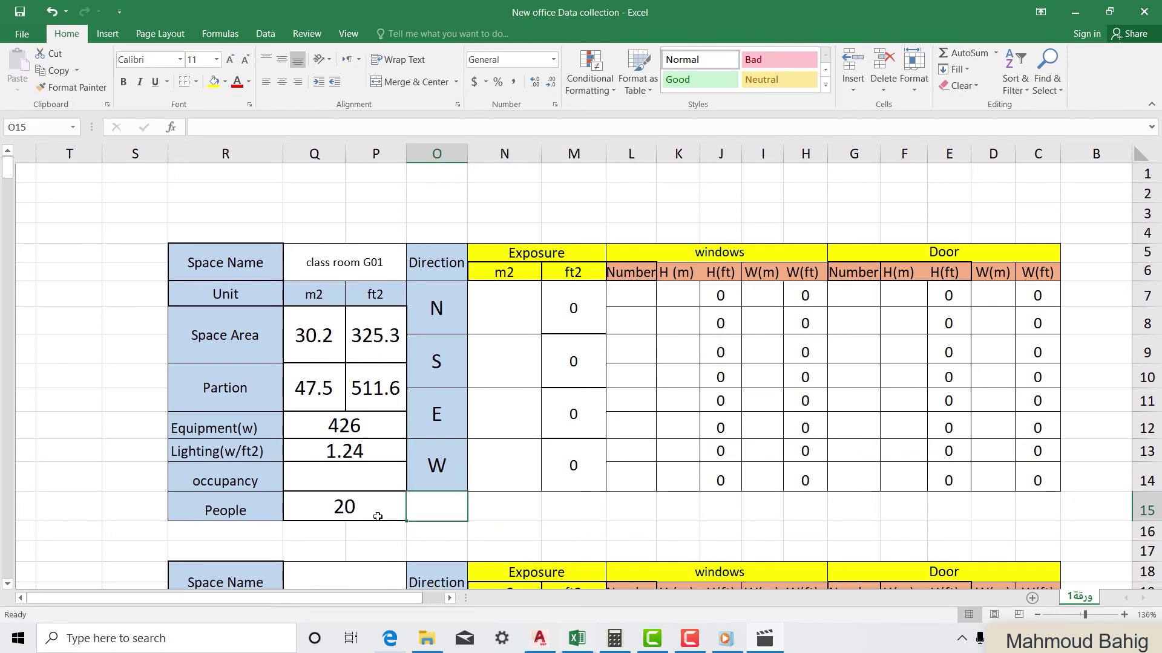
{"action": "left_click", "coordinate": [357, 513]}
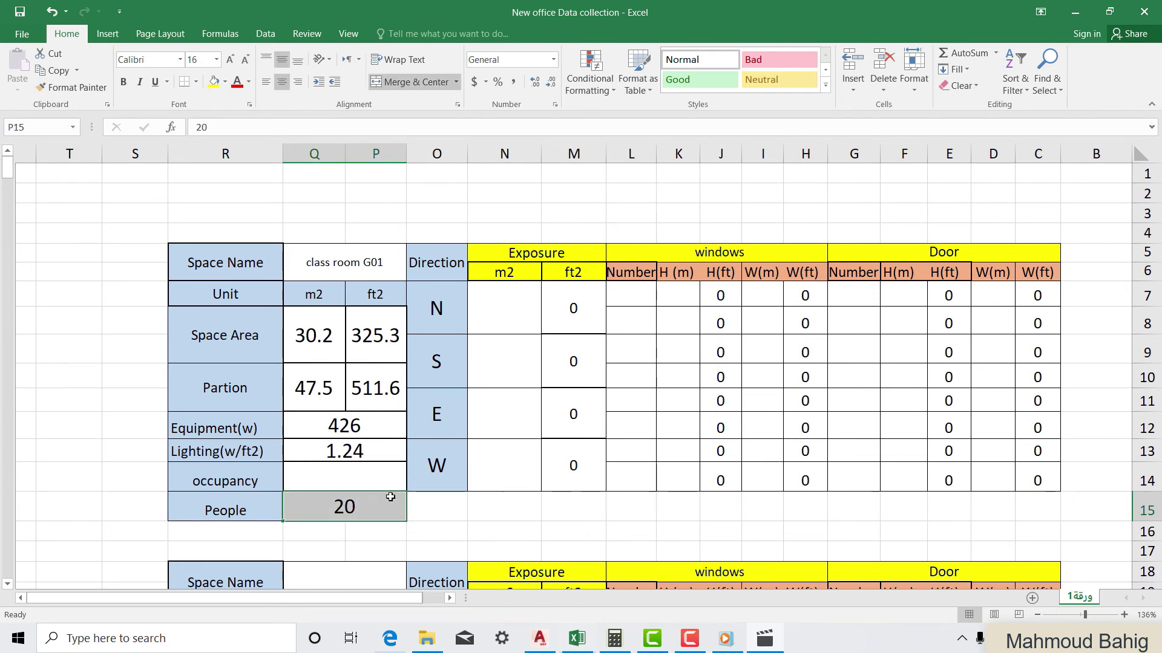
{"action": "left_click", "coordinate": [595, 503]}
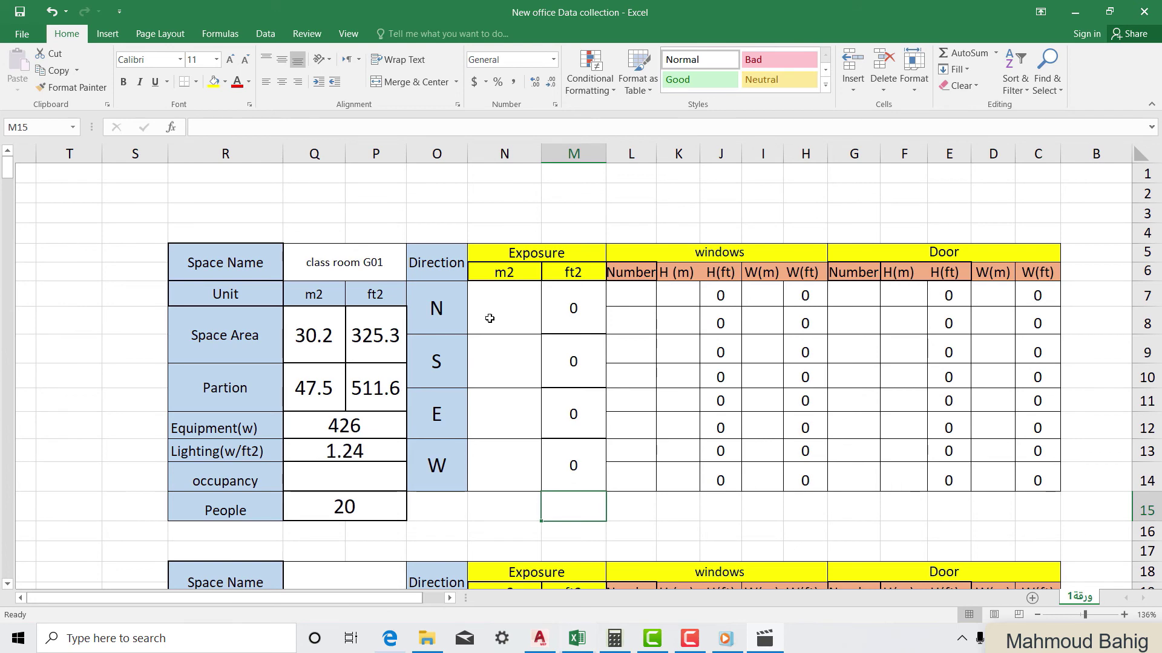
{"action": "scroll", "coordinate": [489, 317], "scroll_direction": "down", "scroll_amount": 1}
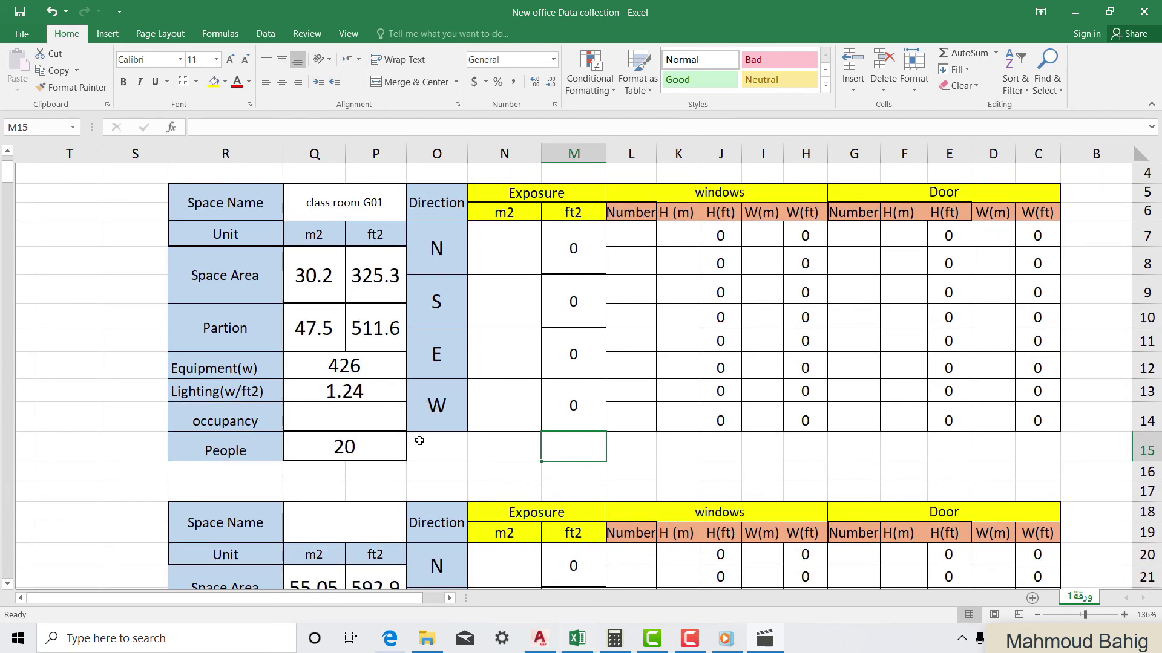
{"action": "left_click", "coordinate": [456, 459]}
{"action": "left_click", "coordinate": [528, 461]}
{"action": "left_click", "coordinate": [568, 451]}
Switch to the school plan in AutoCAD and examine classroom G01's exterior walls, window and dimensions against the compass directions
{"action": "mouse_move", "coordinate": [554, 640]}
{"action": "left_click", "coordinate": [551, 561]}
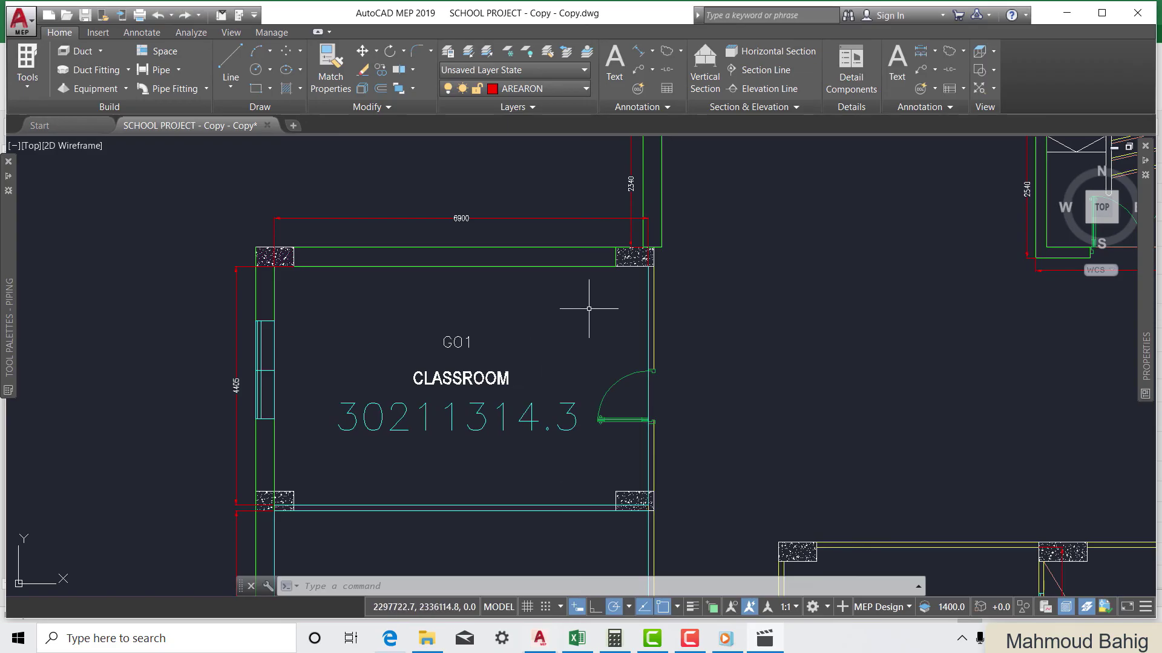
{"action": "scroll", "coordinate": [519, 293], "scroll_direction": "up", "scroll_amount": 4}
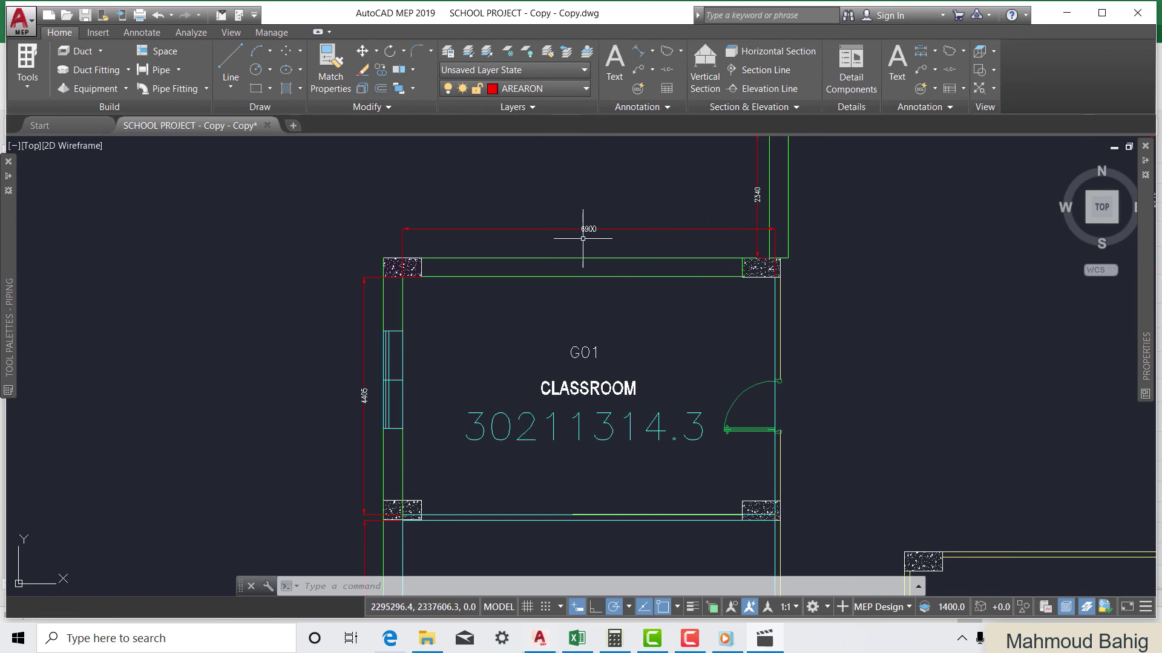
{"action": "scroll", "coordinate": [580, 222], "scroll_direction": "up", "scroll_amount": 4}
{"action": "scroll", "coordinate": [687, 345], "scroll_direction": "down", "scroll_amount": 6}
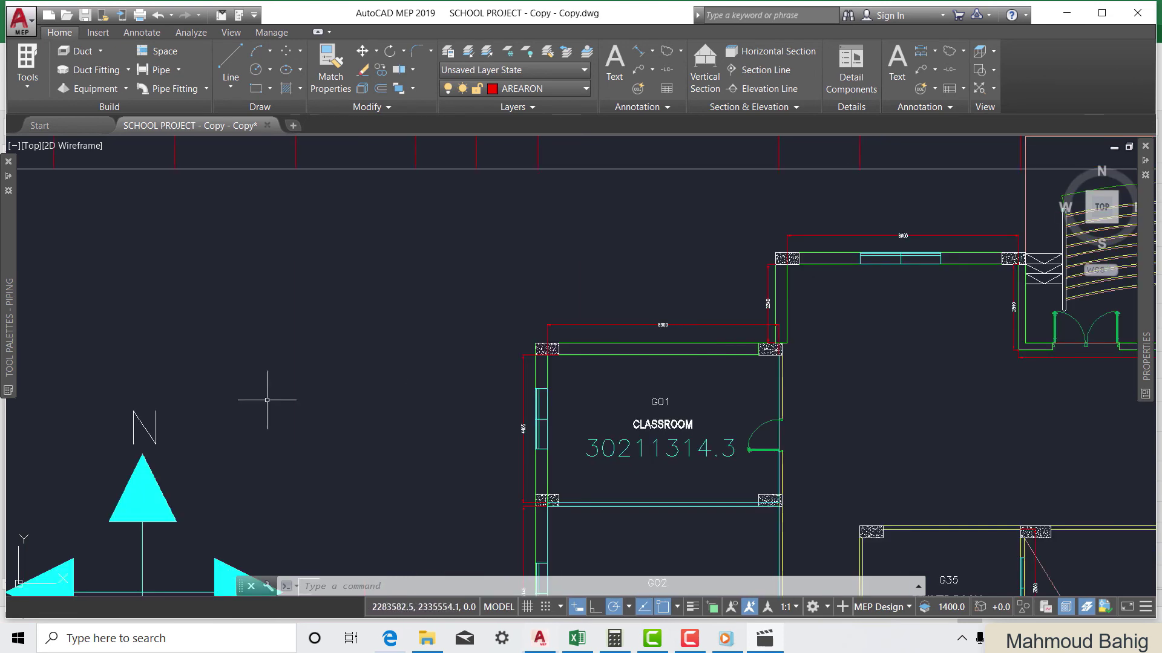
{"action": "scroll", "coordinate": [533, 412], "scroll_direction": "up", "scroll_amount": 5}
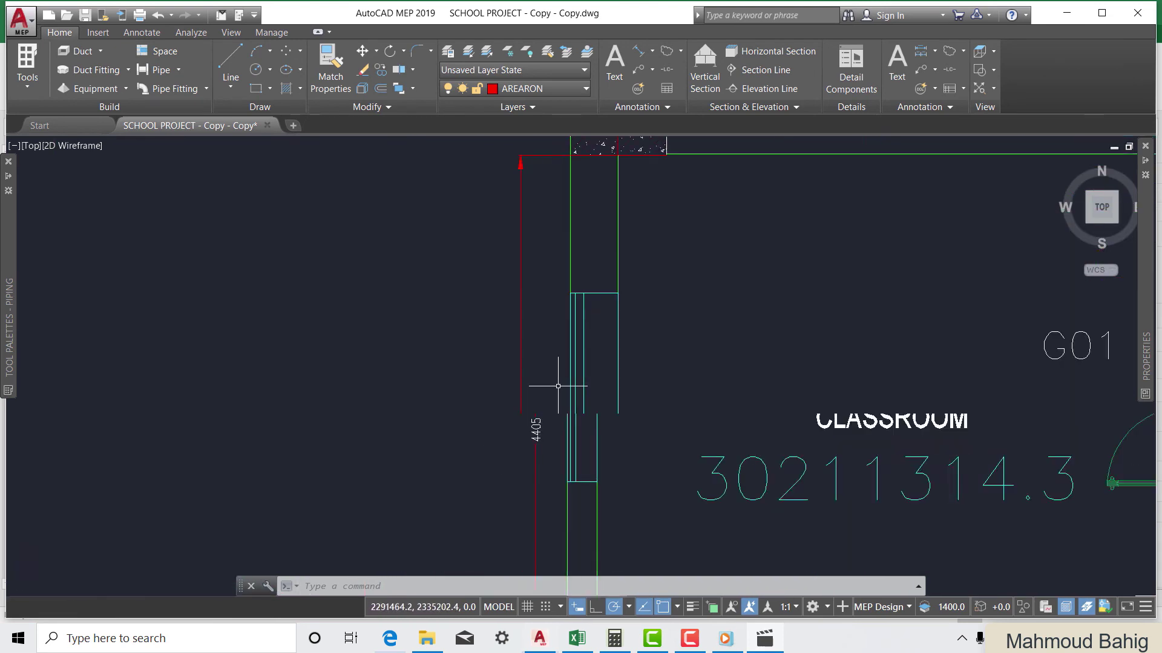
{"action": "scroll", "coordinate": [608, 302], "scroll_direction": "down", "scroll_amount": 7}
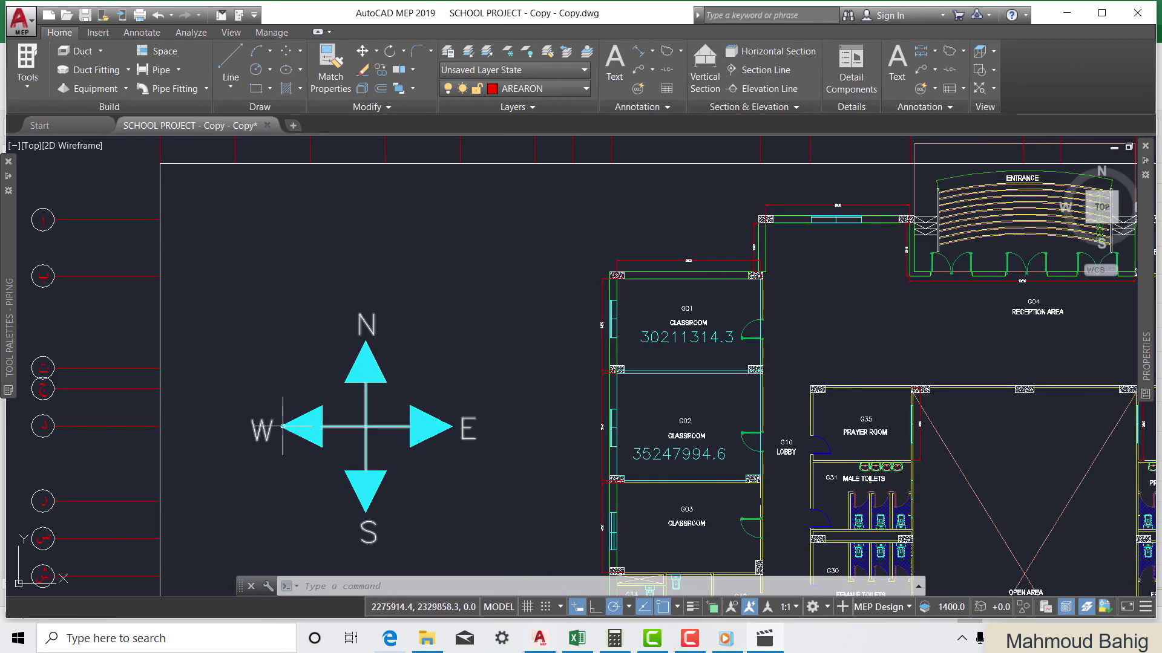
{"action": "scroll", "coordinate": [266, 431], "scroll_direction": "up", "scroll_amount": 4}
{"action": "scroll", "coordinate": [266, 439], "scroll_direction": "down", "scroll_amount": 6}
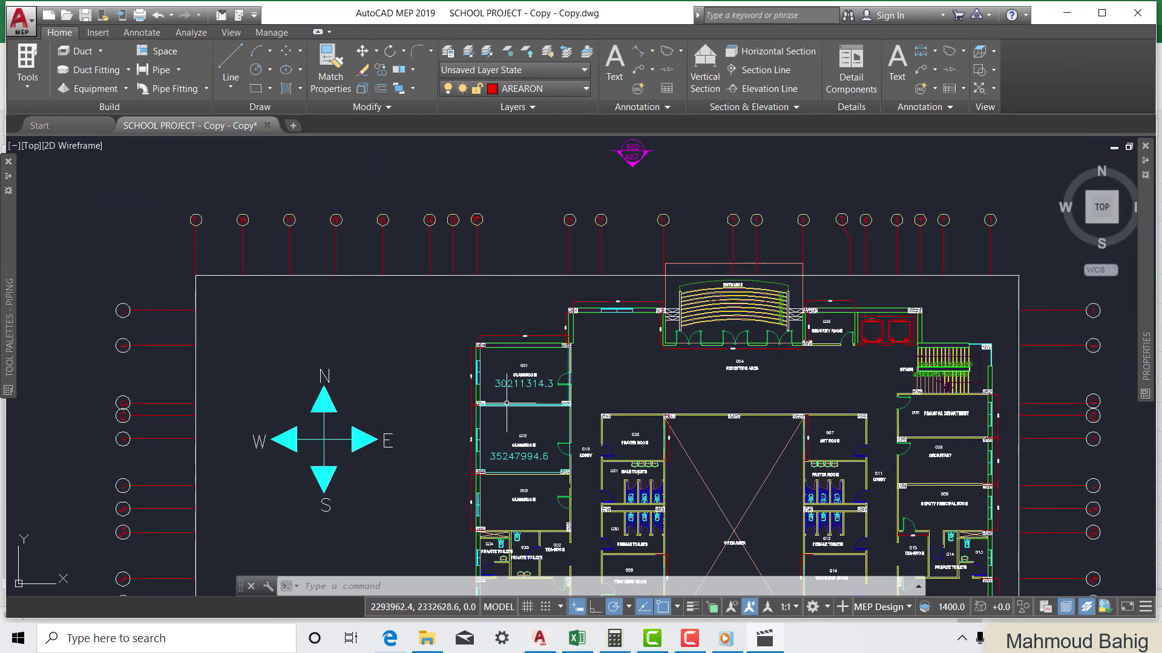
{"action": "scroll", "coordinate": [507, 403], "scroll_direction": "up", "scroll_amount": 2}
{"action": "scroll", "coordinate": [517, 345], "scroll_direction": "up", "scroll_amount": 2}
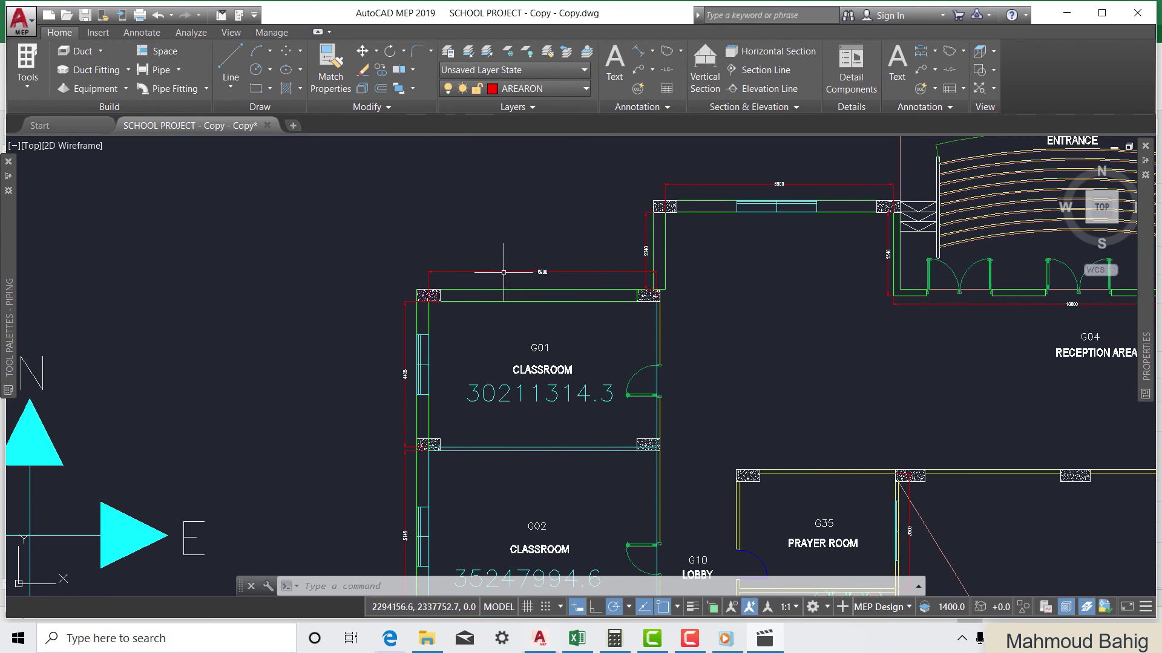
{"action": "scroll", "coordinate": [455, 367], "scroll_direction": "up", "scroll_amount": 3}
{"action": "scroll", "coordinate": [402, 375], "scroll_direction": "up", "scroll_amount": 1}
{"action": "scroll", "coordinate": [599, 411], "scroll_direction": "down", "scroll_amount": 4}
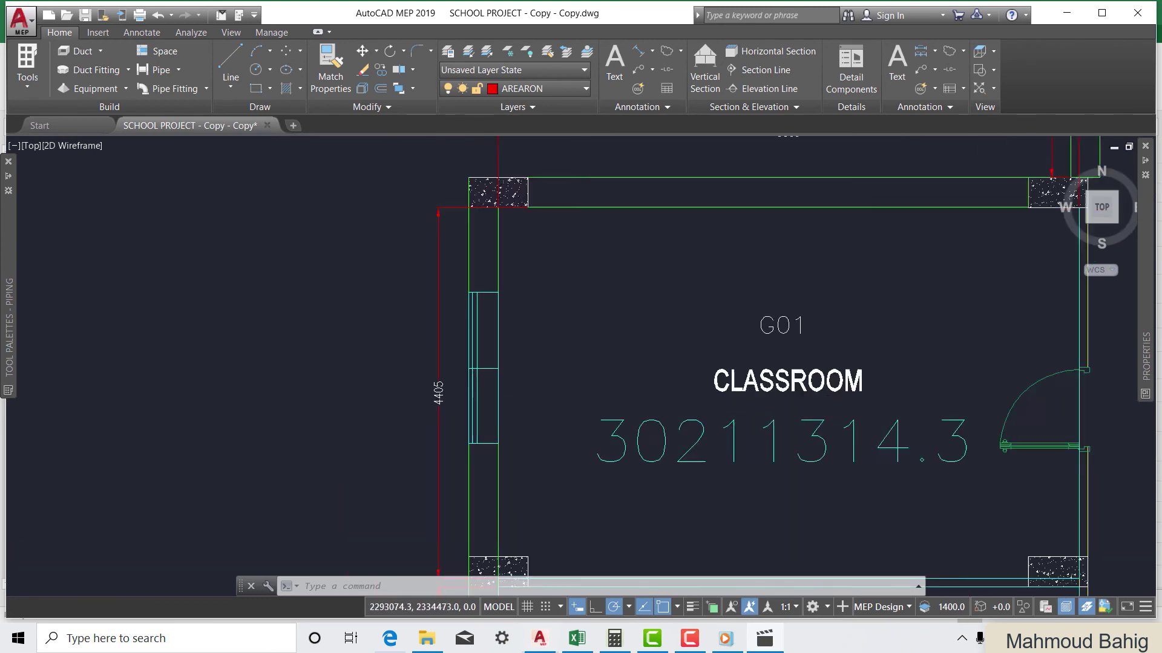
{"action": "scroll", "coordinate": [469, 424], "scroll_direction": "down", "scroll_amount": 2}
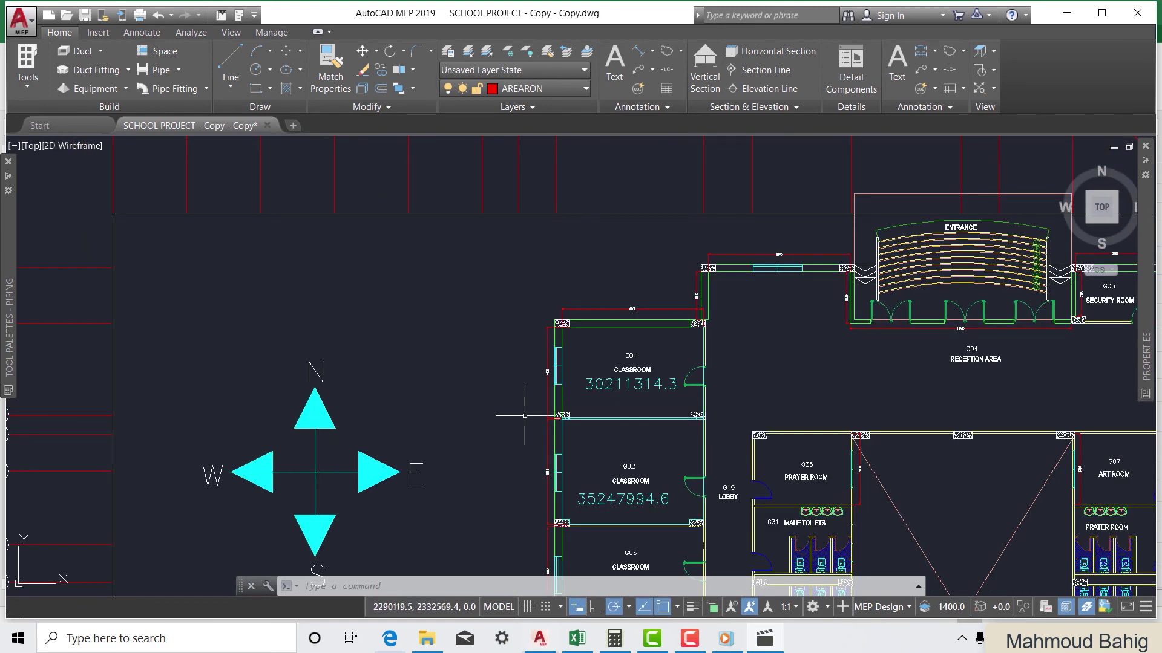
{"action": "scroll", "coordinate": [539, 384], "scroll_direction": "up", "scroll_amount": 4}
{"action": "scroll", "coordinate": [565, 357], "scroll_direction": "up", "scroll_amount": 5}
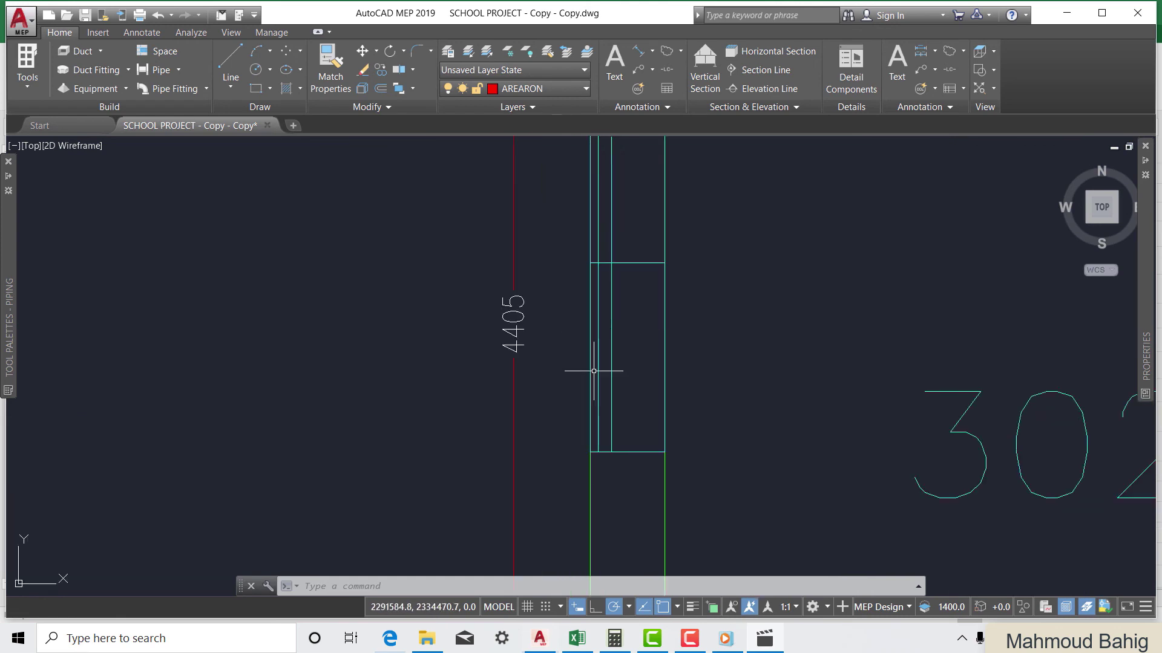
{"action": "scroll", "coordinate": [608, 387], "scroll_direction": "down", "scroll_amount": 4}
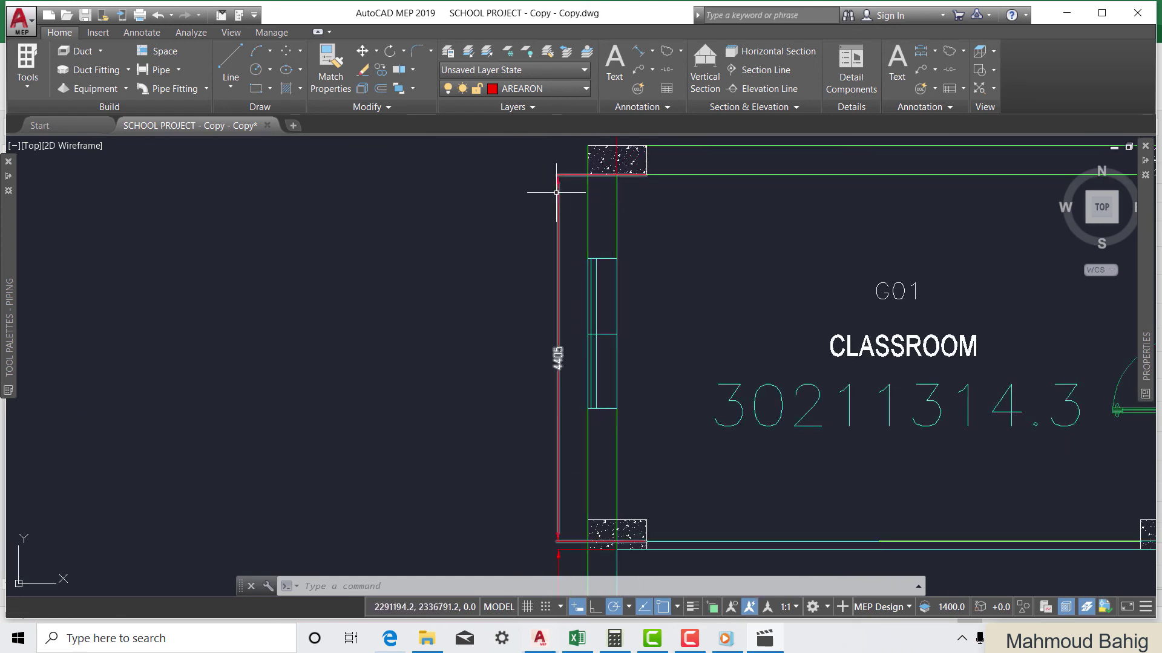
{"action": "scroll", "coordinate": [553, 298], "scroll_direction": "up", "scroll_amount": 3}
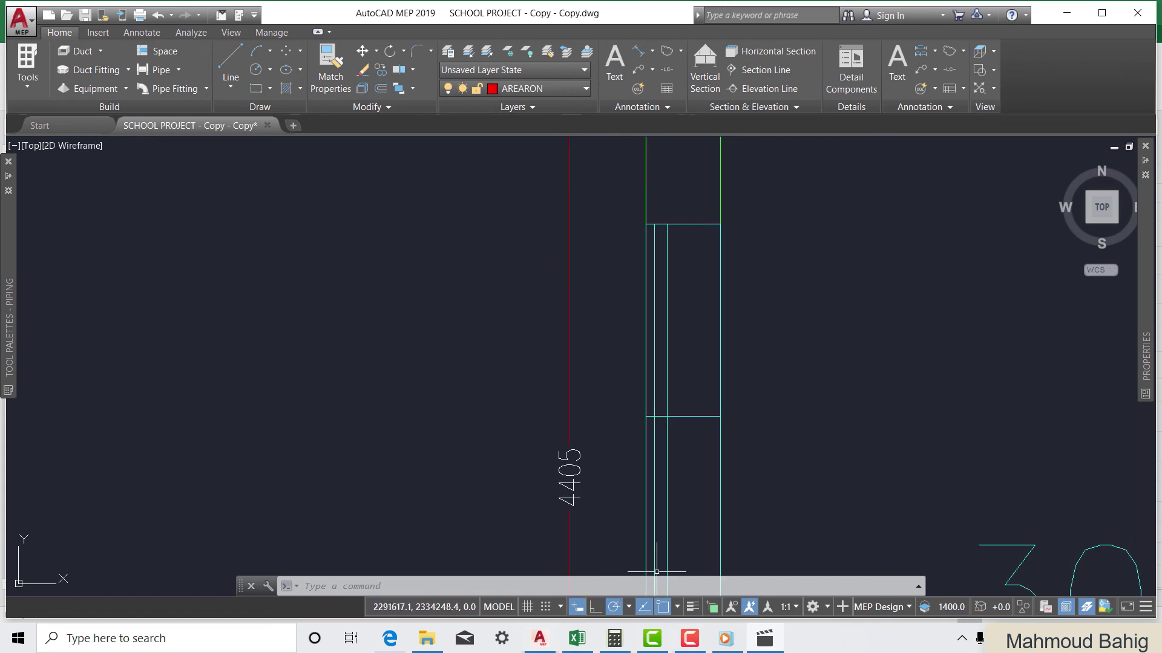
Calculate classroom G01's west wall area in Calculator as 4.4 × 4.2 and return to the Excel sheet
{"action": "left_click", "coordinate": [693, 544]}
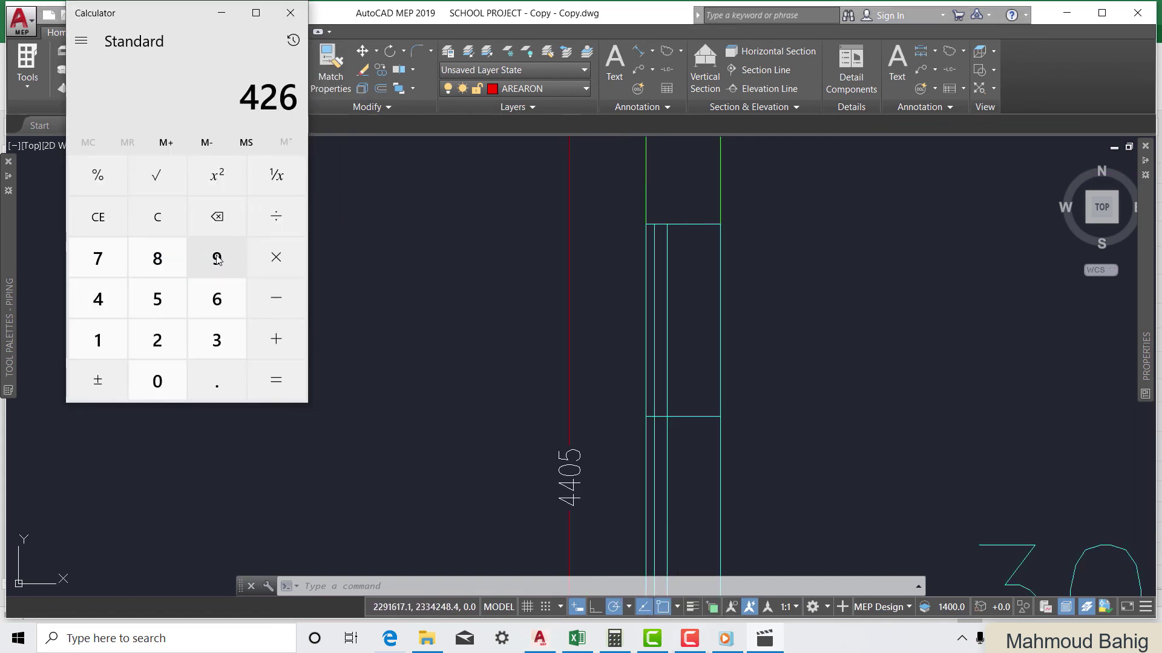
{"action": "left_click", "coordinate": [157, 218]}
{"action": "left_click", "coordinate": [102, 302]}
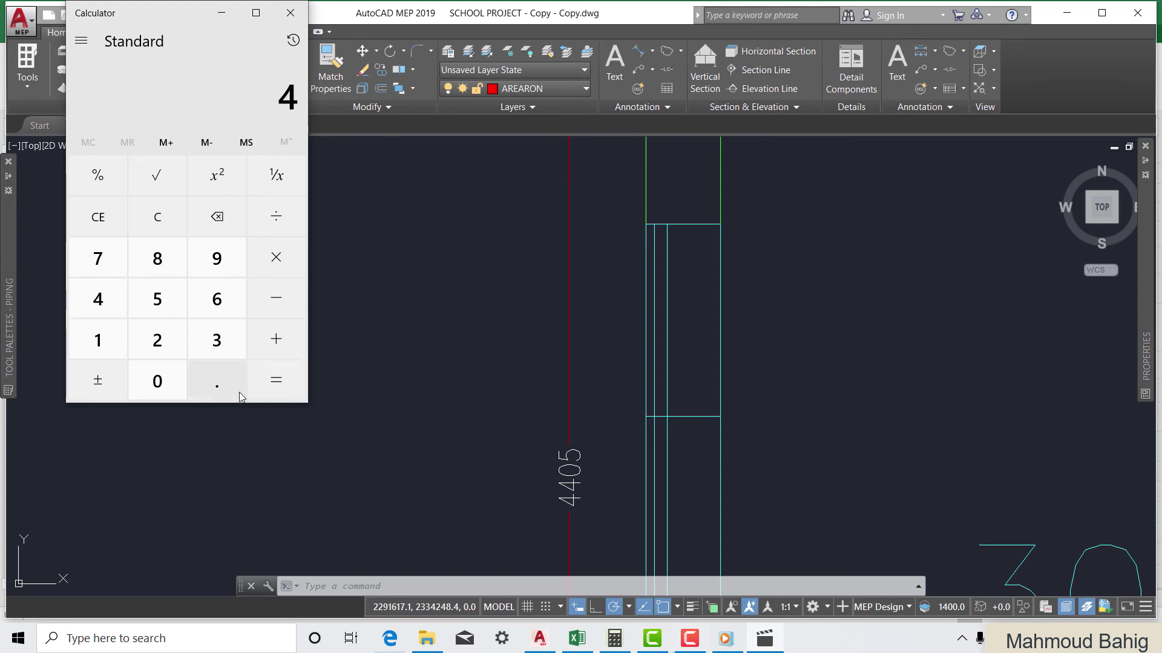
{"action": "left_click", "coordinate": [223, 387]}
{"action": "left_click", "coordinate": [107, 308]}
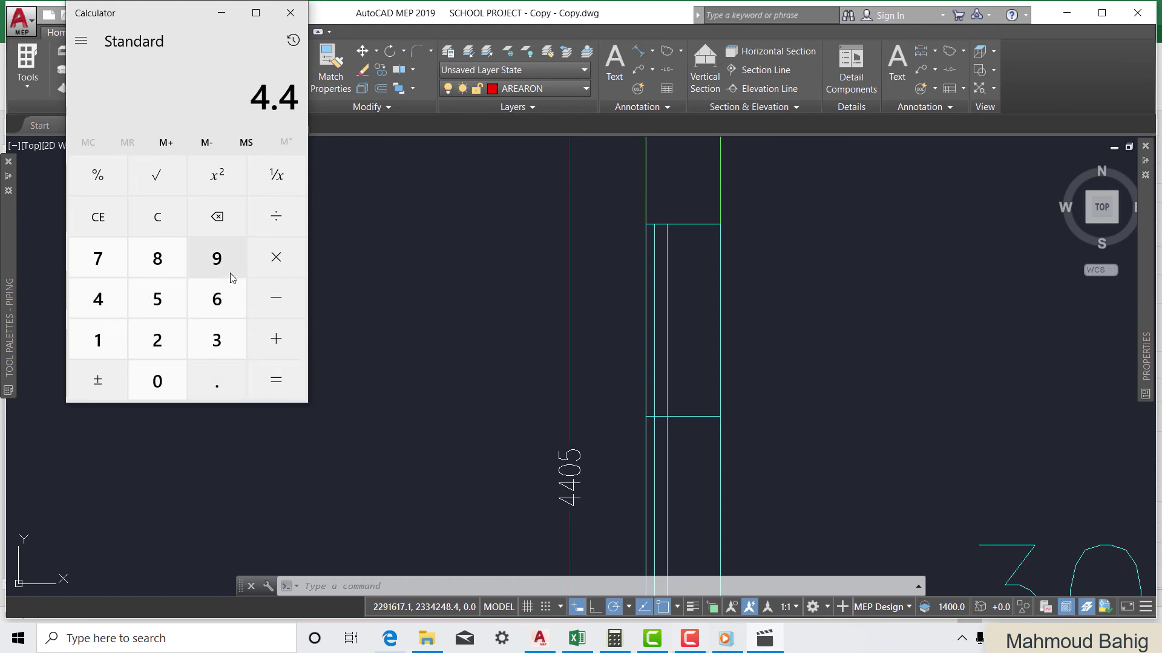
{"action": "left_click", "coordinate": [270, 255]}
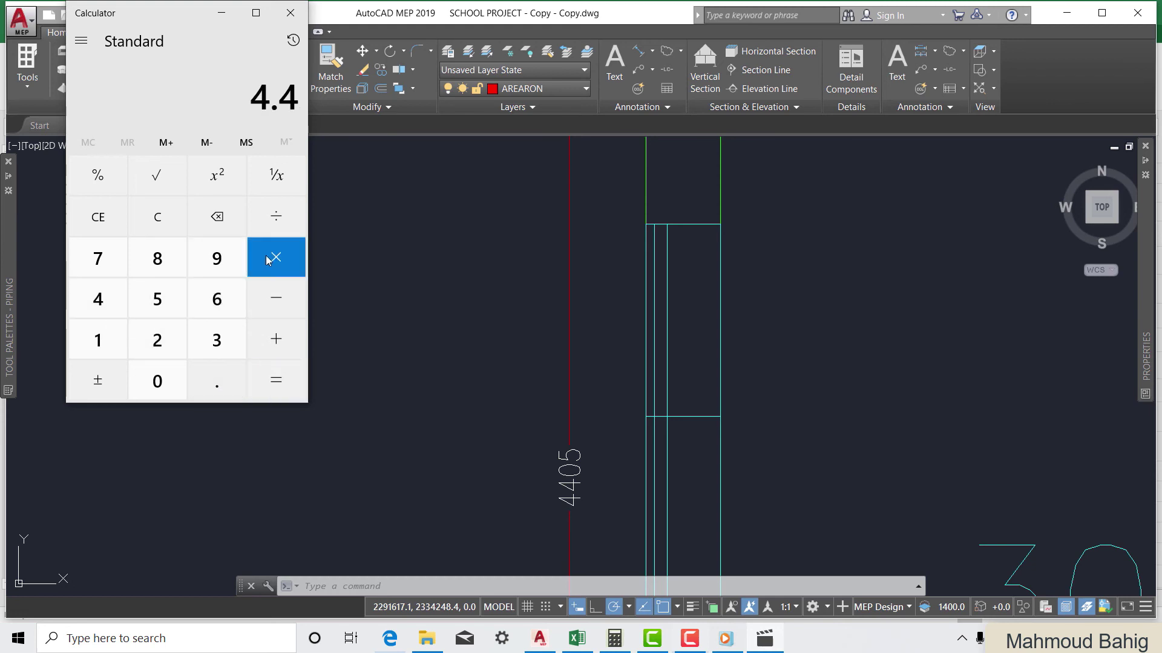
{"action": "left_click", "coordinate": [109, 309]}
{"action": "left_click", "coordinate": [217, 380]}
{"action": "left_click", "coordinate": [183, 347]}
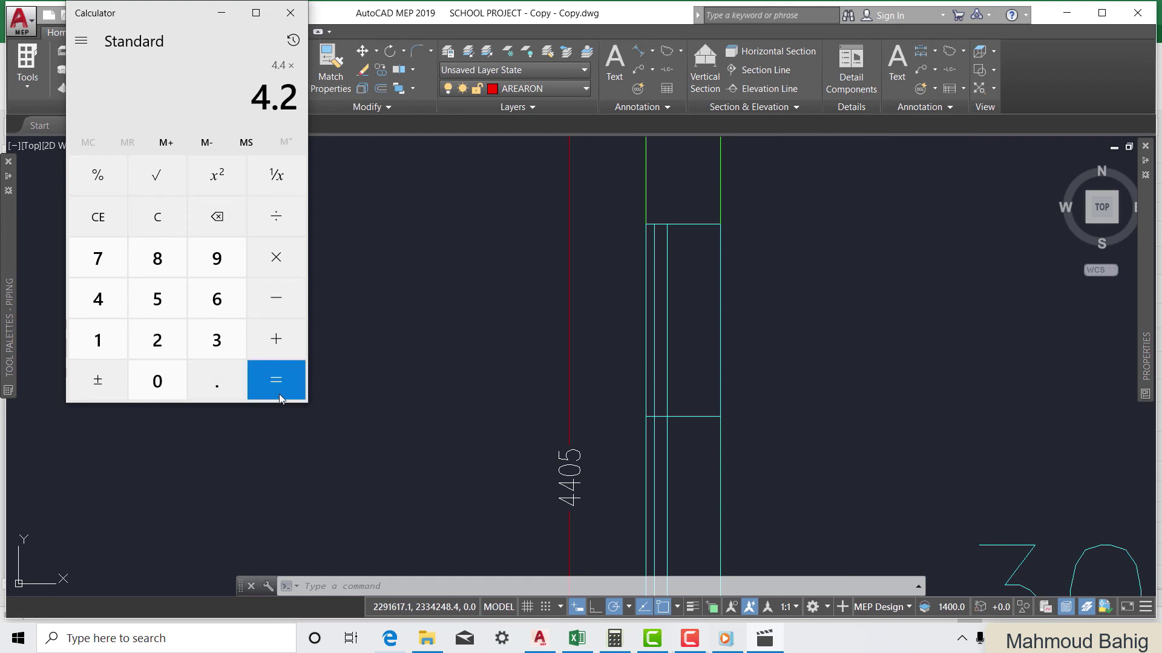
{"action": "left_click", "coordinate": [278, 387]}
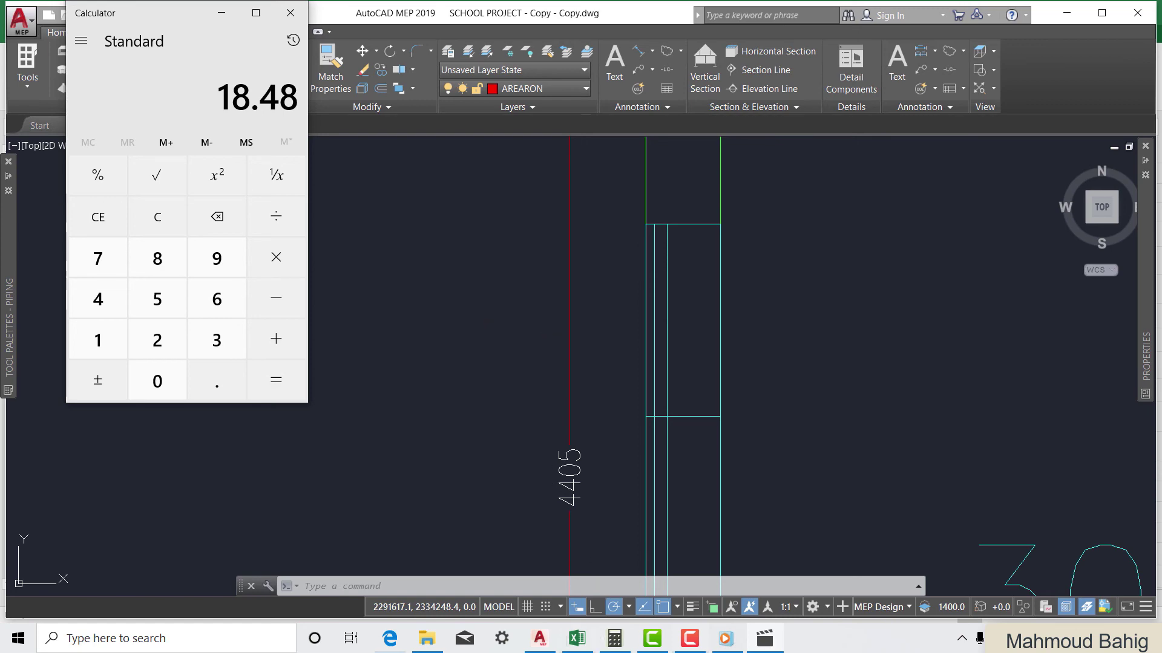
{"action": "left_click", "coordinate": [568, 596]}
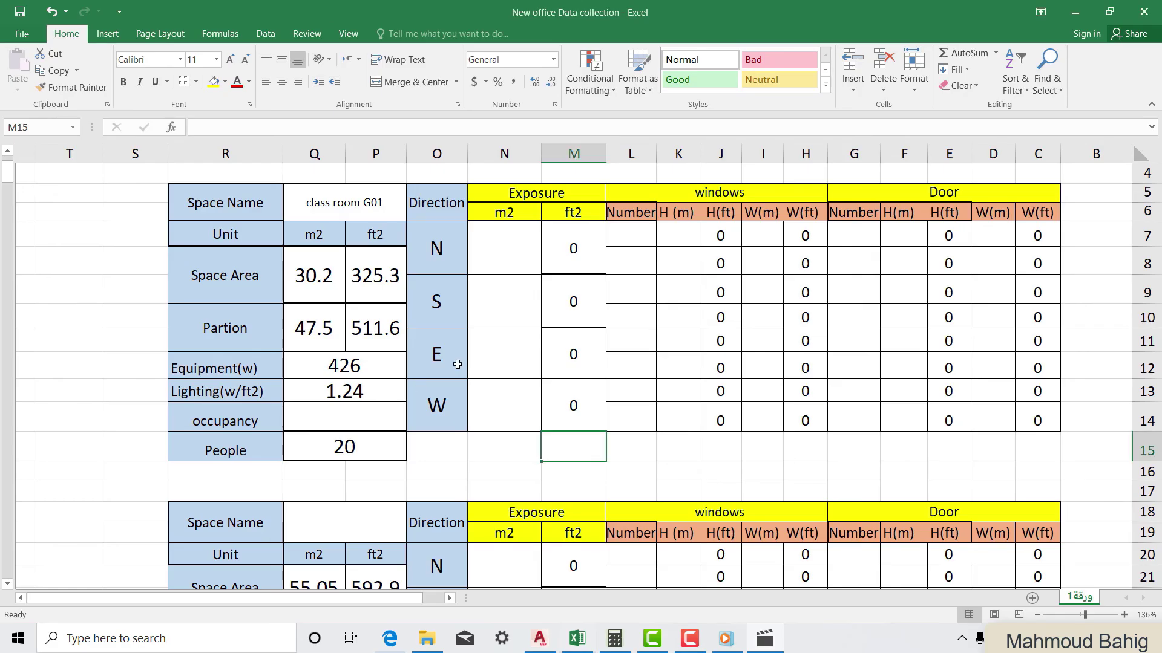
Enter 18.5 m2 as the west wall exposure of class room G01
{"action": "left_click", "coordinate": [508, 401]}
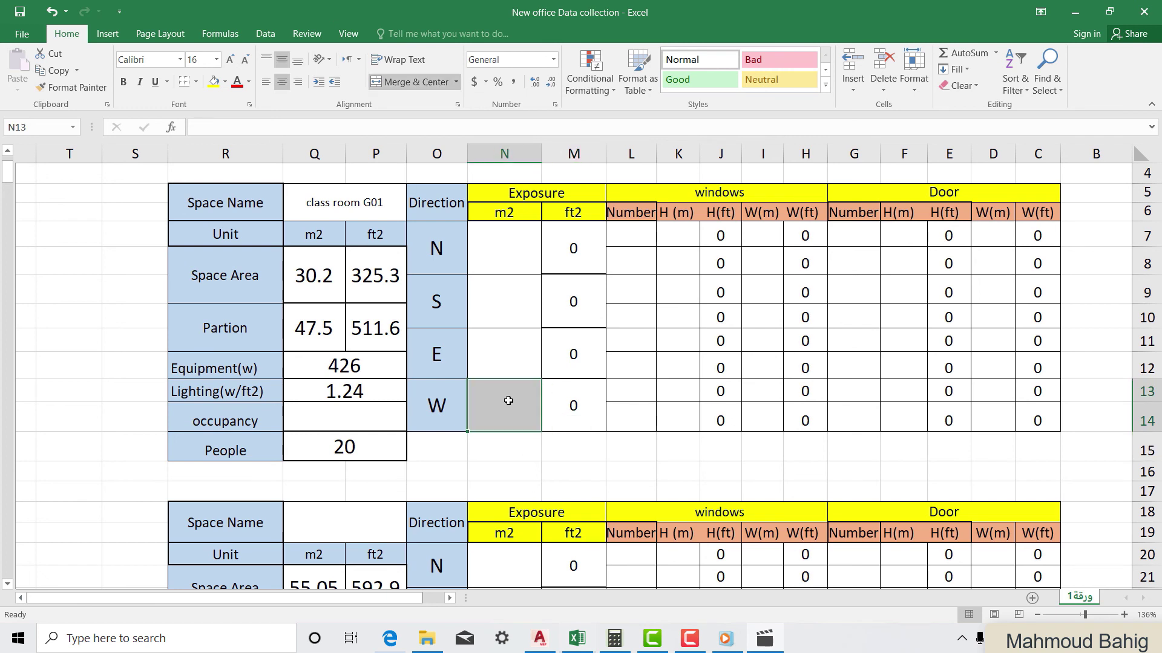
{"action": "type", "text": "18.5"}
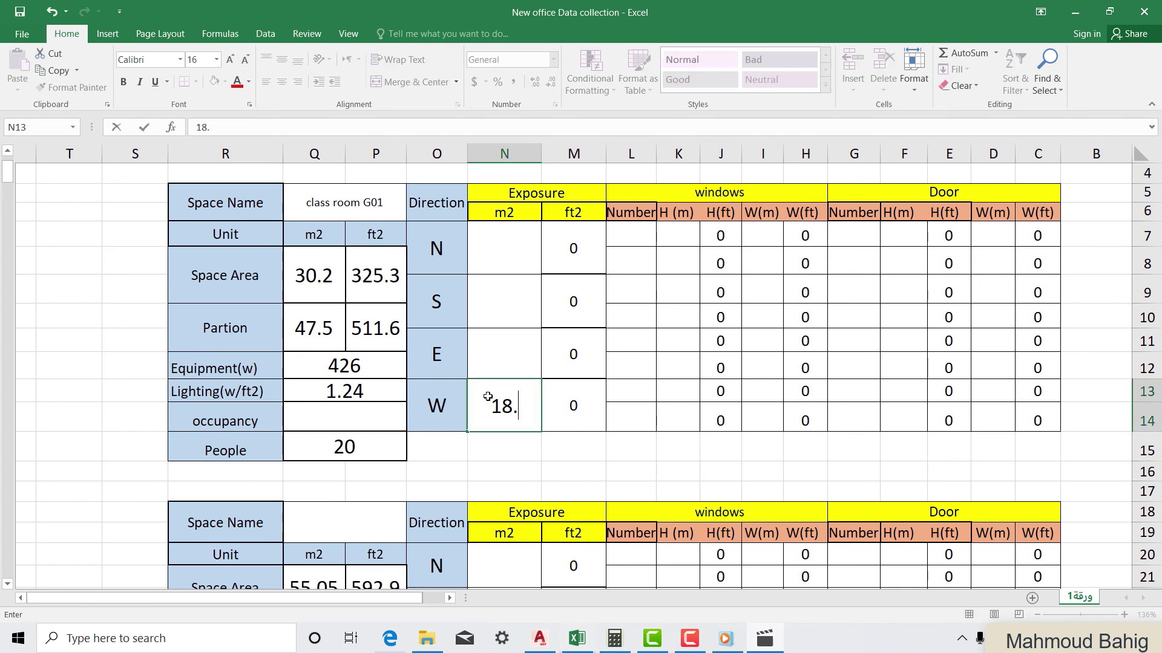
{"action": "left_click", "coordinate": [562, 473]}
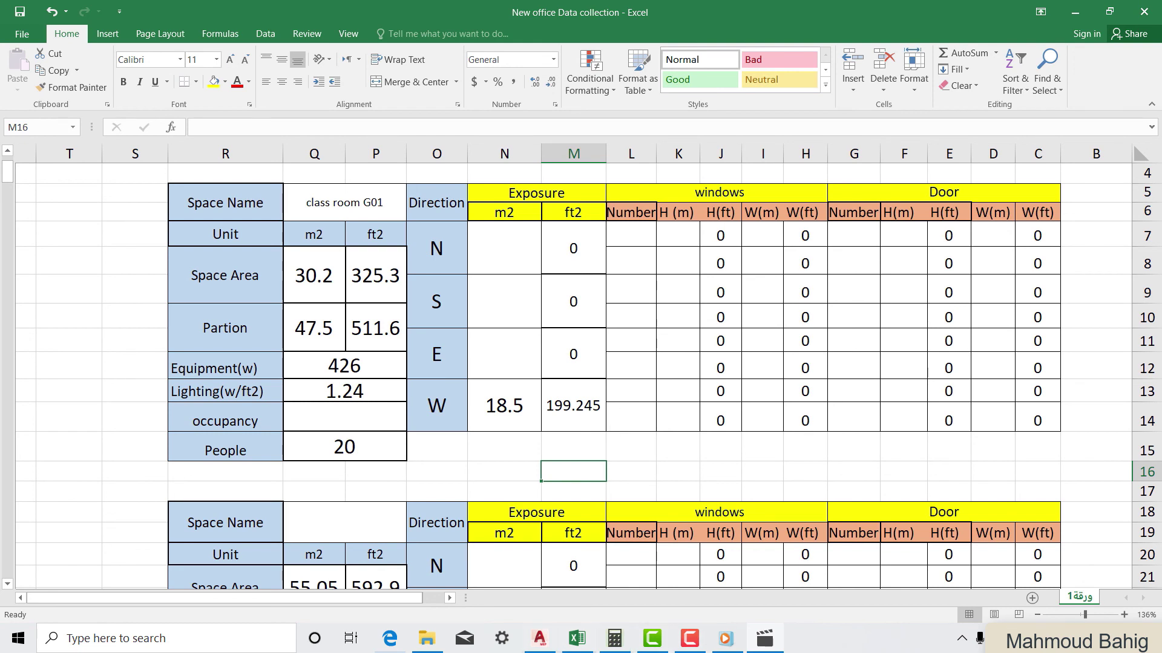
Switch to the school plan in AutoCAD and add an aligned dimension along the width of classroom G01's west window
{"action": "mouse_move", "coordinate": [539, 639]}
{"action": "left_click", "coordinate": [517, 583]}
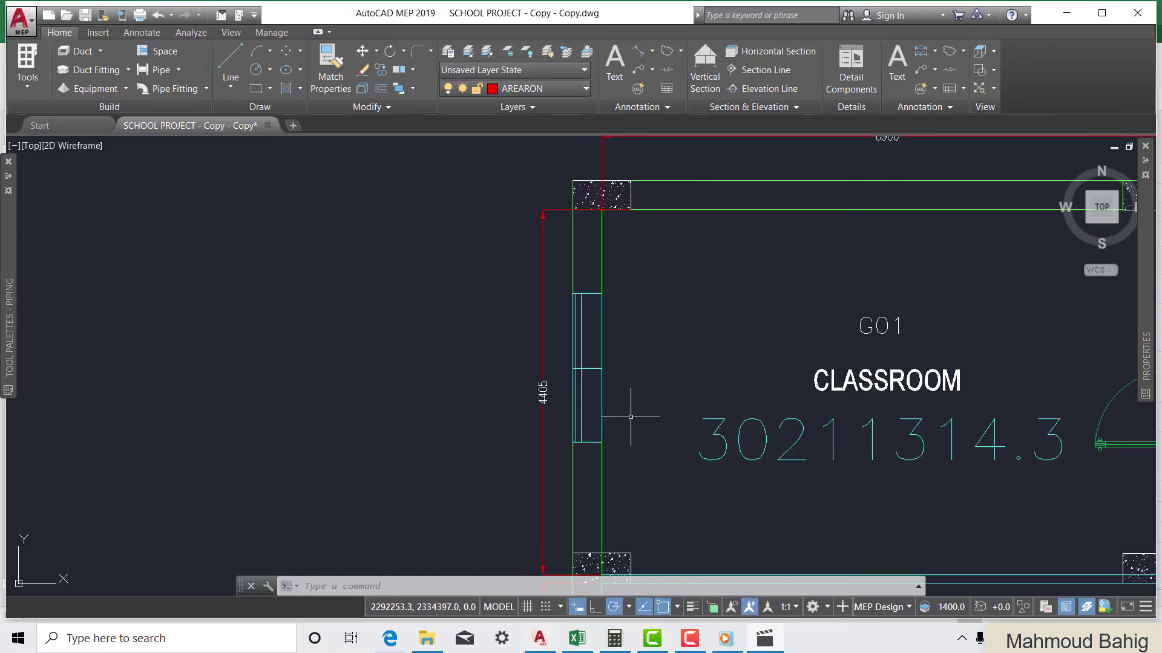
{"action": "scroll", "coordinate": [599, 412], "scroll_direction": "up", "scroll_amount": 2}
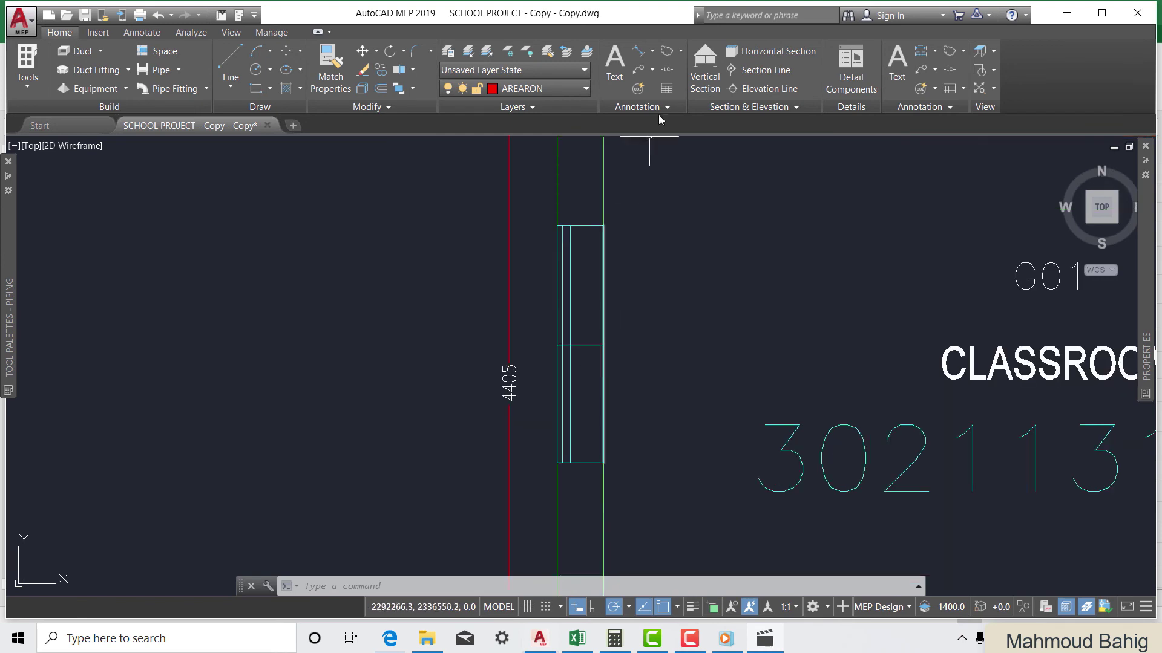
{"action": "left_click", "coordinate": [635, 51]}
{"action": "left_click", "coordinate": [604, 225]}
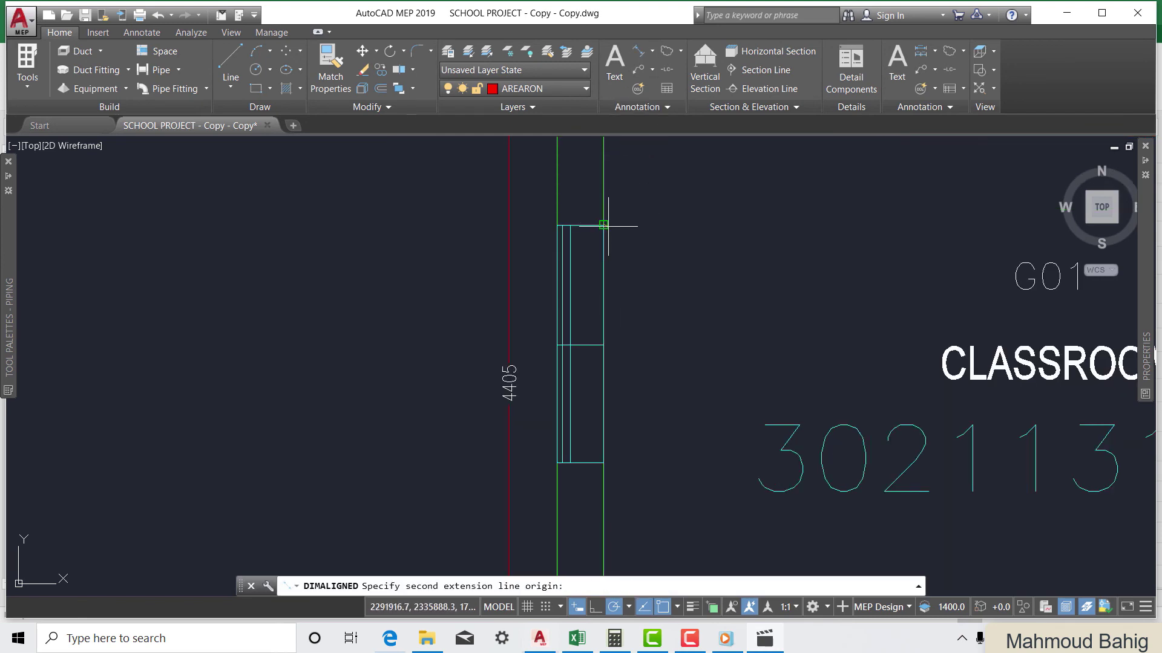
{"action": "left_click", "coordinate": [603, 463]}
{"action": "left_click", "coordinate": [630, 339]}
Add an aligned dimension for the height of the middle-floor window with the 1800 width dimension in Section A-A
{"action": "scroll", "coordinate": [656, 254], "scroll_direction": "down", "scroll_amount": 4}
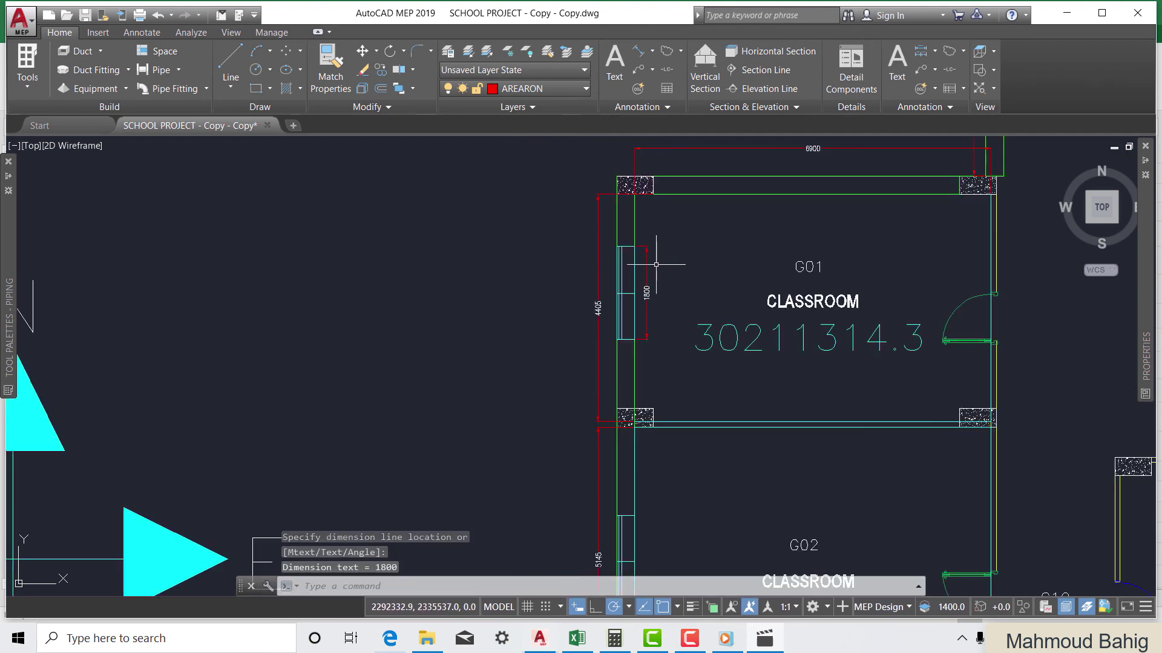
{"action": "scroll", "coordinate": [655, 265], "scroll_direction": "up", "scroll_amount": 2}
{"action": "scroll", "coordinate": [753, 253], "scroll_direction": "down", "scroll_amount": 7}
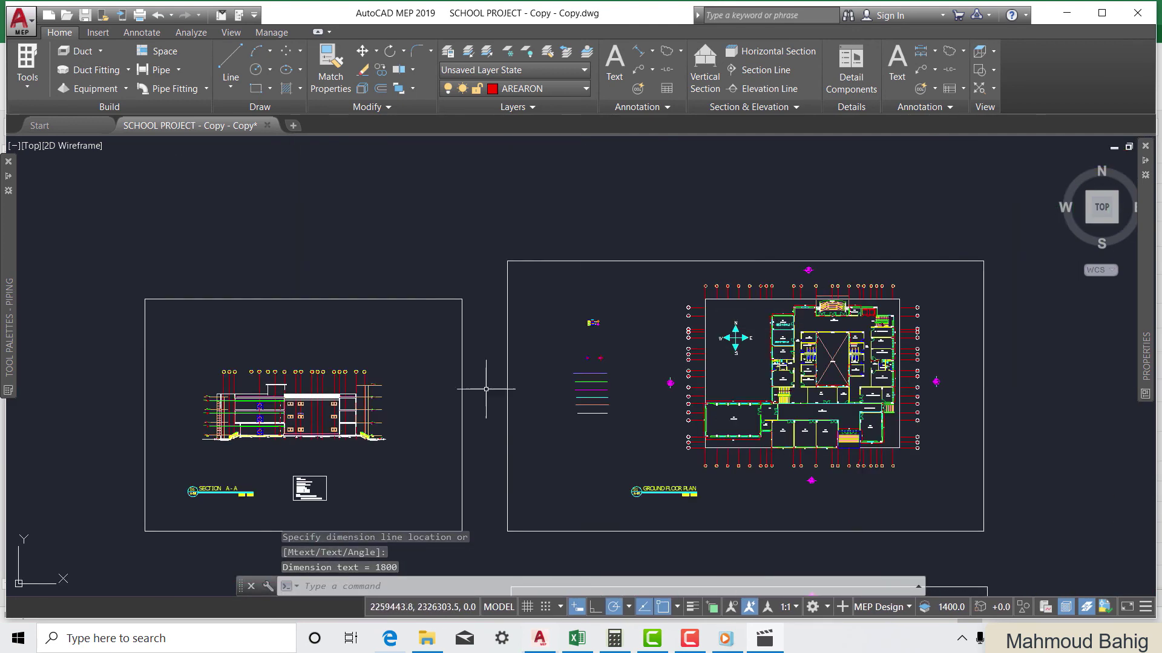
{"action": "scroll", "coordinate": [272, 411], "scroll_direction": "up", "scroll_amount": 8}
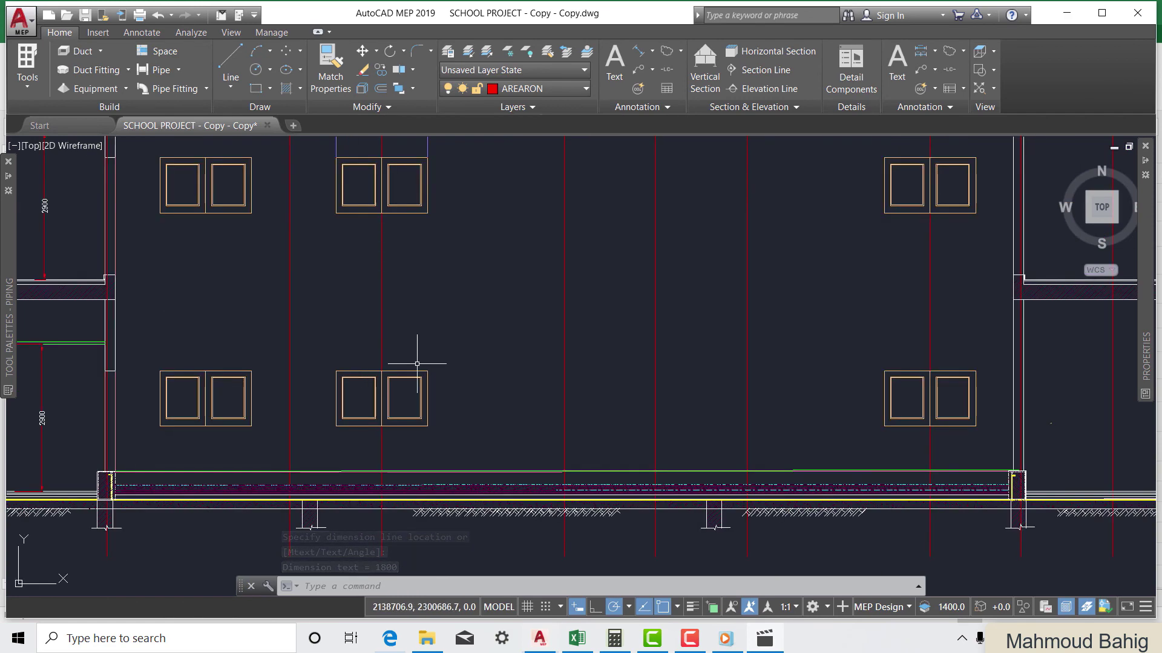
{"action": "scroll", "coordinate": [493, 441], "scroll_direction": "up", "scroll_amount": 2}
{"action": "scroll", "coordinate": [441, 260], "scroll_direction": "down", "scroll_amount": 1}
{"action": "scroll", "coordinate": [428, 181], "scroll_direction": "up", "scroll_amount": 2}
{"action": "scroll", "coordinate": [506, 320], "scroll_direction": "down", "scroll_amount": 2}
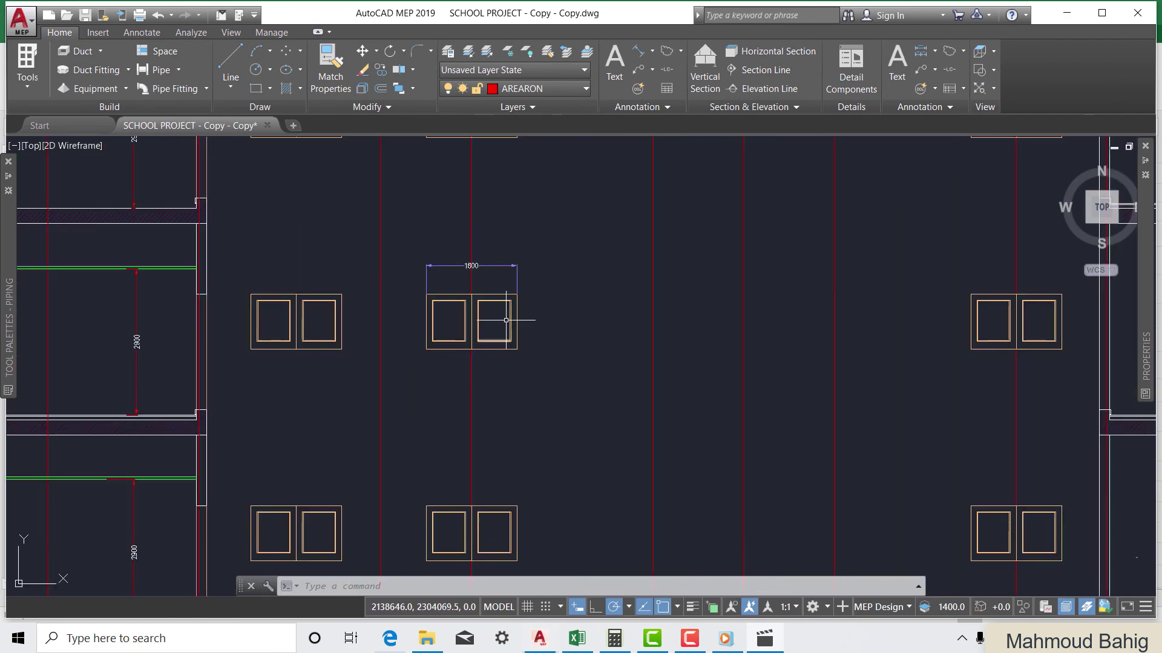
{"action": "scroll", "coordinate": [506, 269], "scroll_direction": "up", "scroll_amount": 2}
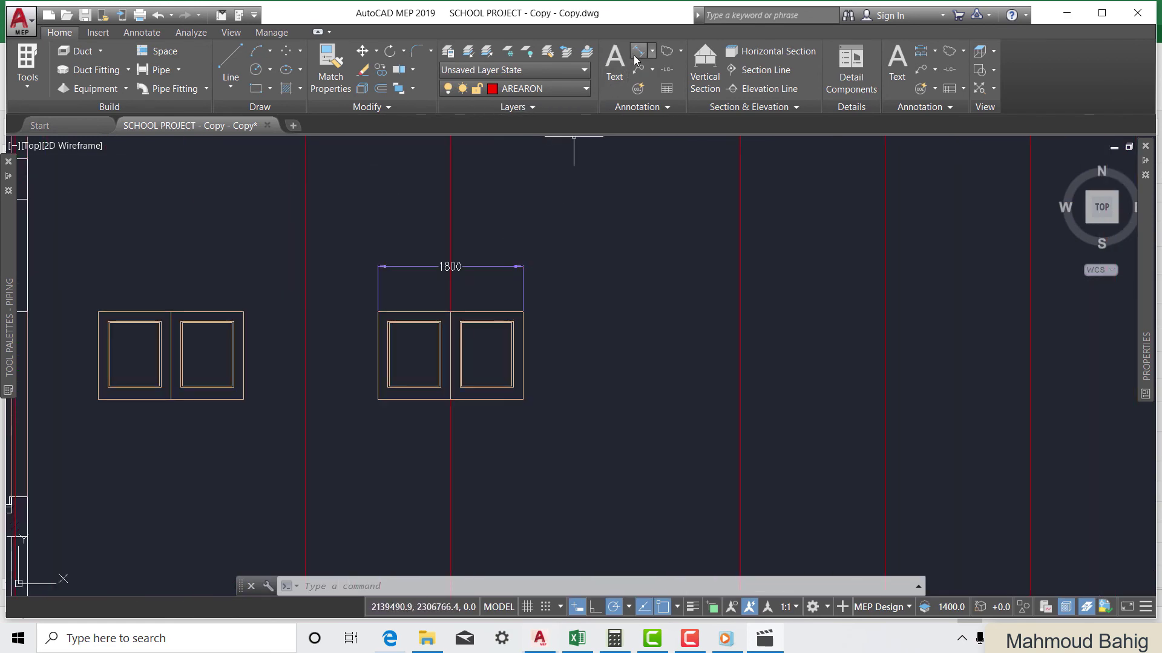
{"action": "left_click", "coordinate": [634, 55]}
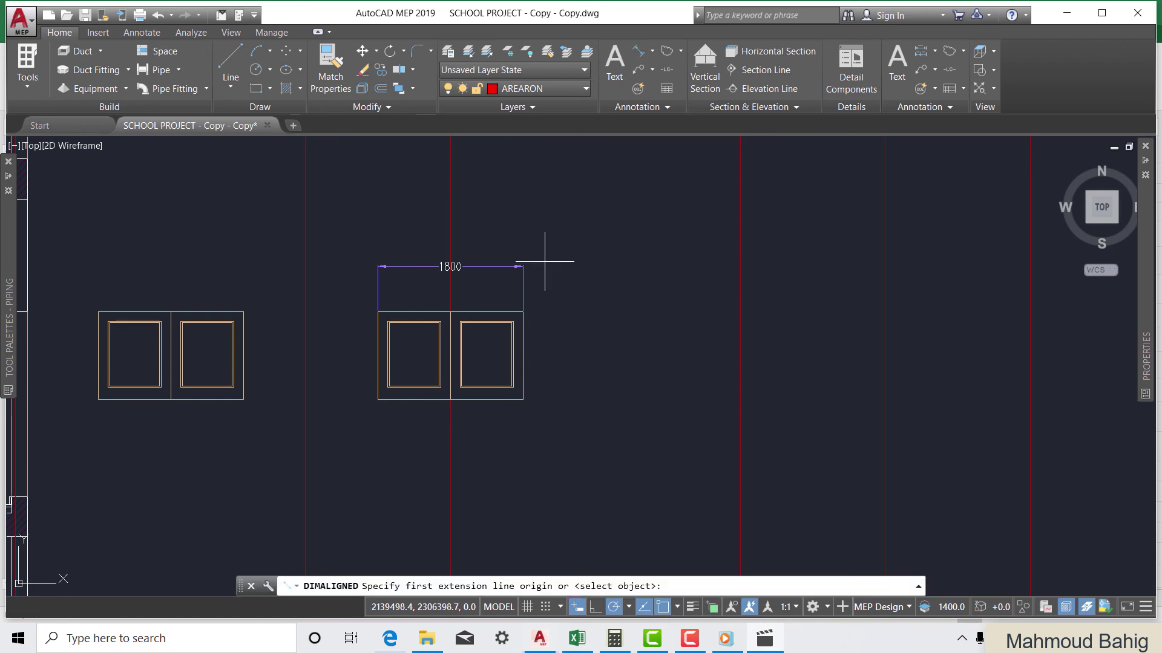
{"action": "left_click", "coordinate": [523, 312]}
{"action": "left_click", "coordinate": [523, 399]}
{"action": "scroll", "coordinate": [522, 358], "scroll_direction": "up", "scroll_amount": 3}
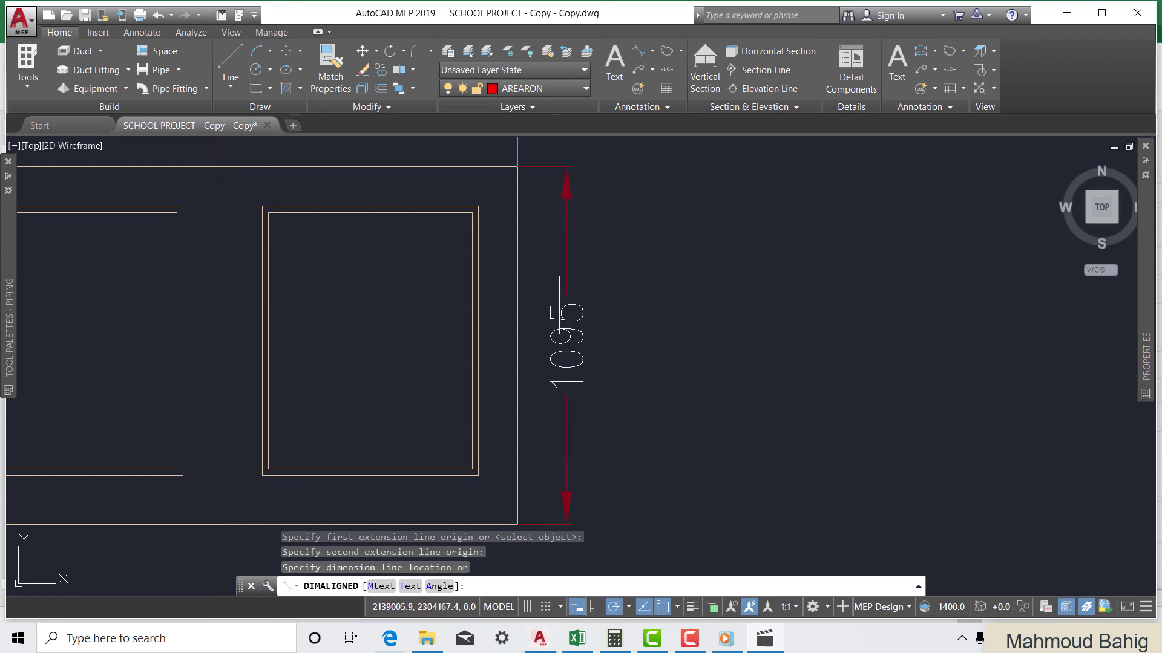
{"action": "scroll", "coordinate": [547, 302], "scroll_direction": "down", "scroll_amount": 4}
{"action": "left_click", "coordinate": [559, 310]}
{"action": "scroll", "coordinate": [372, 339], "scroll_direction": "down", "scroll_amount": 10}
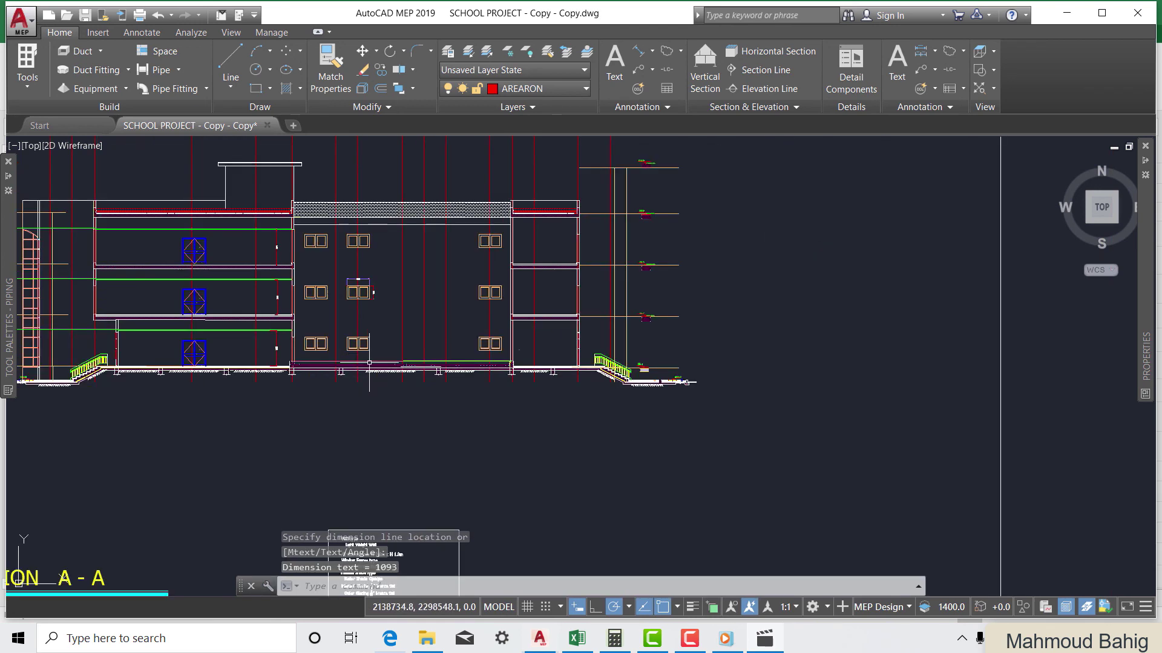
{"action": "scroll", "coordinate": [943, 309], "scroll_direction": "up", "scroll_amount": 2}
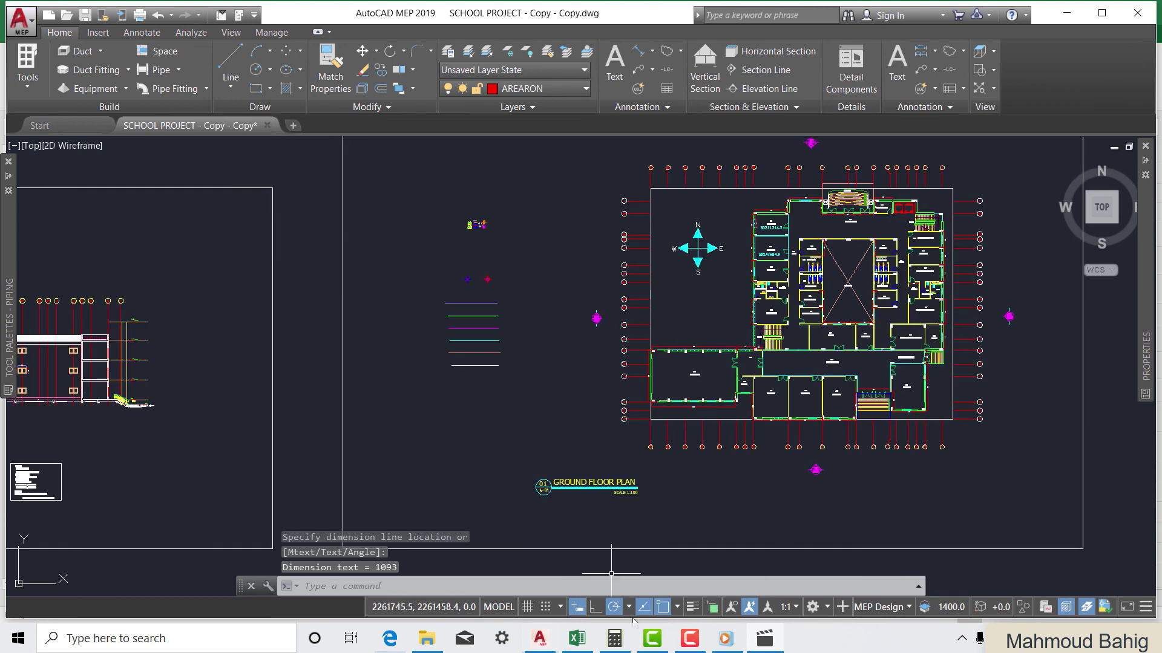
Return to the Excel sheet and record G01's west window data as number 1, height 1.1 m and width 1.8 m
{"action": "mouse_move", "coordinate": [591, 646]}
{"action": "left_click", "coordinate": [587, 548]}
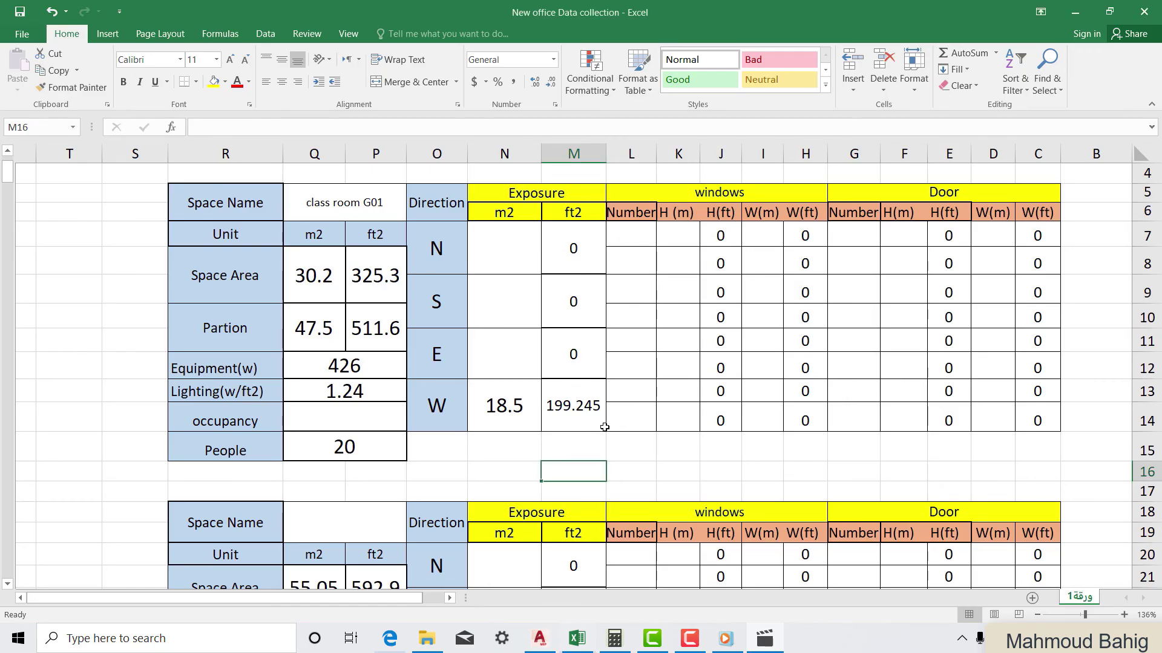
{"action": "left_click", "coordinate": [620, 396]}
{"action": "type", "text": "1"}
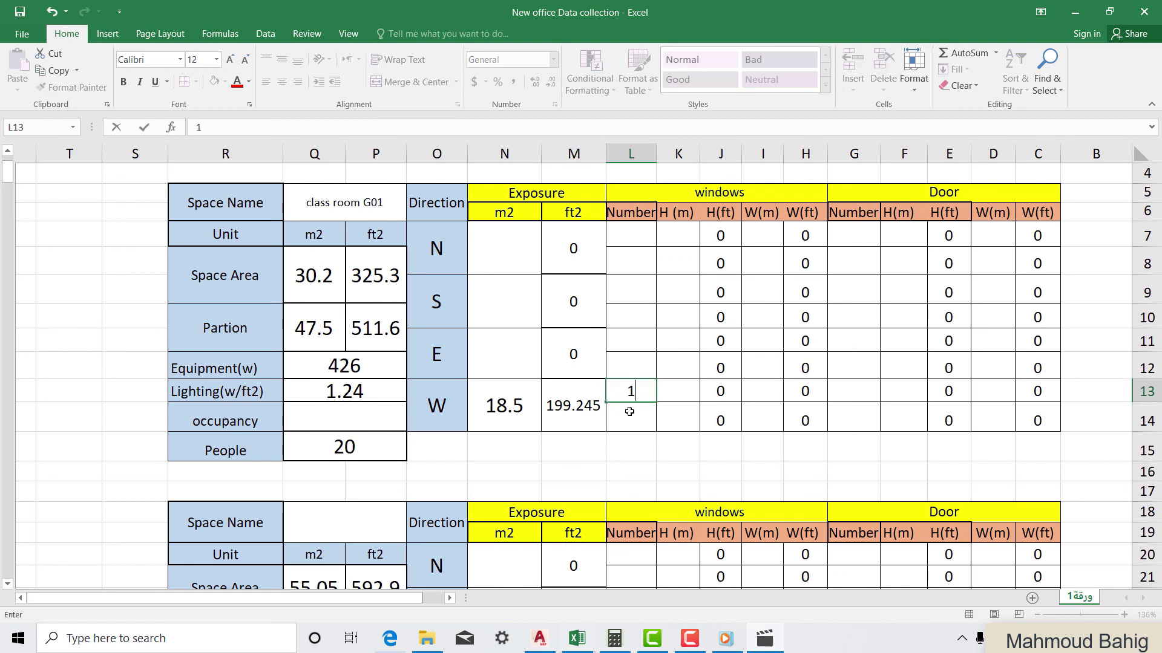
{"action": "left_click", "coordinate": [697, 394]}
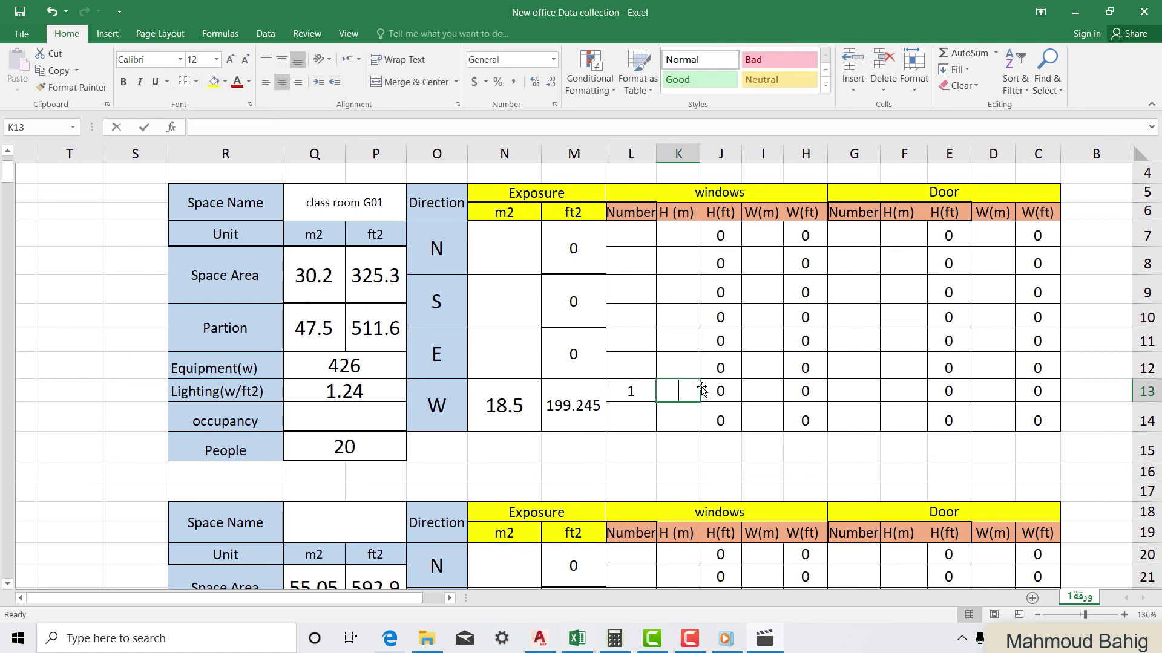
{"action": "type", "text": "1.1"}
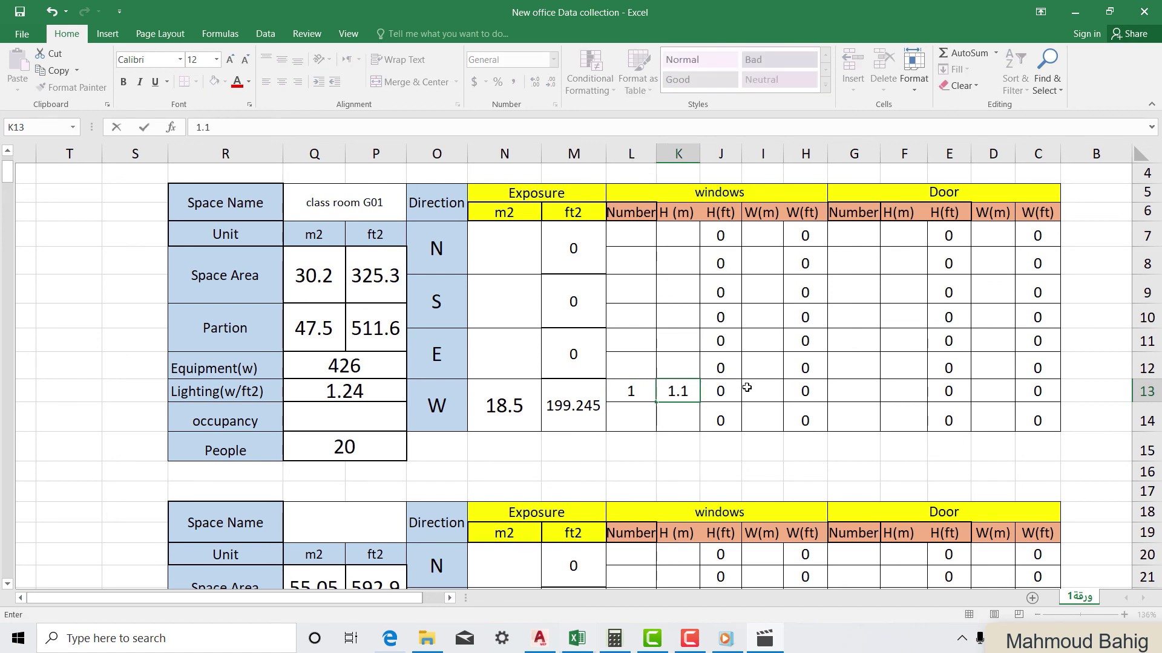
{"action": "left_click", "coordinate": [760, 389]}
{"action": "type", "text": "1.8"}
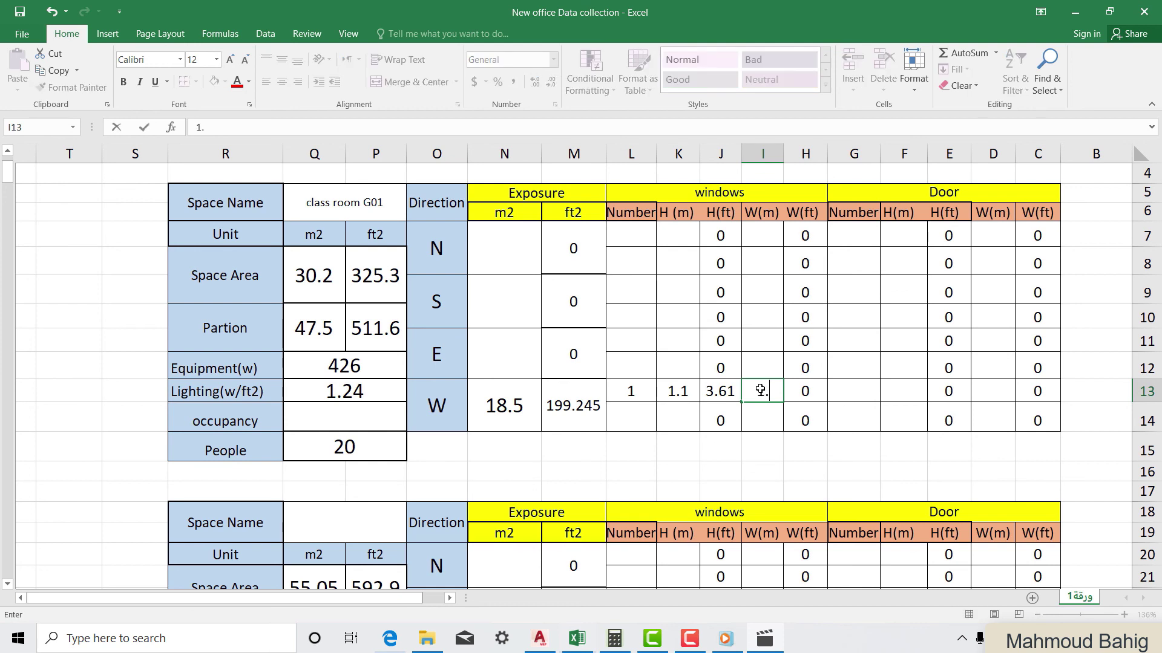
{"action": "left_click", "coordinate": [848, 400]}
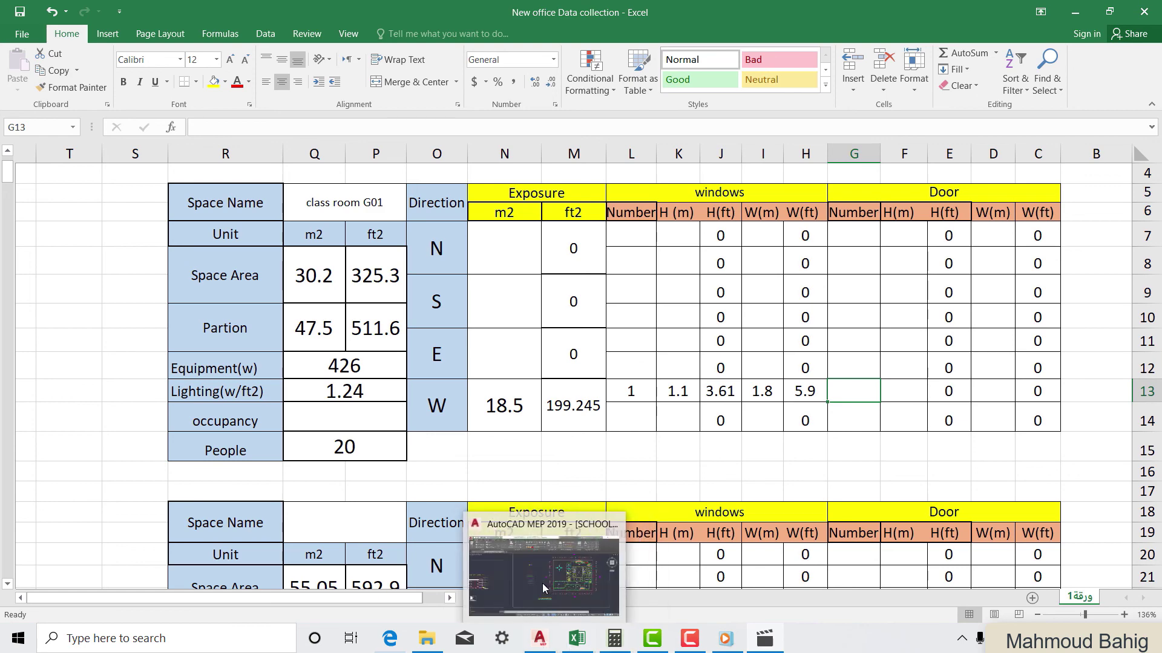
Switch to classroom G01's north wall in the AutoCAD plan and calculate its area in Calculator as 6.9 × 4.2
{"action": "left_click", "coordinate": [539, 638]}
{"action": "scroll", "coordinate": [750, 182], "scroll_direction": "up", "scroll_amount": 8}
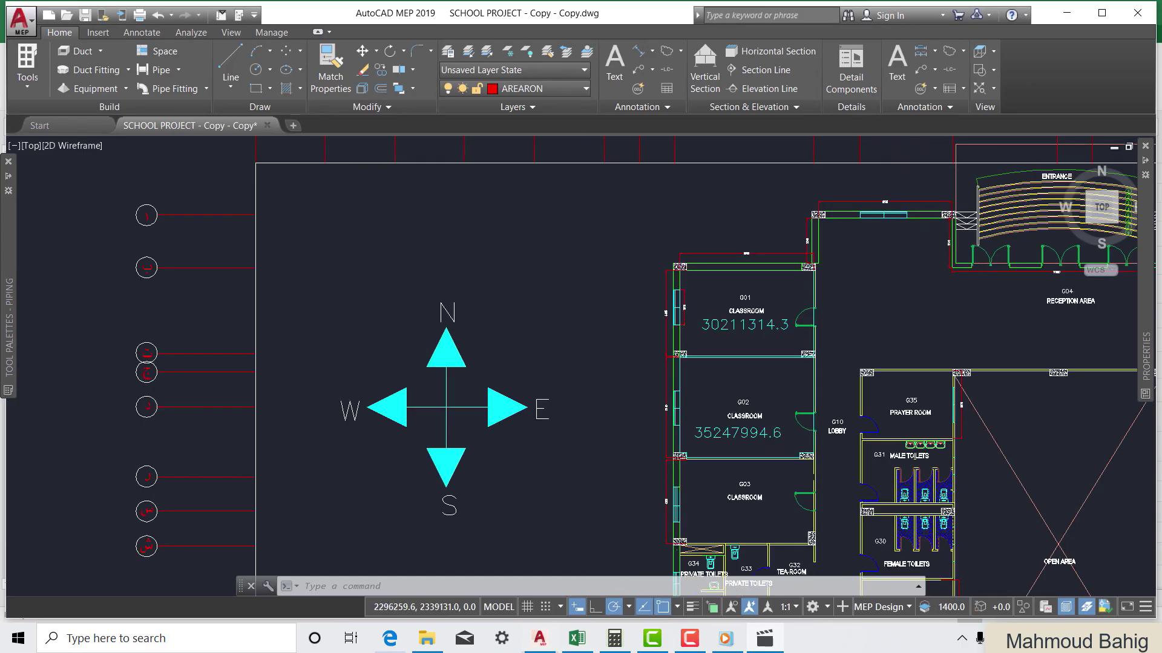
{"action": "scroll", "coordinate": [705, 325], "scroll_direction": "up", "scroll_amount": 4}
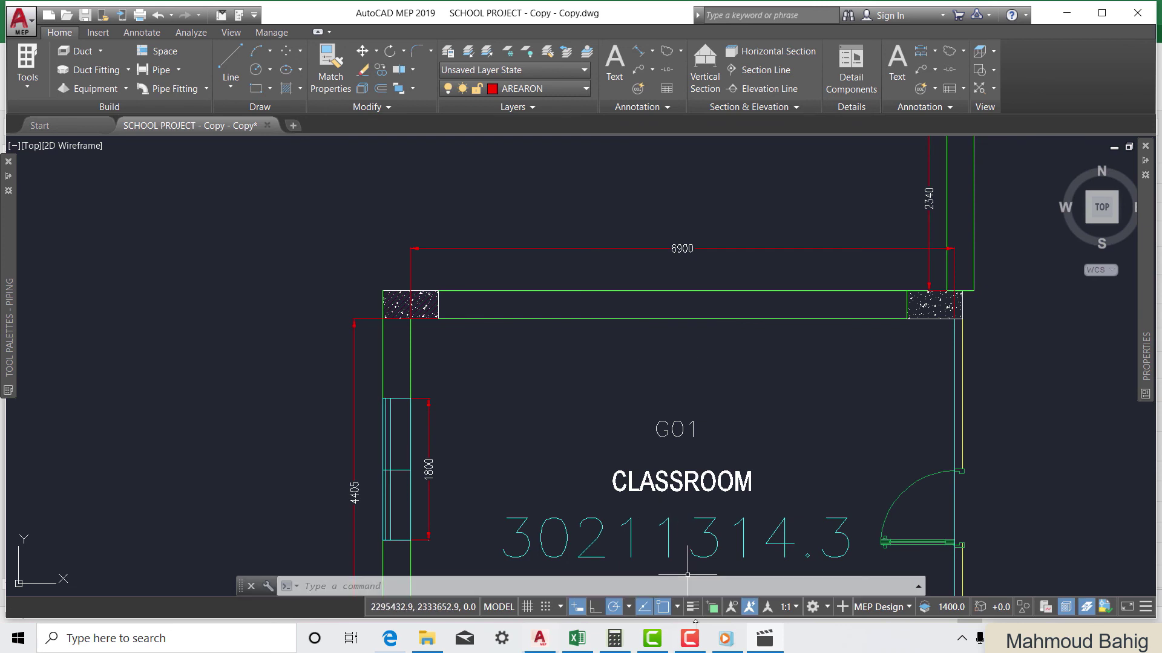
{"action": "key", "text": "alt+Tab"}
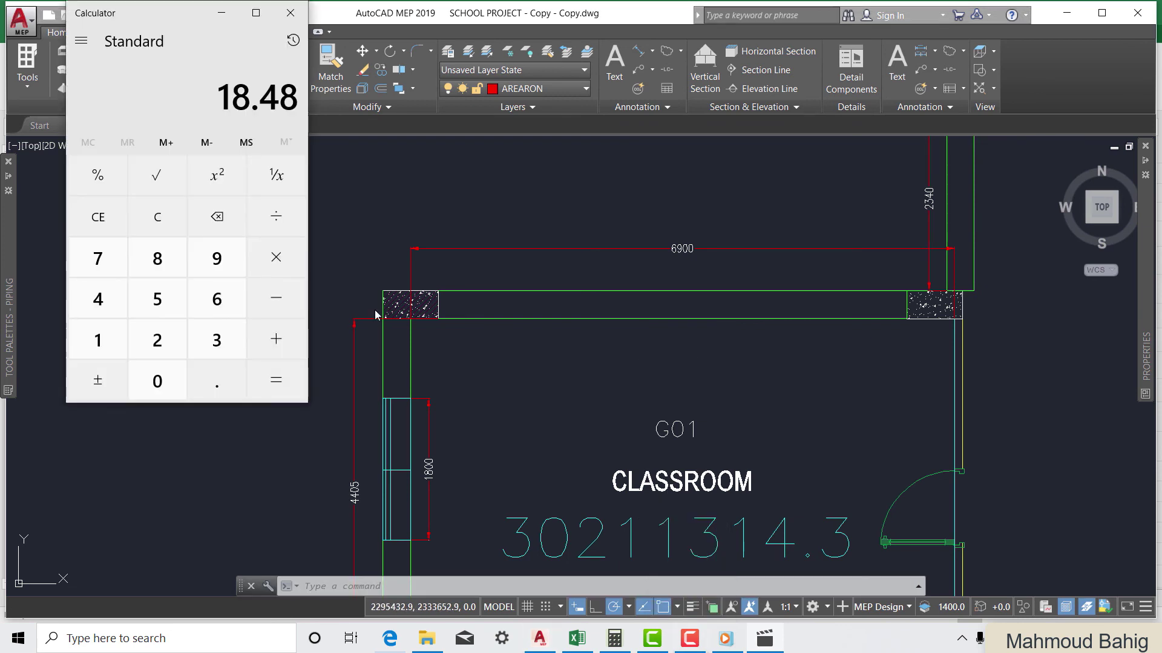
{"action": "left_click", "coordinate": [176, 213]}
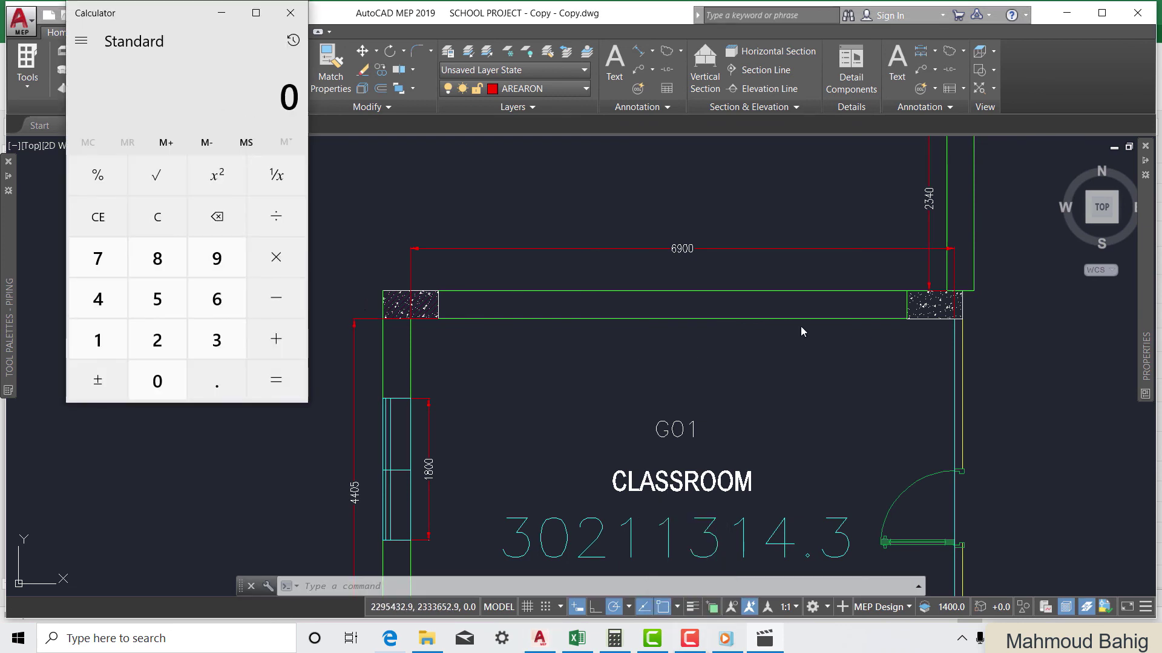
{"action": "left_click", "coordinate": [217, 299]}
{"action": "left_click", "coordinate": [216, 382]}
{"action": "left_click", "coordinate": [218, 259]}
{"action": "left_click", "coordinate": [276, 257]}
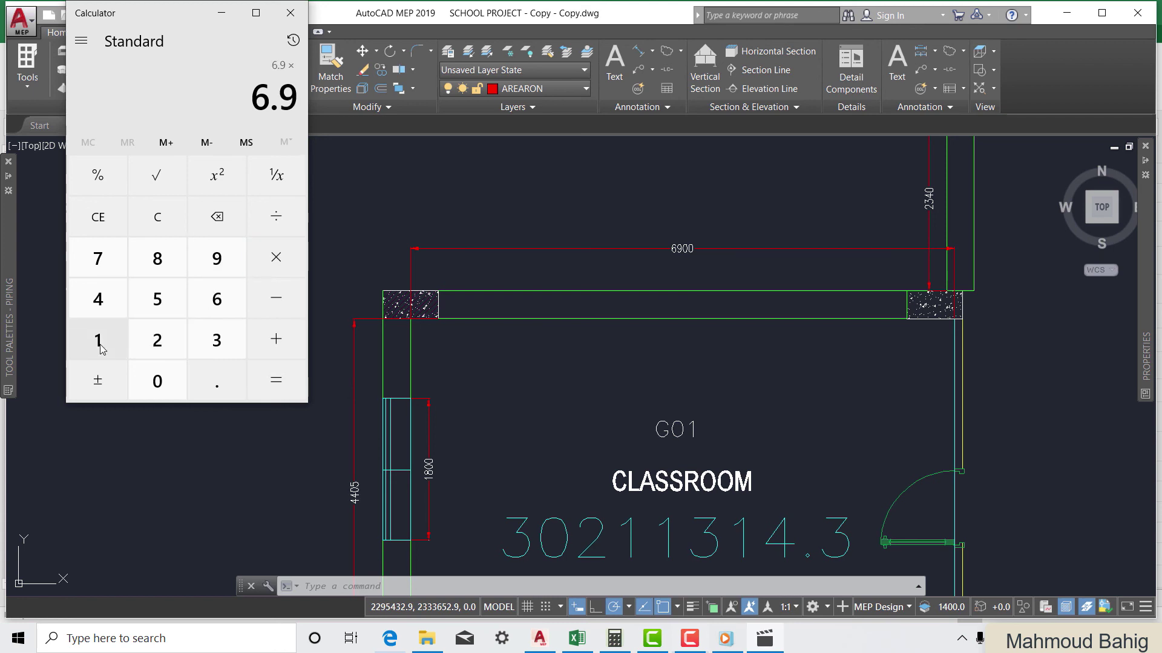
{"action": "left_click", "coordinate": [111, 300]}
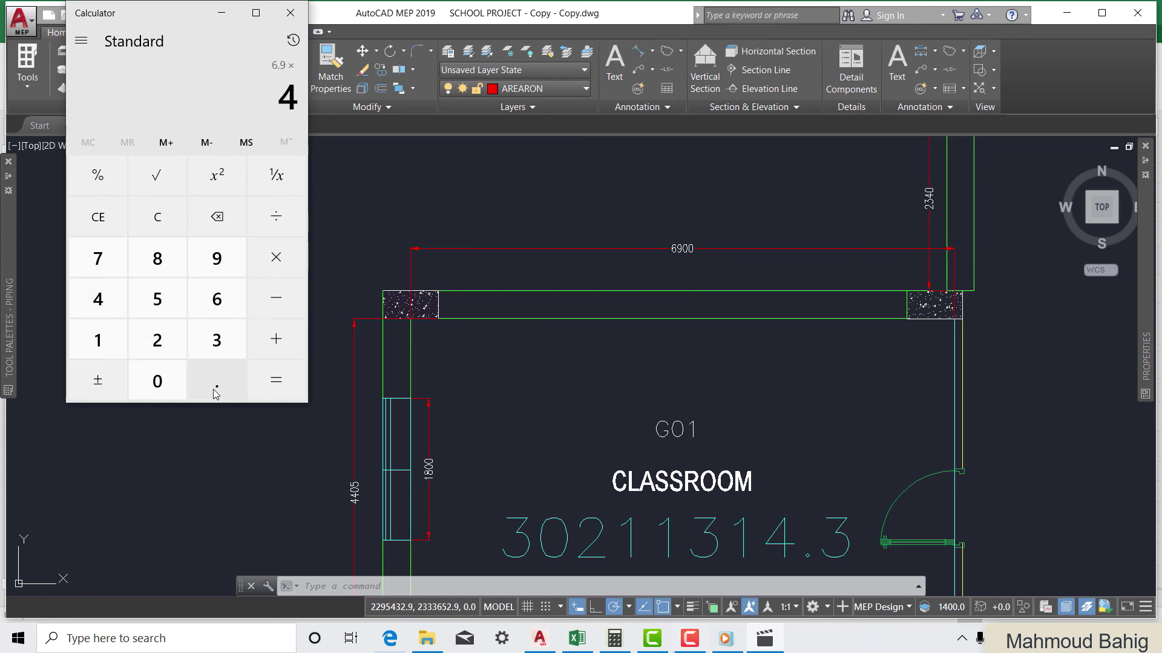
{"action": "left_click", "coordinate": [215, 387]}
{"action": "left_click", "coordinate": [157, 340]}
{"action": "left_click", "coordinate": [276, 380]}
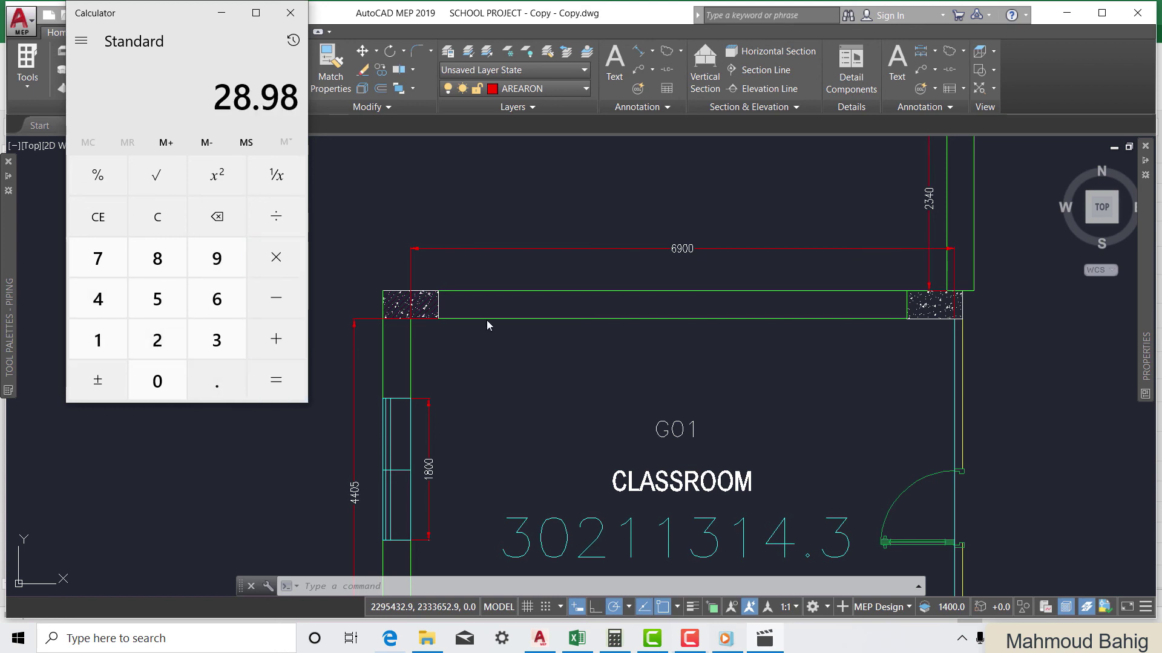
{"action": "left_click", "coordinate": [222, 12]}
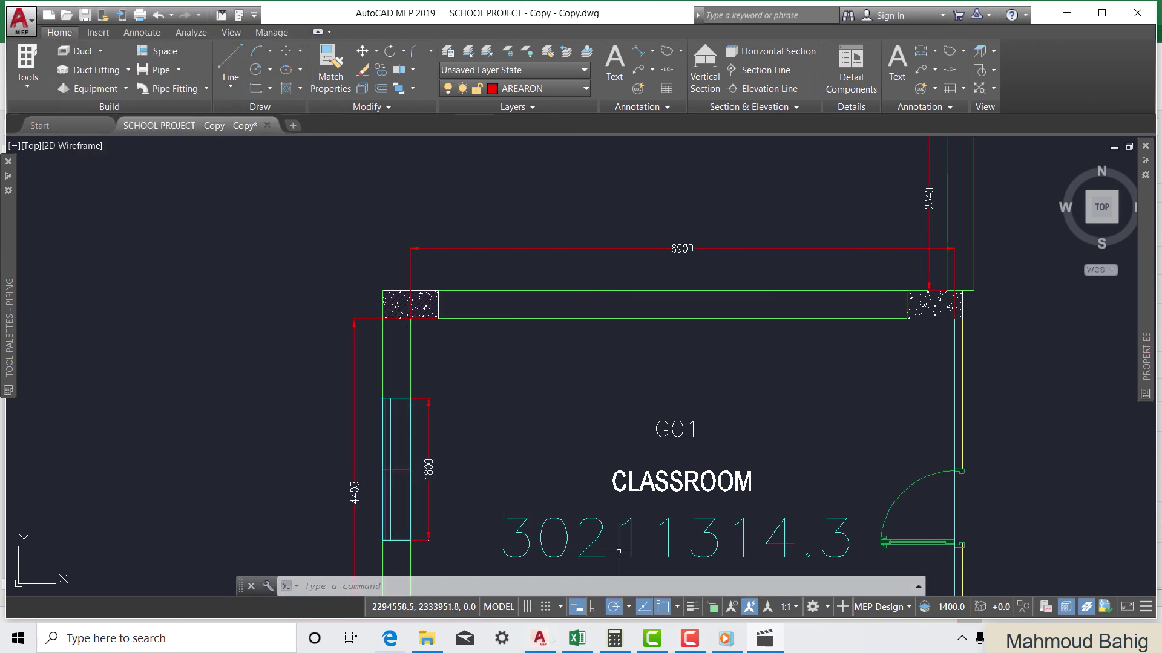
Switch to the Excel sheet and enter 29 m2 as the north wall exposure of class room G01
{"action": "left_click", "coordinate": [576, 638]}
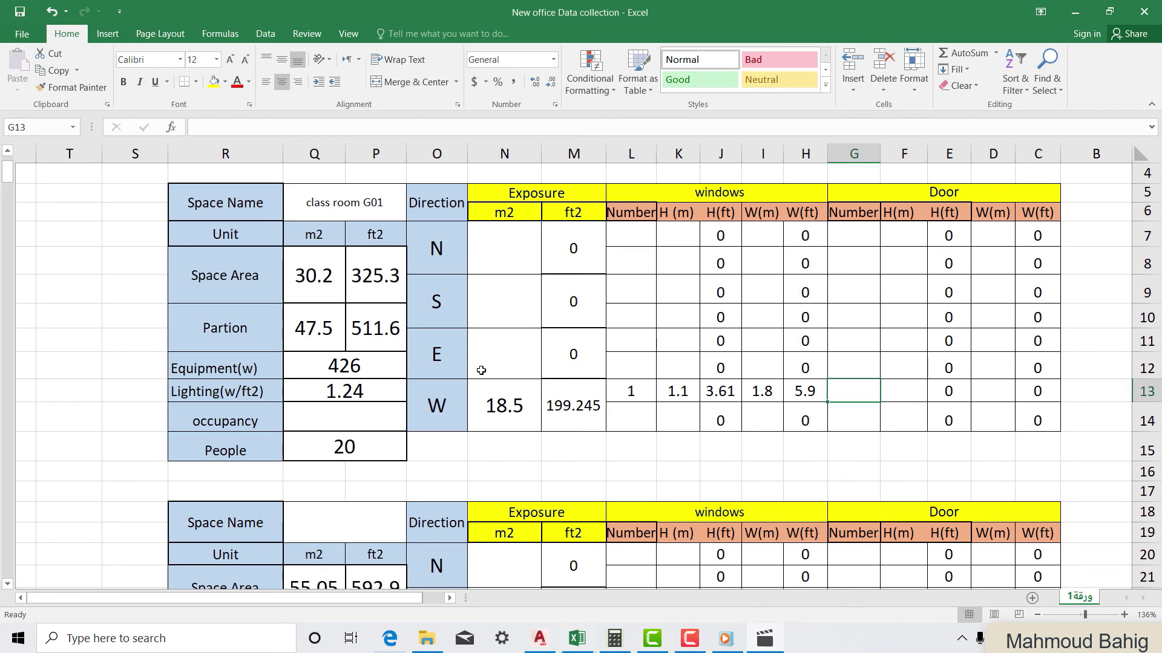
{"action": "left_click", "coordinate": [518, 250]}
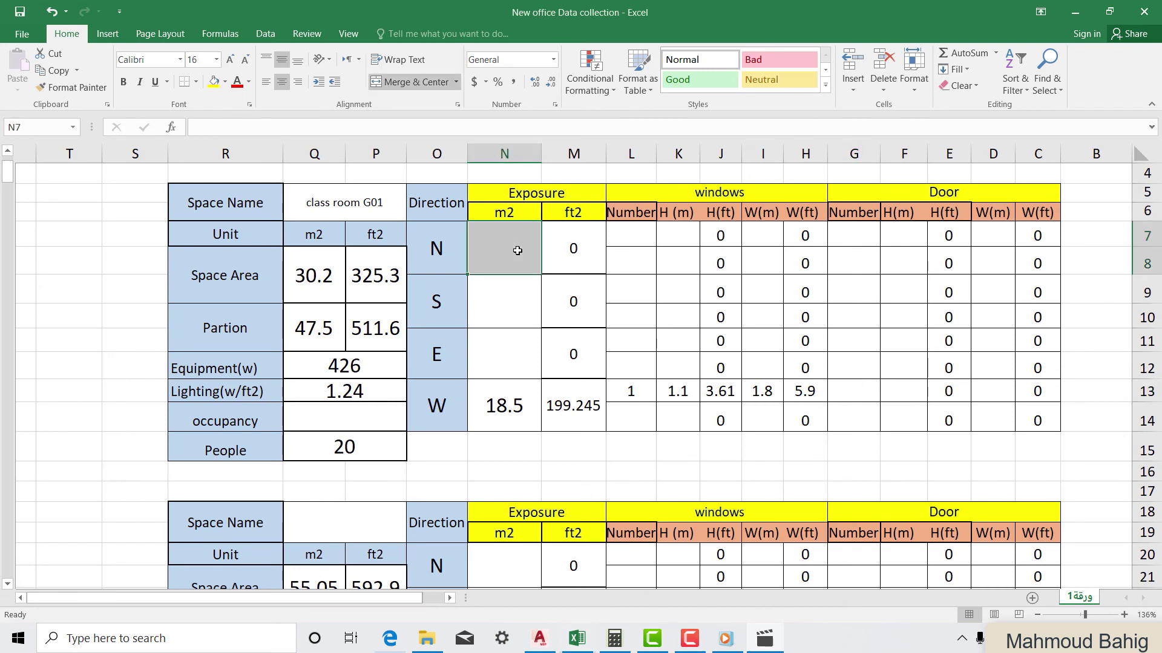
{"action": "type", "text": "29"}
{"action": "left_click", "coordinate": [587, 330]}
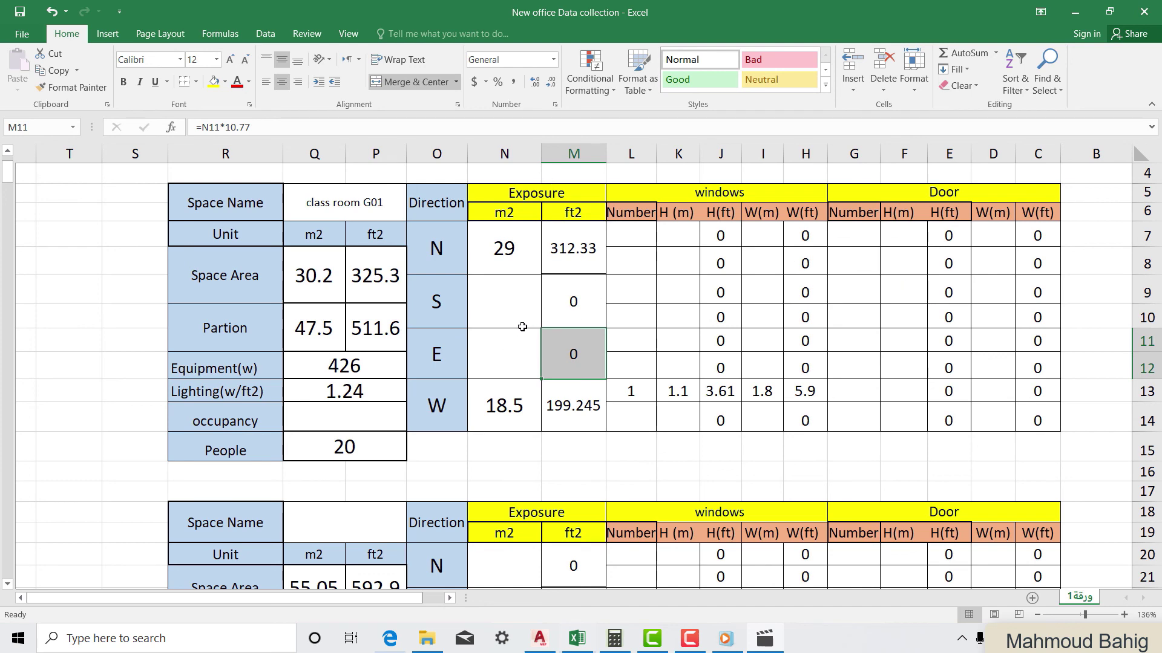
{"action": "scroll", "coordinate": [522, 327], "scroll_direction": "down", "scroll_amount": 1}
{"action": "scroll", "coordinate": [499, 342], "scroll_direction": "up", "scroll_amount": 2}
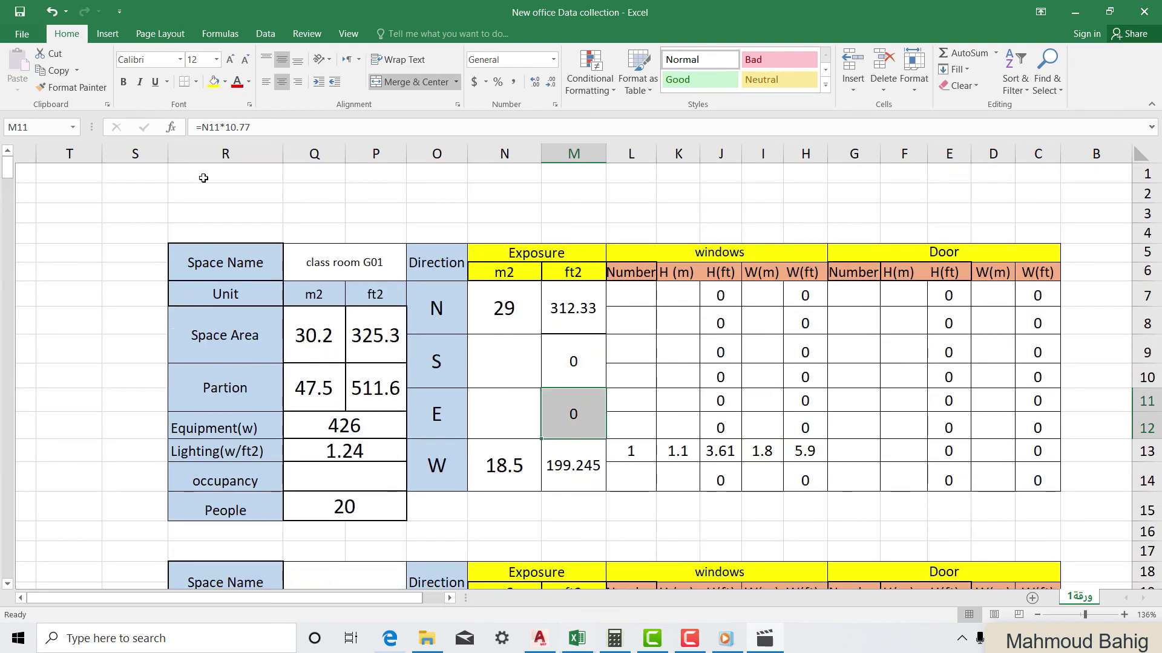